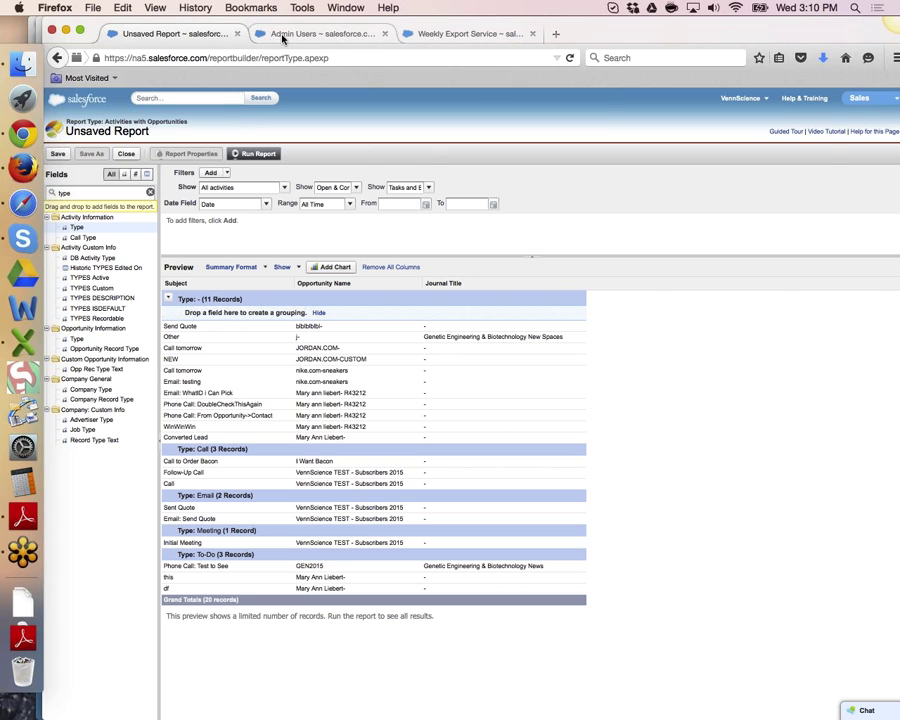
- Close the Weekly Export Service page and open the Price Books home page in place of the Admin Users page
{"action": "left_click", "coordinate": [275, 33]}
{"action": "left_click", "coordinate": [704, 152]}
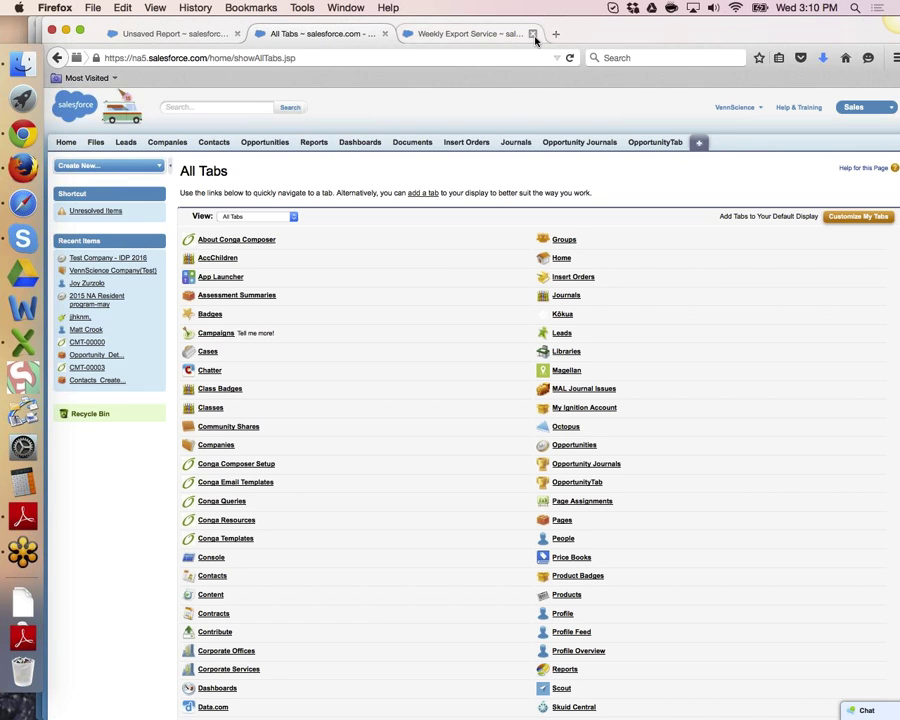
{"action": "left_click", "coordinate": [532, 33]}
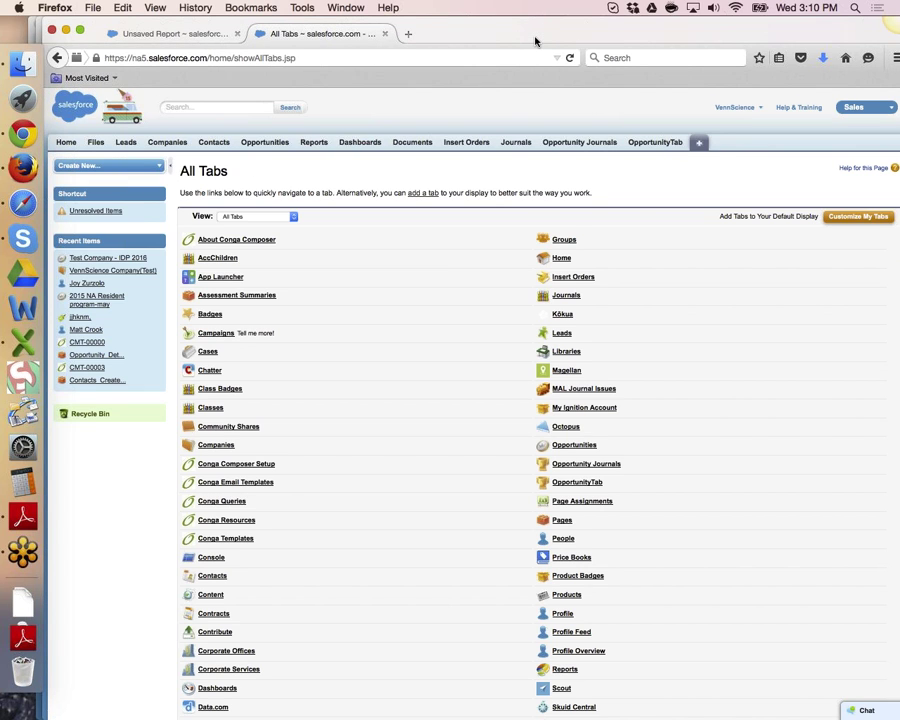
{"action": "scroll", "coordinate": [537, 43], "scroll_direction": "down", "scroll_amount": 1}
{"action": "left_click", "coordinate": [571, 501]}
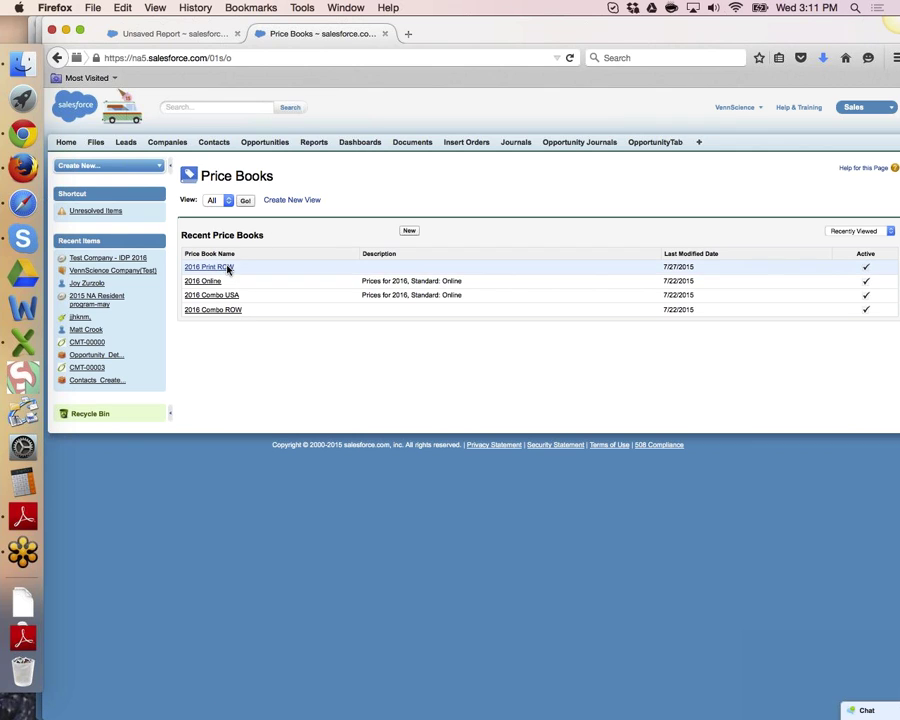
- Open the All Products list view from the Products home page and dismiss the records-per-page prompt
{"action": "left_click", "coordinate": [699, 142]}
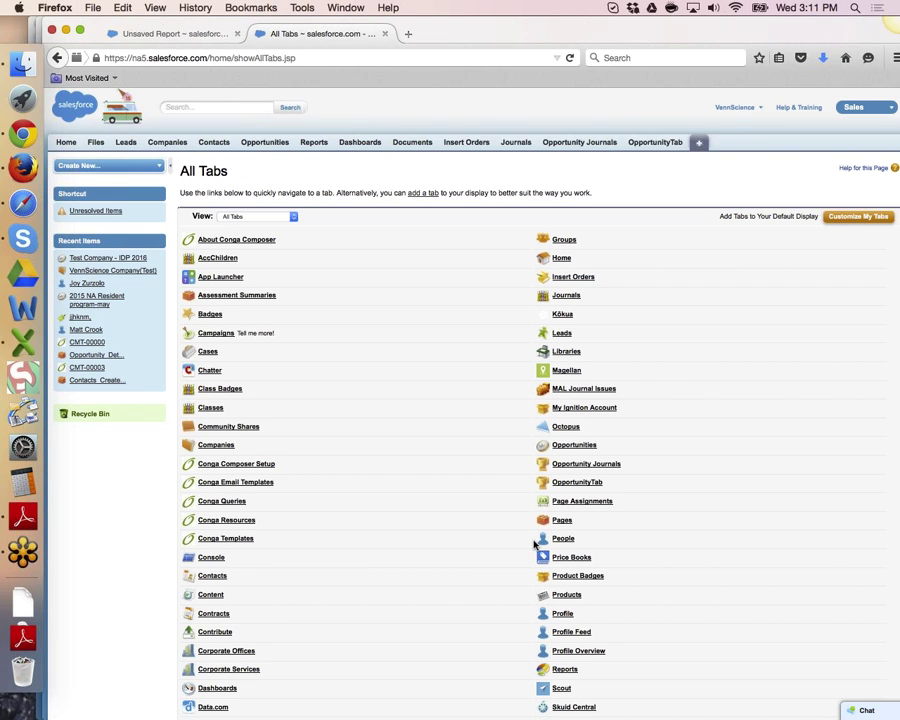
{"action": "scroll", "coordinate": [549, 681], "scroll_direction": "down", "scroll_amount": 4}
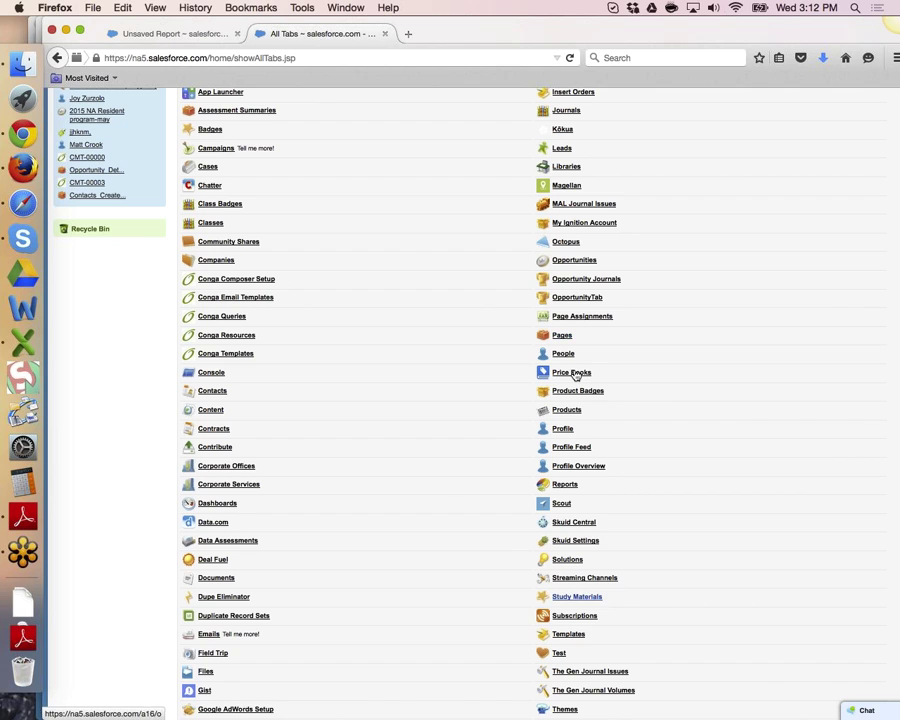
{"action": "left_click", "coordinate": [574, 414]}
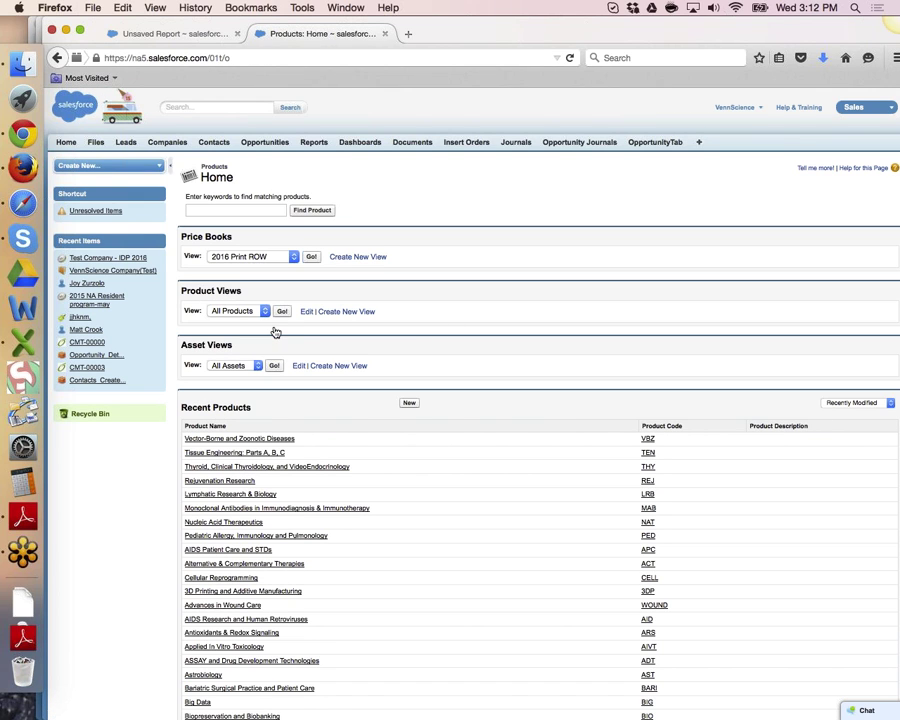
{"action": "left_click", "coordinate": [282, 311]}
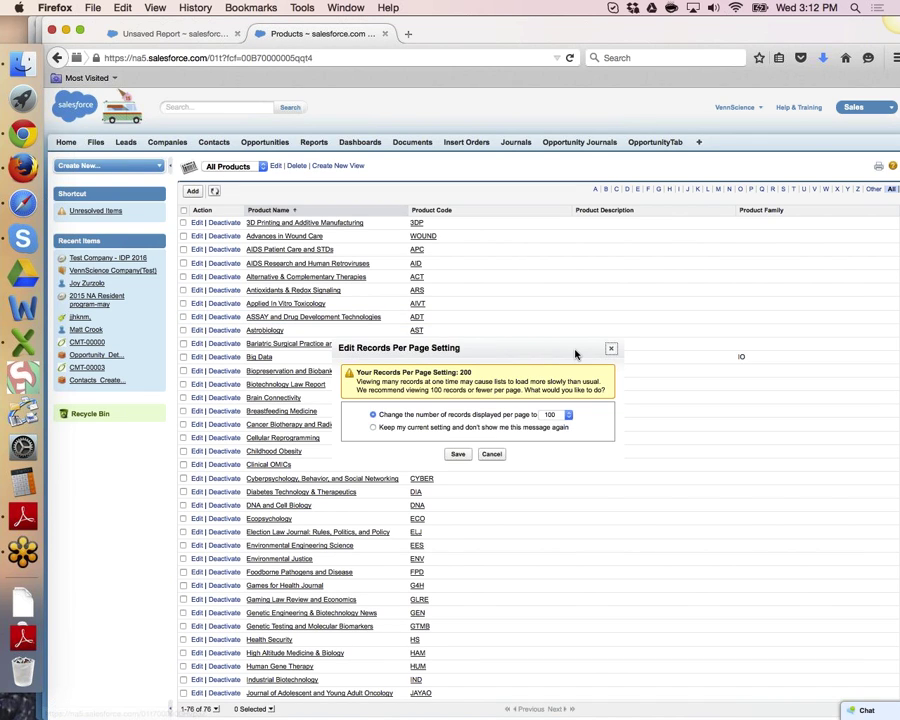
{"action": "left_click", "coordinate": [611, 348]}
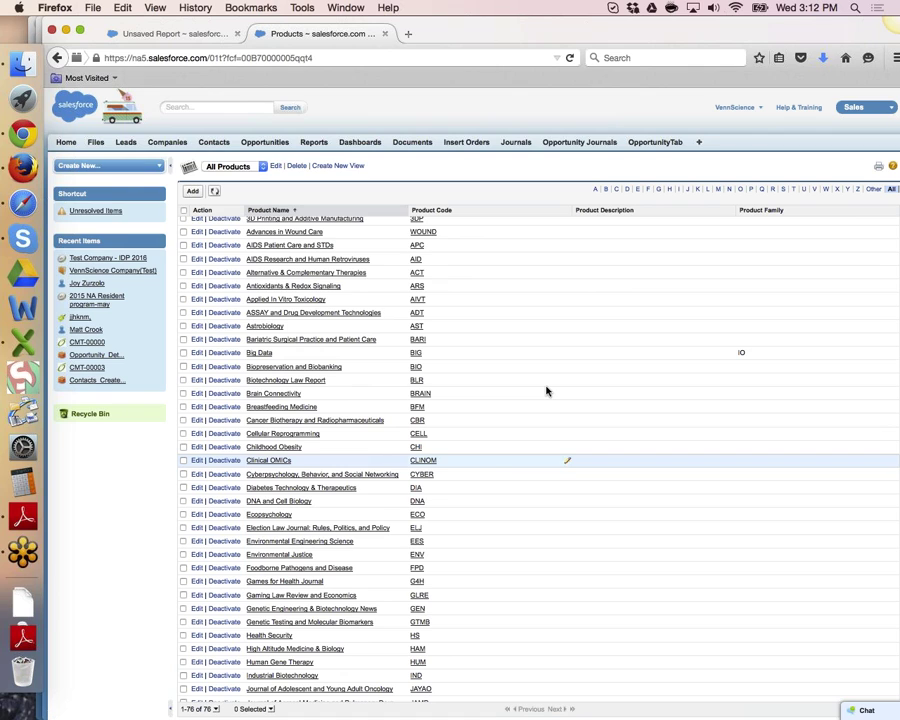
- Open the 3D Printing and Additive Manufacturing product separately and compare its price book entries with the All Products list
{"action": "scroll", "coordinate": [546, 391], "scroll_direction": "up", "scroll_amount": 1}
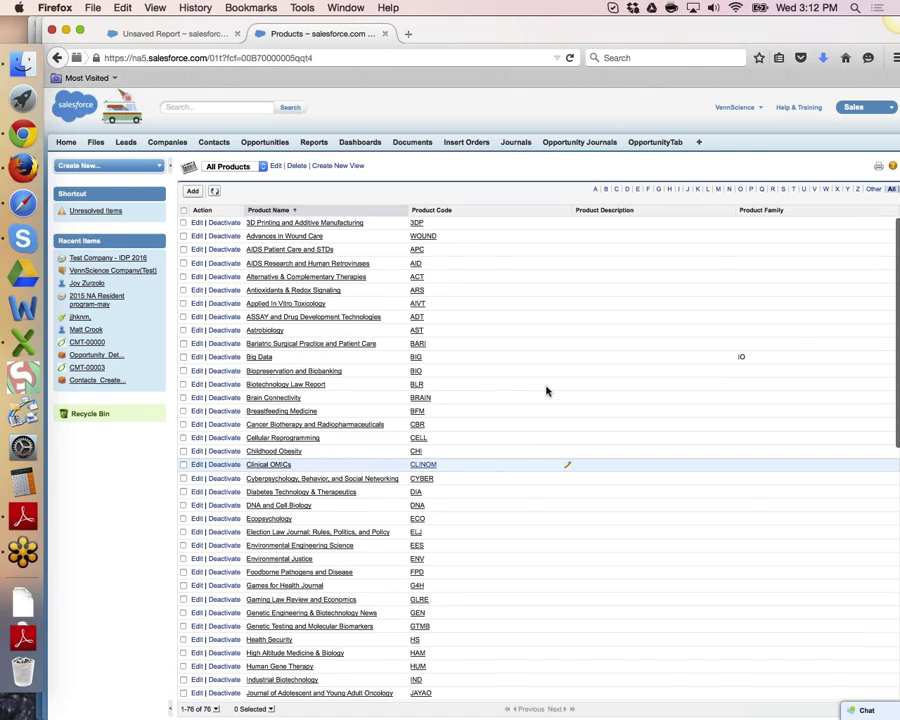
{"action": "left_click", "coordinate": [281, 228], "text": "super"}
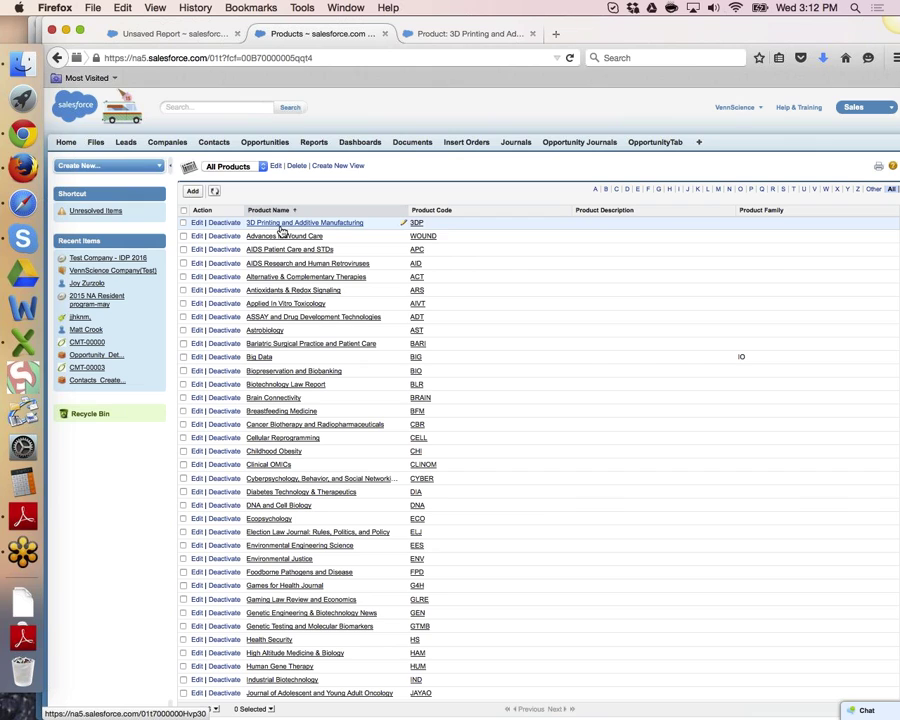
{"action": "left_click", "coordinate": [458, 34]}
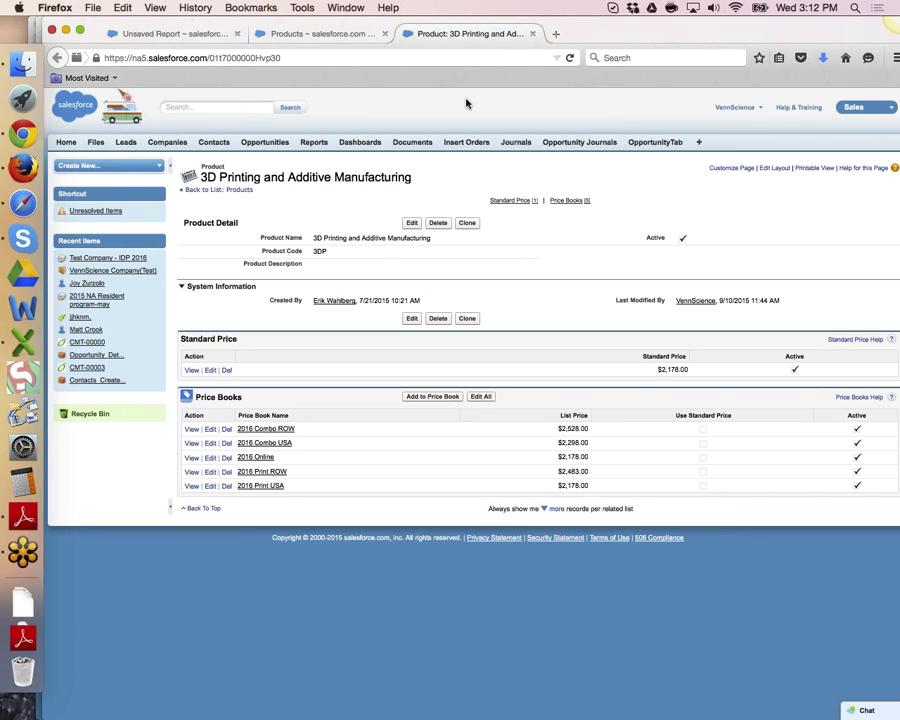
{"action": "left_click", "coordinate": [350, 36]}
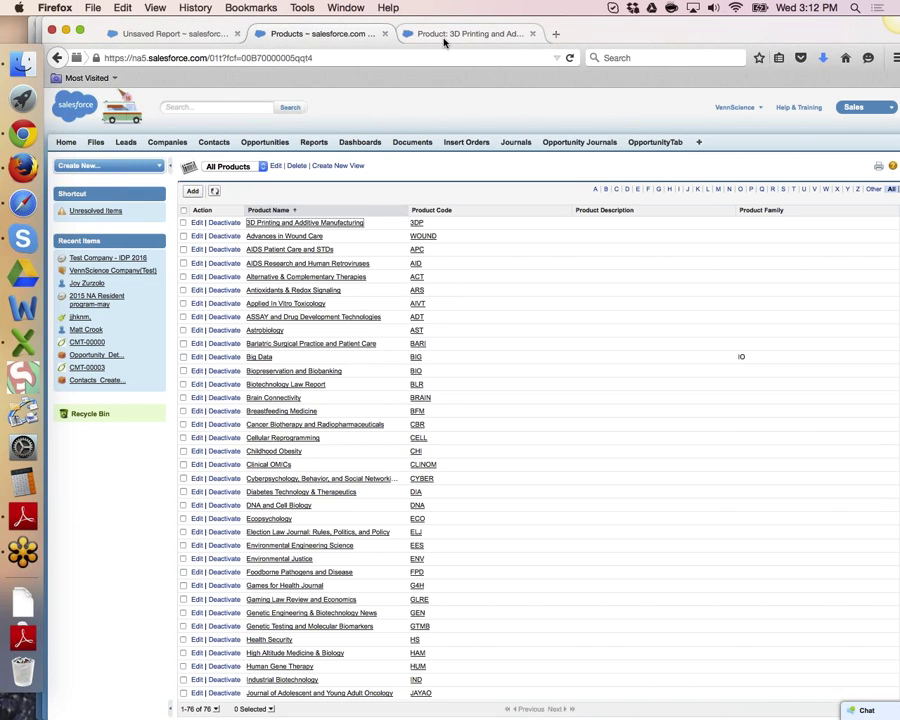
{"action": "left_click", "coordinate": [445, 36]}
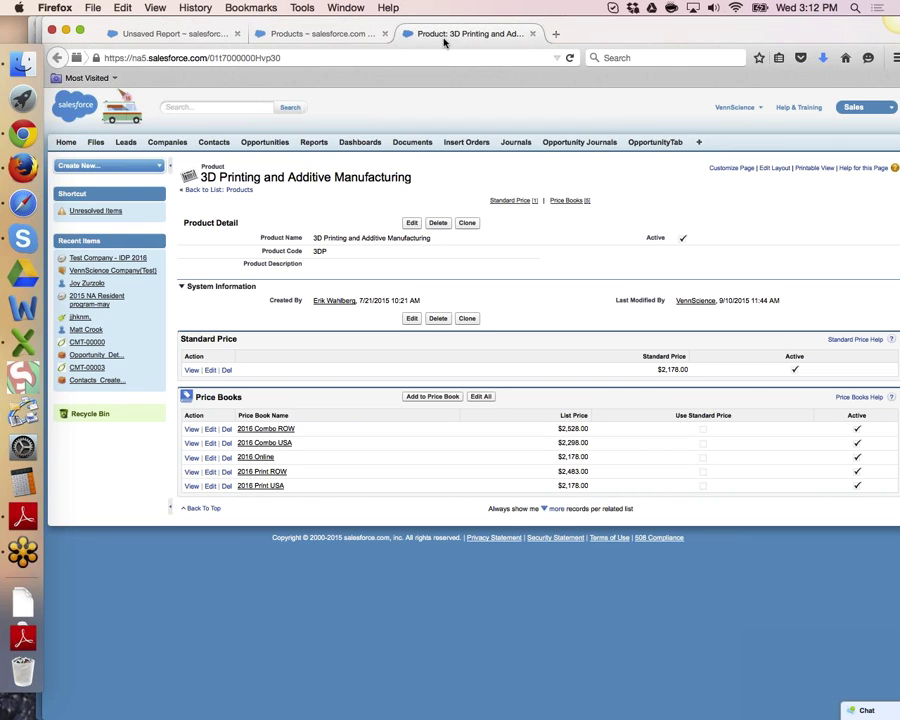
{"action": "left_click", "coordinate": [346, 35]}
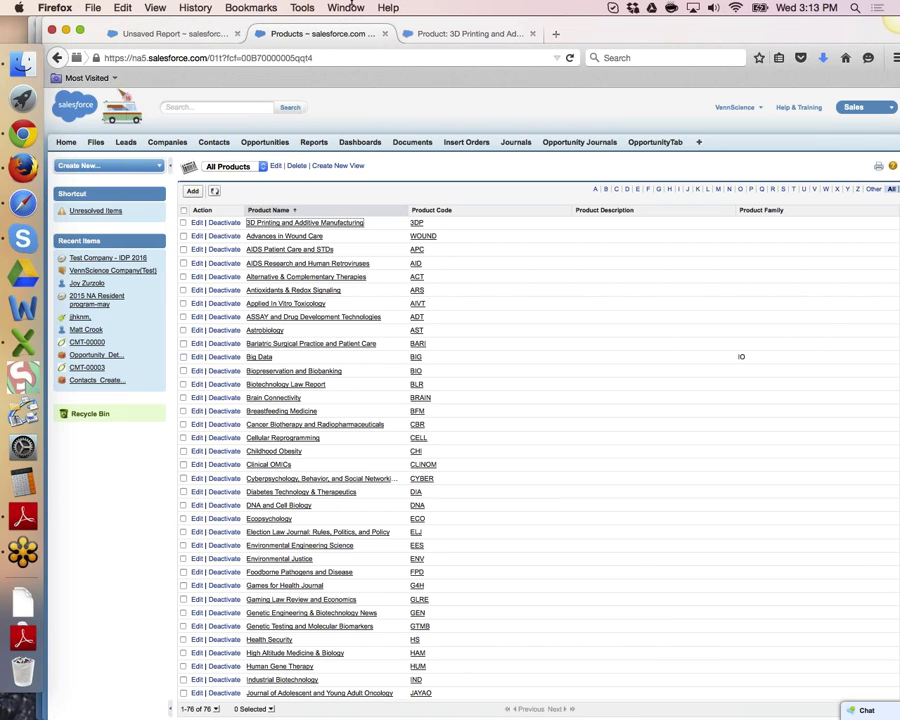
{"action": "left_click", "coordinate": [462, 34]}
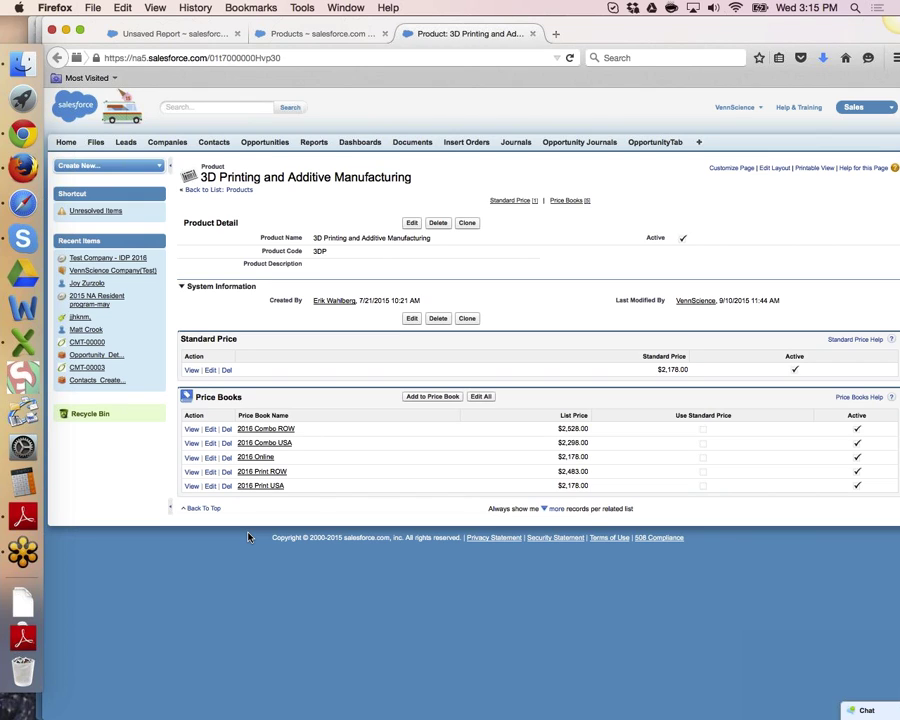
- Close the separate product page, reopen 3D Printing and Additive Manufacturing from the list, and highlight its record ID in the address
{"action": "left_click", "coordinate": [533, 34]}
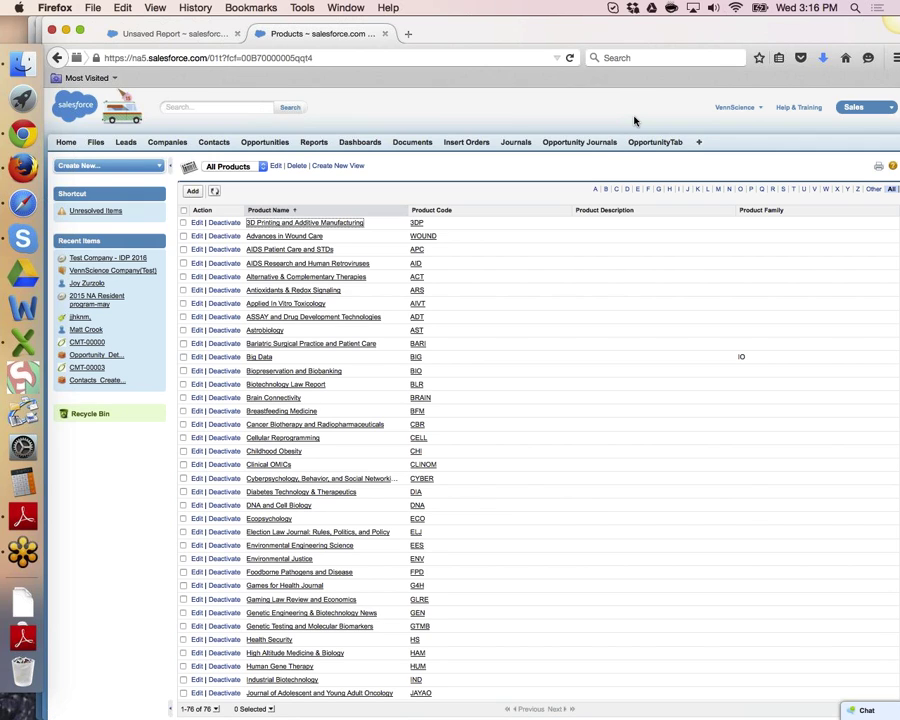
{"action": "left_click", "coordinate": [336, 224]}
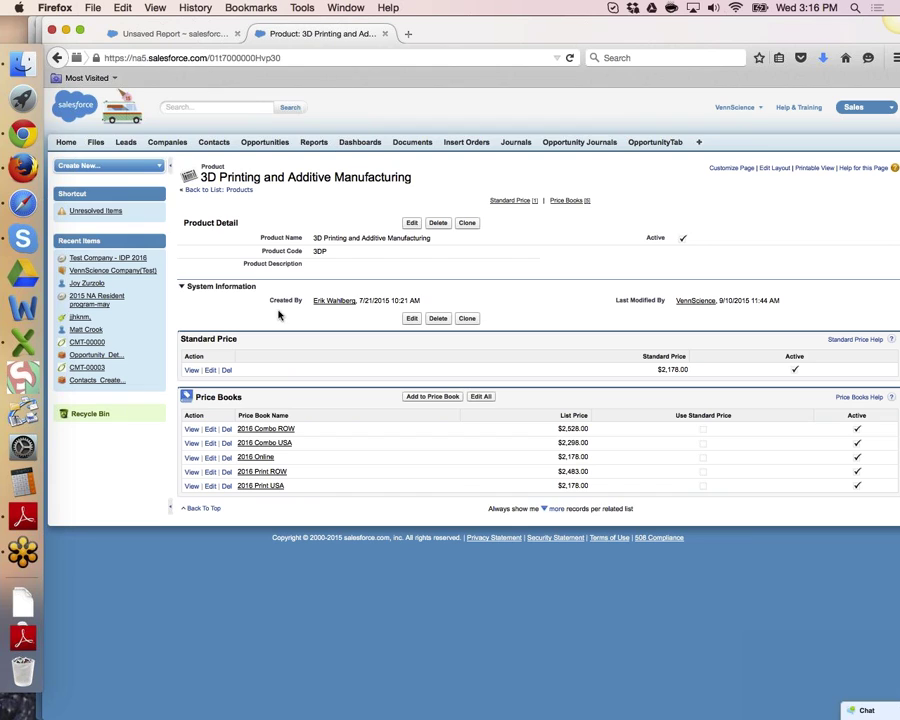
{"action": "double_click", "coordinate": [245, 58]}
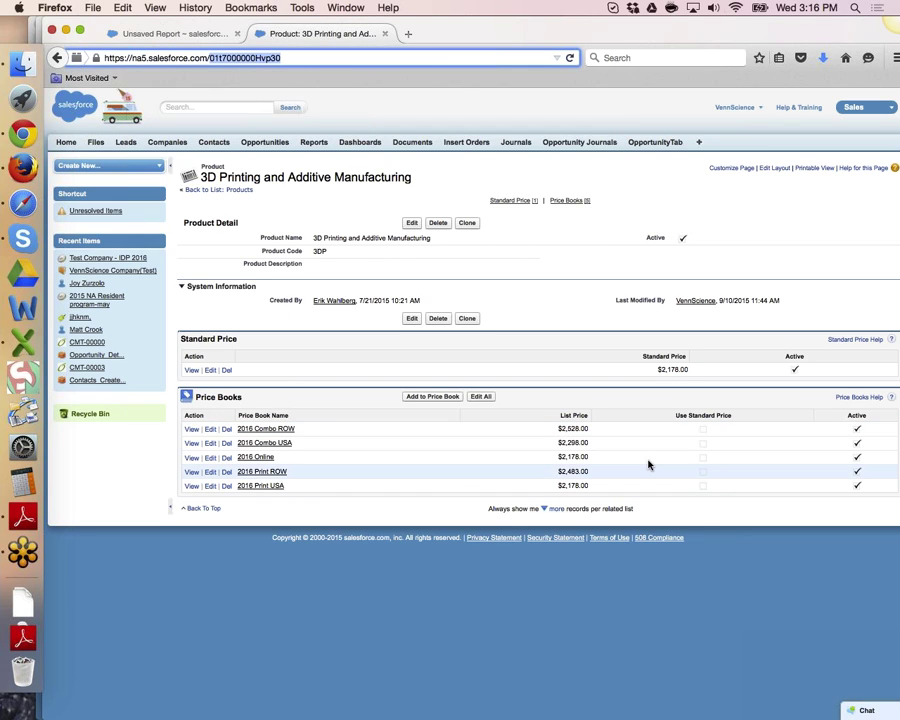
- Open the 2016 Combo ROW price book separately from the product and highlight the price book's record ID in its address
{"action": "left_click", "coordinate": [266, 431], "text": "super"}
{"action": "left_click", "coordinate": [487, 38]}
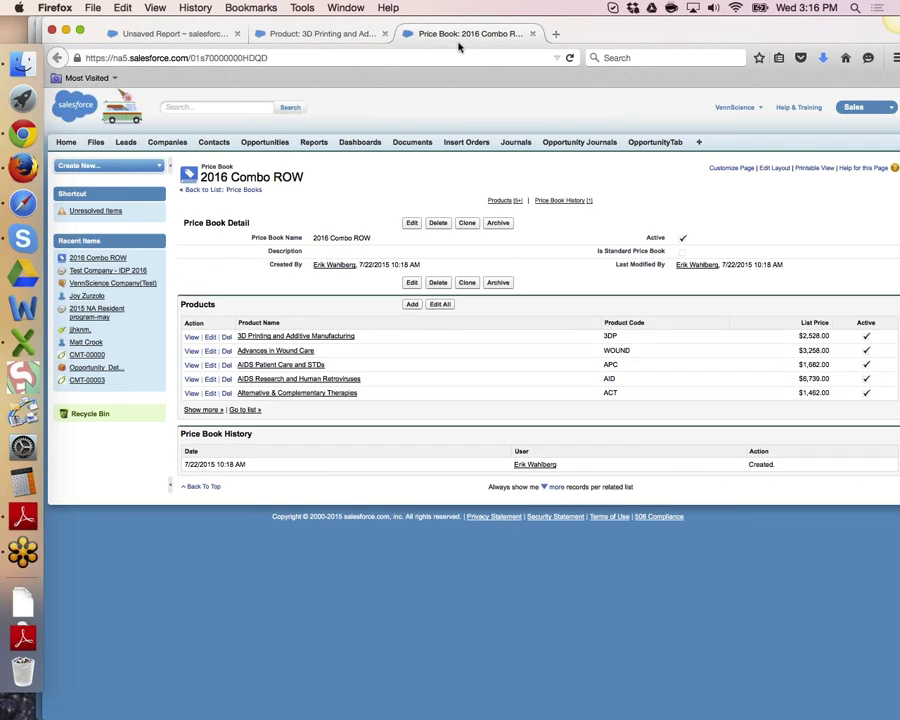
{"action": "double_click", "coordinate": [263, 57]}
- Open the product's 2016 Combo ROW price book entry for editing, highlight the entry's record ID in the address, and cancel without changes
{"action": "left_click", "coordinate": [289, 36]}
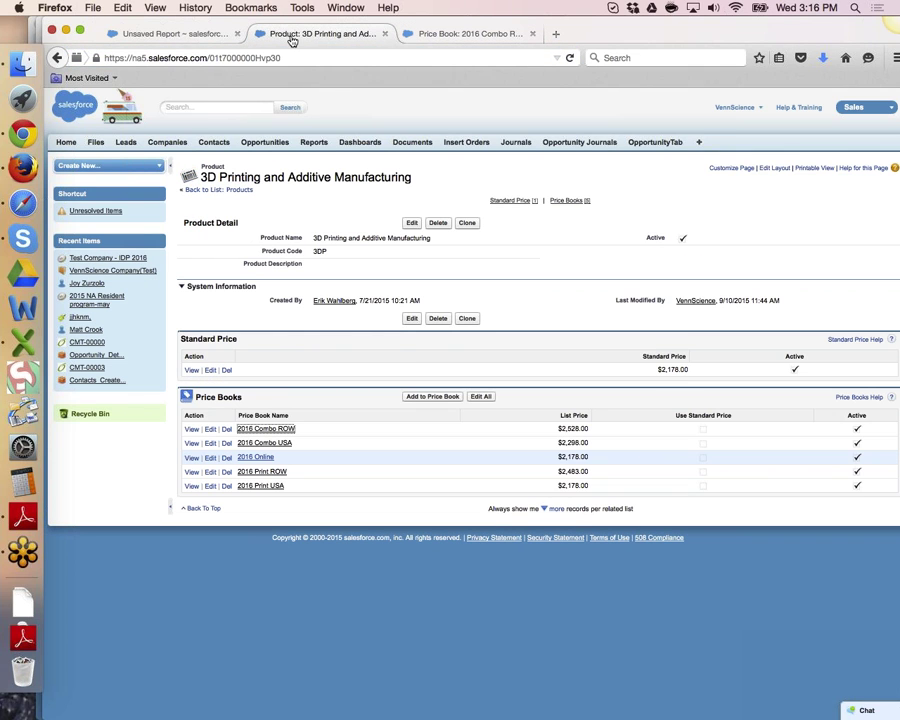
{"action": "left_click", "coordinate": [209, 429]}
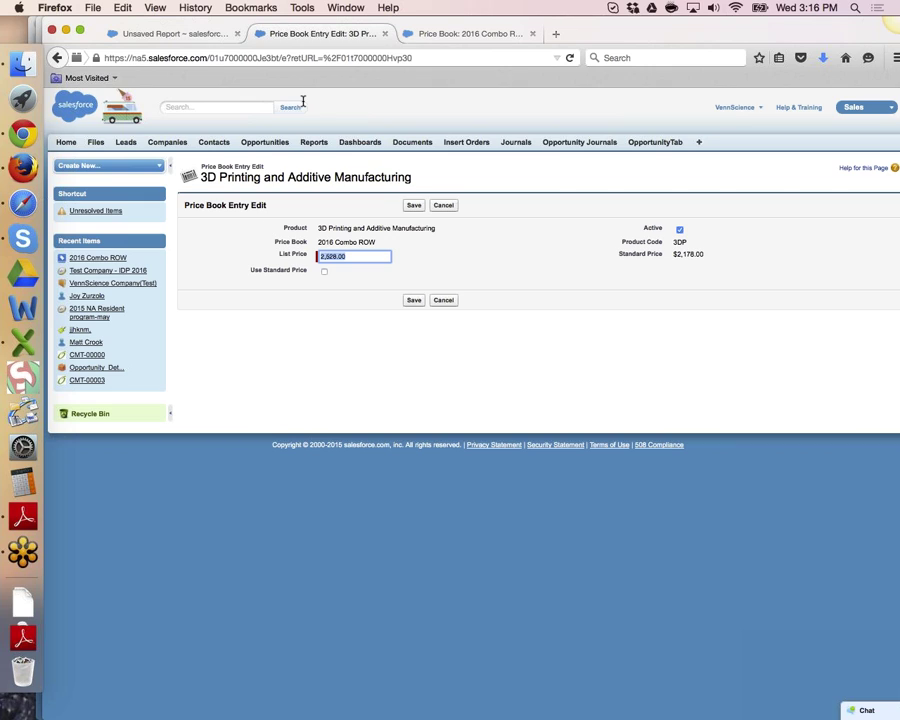
{"action": "left_click_drag", "start_coordinate": [210, 58], "coordinate": [280, 58]}
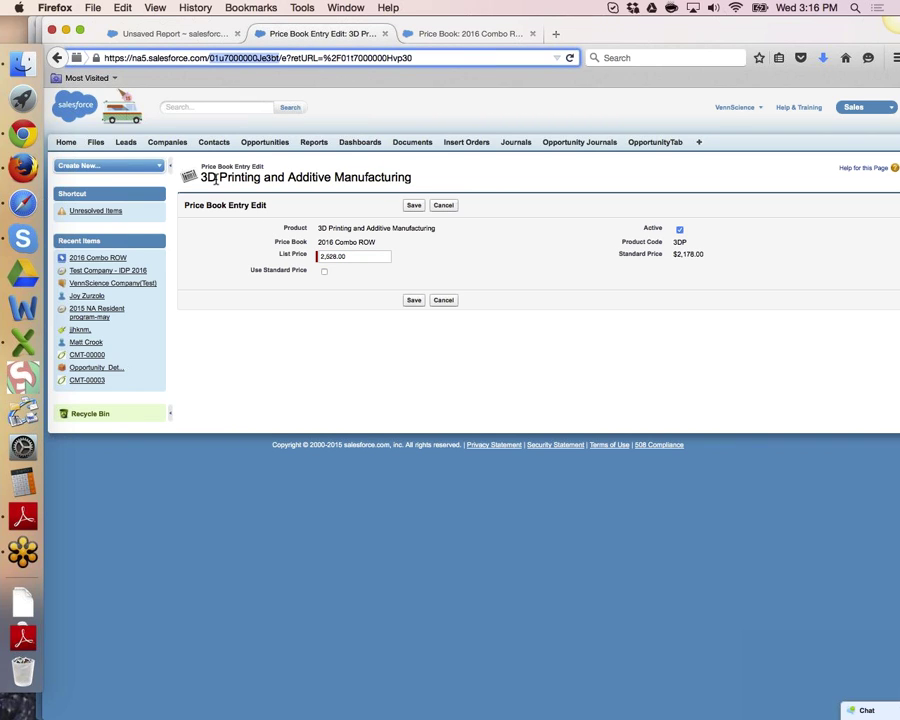
{"action": "left_click", "coordinate": [445, 206]}
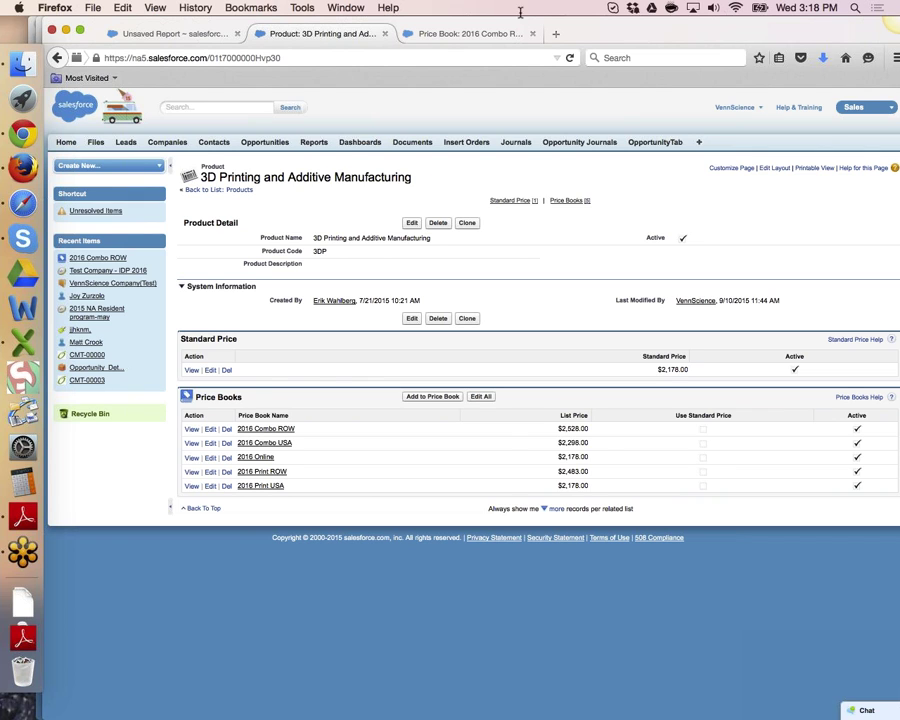
- Open the Opportunity Product Fields page in Setup under the customization settings for Opportunities
{"action": "left_click", "coordinate": [743, 103]}
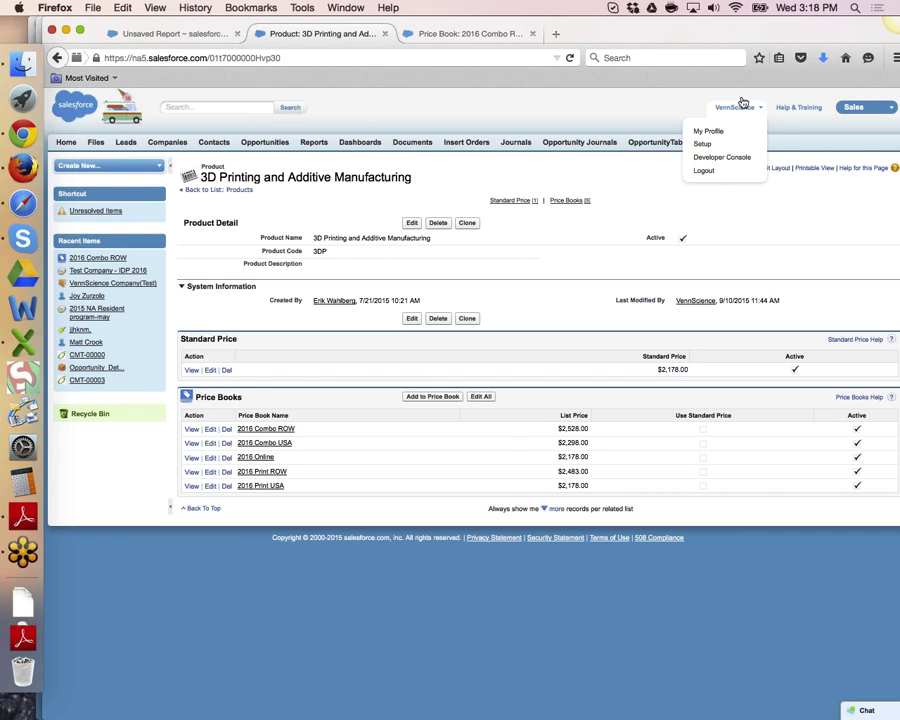
{"action": "left_click", "coordinate": [702, 147]}
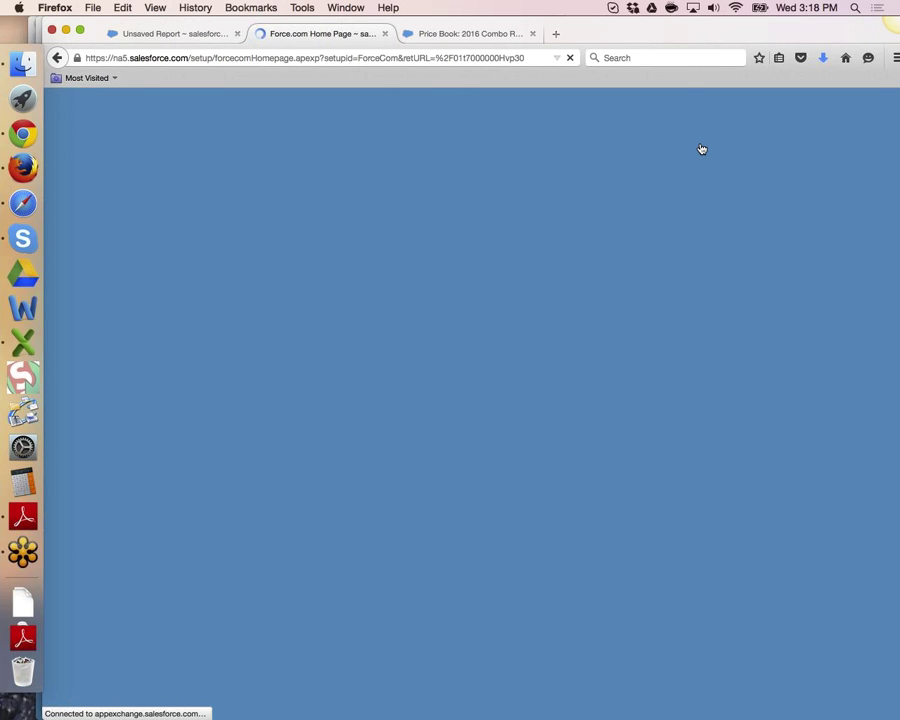
{"action": "scroll", "coordinate": [354, 614], "scroll_direction": "down", "scroll_amount": 3}
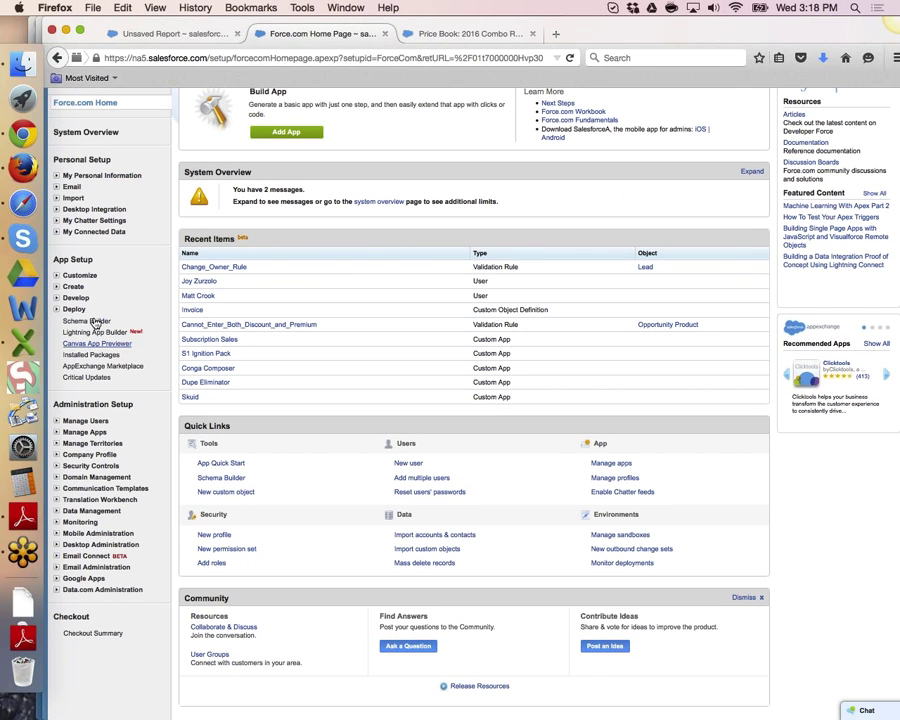
{"action": "left_click", "coordinate": [57, 276]}
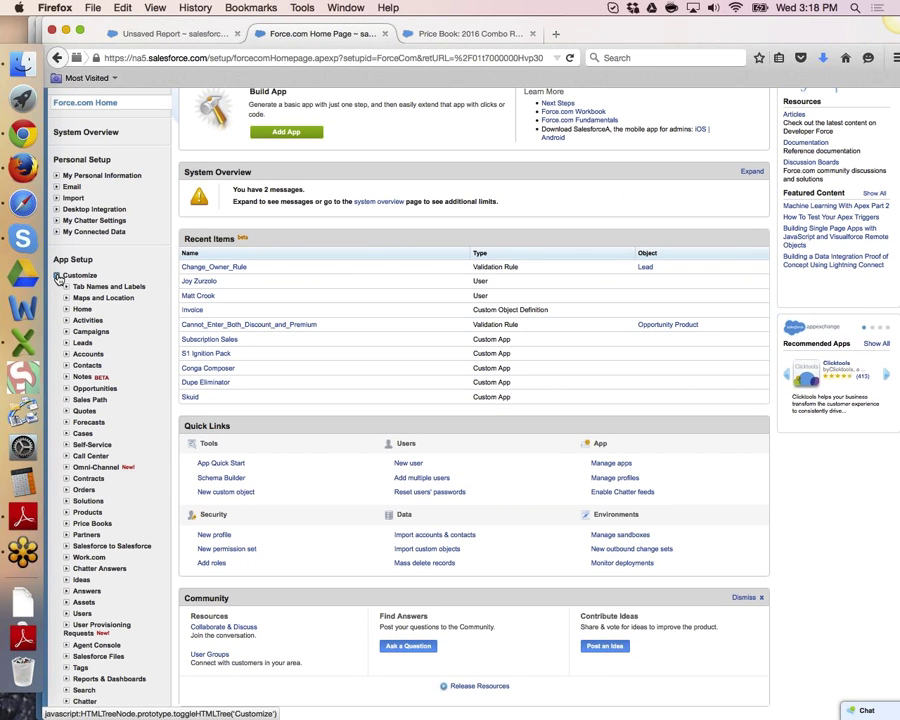
{"action": "left_click", "coordinate": [77, 391]}
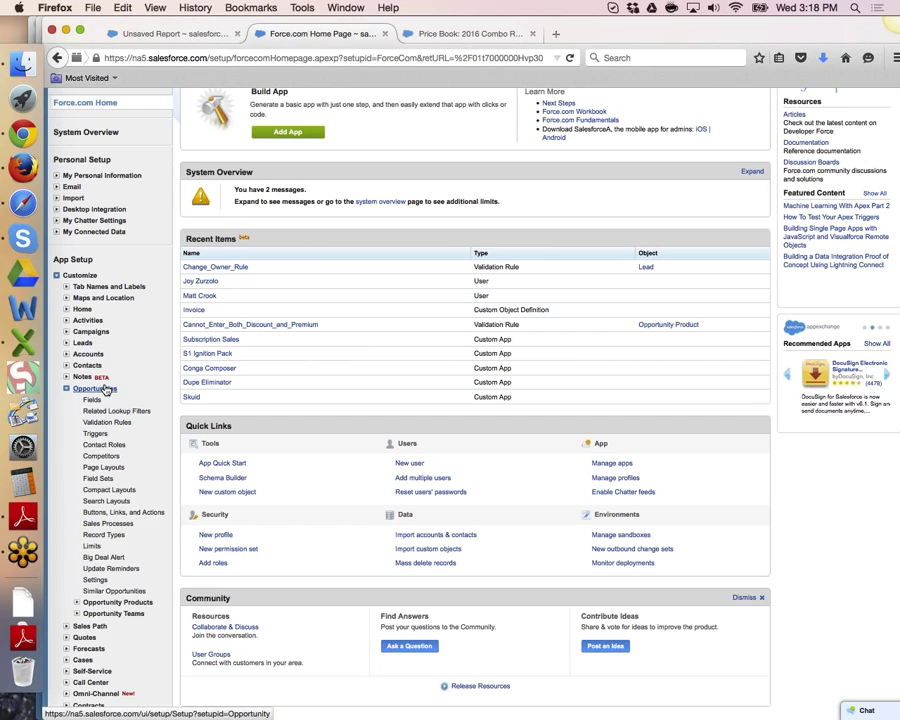
{"action": "left_click", "coordinate": [77, 602]}
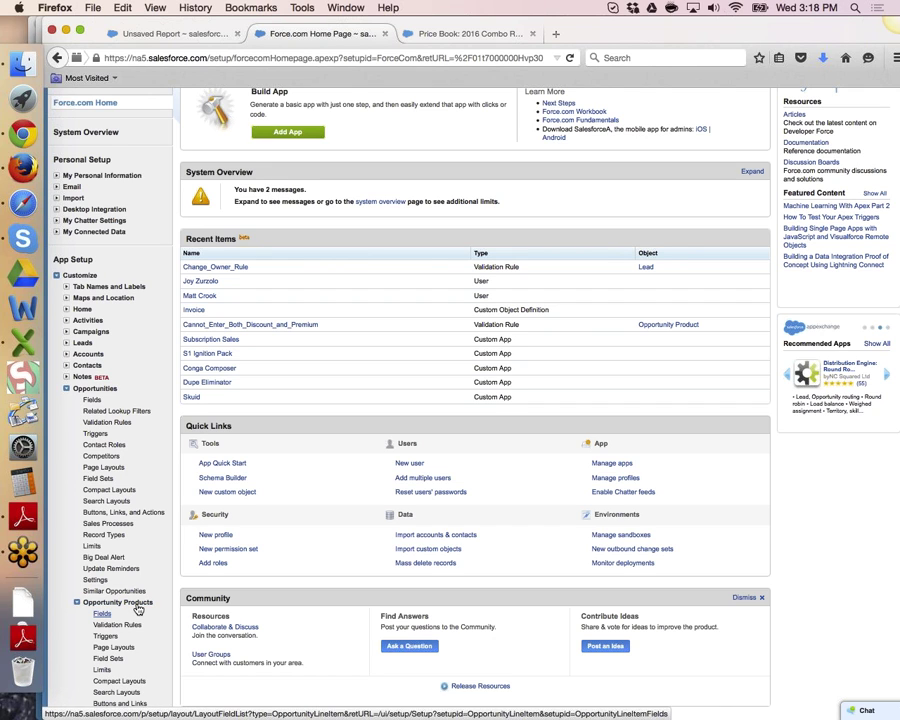
{"action": "left_click", "coordinate": [137, 604]}
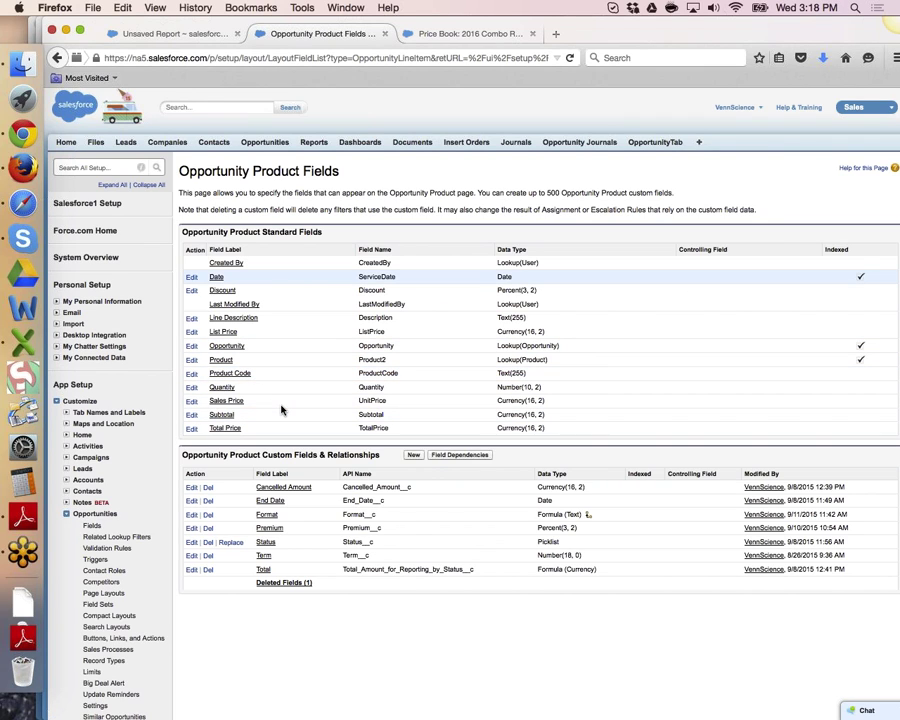
- Compare the standard Date field's label with its field name ServiceDate, and review the Opportunity Product custom fields
{"action": "double_click", "coordinate": [352, 278]}
{"action": "double_click", "coordinate": [215, 277]}
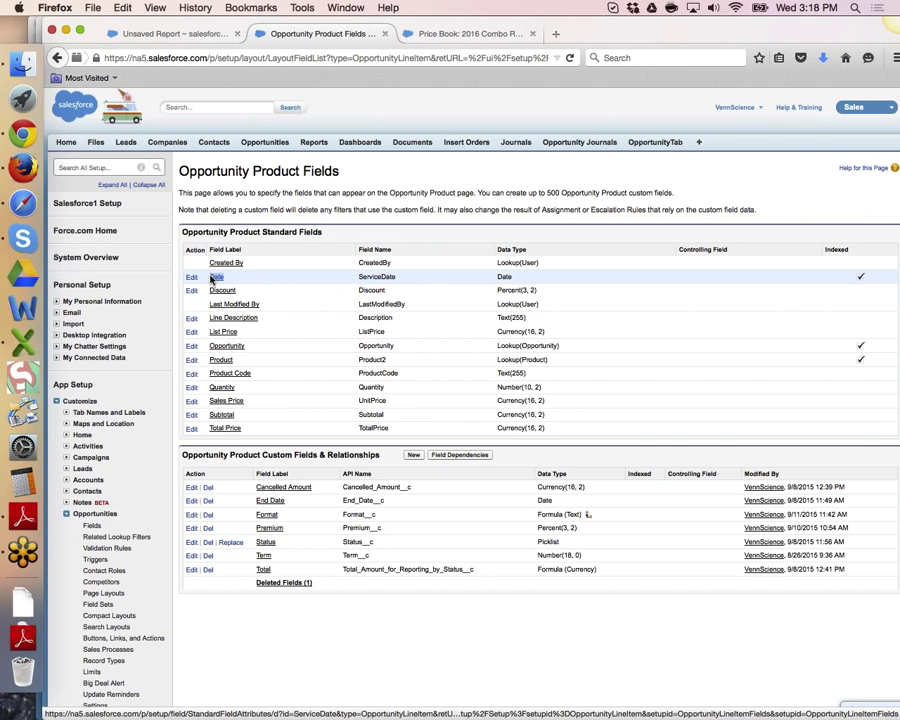
{"action": "double_click", "coordinate": [359, 277]}
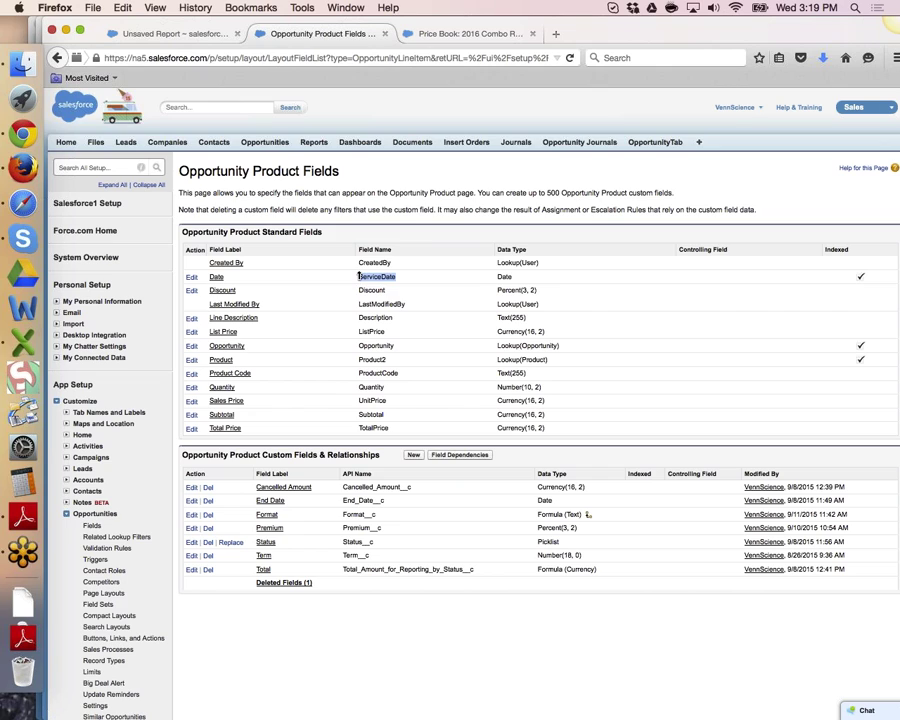
{"action": "left_click", "coordinate": [381, 288]}
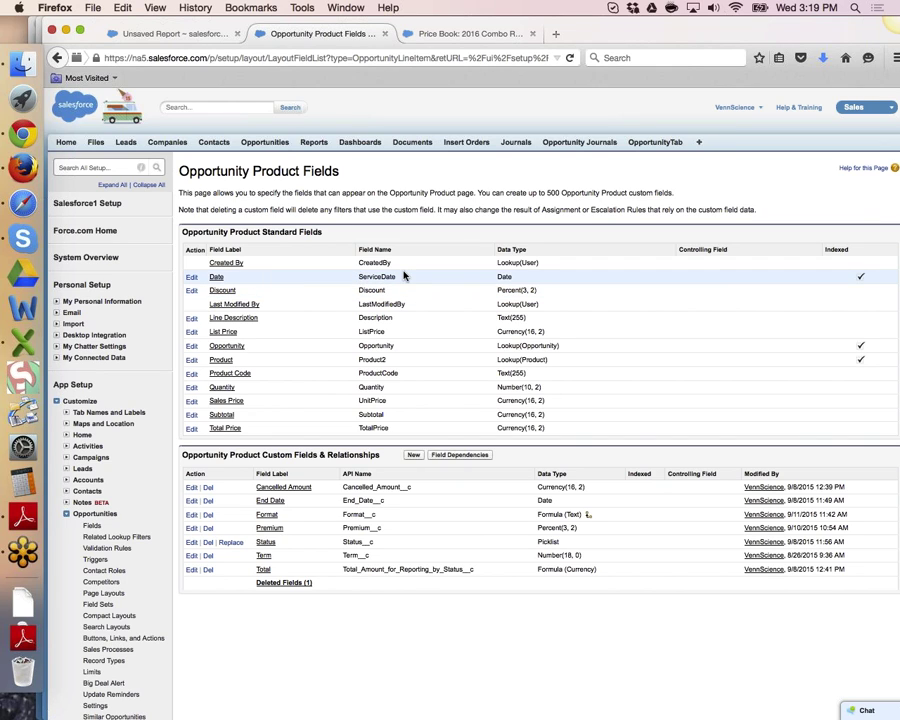
{"action": "left_click_drag", "start_coordinate": [404, 277], "coordinate": [358, 280]}
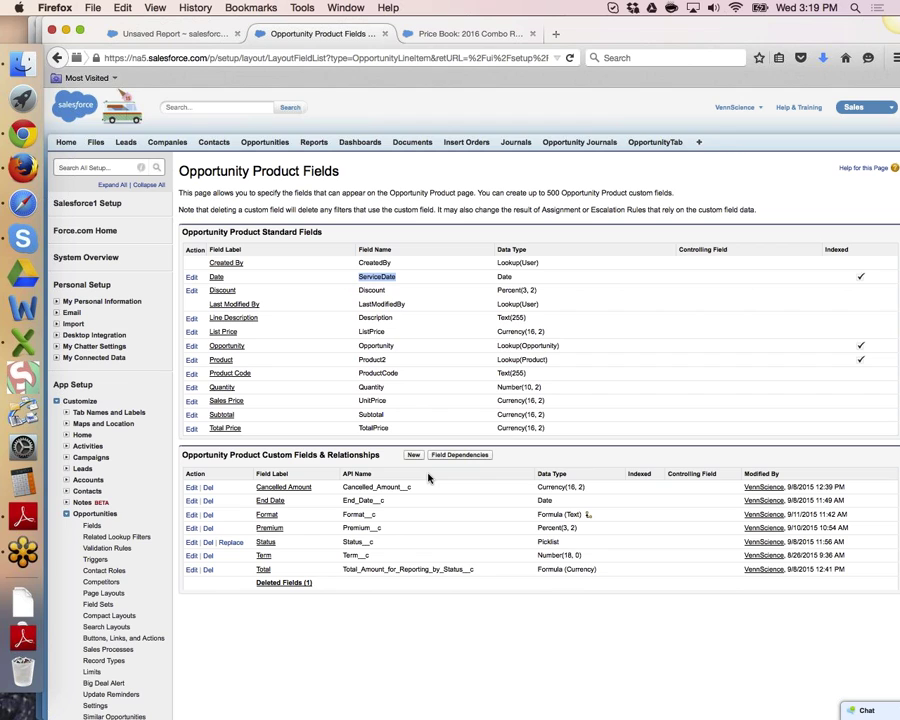
{"action": "left_click", "coordinate": [524, 458]}
{"action": "scroll", "coordinate": [524, 458], "scroll_direction": "down", "scroll_amount": 3}
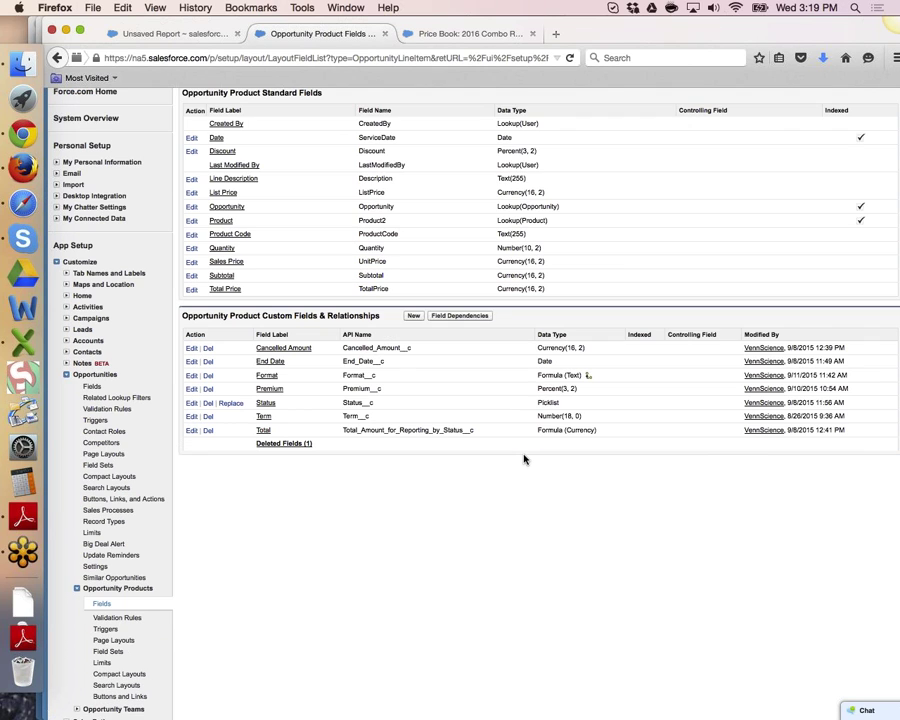
- Open the All Tabs page from the Opportunity Product Fields page and close the 2016 Combo ROW price book's browser tab
{"action": "scroll", "coordinate": [524, 458], "scroll_direction": "up", "scroll_amount": 5}
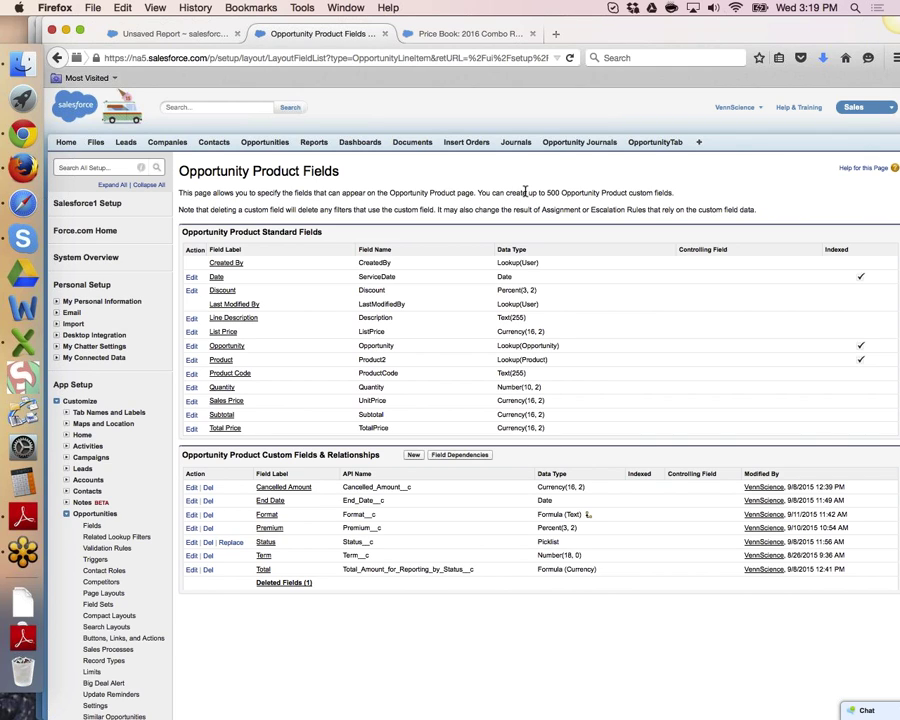
{"action": "left_click", "coordinate": [700, 143]}
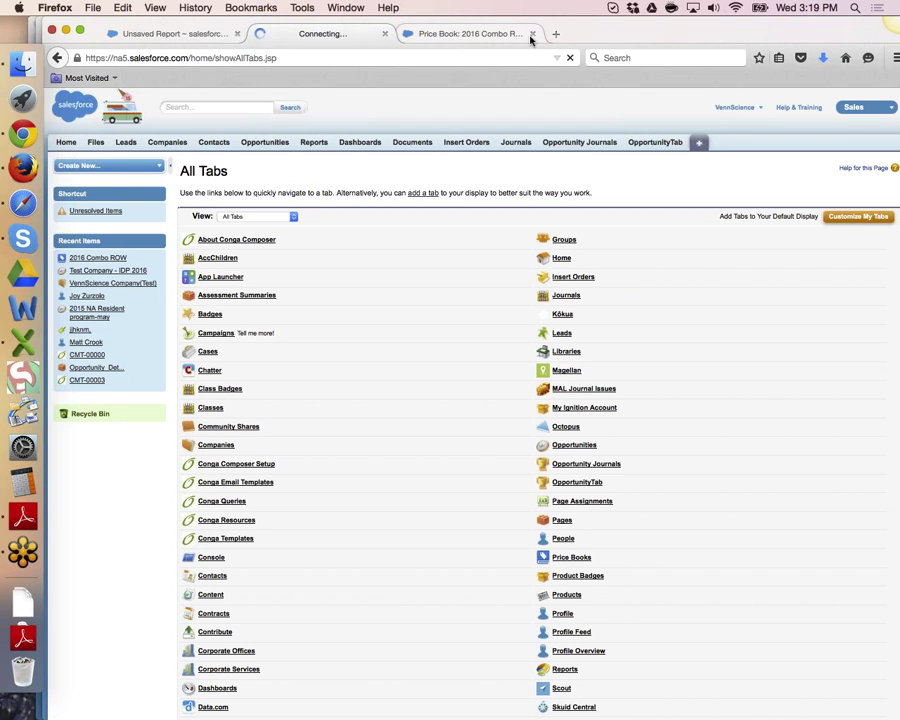
{"action": "left_click", "coordinate": [532, 34]}
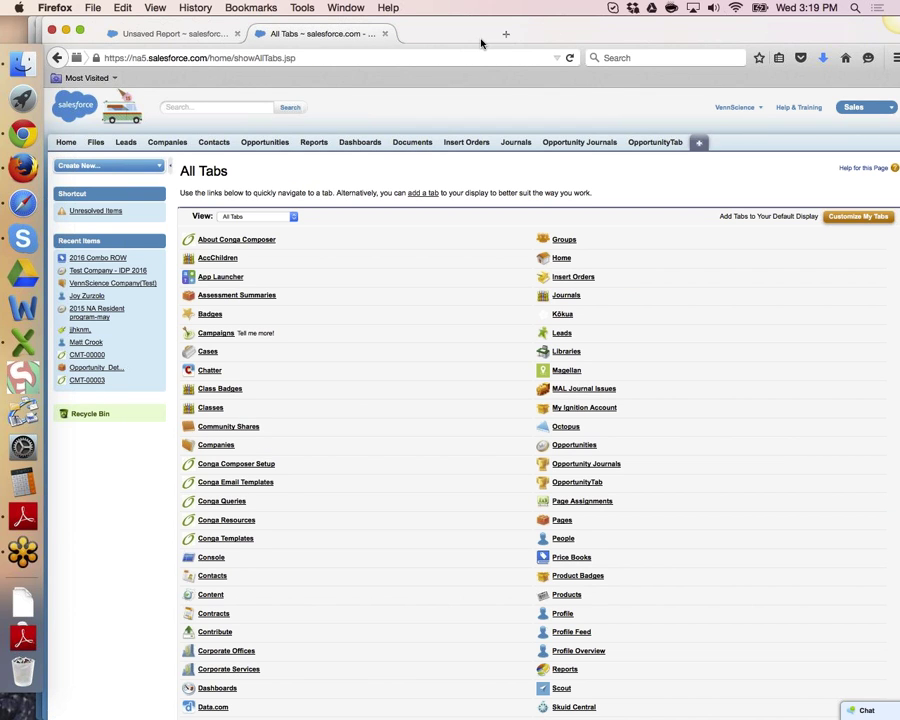
- Open Conga Templates and Conga Queries in separate browser tabs and close the unsaved report's tab
{"action": "left_click", "coordinate": [229, 545], "text": "super"}
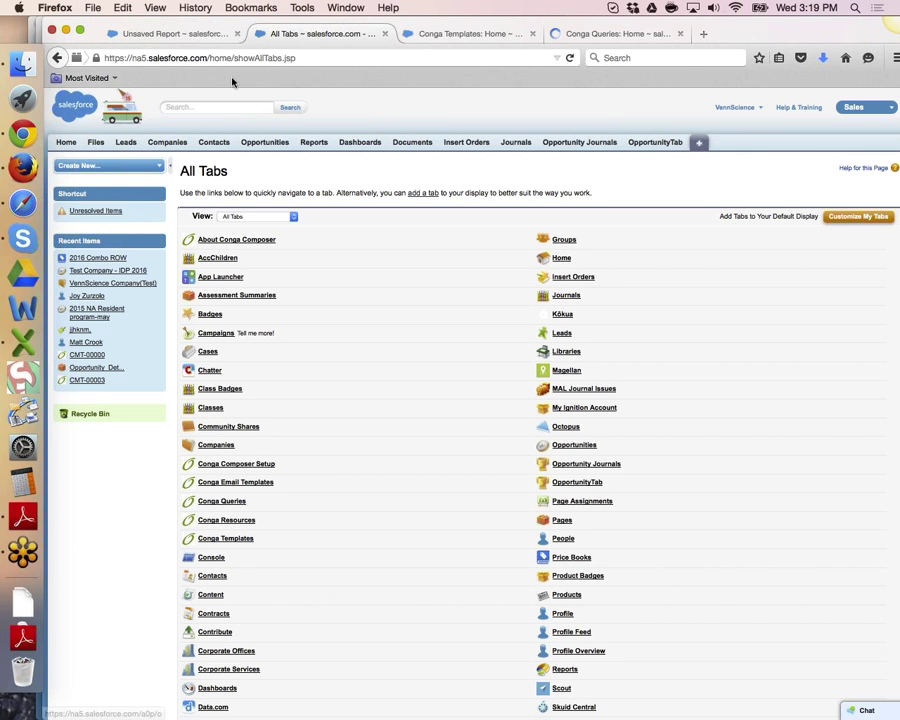
{"action": "left_click", "coordinate": [165, 34]}
{"action": "left_click", "coordinate": [237, 34]}
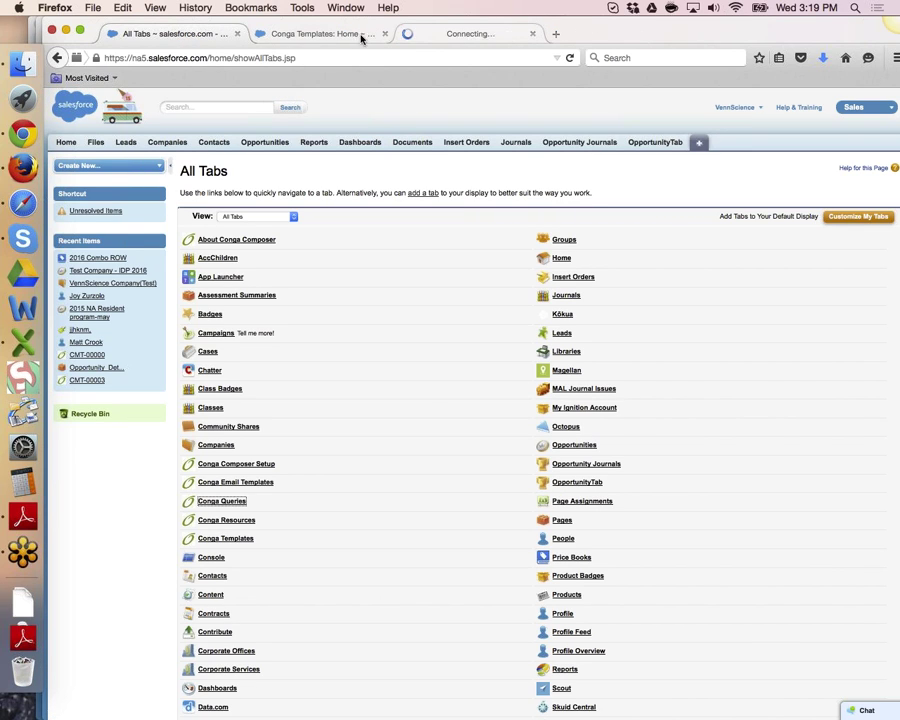
- Open the Setup home page in place of the All Tabs page
{"action": "left_click", "coordinate": [755, 110]}
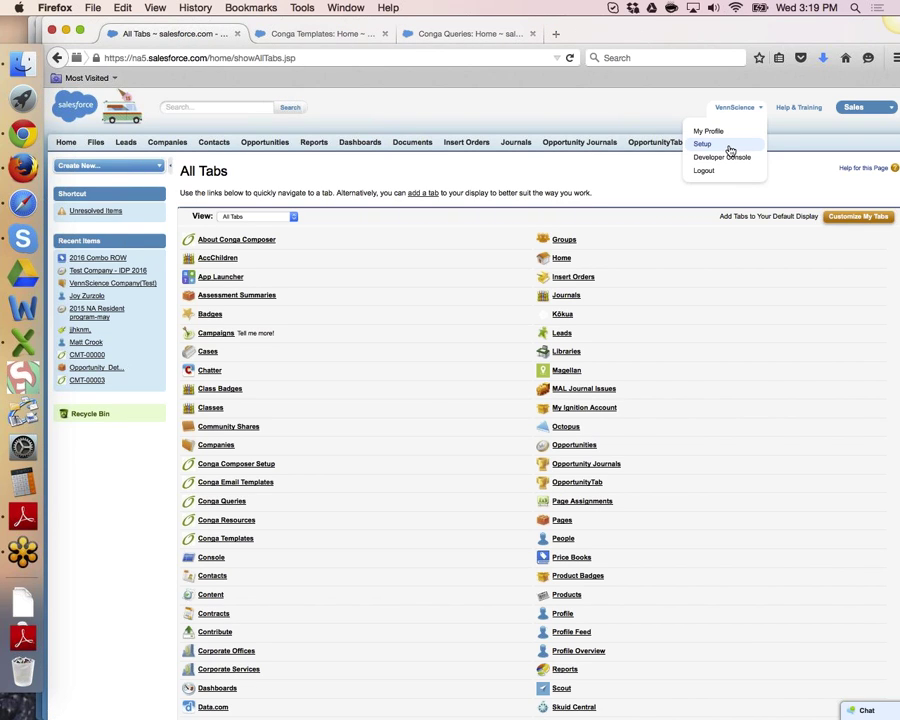
{"action": "left_click", "coordinate": [730, 145]}
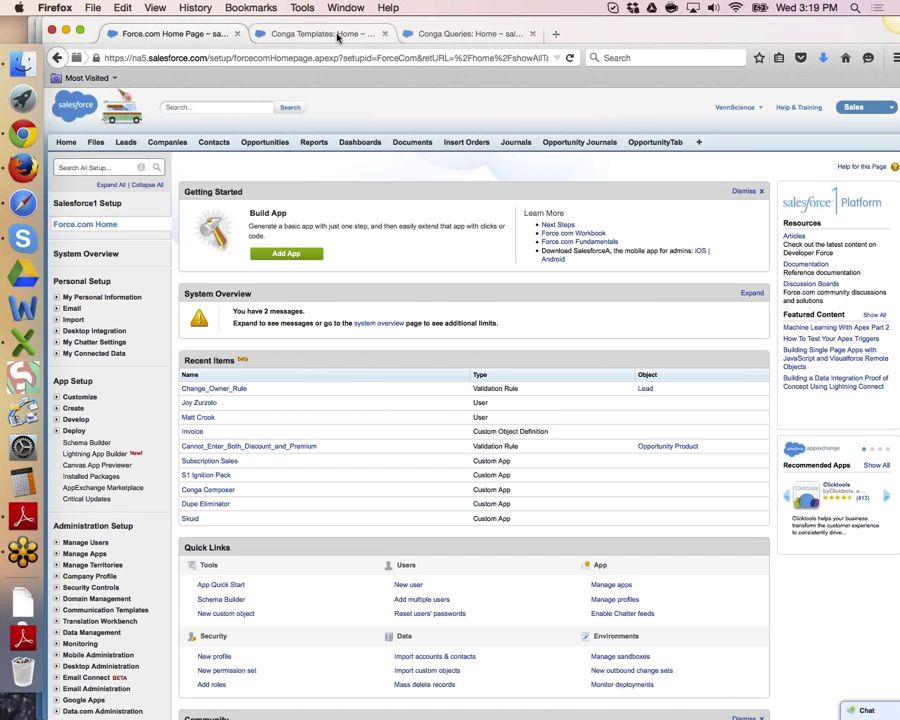
- Display the All view of Conga Templates and dismiss the records-per-page prompt without changing the setting
{"action": "left_click", "coordinate": [310, 34]}
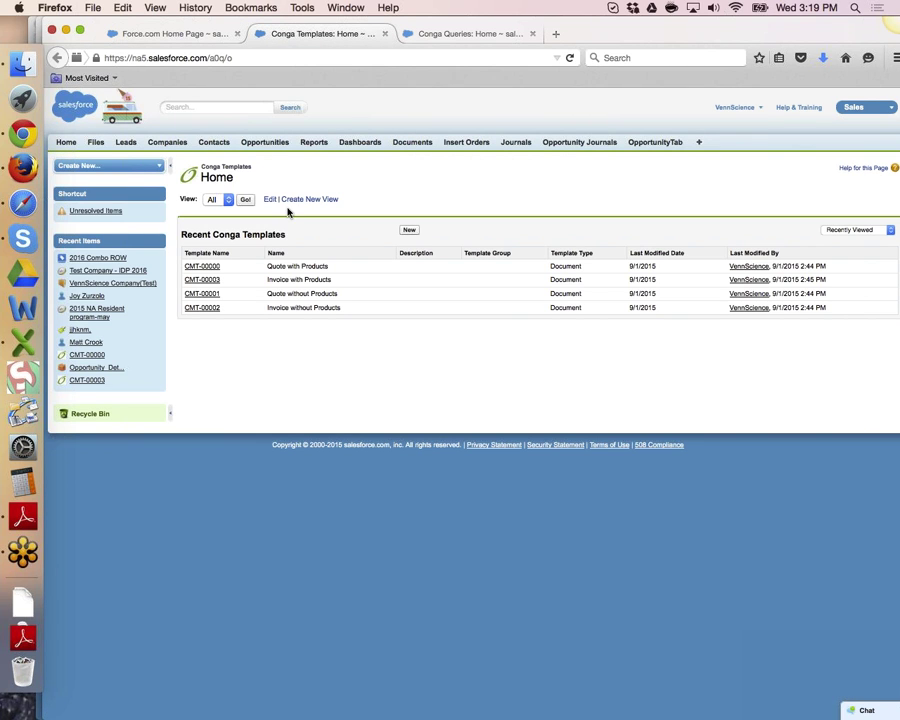
{"action": "left_click", "coordinate": [249, 199]}
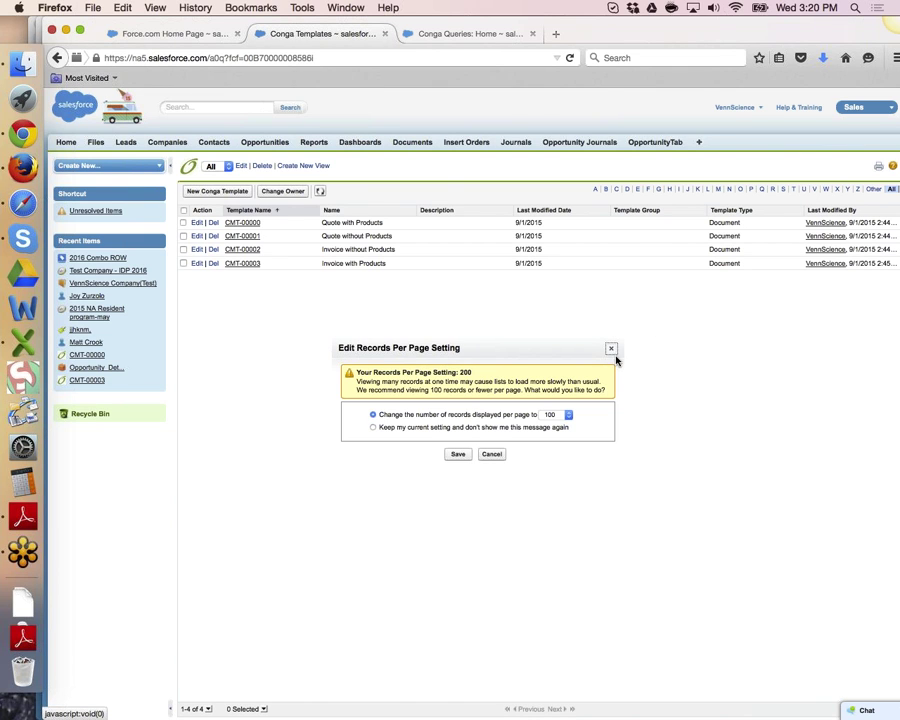
{"action": "left_click", "coordinate": [611, 349]}
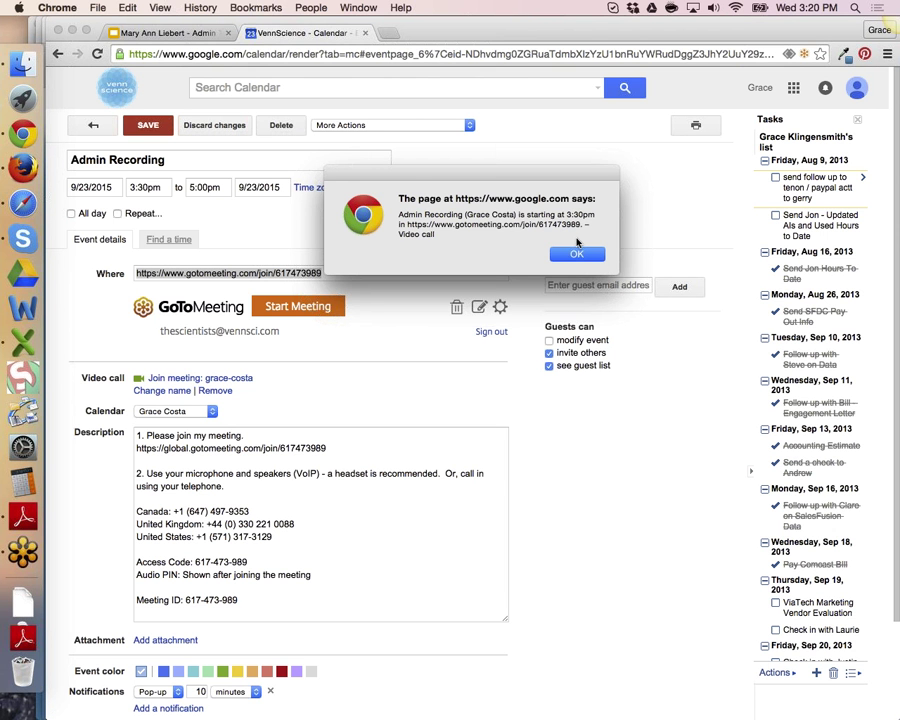
- Dismiss the calendar reminder in Chrome and return to the Conga Templates list in Firefox
{"action": "left_click", "coordinate": [577, 254]}
{"action": "left_click", "coordinate": [24, 204]}
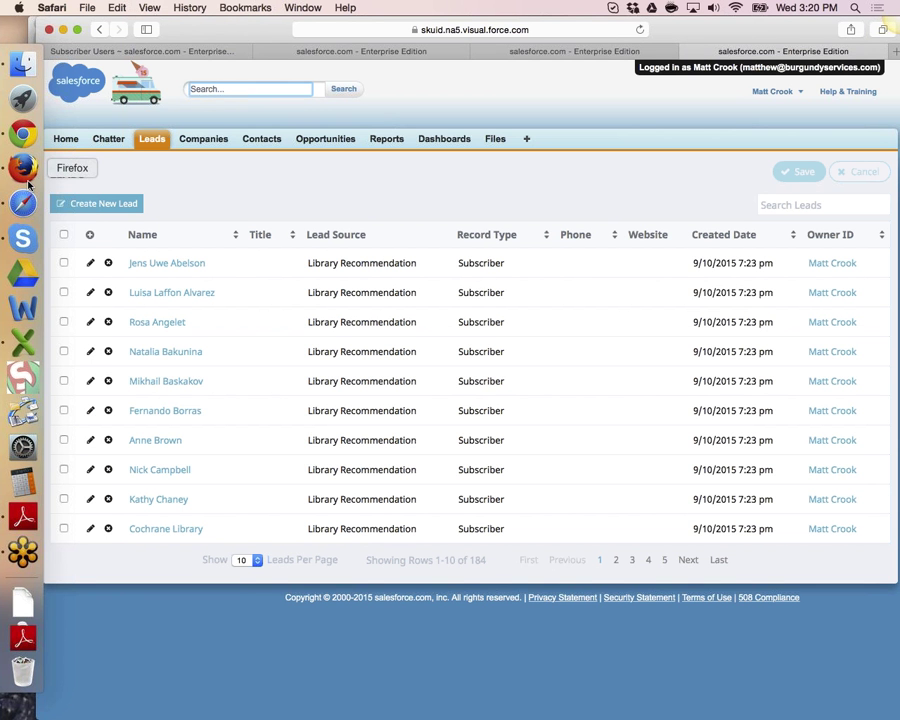
{"action": "left_click", "coordinate": [24, 167]}
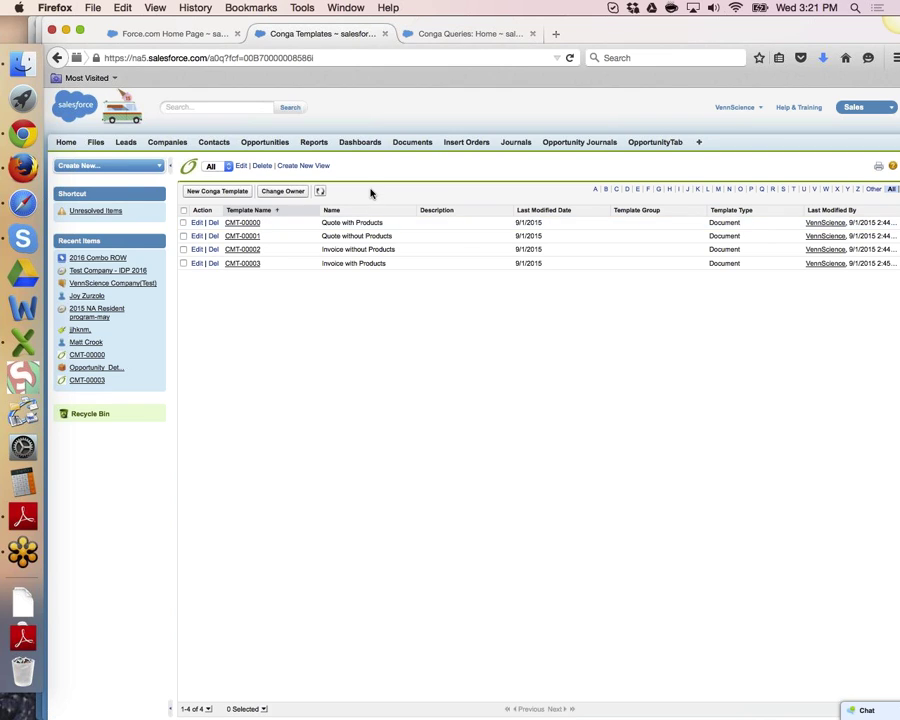
- Open Conga templates CMT-00000 and CMT-00001 in separate browser tabs and bring up the CMT-00000 record
{"action": "left_click", "coordinate": [243, 223], "text": "super"}
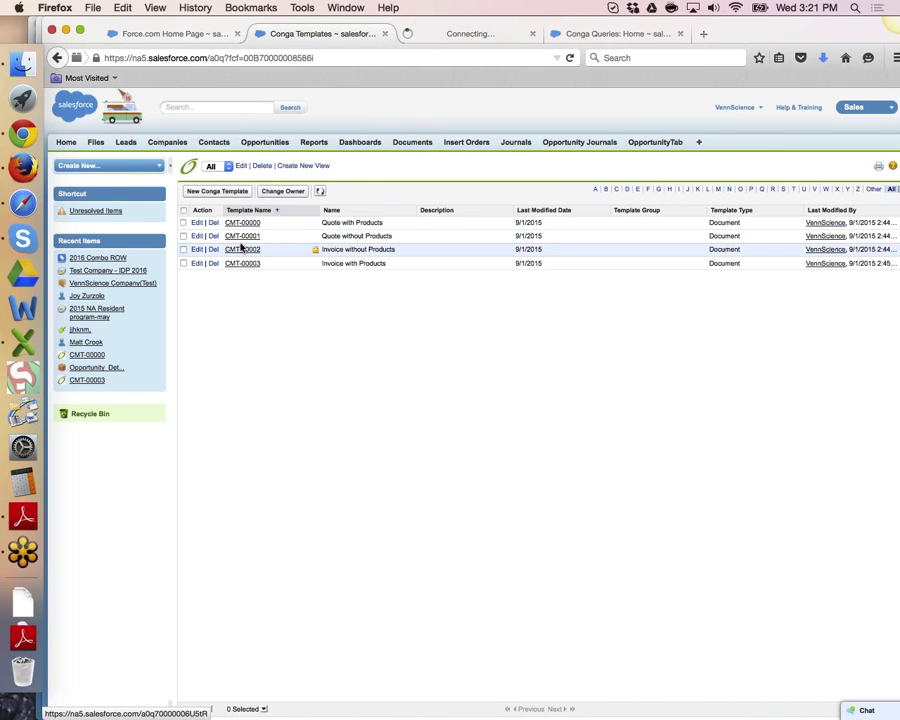
{"action": "left_click", "coordinate": [241, 237], "text": "super"}
{"action": "left_click", "coordinate": [445, 36]}
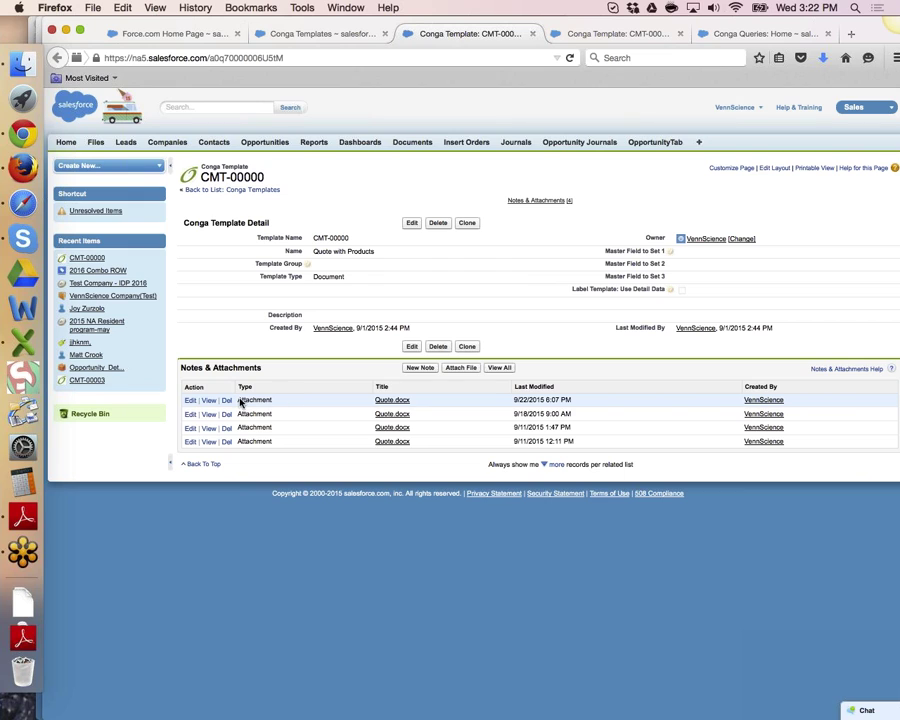
- Compare the Quote.docx attachments on template CMT-00000, highlighting the newest version's row and the two oldest versions' Last Modified dates
{"action": "left_click_drag", "start_coordinate": [240, 402], "coordinate": [571, 401]}
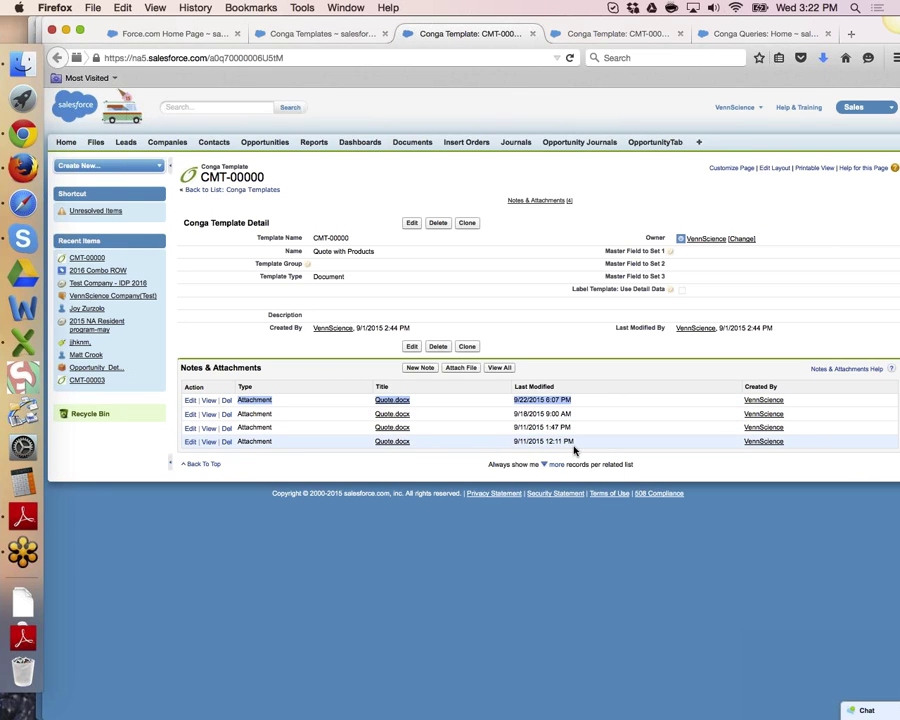
{"action": "left_click_drag", "start_coordinate": [580, 446], "coordinate": [447, 448]}
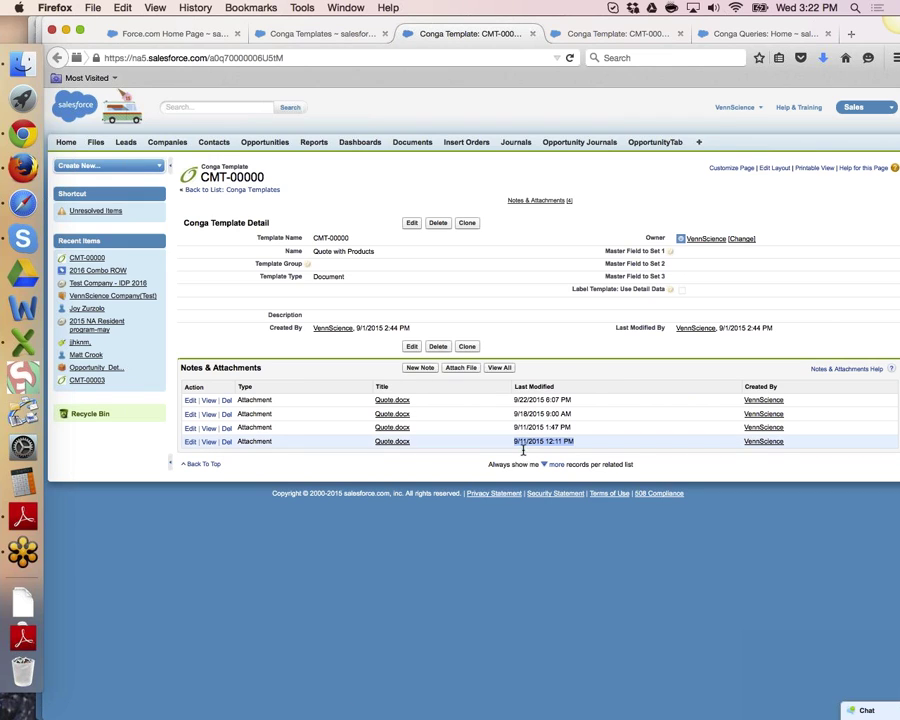
{"action": "left_click_drag", "start_coordinate": [572, 430], "coordinate": [511, 427]}
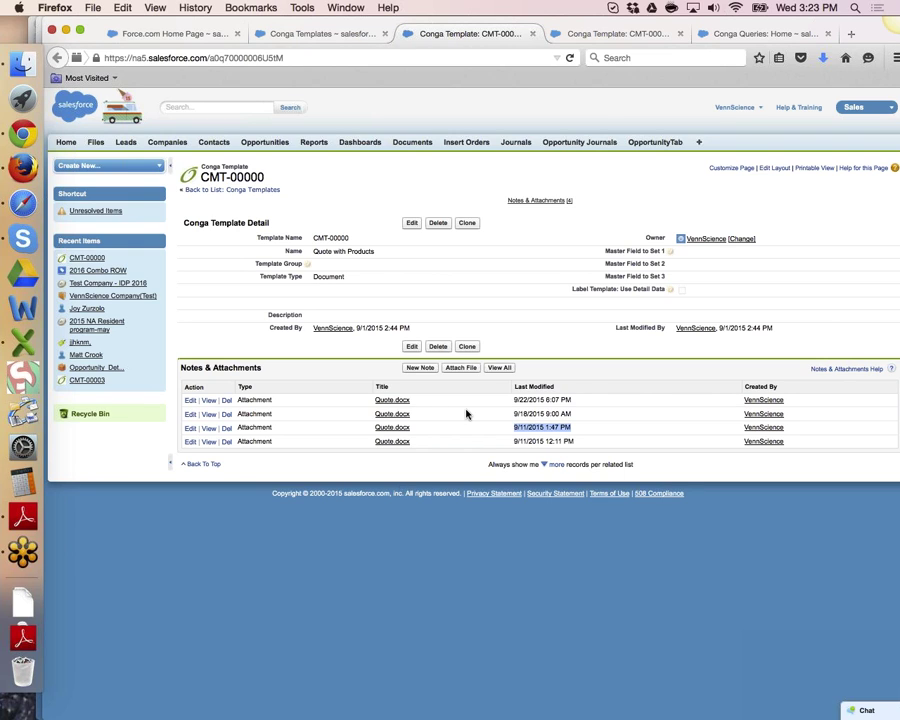
{"action": "left_click", "coordinate": [378, 358]}
- Open the newest Quote.docx attachment in Microsoft Word and highlight the Currency format in the QUOTE_GRANDTOTAL merge field
{"action": "left_click", "coordinate": [208, 401]}
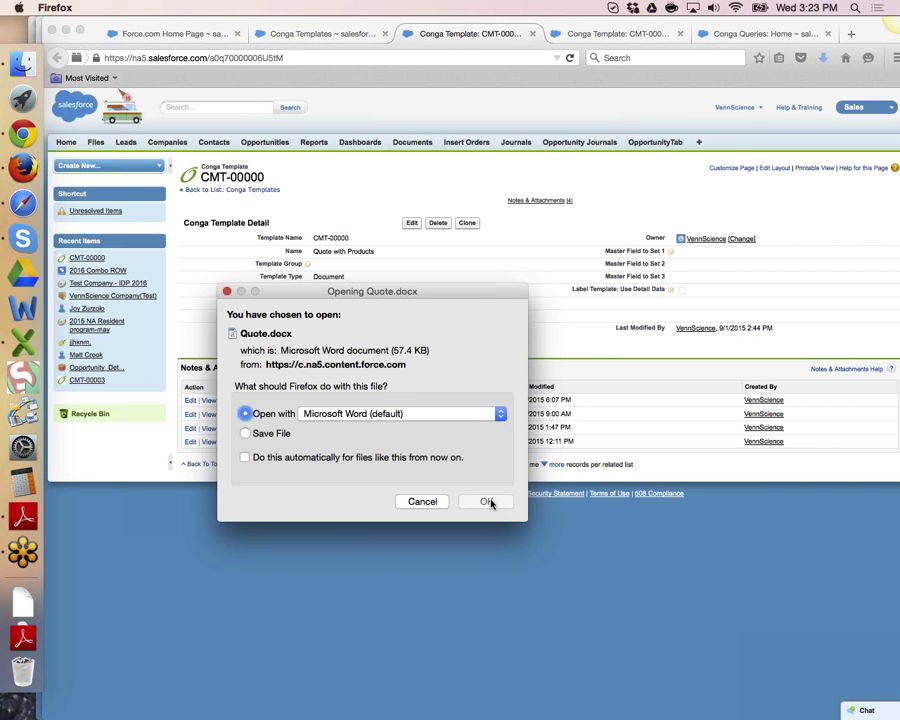
{"action": "left_click", "coordinate": [486, 501]}
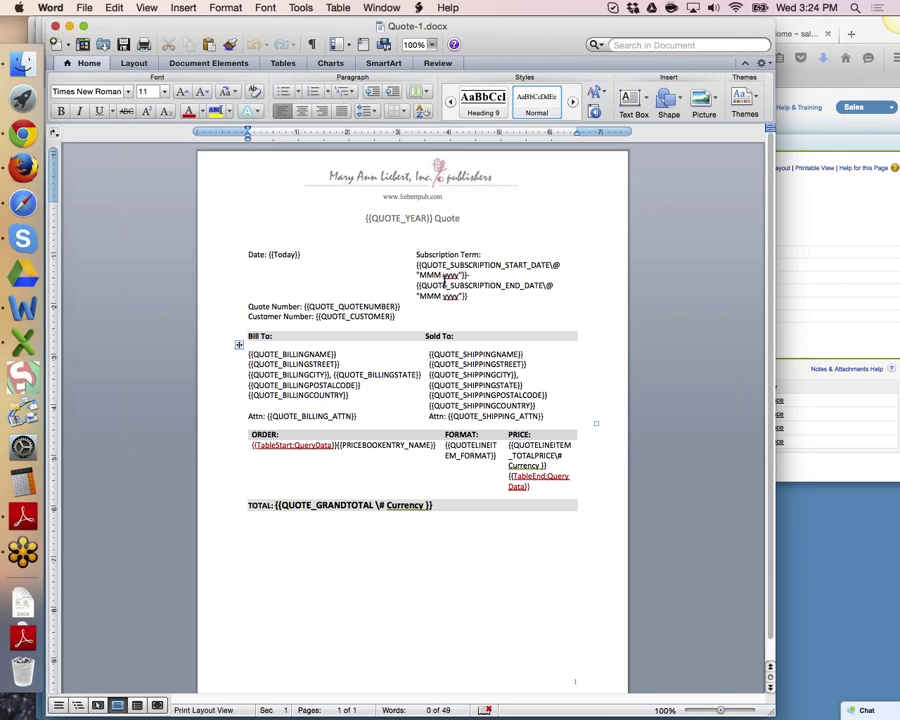
{"action": "left_click_drag", "start_coordinate": [316, 505], "coordinate": [428, 505]}
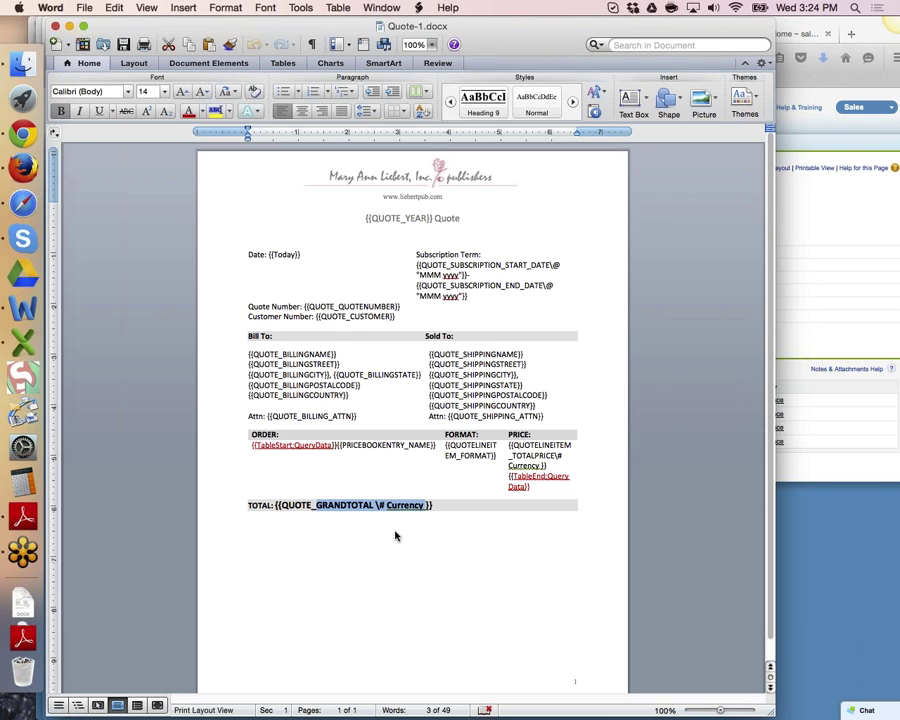
{"action": "double_click", "coordinate": [392, 505]}
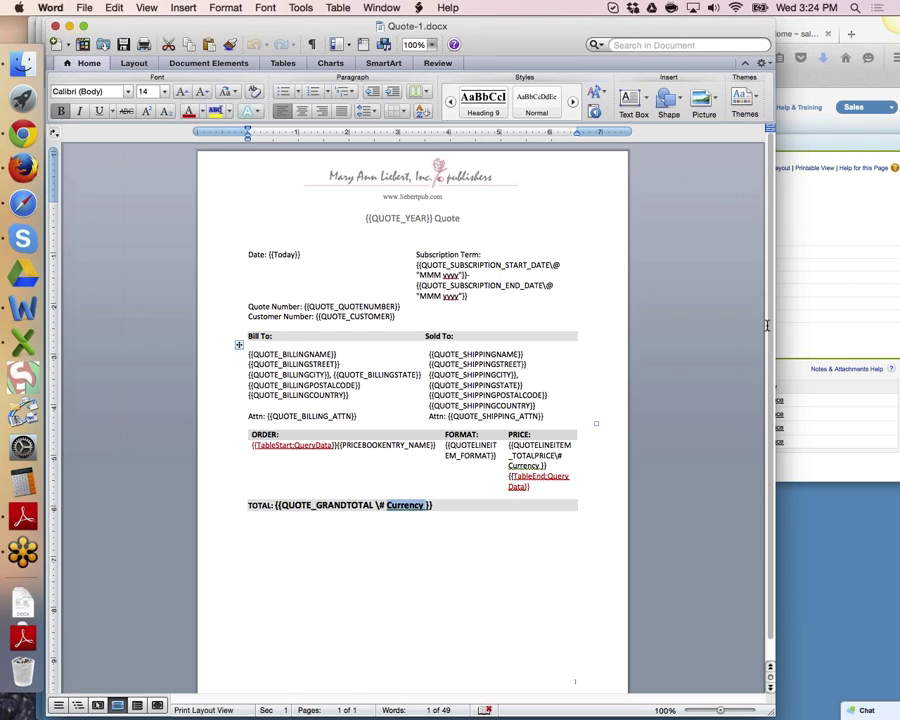
- Highlight the QUOTE_SHIPPINGNAME, QUOTE_SHIPPINGSTREET and QUOTE_SHIPPINGCITY merge fields in the Sold To block
{"action": "left_click", "coordinate": [526, 355]}
{"action": "left_click", "coordinate": [427, 354], "text": "shift"}
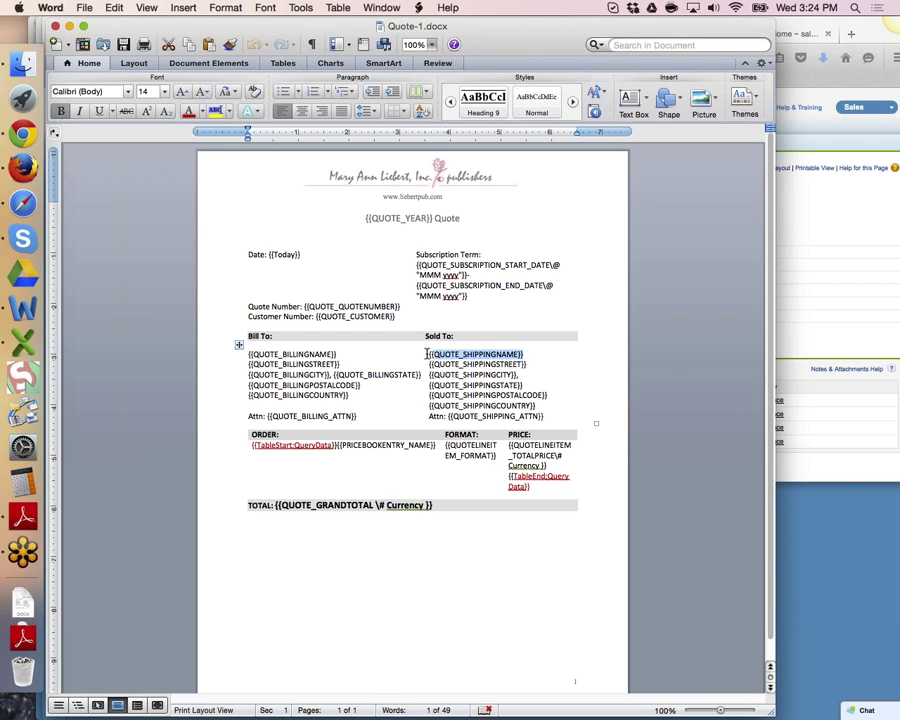
{"action": "left_click_drag", "start_coordinate": [536, 366], "coordinate": [431, 369]}
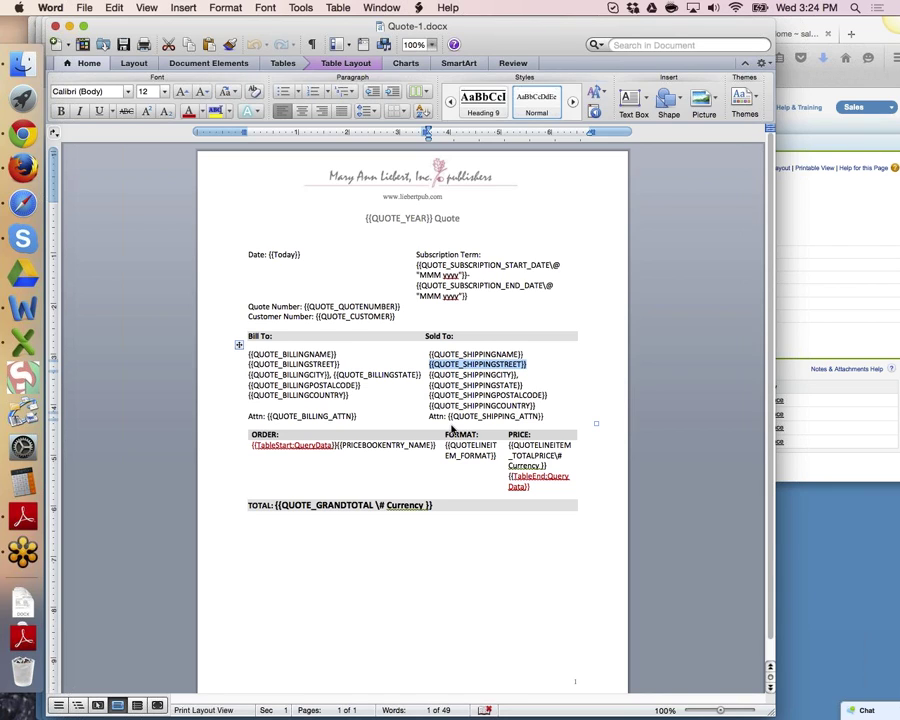
{"action": "left_click", "coordinate": [427, 375]}
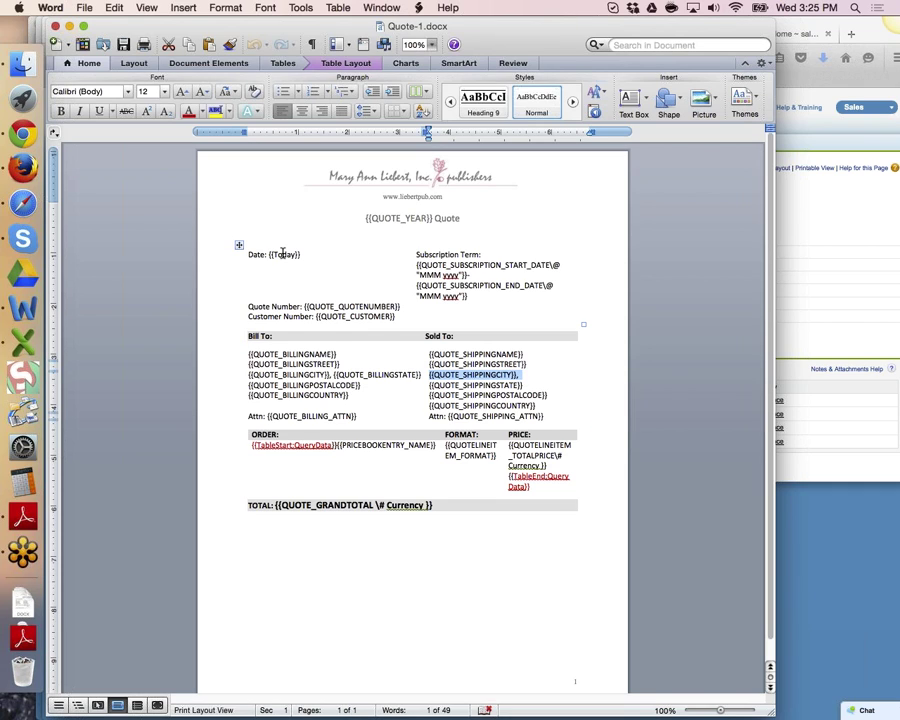
- Check the available context options for the Today, QUOTE_YEAR and QUOTE_SUBSCRIPTION_START_DATE merge fields without applying any
{"action": "left_click", "coordinate": [282, 255]}
{"action": "right_click", "coordinate": [283, 257]}
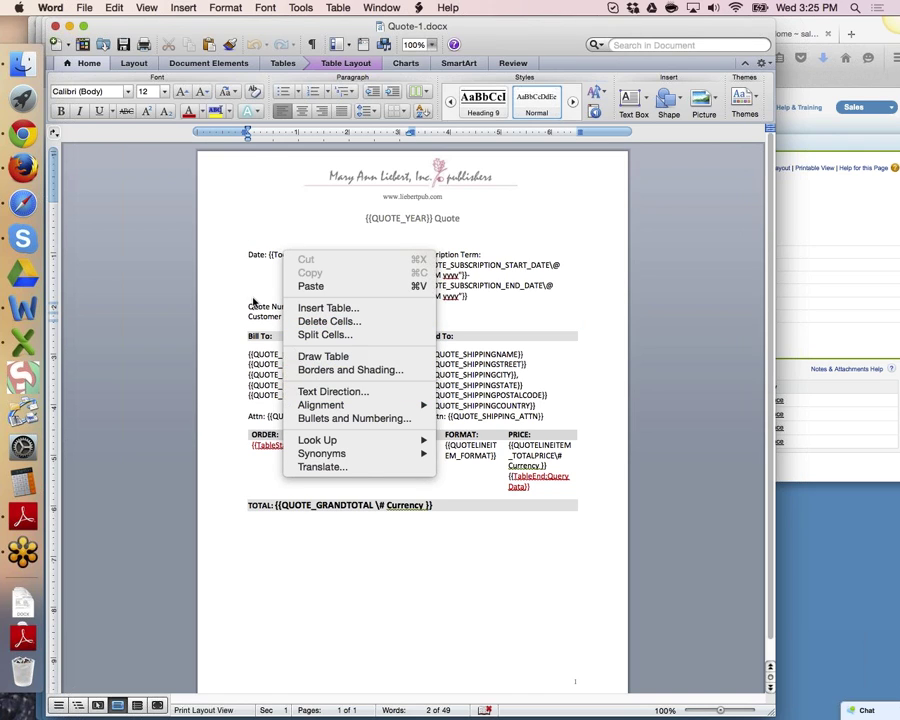
{"action": "left_click", "coordinate": [394, 222]}
{"action": "right_click", "coordinate": [394, 222]}
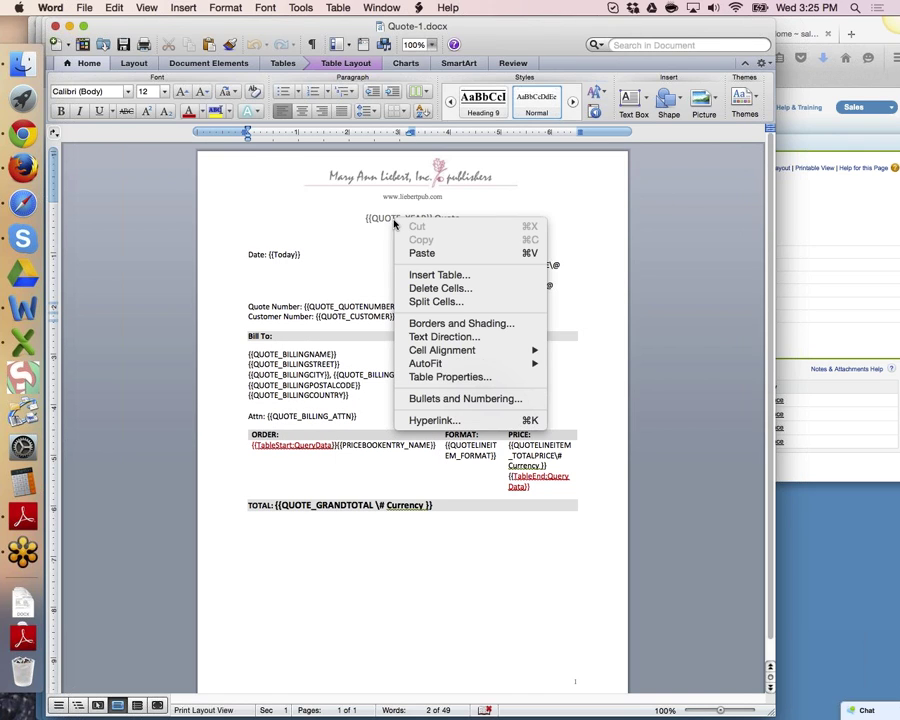
{"action": "left_click", "coordinate": [354, 297]}
{"action": "right_click", "coordinate": [457, 262]}
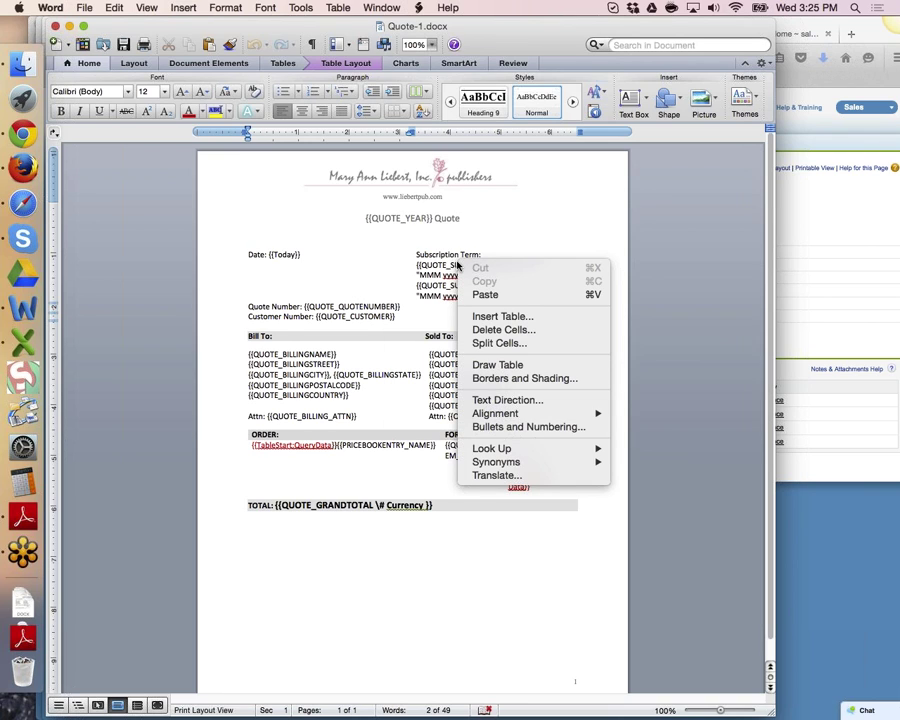
{"action": "left_click", "coordinate": [396, 282]}
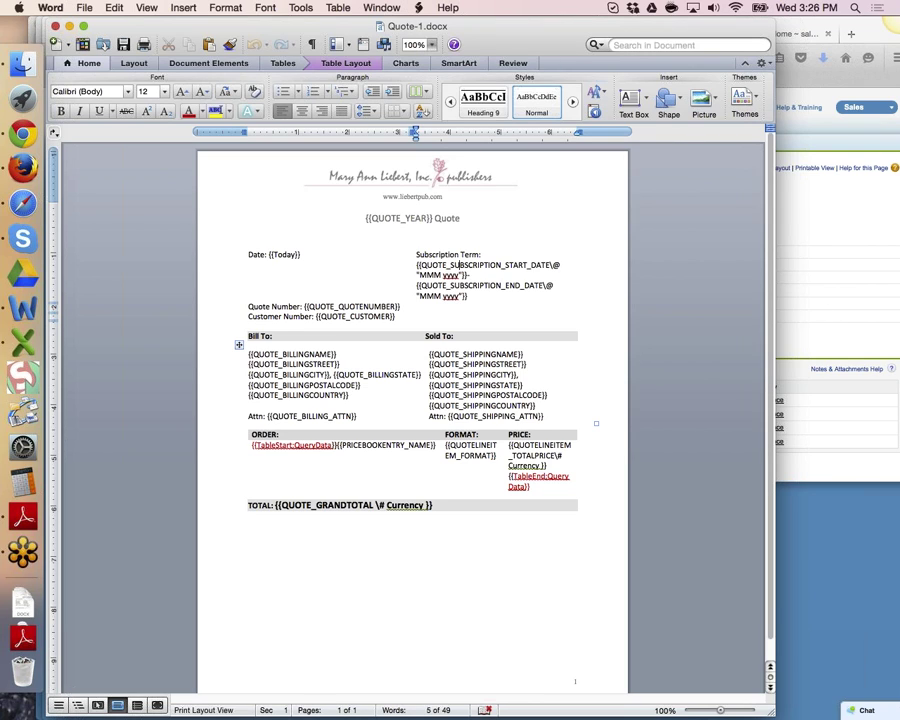
- Shift the Word window aside and switch between the quote document and the CMT-00000 template record in Firefox
{"action": "left_click_drag", "start_coordinate": [502, 39], "coordinate": [536, 40]}
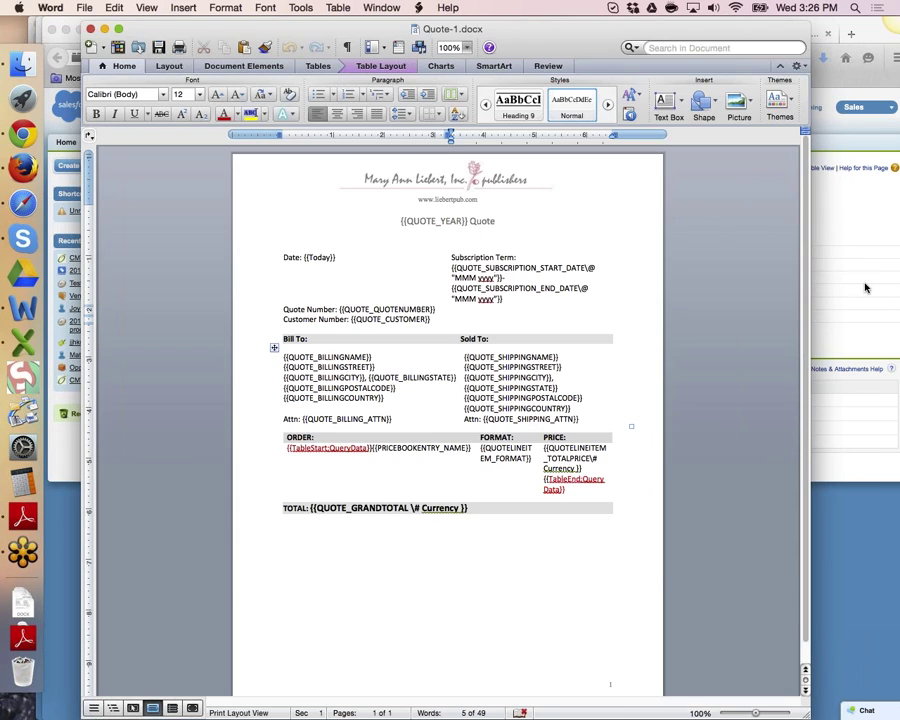
{"action": "left_click", "coordinate": [863, 288]}
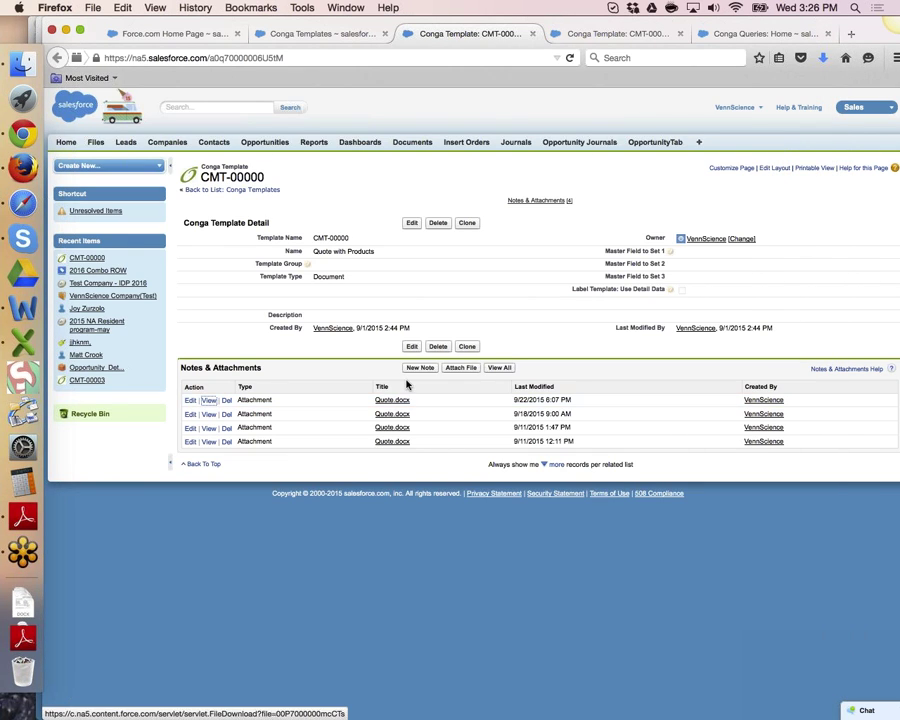
{"action": "left_click", "coordinate": [23, 308]}
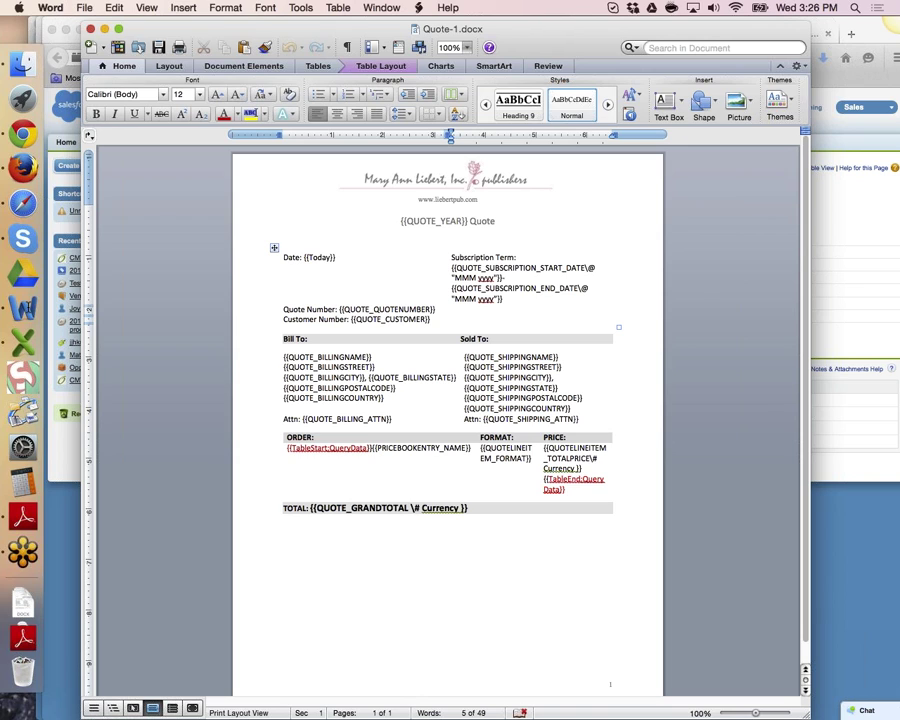
{"action": "left_click", "coordinate": [864, 277]}
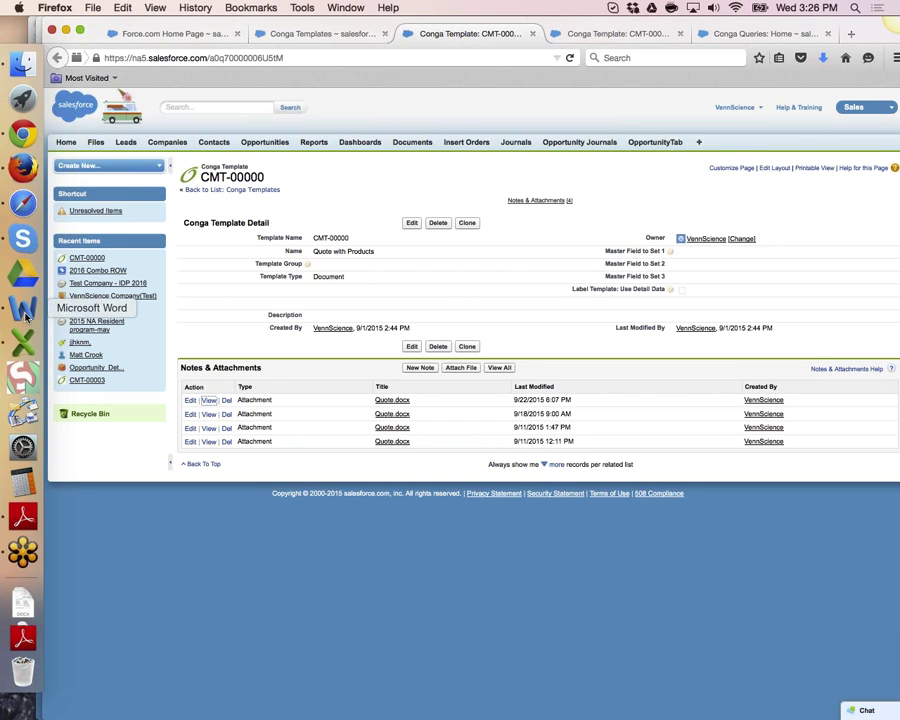
- Open the Buttons and Links setup page for the Quotes object from the Force.com setup home page
{"action": "left_click", "coordinate": [172, 34]}
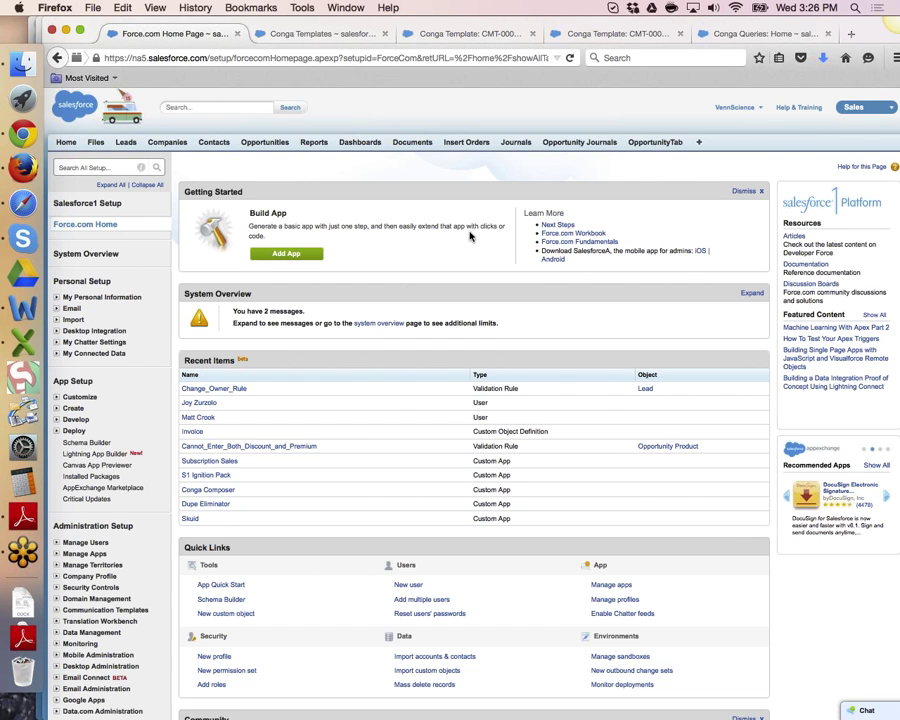
{"action": "scroll", "coordinate": [216, 525], "scroll_direction": "down", "scroll_amount": 1}
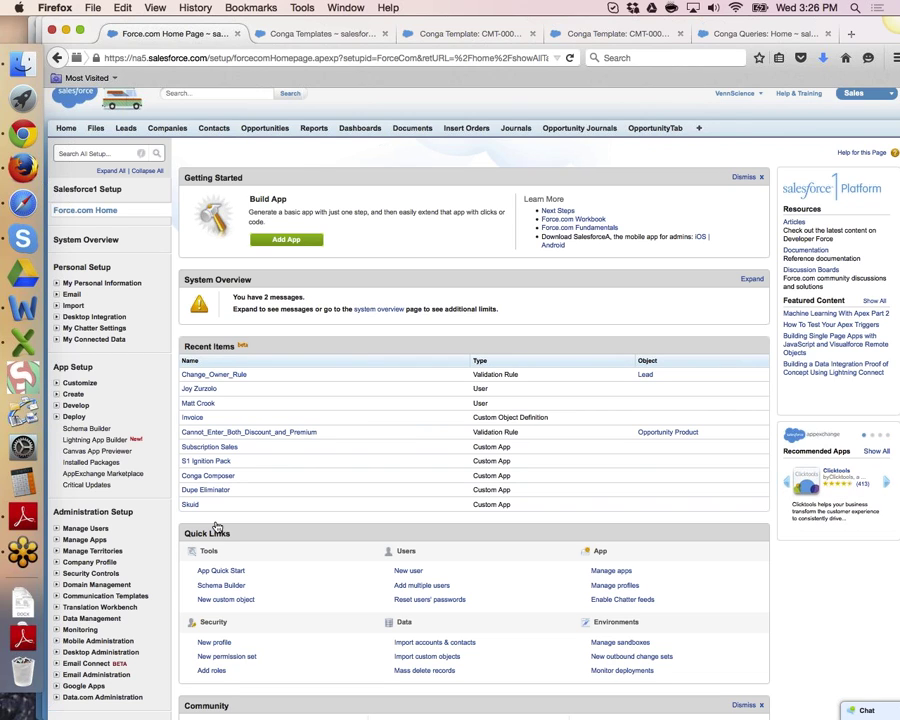
{"action": "left_click", "coordinate": [57, 383]}
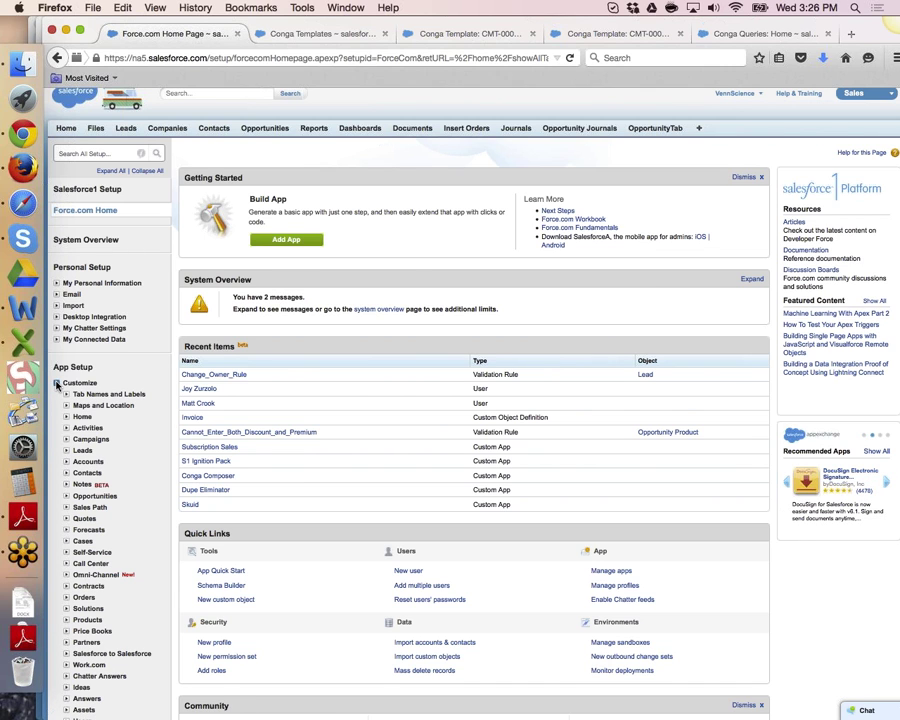
{"action": "scroll", "coordinate": [57, 383], "scroll_direction": "down", "scroll_amount": 5}
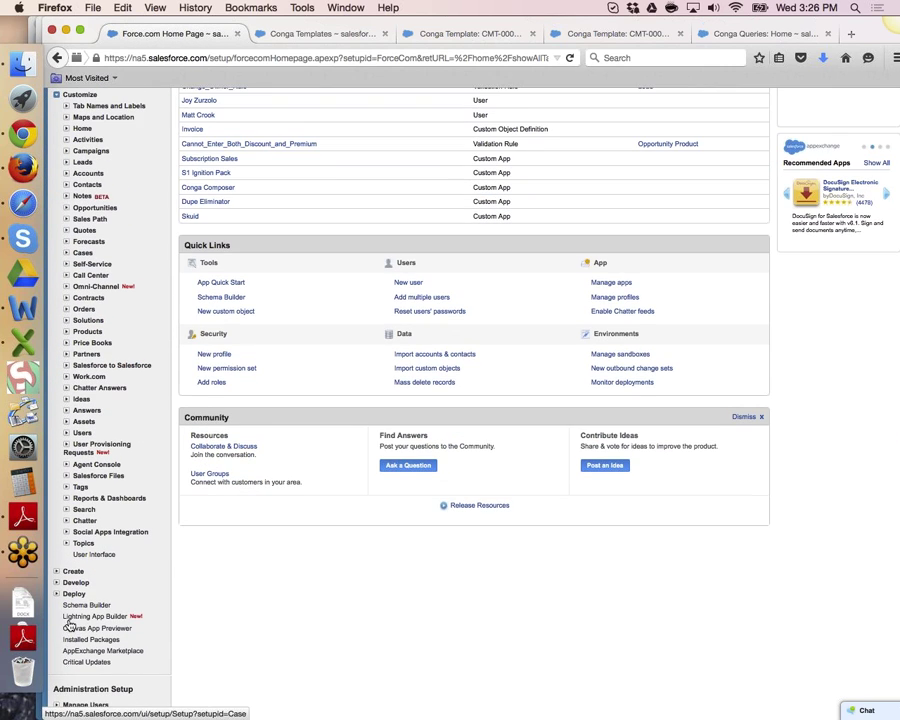
{"action": "left_click", "coordinate": [80, 231]}
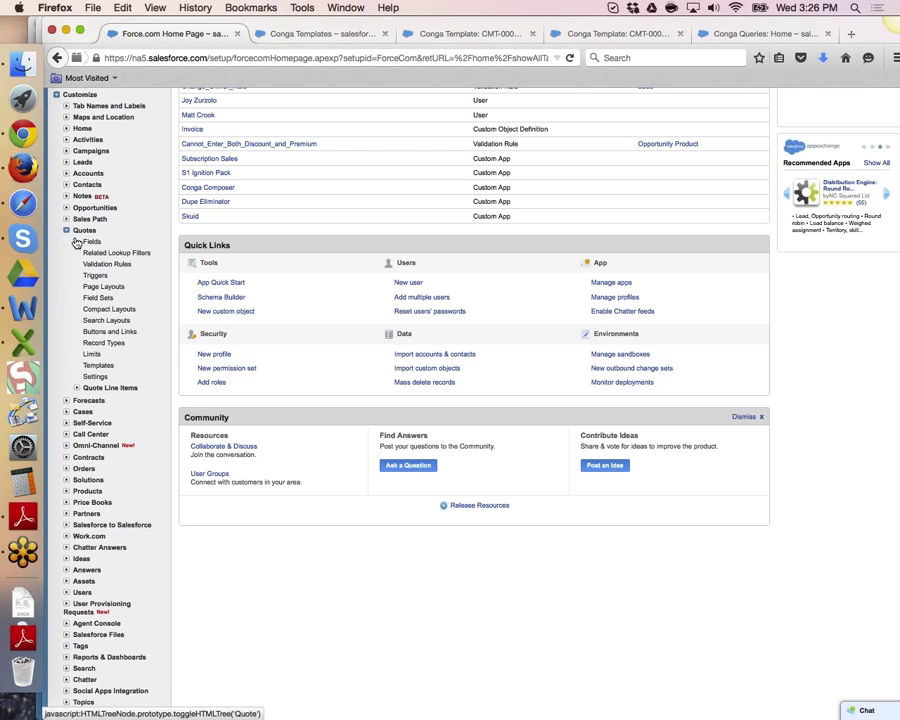
{"action": "left_click", "coordinate": [90, 331]}
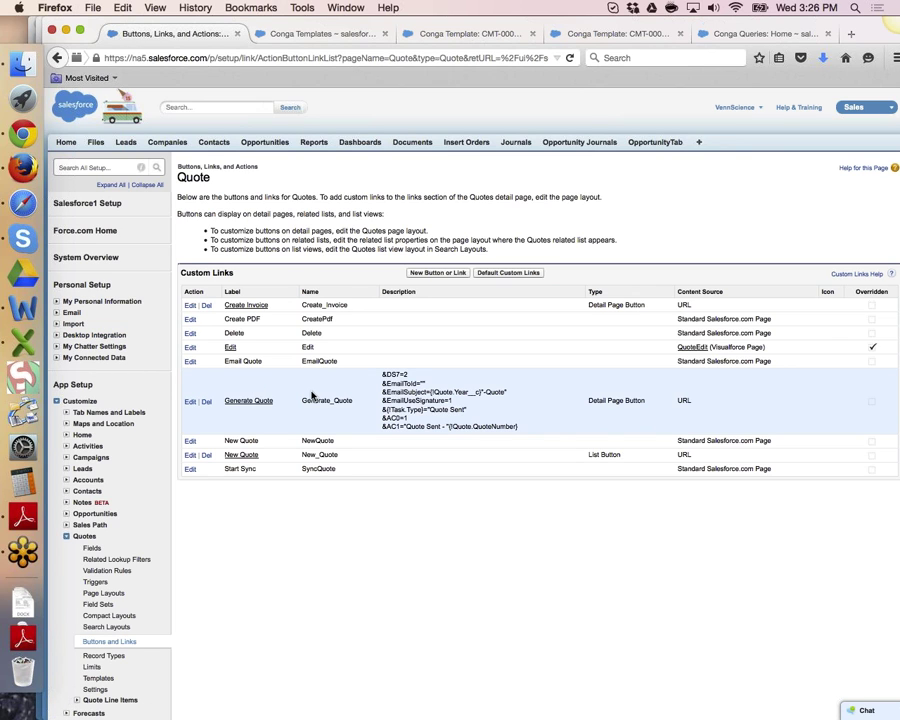
- Open the Generate Quote custom button for editing in a new browser tab and copy its entire URL formula
{"action": "left_click", "coordinate": [232, 406], "text": "super"}
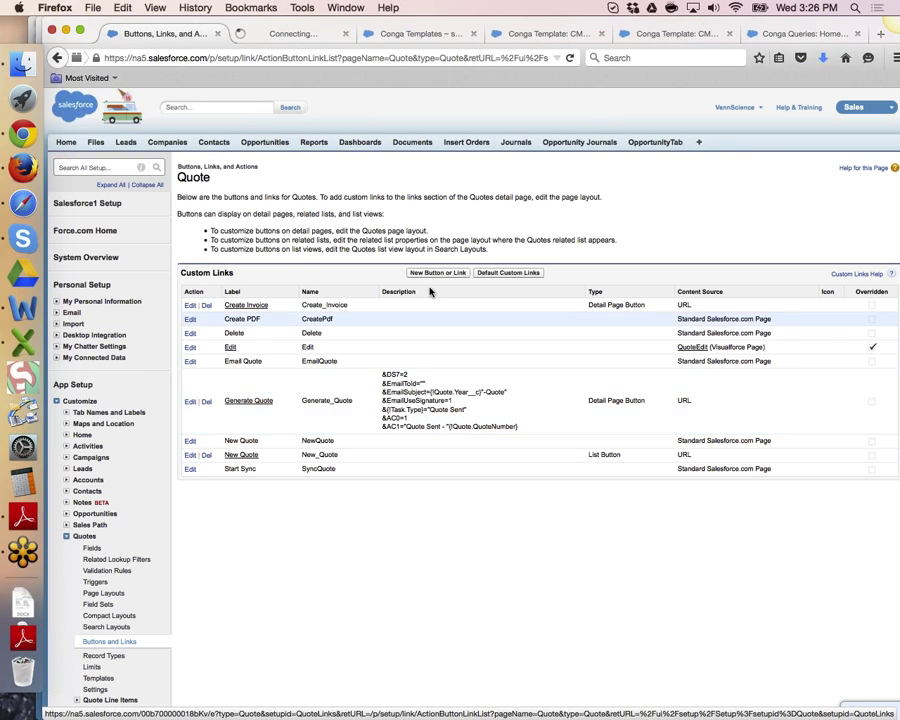
{"action": "left_click", "coordinate": [285, 35]}
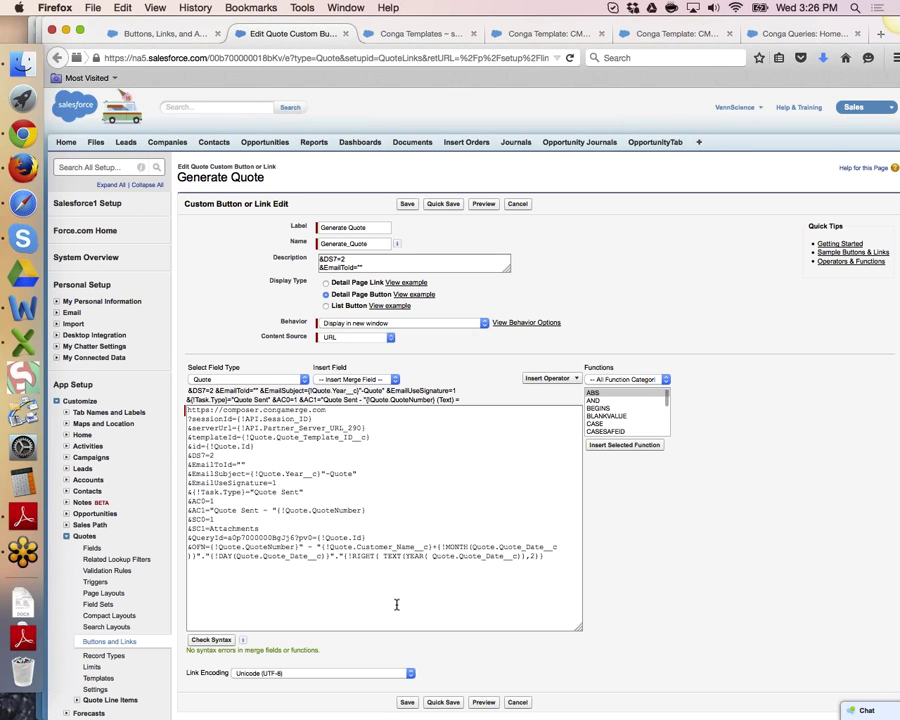
{"action": "left_click_drag", "start_coordinate": [548, 557], "coordinate": [123, 393]}
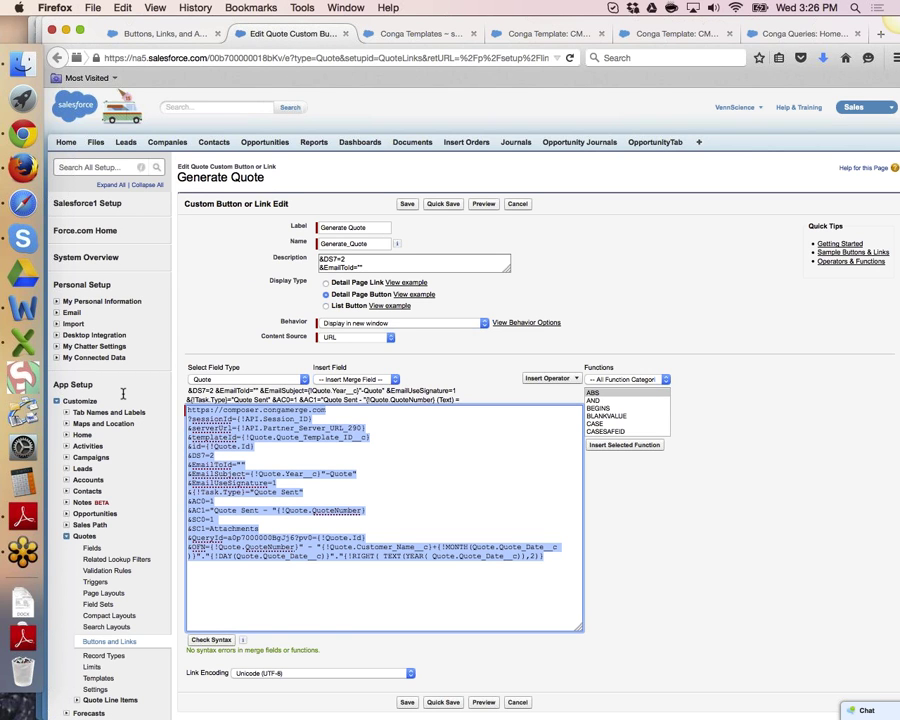
{"action": "key", "text": "super+c"}
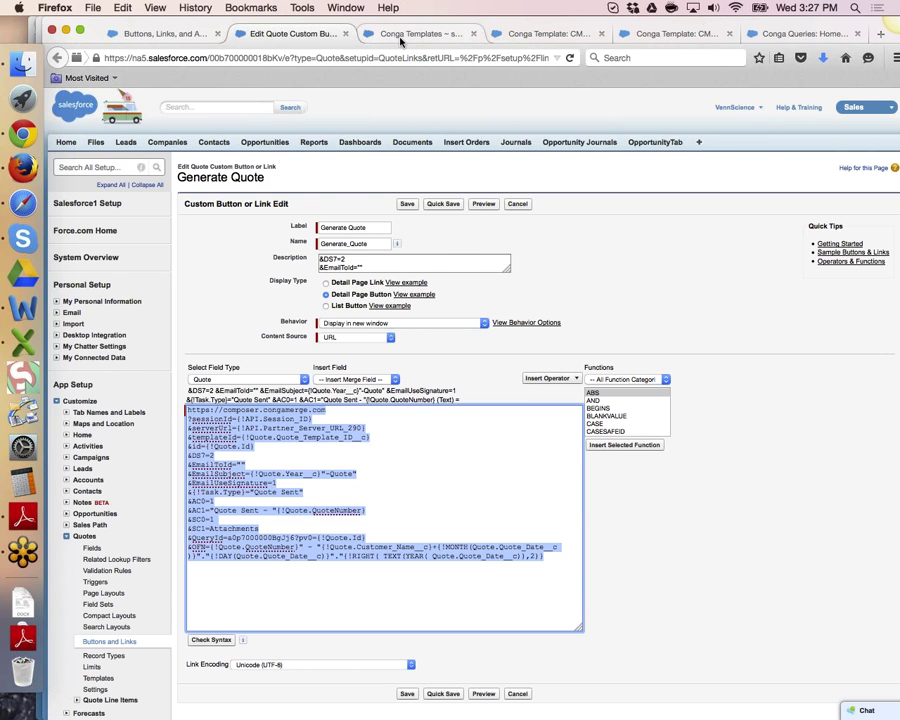
- Start a new Quote custom button labelled Template Builder and paste the copied Conga Composer URL as its content
{"action": "left_click", "coordinate": [284, 32]}
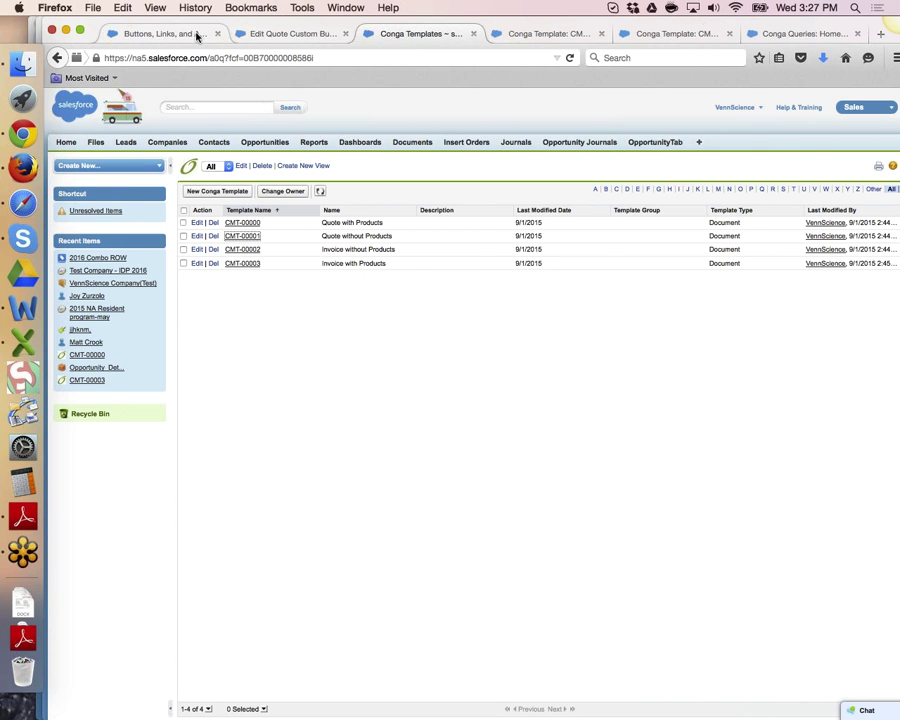
{"action": "left_click", "coordinate": [150, 33]}
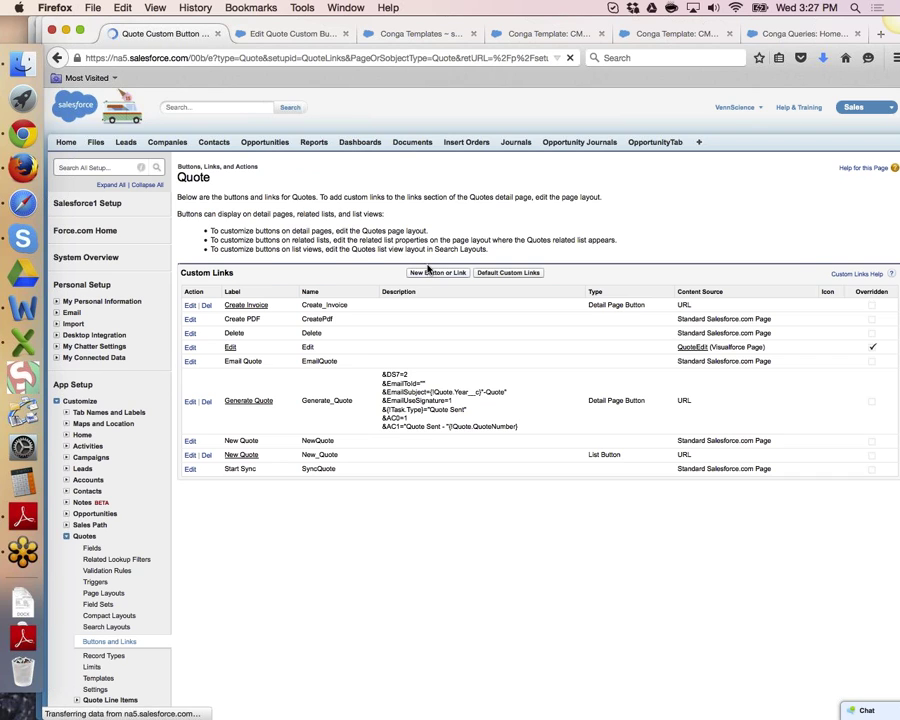
{"action": "type", "text": "Templa"}
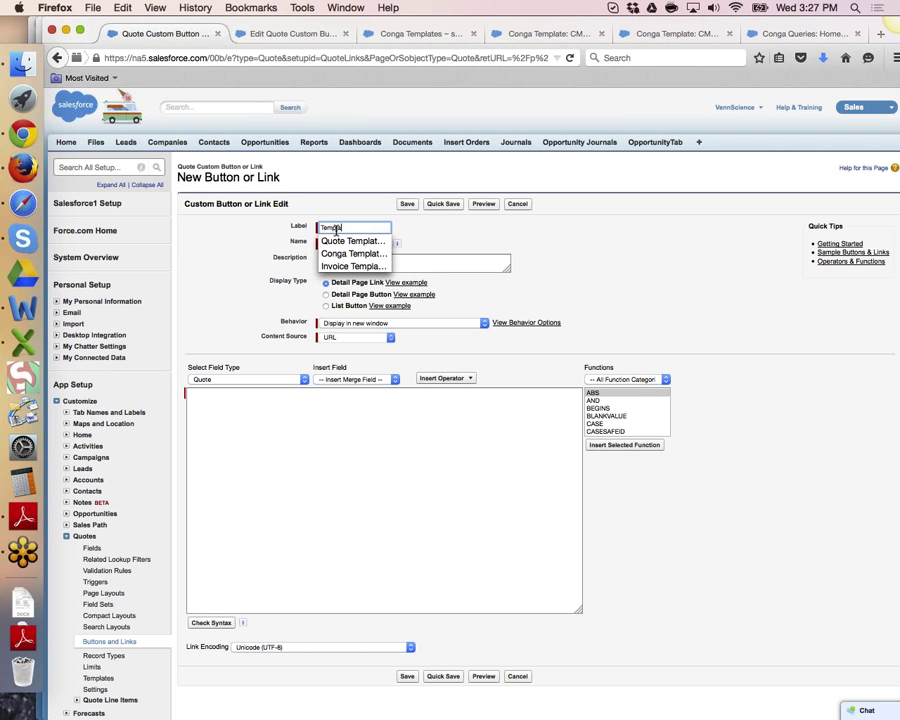
{"action": "type", "text": "te Builder"}
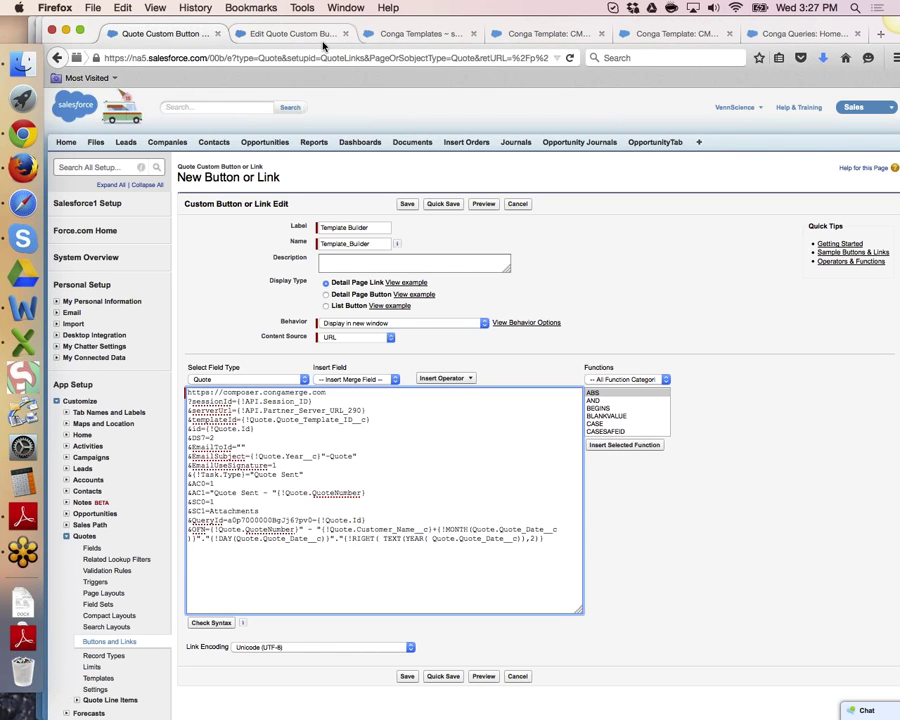
- Highlight the parameter lines from &DS7=2 through &SC1=Attachments in the Generate Quote button's URL formula
{"action": "left_click", "coordinate": [323, 45]}
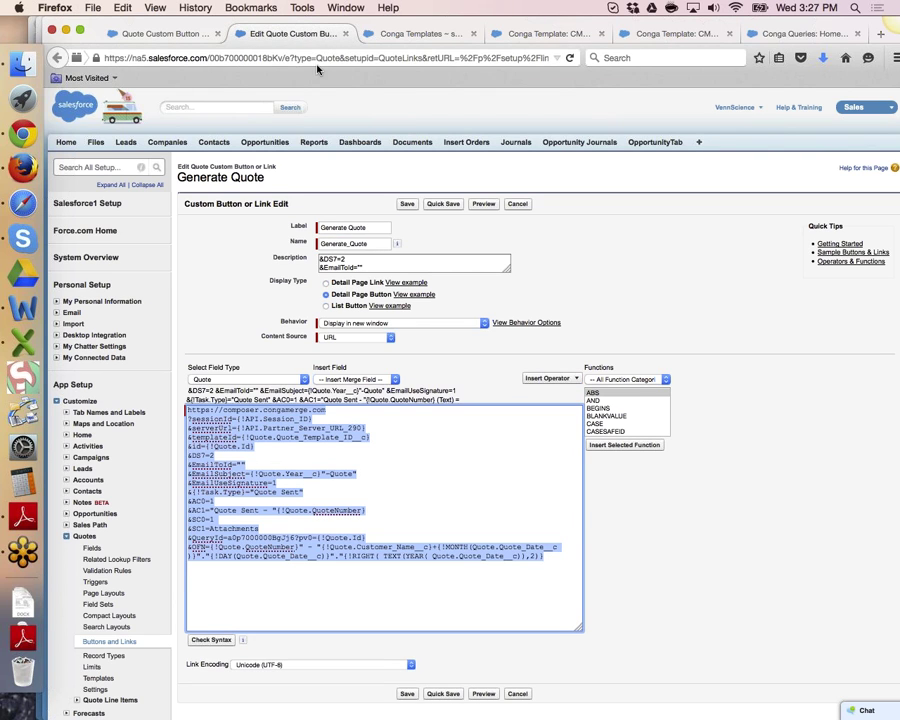
{"action": "left_click", "coordinate": [399, 482]}
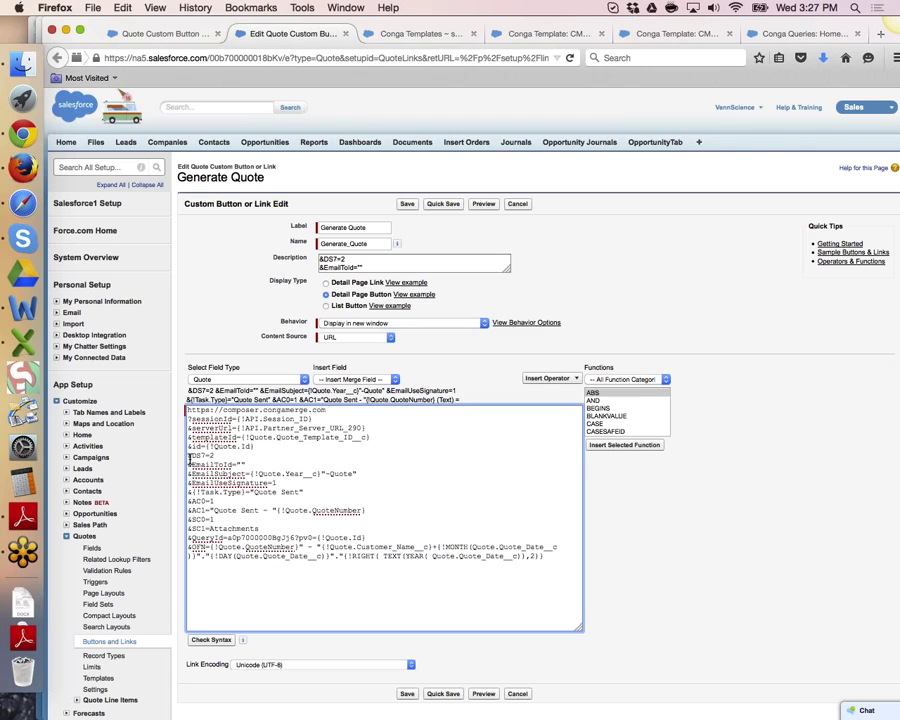
{"action": "left_click_drag", "start_coordinate": [188, 455], "coordinate": [396, 528]}
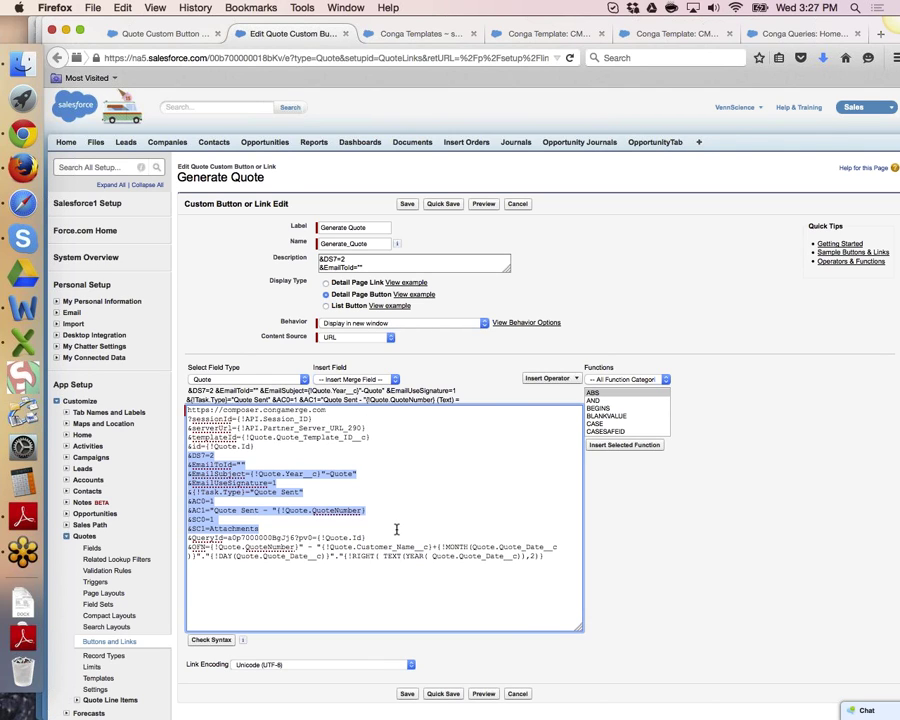
- Make Template Builder a Detail Page Button, delete its URL lines from &DS7=2 through &SC1=Attachments, and save it
{"action": "left_click", "coordinate": [186, 38]}
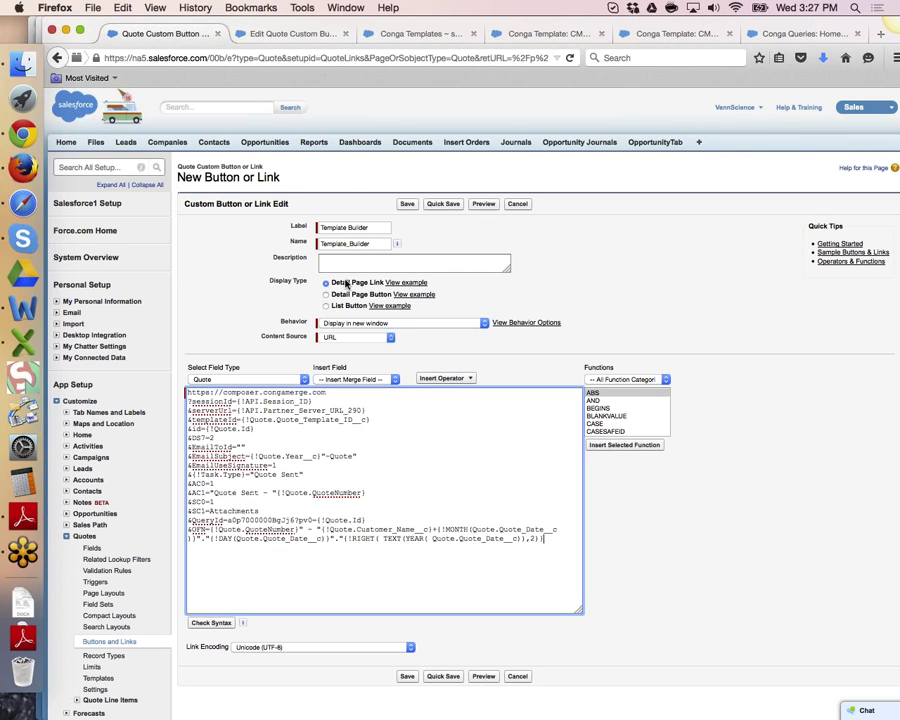
{"action": "left_click", "coordinate": [345, 297]}
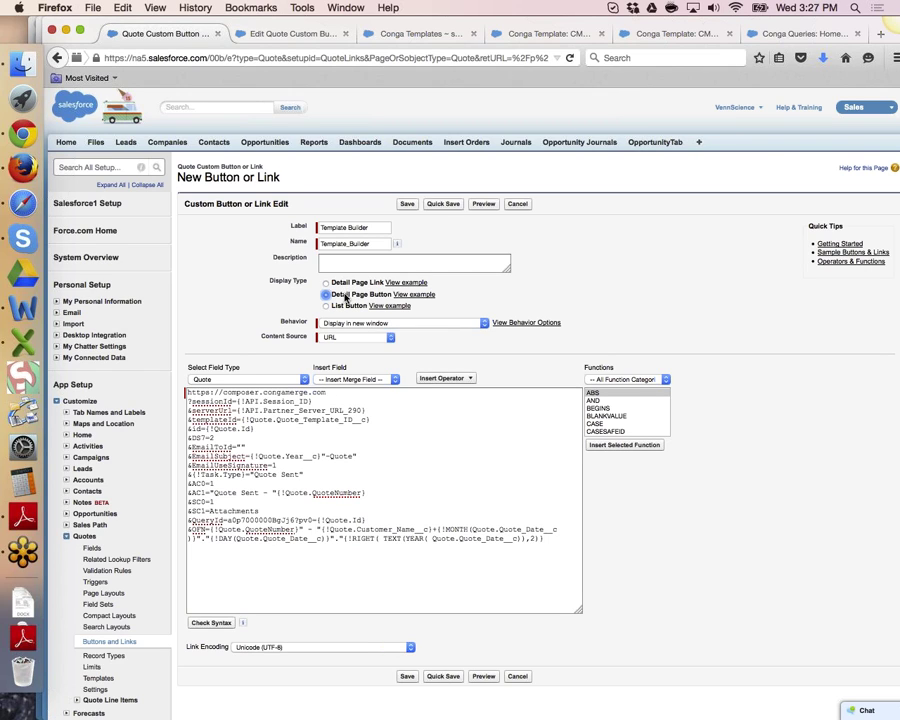
{"action": "left_click", "coordinate": [266, 510]}
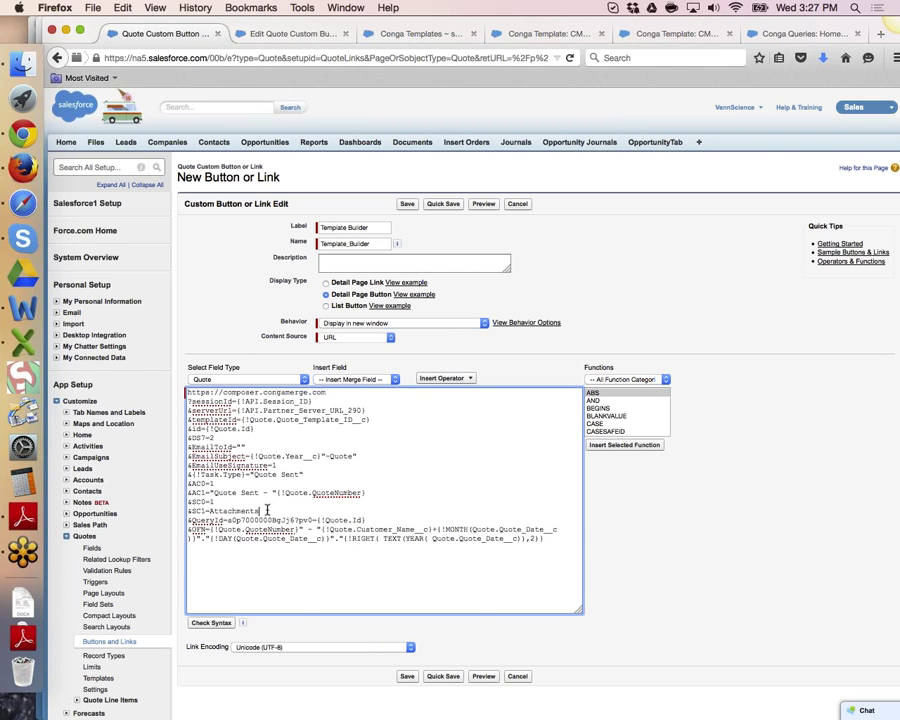
{"action": "left_click_drag", "start_coordinate": [266, 510], "coordinate": [160, 438]}
{"action": "key", "text": "BackSpace"}
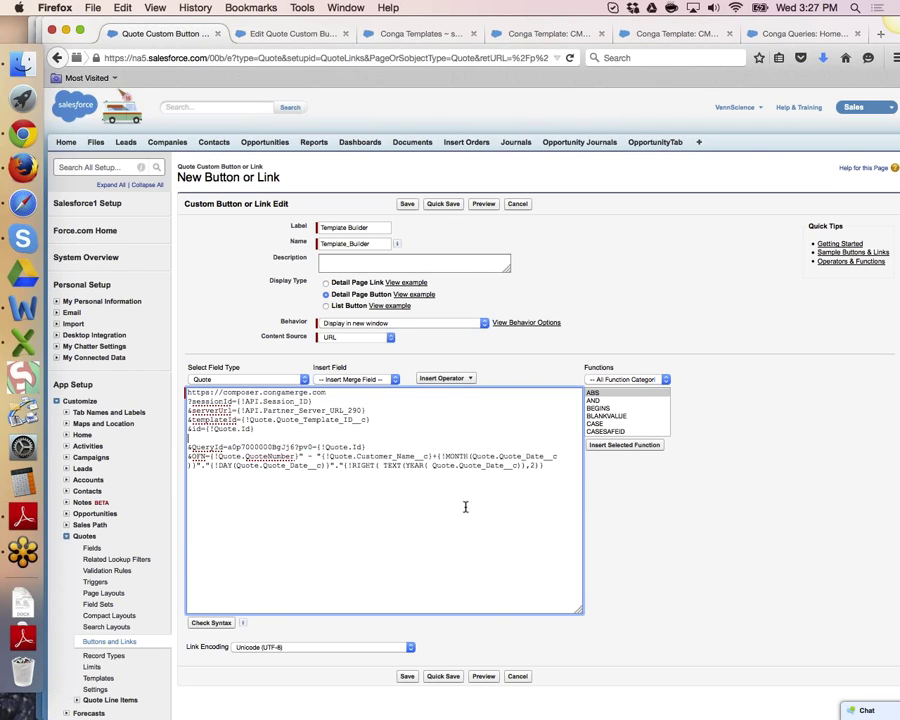
{"action": "key", "text": "BackSpace"}
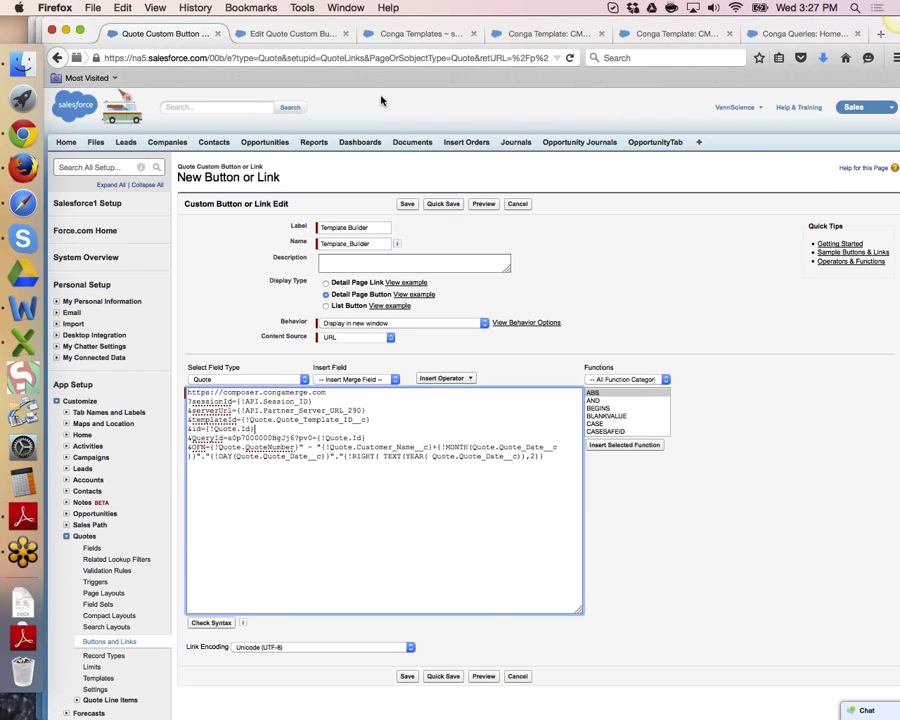
{"action": "left_click", "coordinate": [408, 203]}
{"action": "key", "text": "Return"}
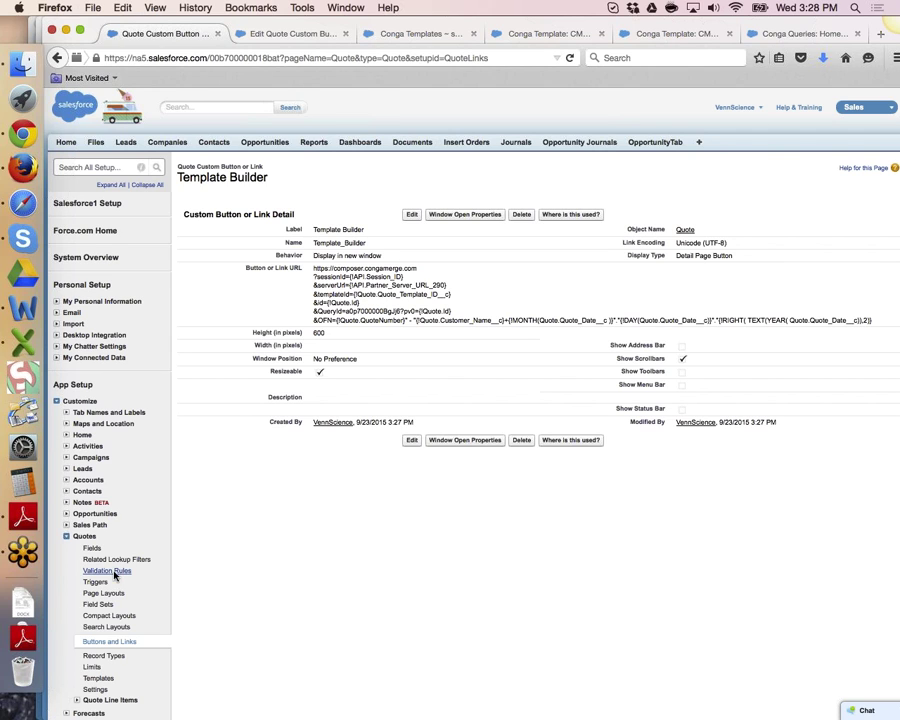
- Open the Quote Layout page layout of the Quotes object for editing
{"action": "left_click", "coordinate": [102, 594]}
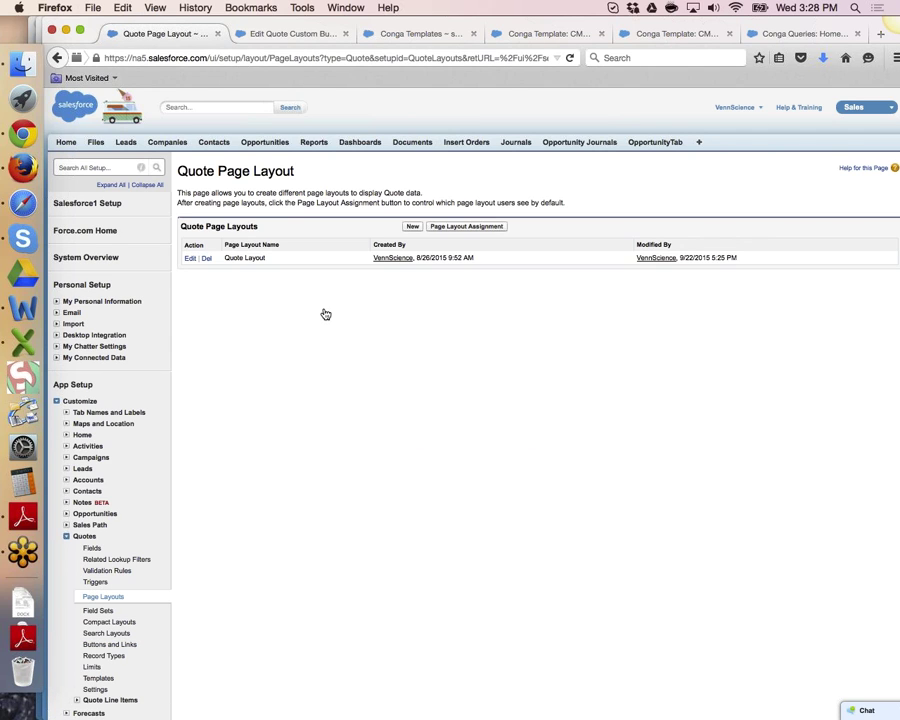
{"action": "left_click", "coordinate": [191, 258]}
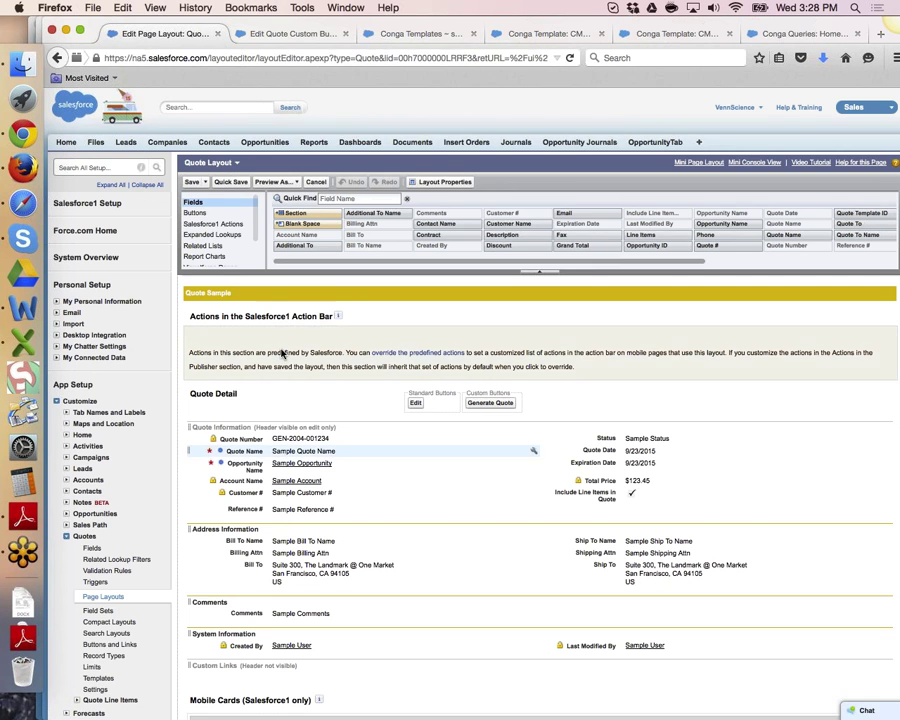
{"action": "left_click", "coordinate": [347, 196]}
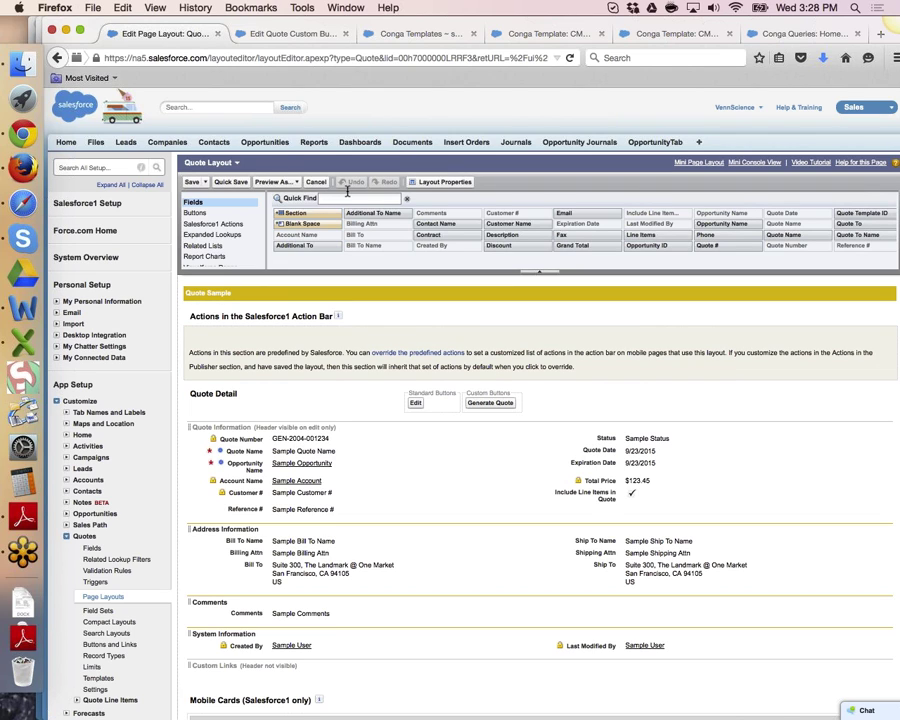
{"action": "type", "text": "temp"}
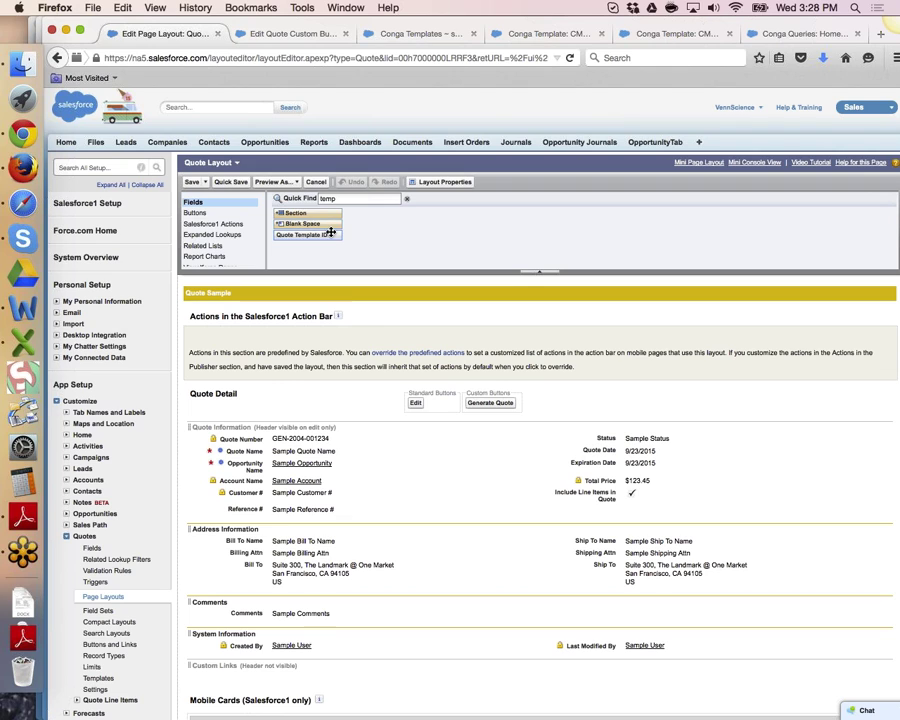
{"action": "key", "text": "BackSpace"}
{"action": "key", "text": "BackSpace"}
{"action": "key", "text": "BackSpace"}
{"action": "key", "text": "BackSpace"}
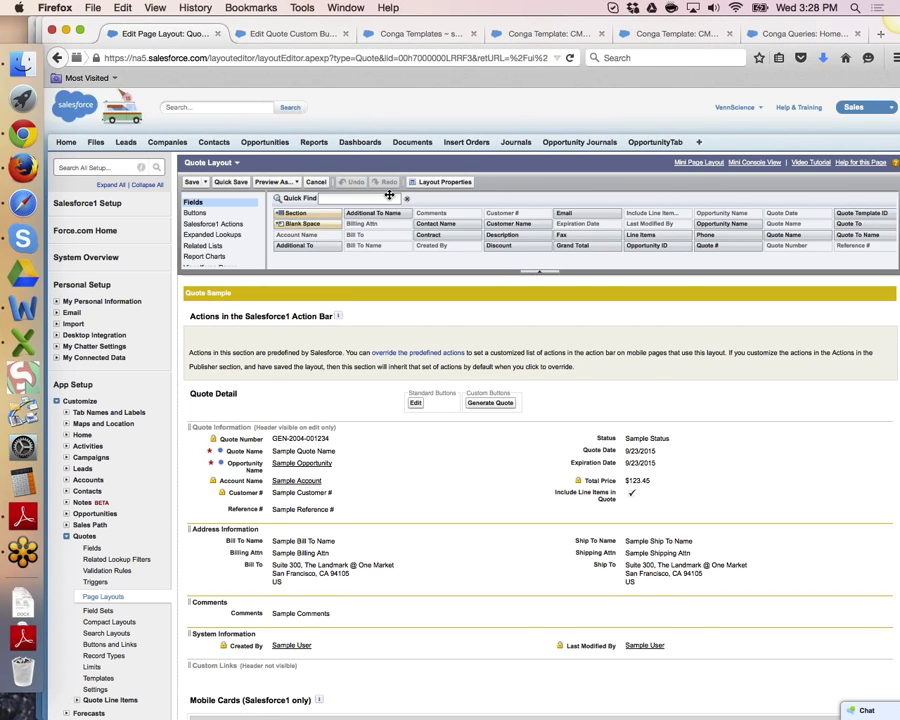
- Add the Template Builder button beside Generate Quote in the layout's custom buttons area and save the layout
{"action": "left_click", "coordinate": [210, 210]}
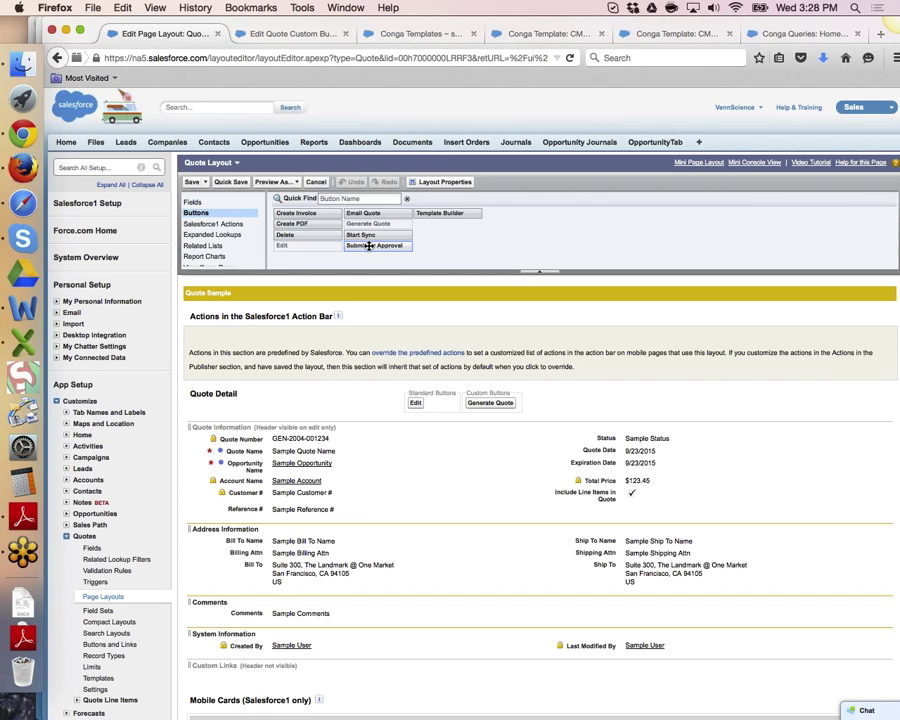
{"action": "left_click_drag", "start_coordinate": [447, 213], "coordinate": [521, 406]}
{"action": "left_click", "coordinate": [193, 183]}
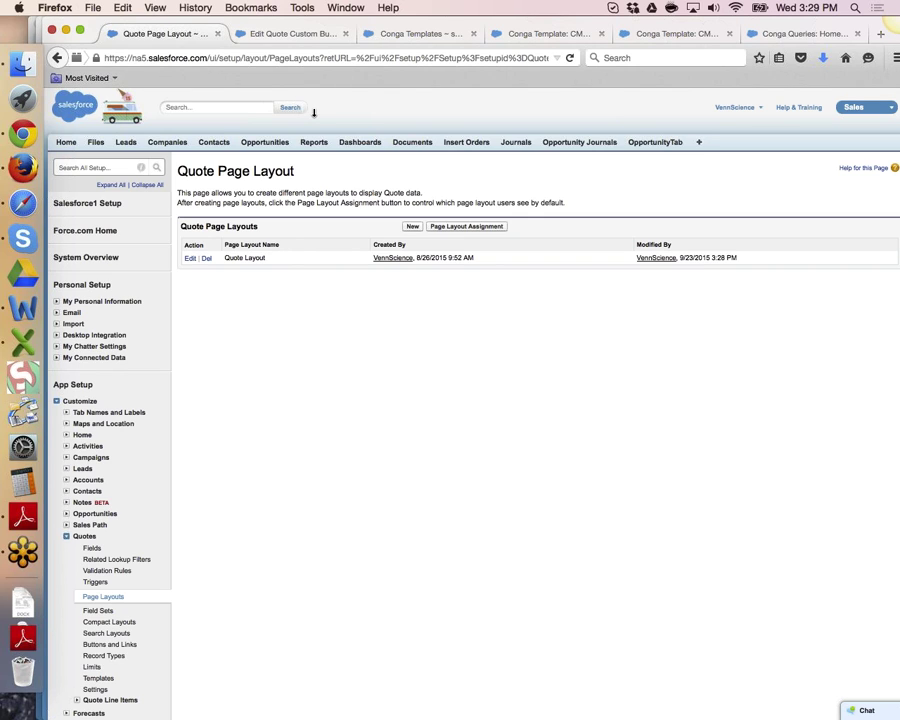
{"action": "key", "text": "ctrl+Tab"}
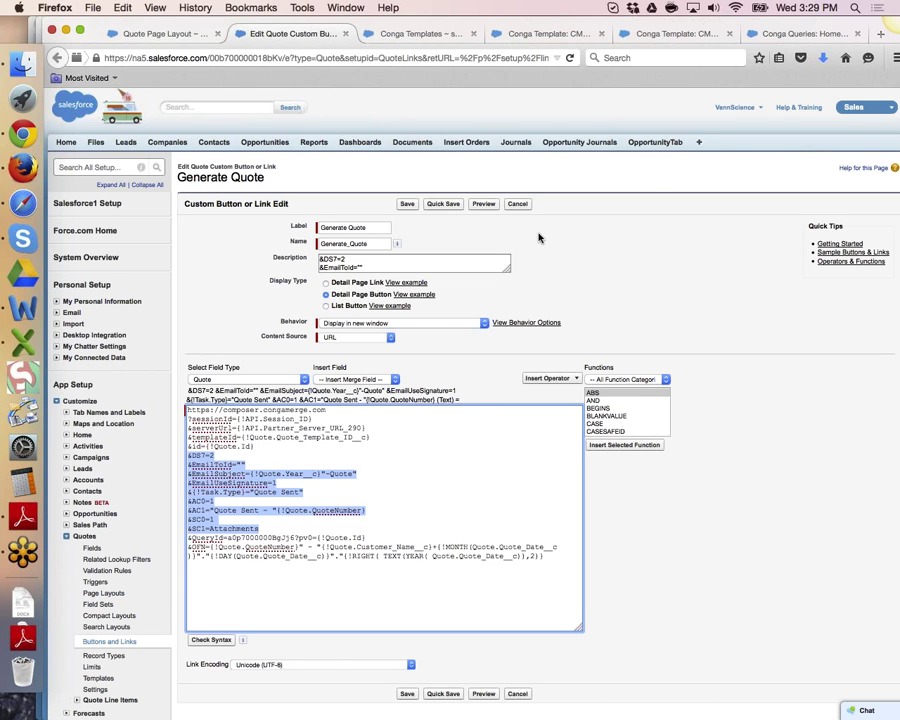
{"action": "left_click", "coordinate": [188, 34]}
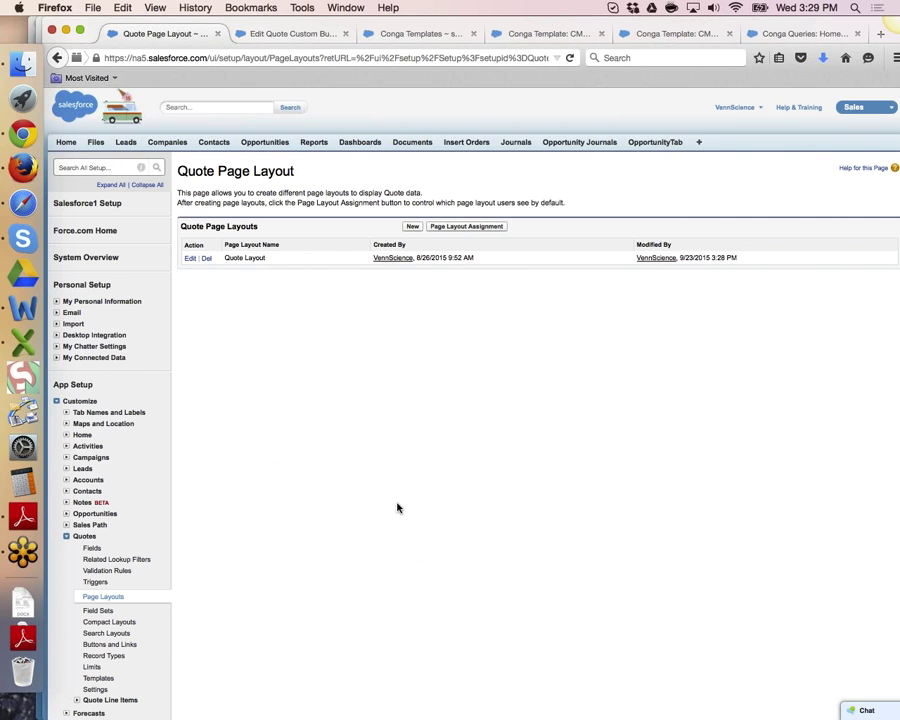
{"action": "scroll", "coordinate": [397, 507], "scroll_direction": "down", "scroll_amount": 1}
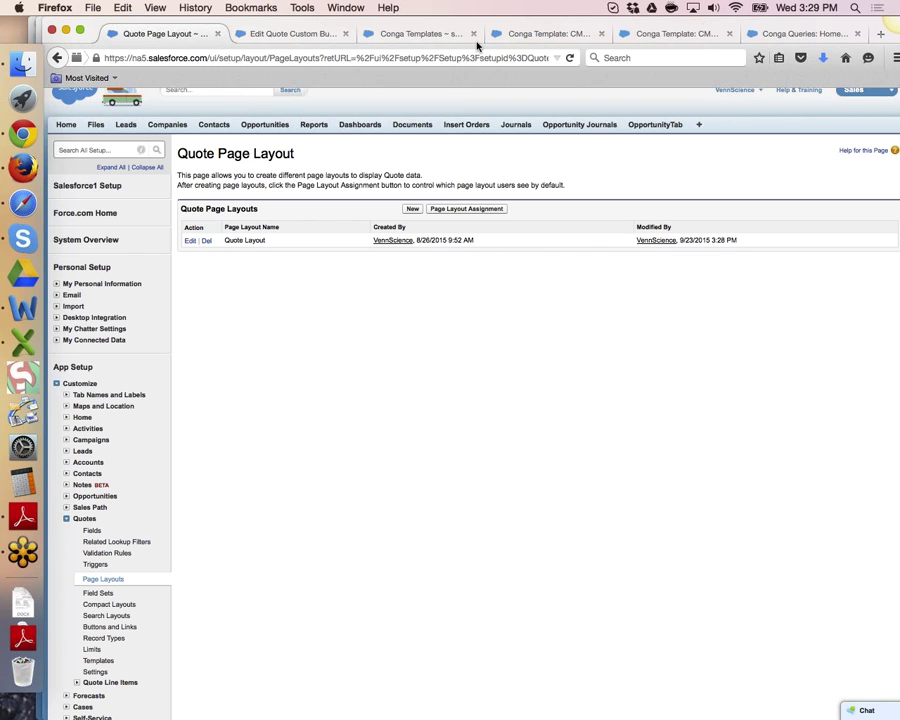
- Open the recently viewed Test Company - IDP 2016 opportunity from the Conga Queries page
{"action": "left_click", "coordinate": [765, 34]}
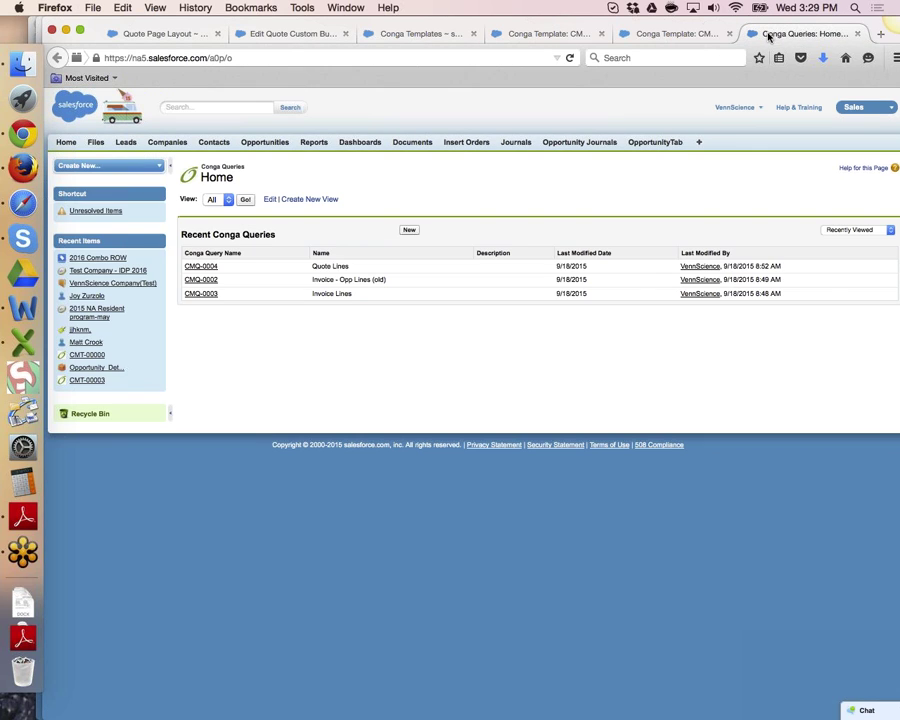
{"action": "left_click", "coordinate": [90, 276]}
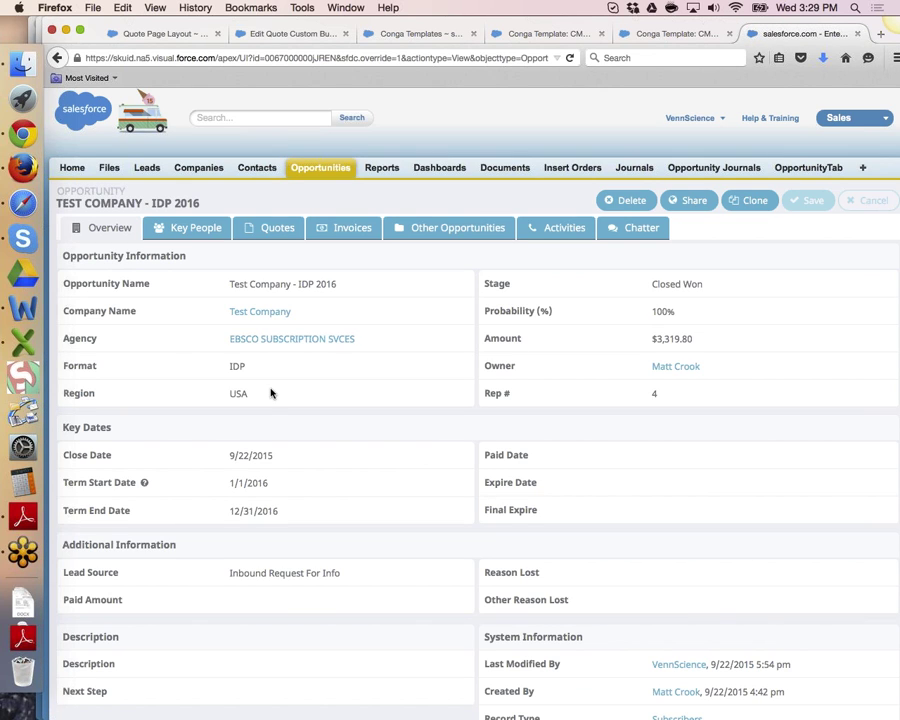
- Open Quote 1 from the opportunity's quotes and generate its quote document
{"action": "left_click", "coordinate": [274, 229]}
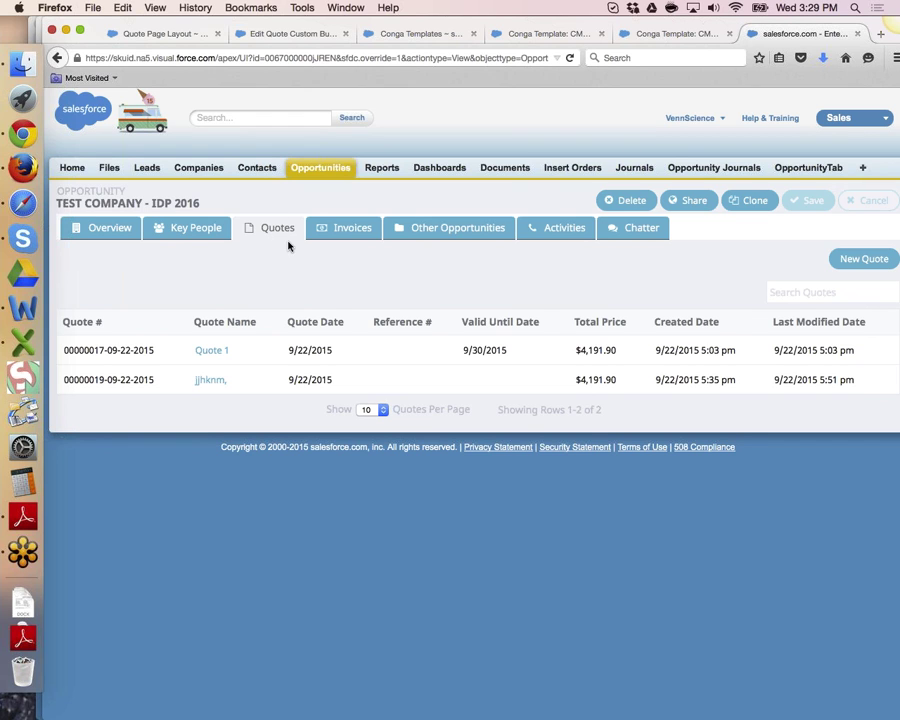
{"action": "left_click", "coordinate": [213, 351]}
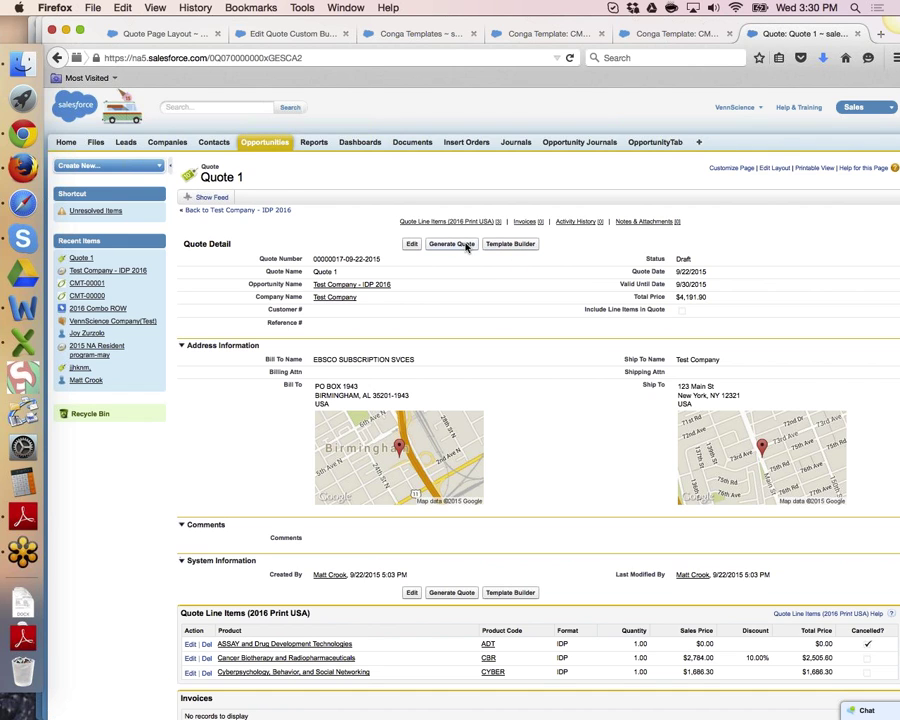
{"action": "left_click", "coordinate": [465, 246]}
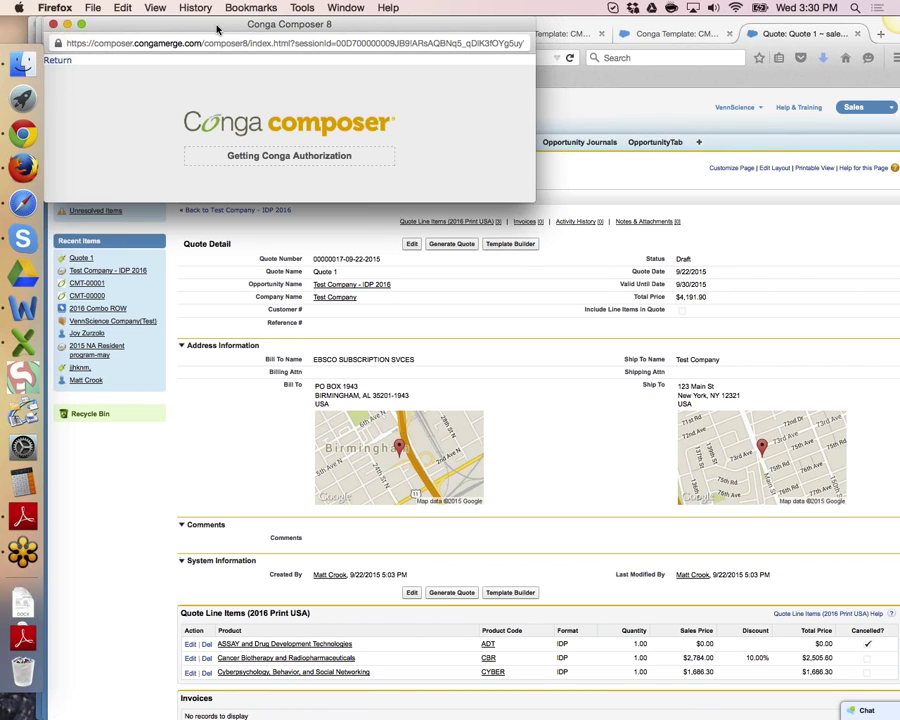
{"action": "left_click_drag", "start_coordinate": [218, 28], "coordinate": [258, 47]}
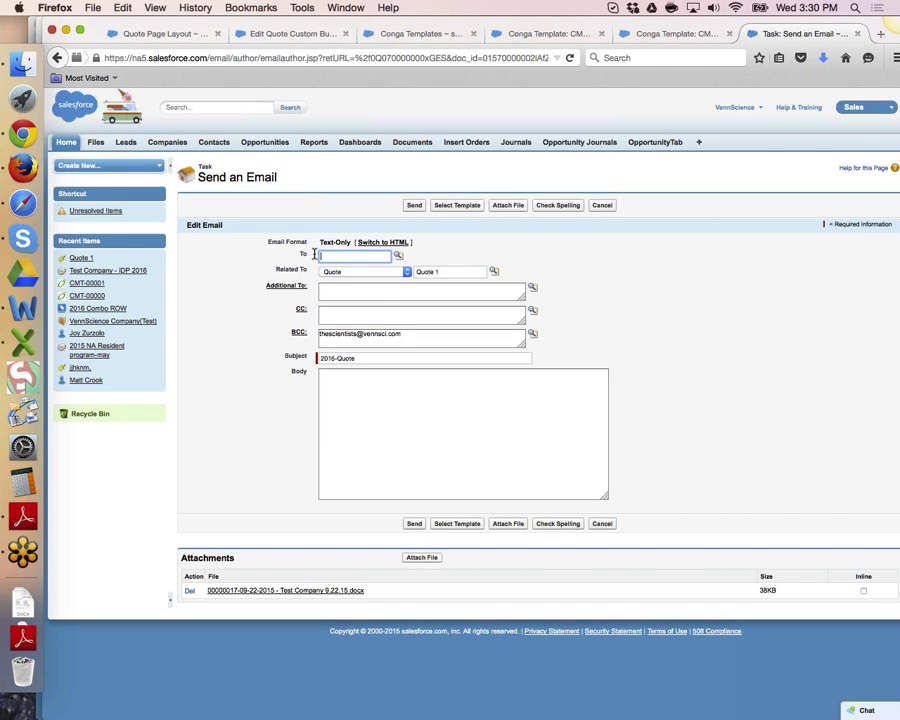
- Open the generated quote document attached to the email draft in Word, review it and close it
{"action": "left_click", "coordinate": [237, 590]}
{"action": "left_click", "coordinate": [486, 501]}
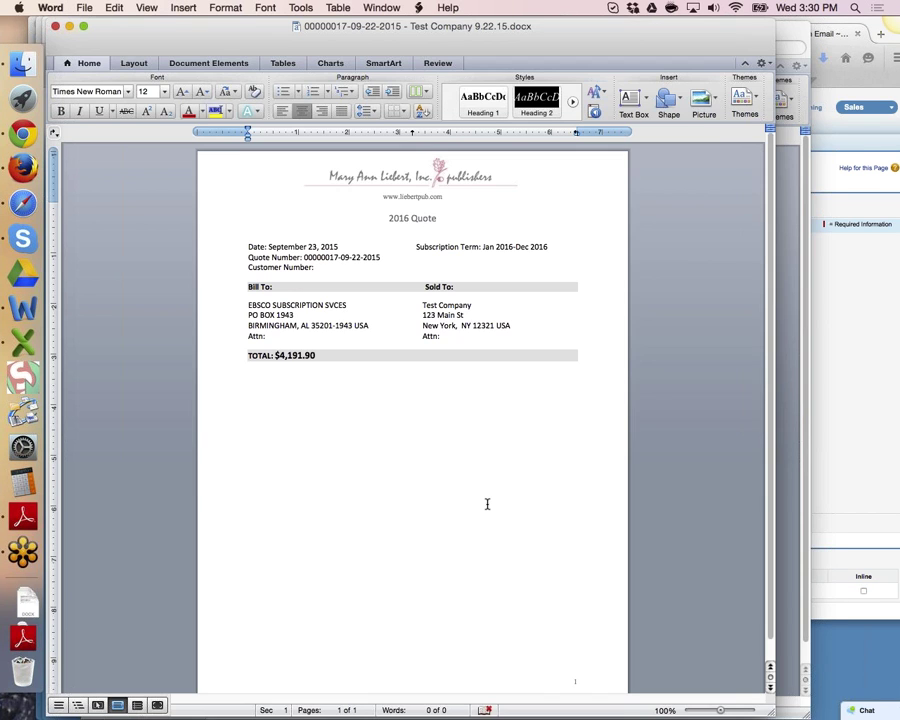
{"action": "left_click_drag", "start_coordinate": [491, 33], "coordinate": [612, 47]}
{"action": "scroll", "coordinate": [545, 400], "scroll_direction": "down", "scroll_amount": 1}
{"action": "scroll", "coordinate": [564, 128], "scroll_direction": "up", "scroll_amount": 1}
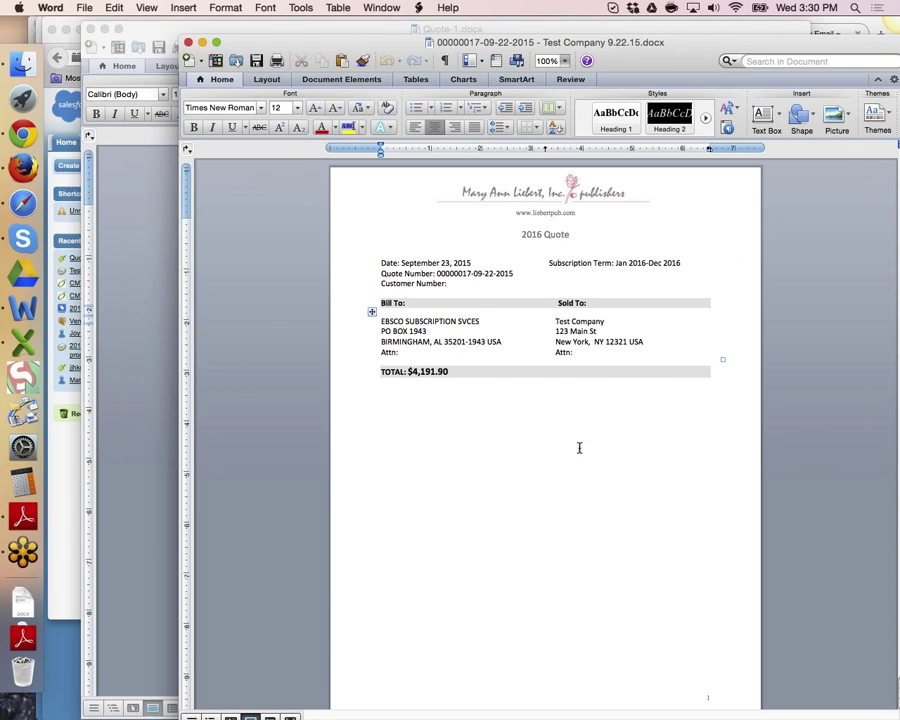
{"action": "left_click", "coordinate": [189, 43]}
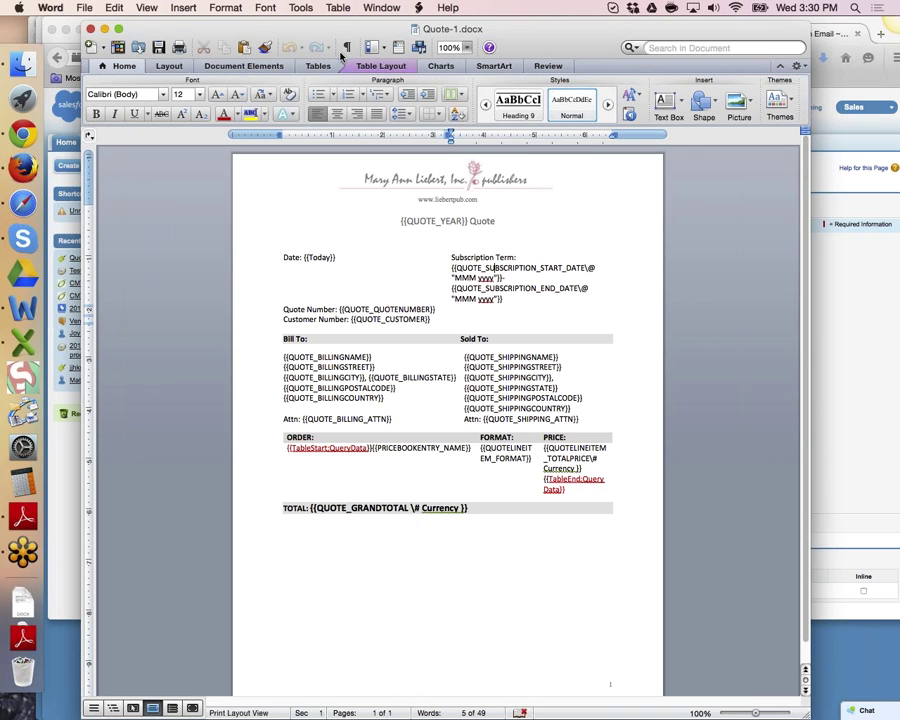
- Return to Firefox, cancel the email draft and open the Template Builder for Quote 1 in Conga Composer
{"action": "left_click", "coordinate": [834, 294]}
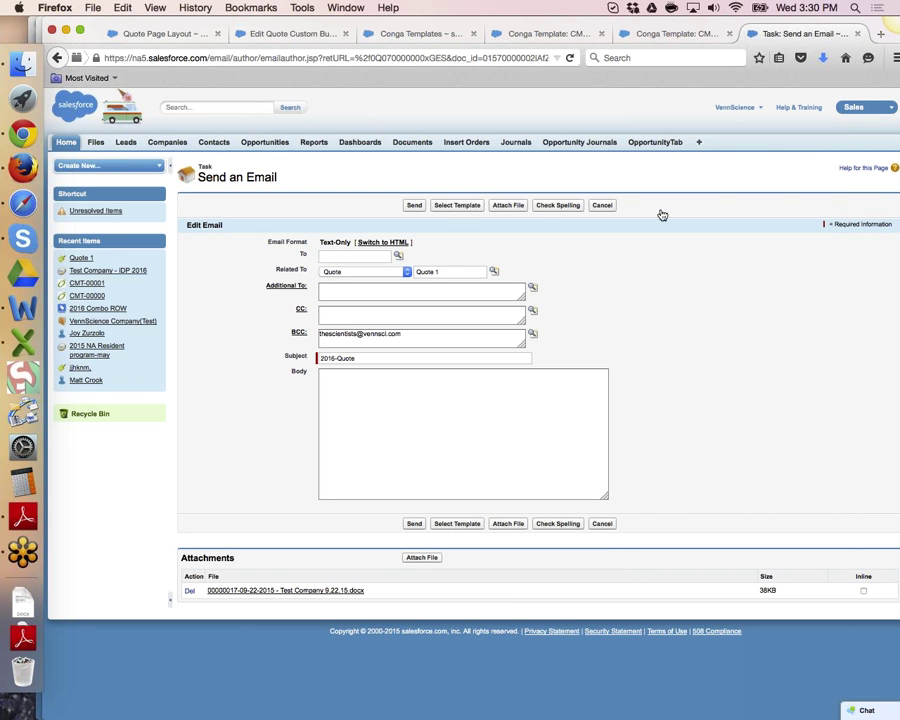
{"action": "left_click", "coordinate": [602, 206]}
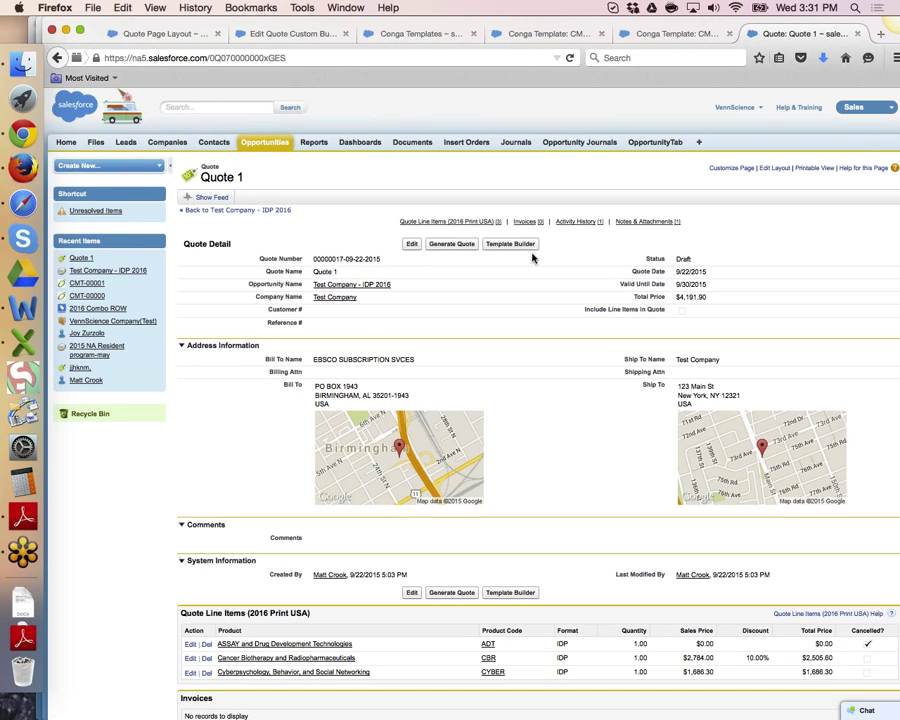
{"action": "left_click", "coordinate": [529, 247]}
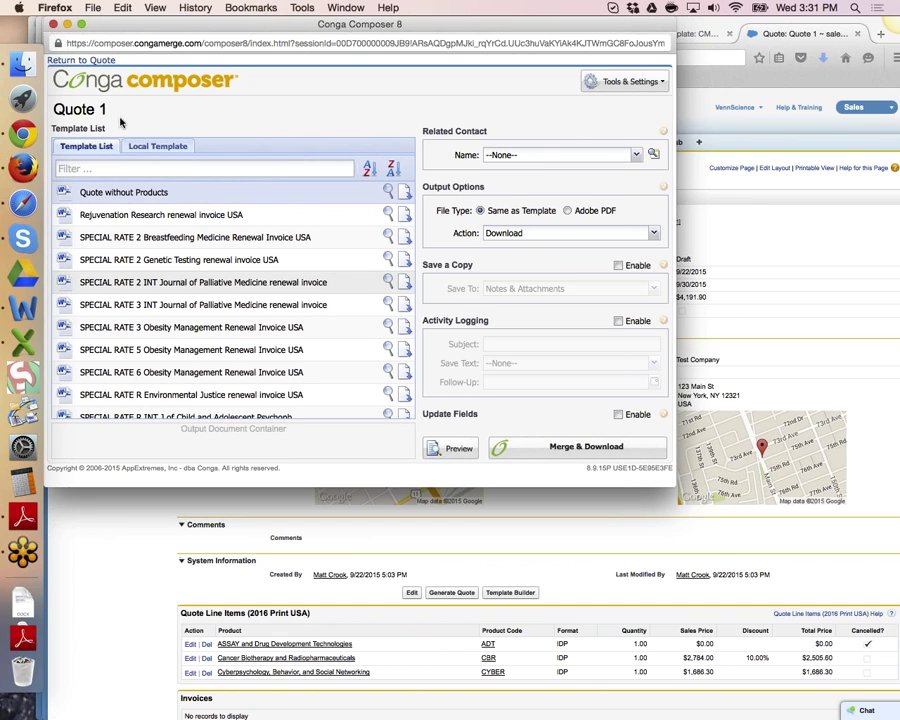
{"action": "mouse_move", "coordinate": [84, 196]}
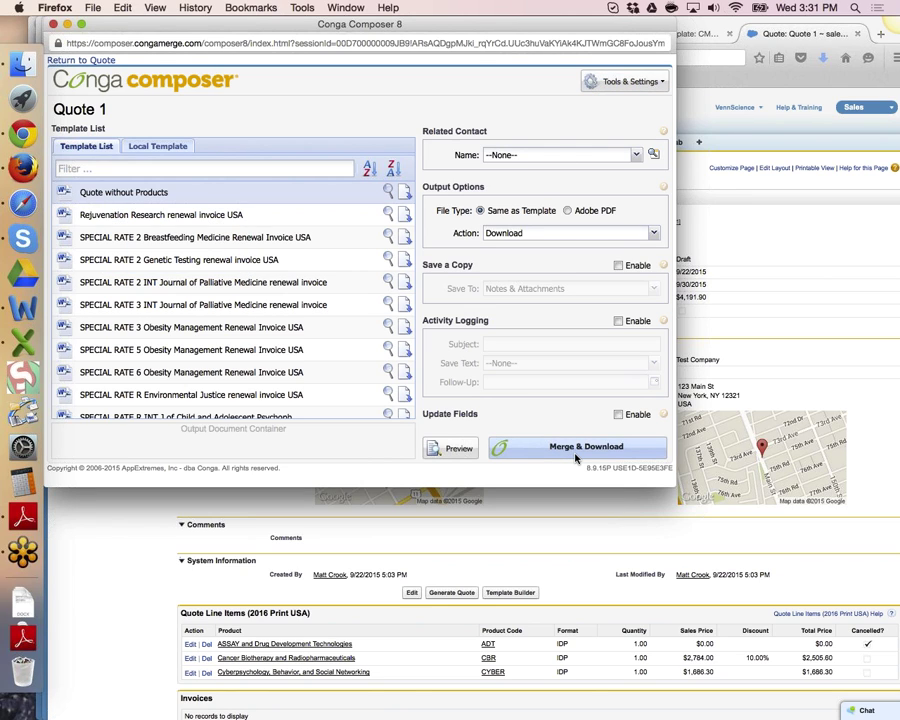
{"action": "left_click", "coordinate": [623, 88]}
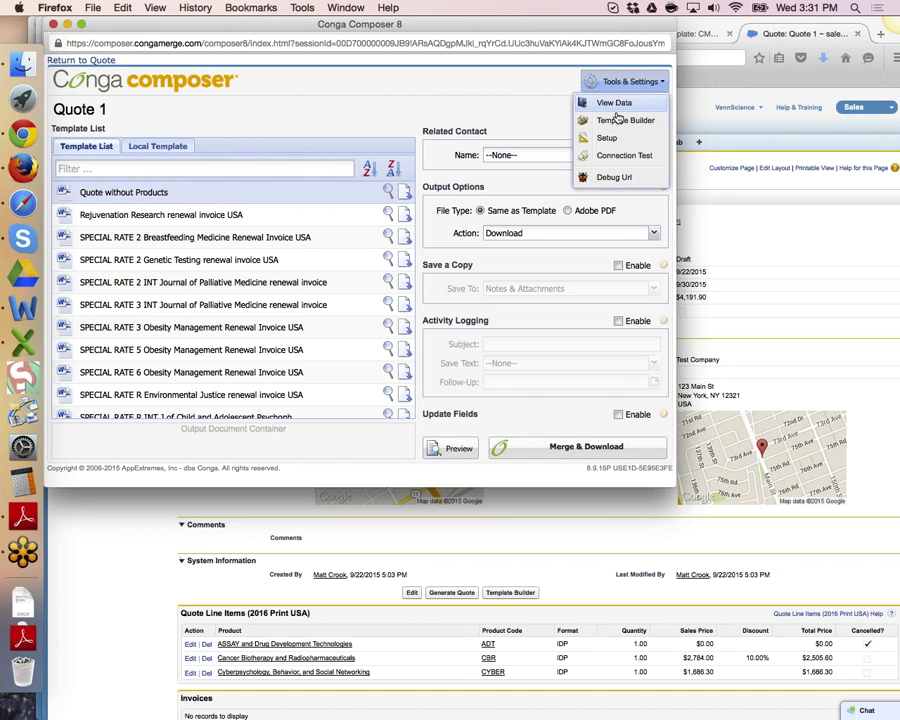
{"action": "left_click", "coordinate": [620, 120]}
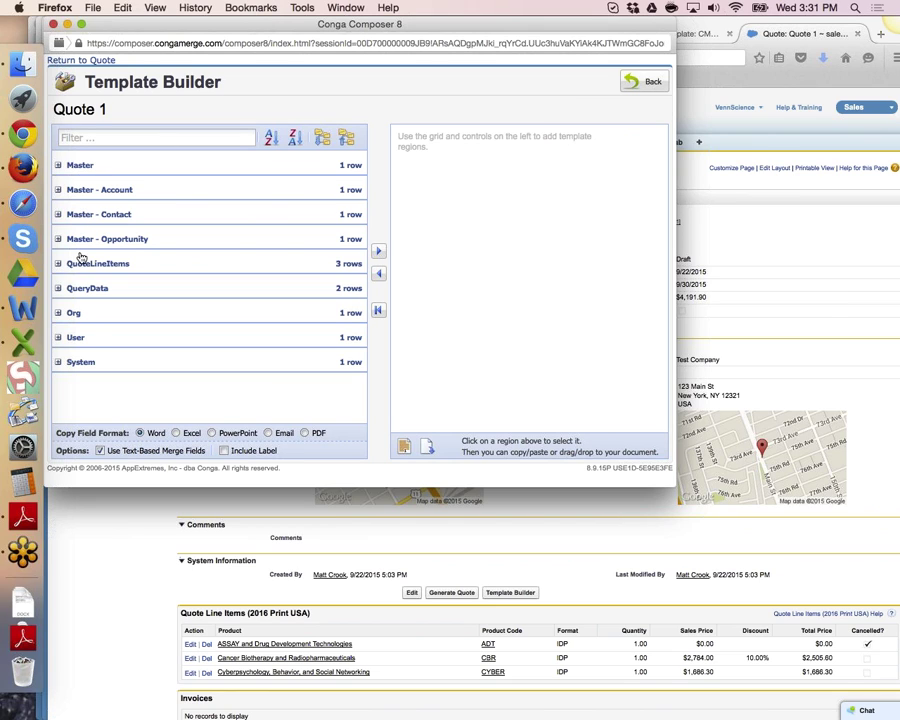
- Examine the merge fields in the Master, Master - Account, QuoteLineItems and QueryData groups
{"action": "left_click", "coordinate": [58, 166]}
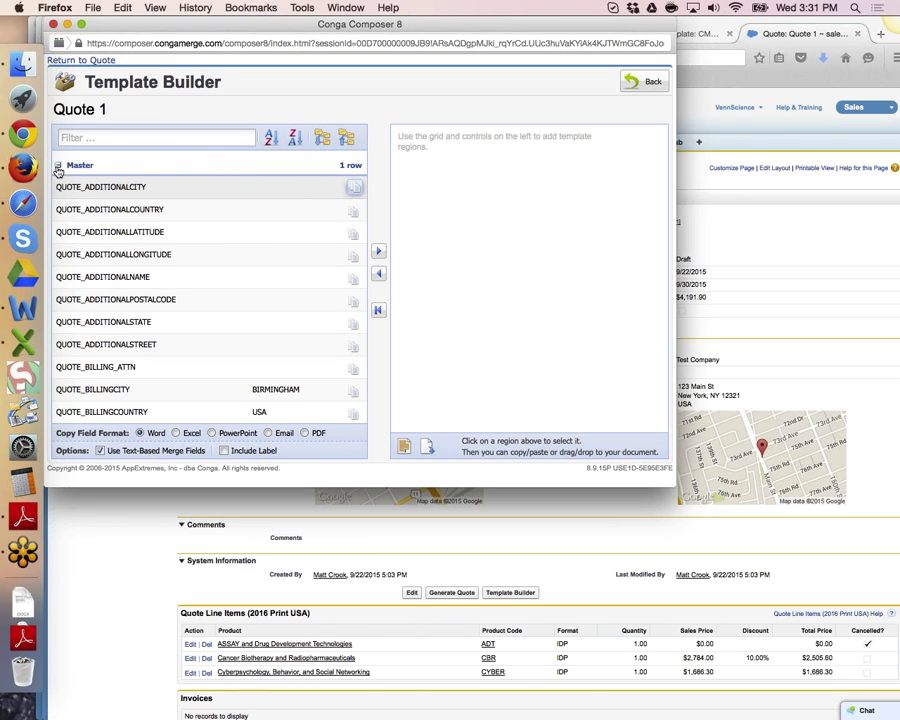
{"action": "left_click", "coordinate": [58, 168]}
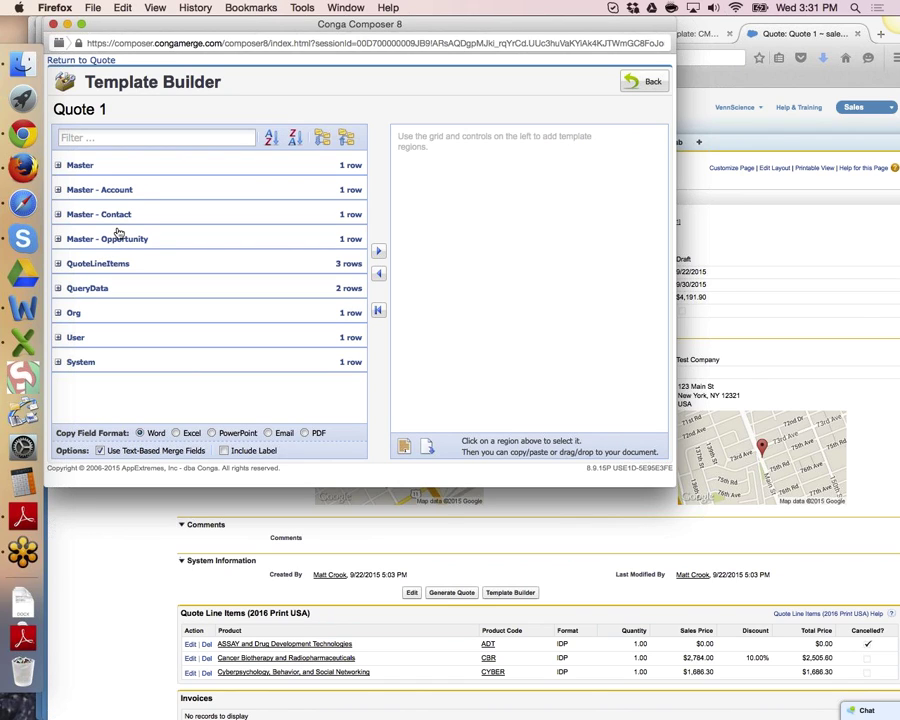
{"action": "left_click", "coordinate": [59, 191]}
{"action": "left_click", "coordinate": [59, 191]}
{"action": "left_click", "coordinate": [98, 265]}
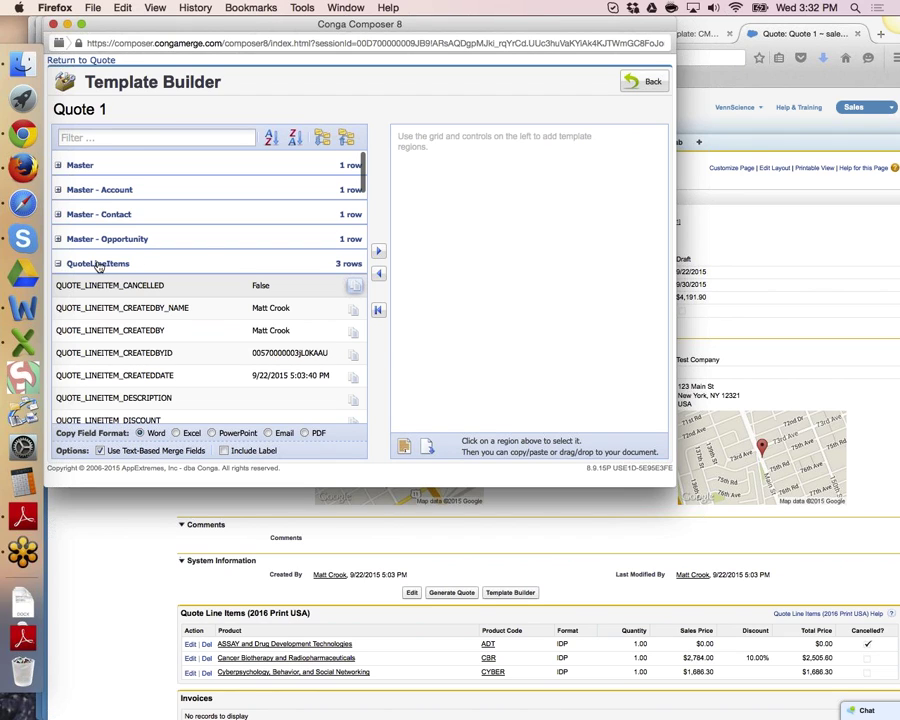
{"action": "left_click", "coordinate": [59, 264]}
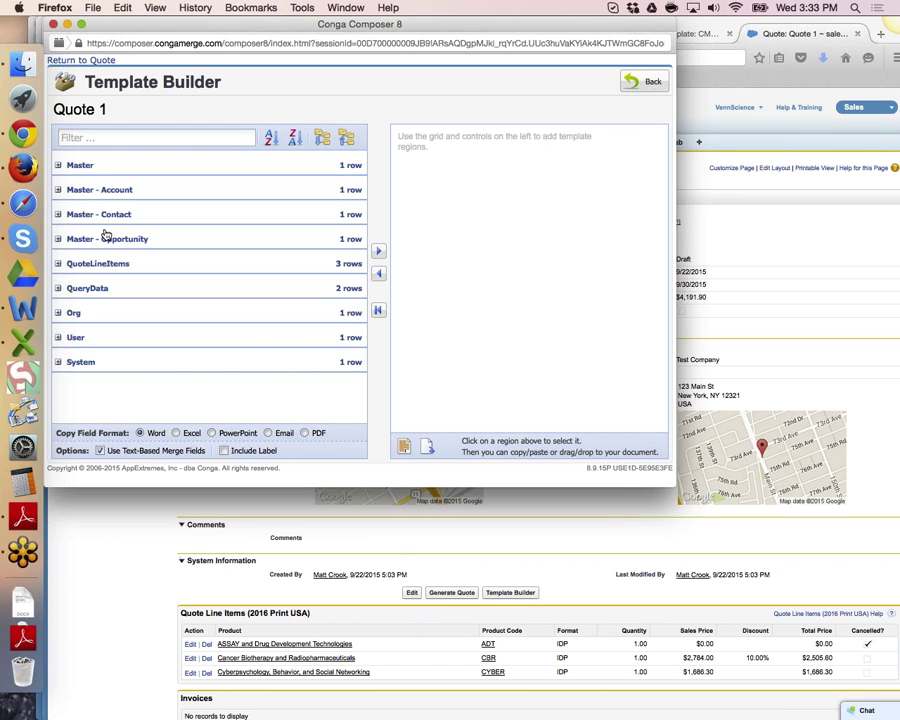
{"action": "left_click", "coordinate": [59, 289]}
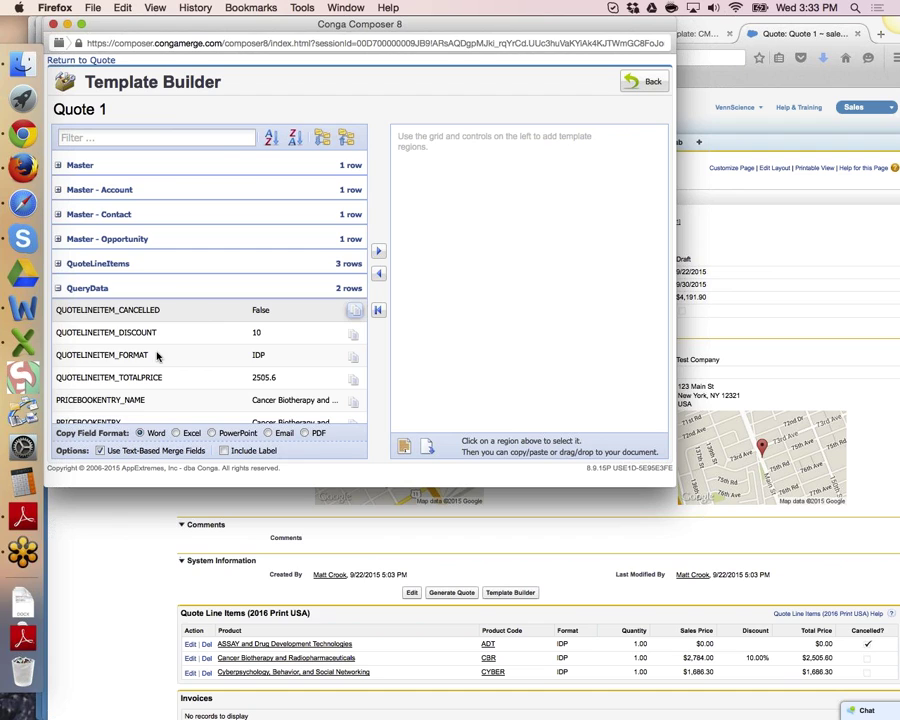
{"action": "scroll", "coordinate": [155, 300], "scroll_direction": "down", "scroll_amount": 4}
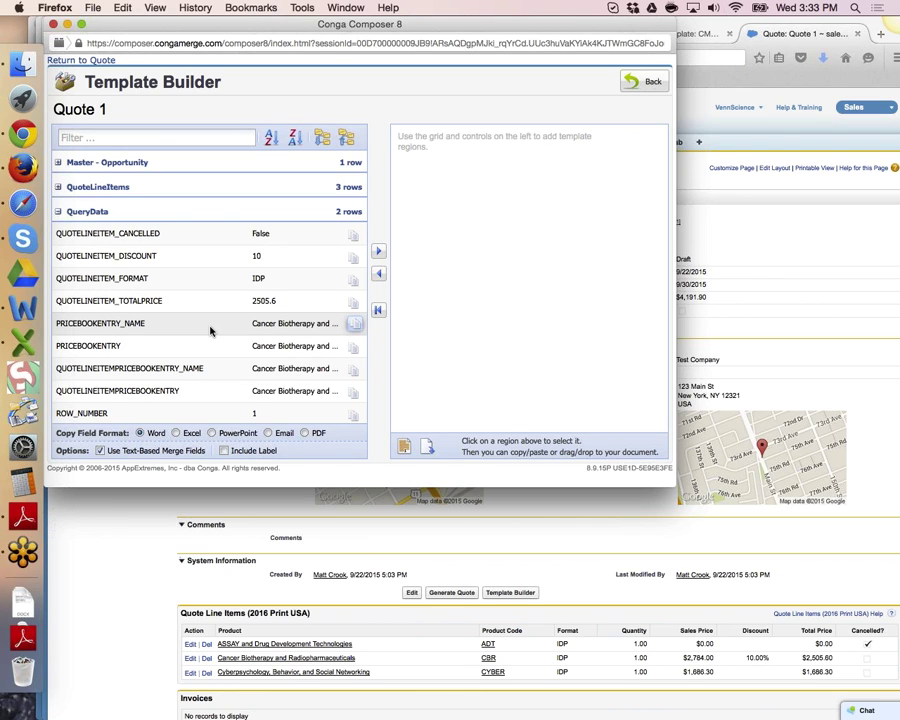
{"action": "scroll", "coordinate": [210, 330], "scroll_direction": "up", "scroll_amount": 3}
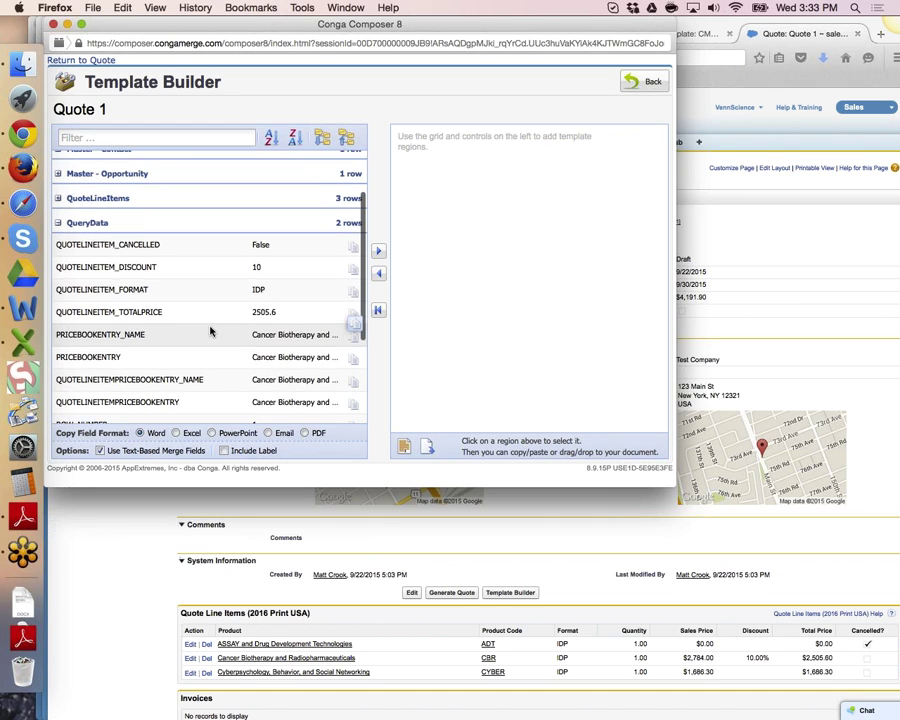
- Expand the Master group and filter the merge fields by "ship"
{"action": "left_click", "coordinate": [61, 166]}
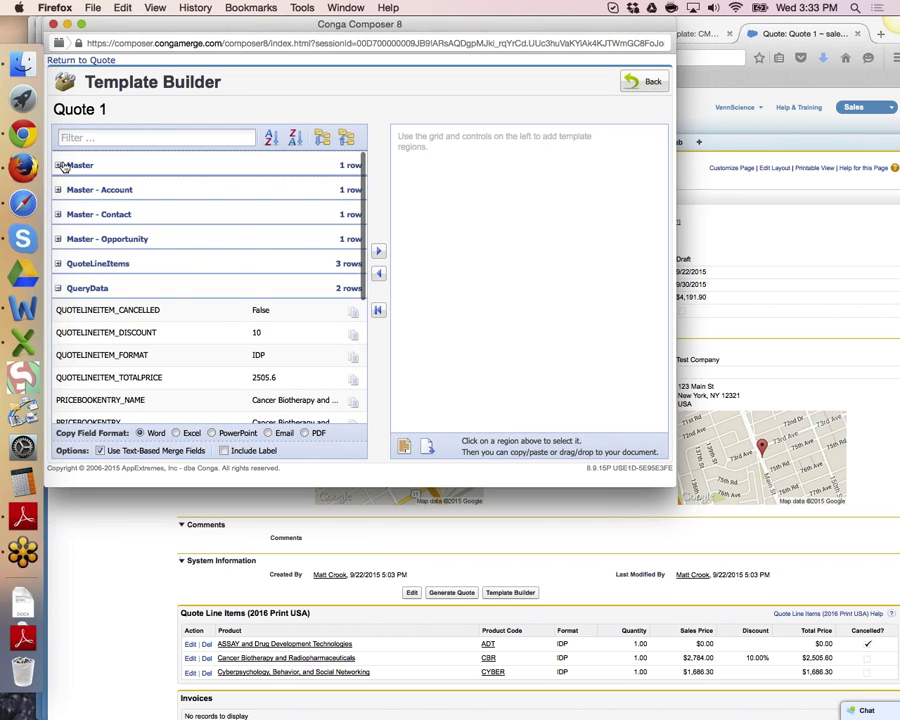
{"action": "scroll", "coordinate": [153, 256], "scroll_direction": "down", "scroll_amount": 1}
{"action": "scroll", "coordinate": [153, 256], "scroll_direction": "up", "scroll_amount": 3}
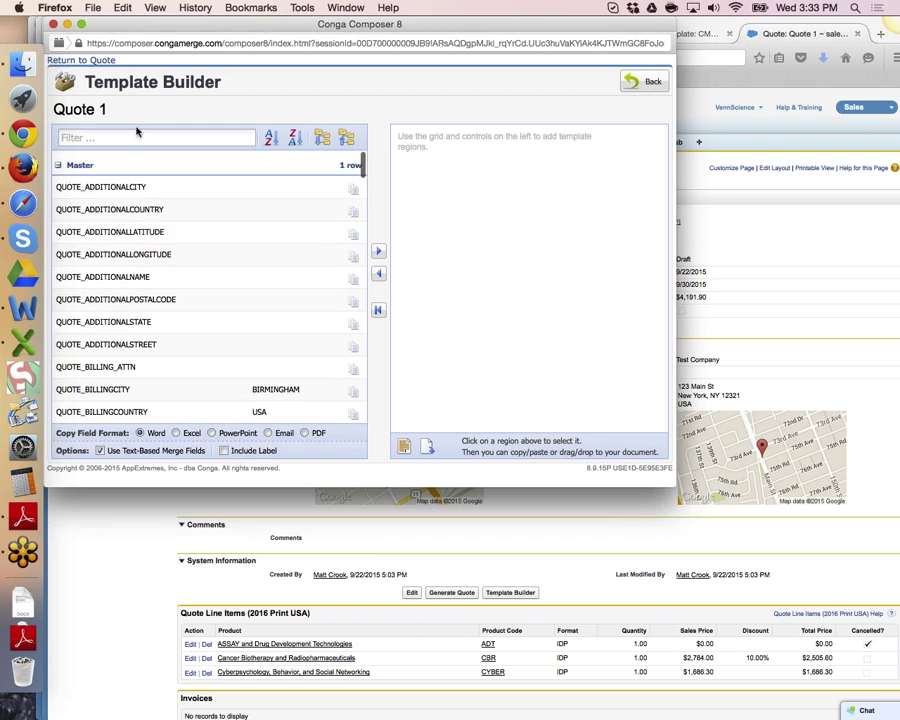
{"action": "left_click", "coordinate": [137, 138]}
{"action": "type", "text": "ship"}
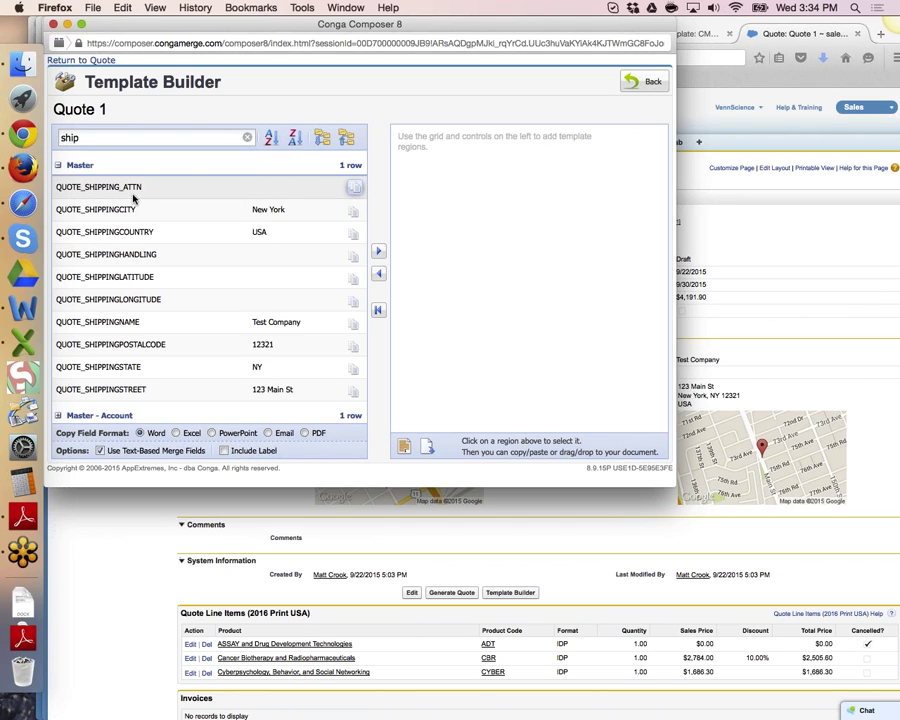
- Copy the QUOTE_SHIPPING_ATTN merge field from the Master group in Word format
{"action": "left_click", "coordinate": [354, 189]}
{"action": "left_click", "coordinate": [353, 212]}
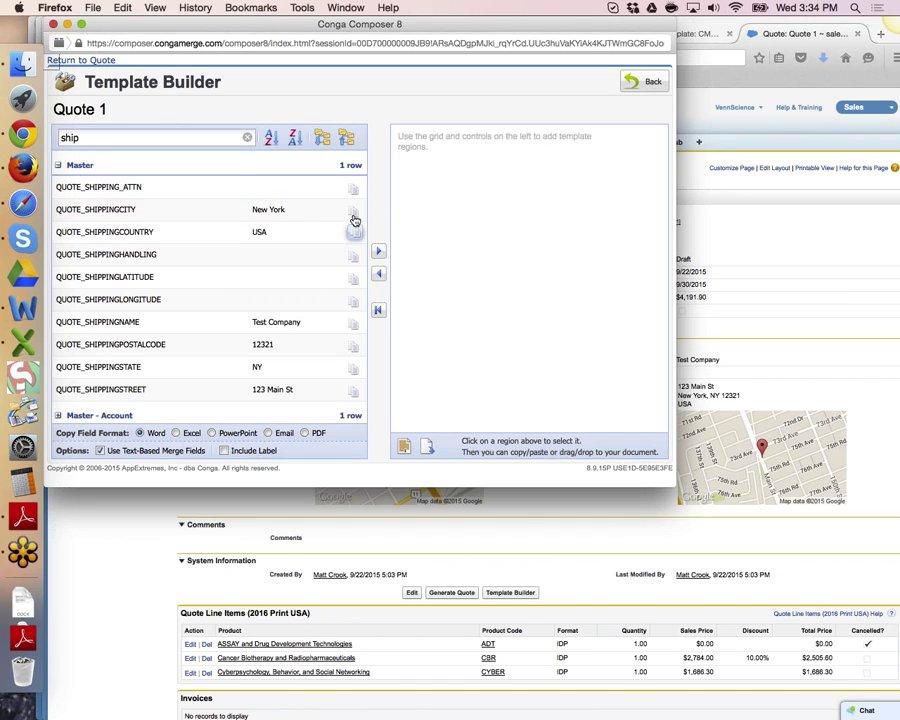
{"action": "left_click", "coordinate": [354, 230]}
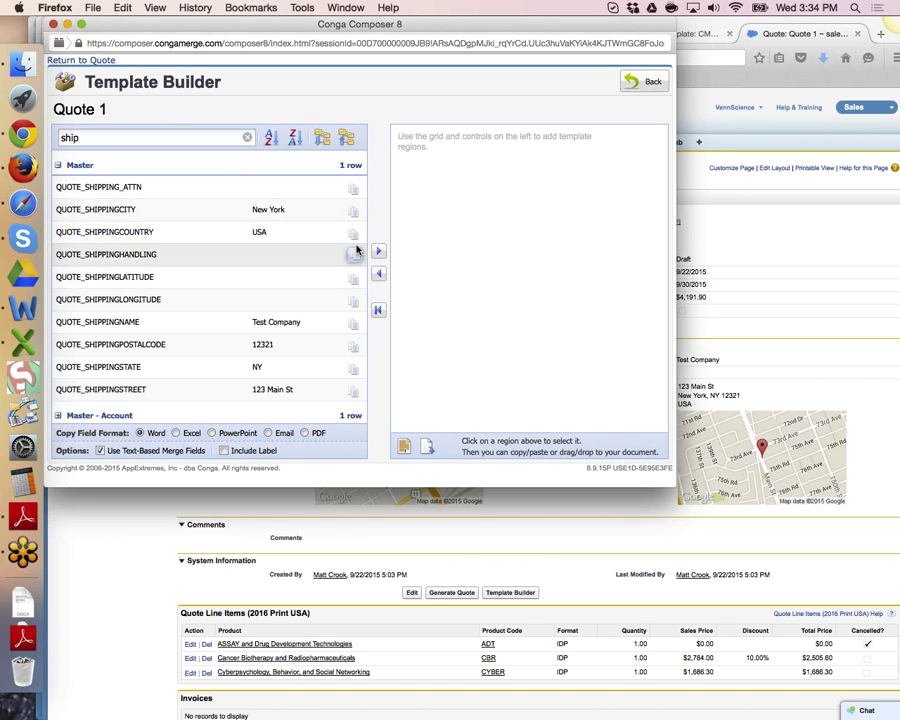
{"action": "left_click", "coordinate": [355, 254]}
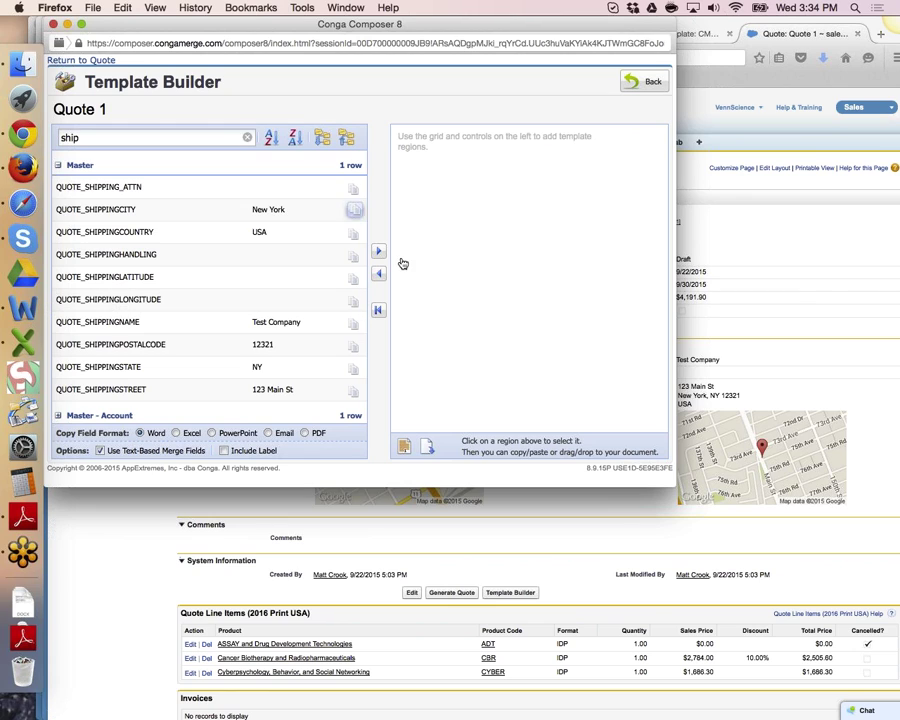
{"action": "left_click", "coordinate": [355, 188]}
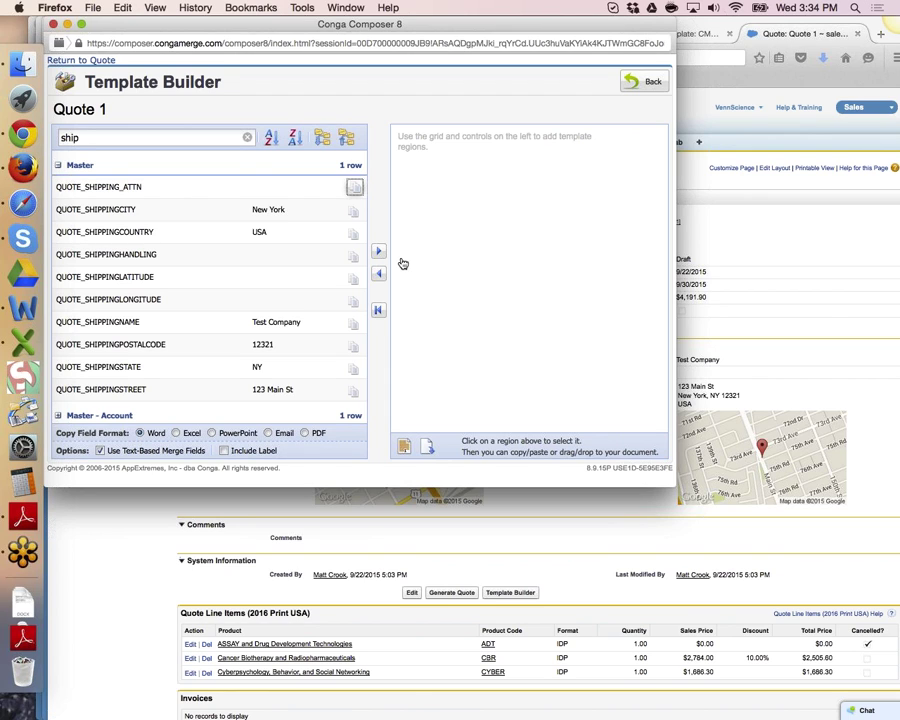
- Switch to Quote-1.docx in Word, paste the QUOTE_SHIPPING_ATTN merge field below the subscription term dates and delete it again
{"action": "left_click", "coordinate": [31, 334]}
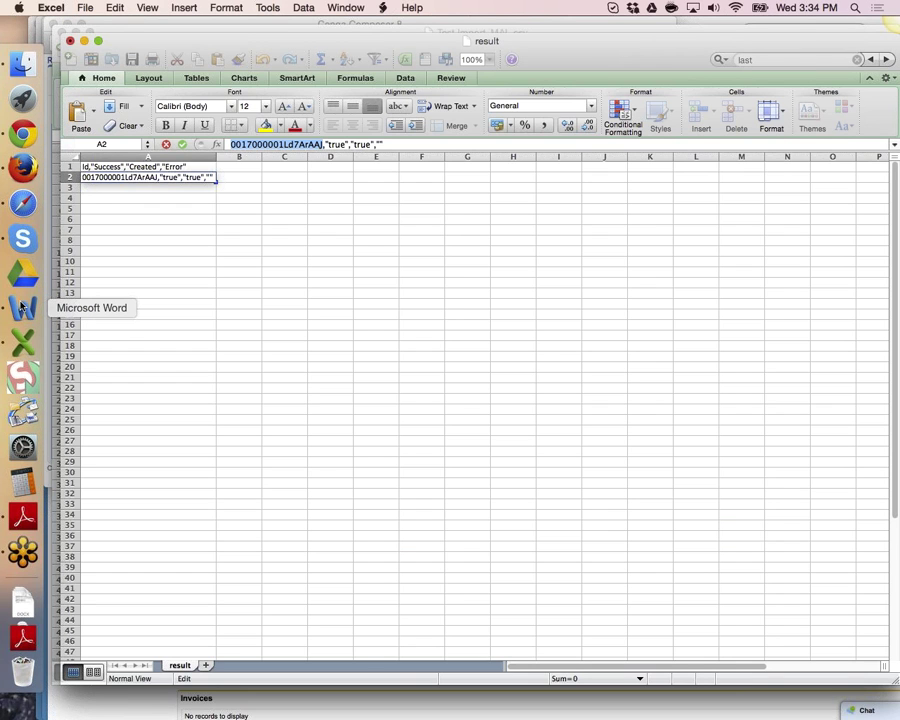
{"action": "left_click", "coordinate": [21, 306]}
{"action": "left_click", "coordinate": [474, 311]}
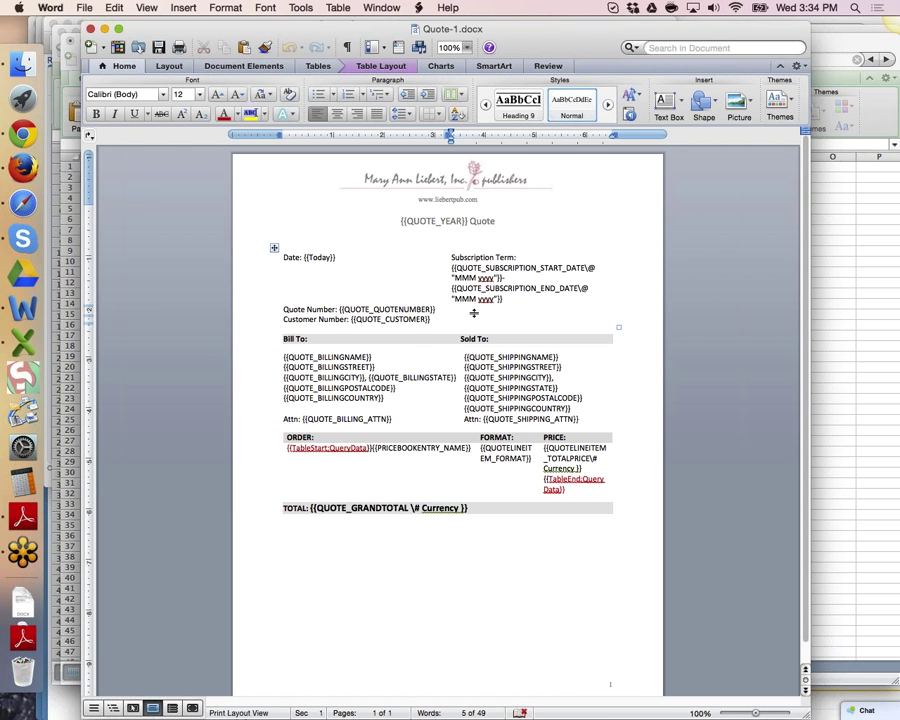
{"action": "key", "text": "super+v"}
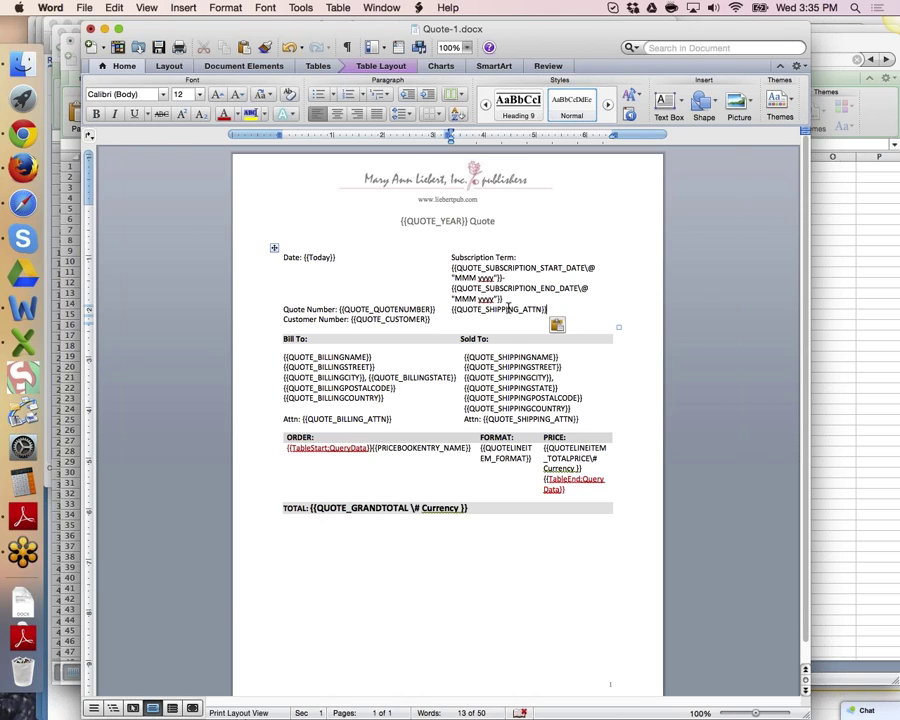
{"action": "left_click_drag", "start_coordinate": [557, 307], "coordinate": [447, 313]}
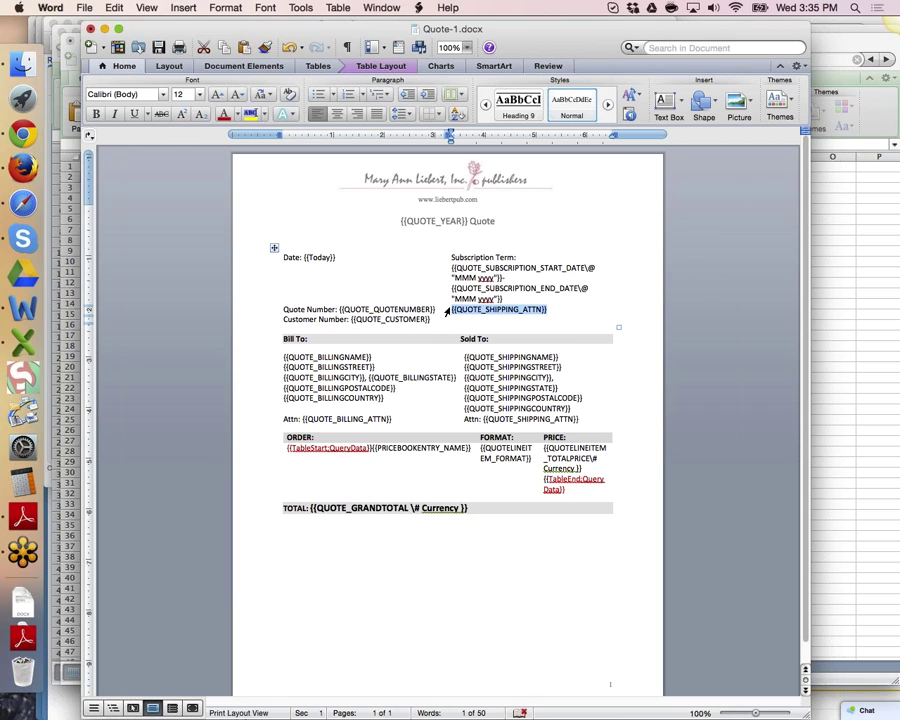
{"action": "key", "text": "BackSpace"}
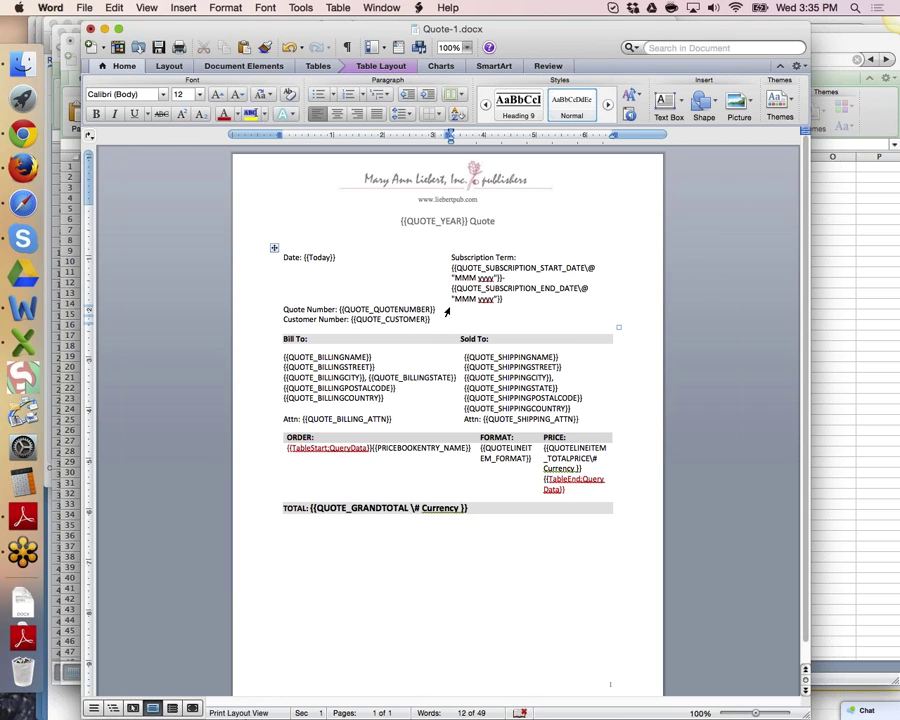
- Return to Firefox, view the CMT-00000 Conga template record and bring up the Quote Page Layout page
{"action": "left_click", "coordinate": [23, 167]}
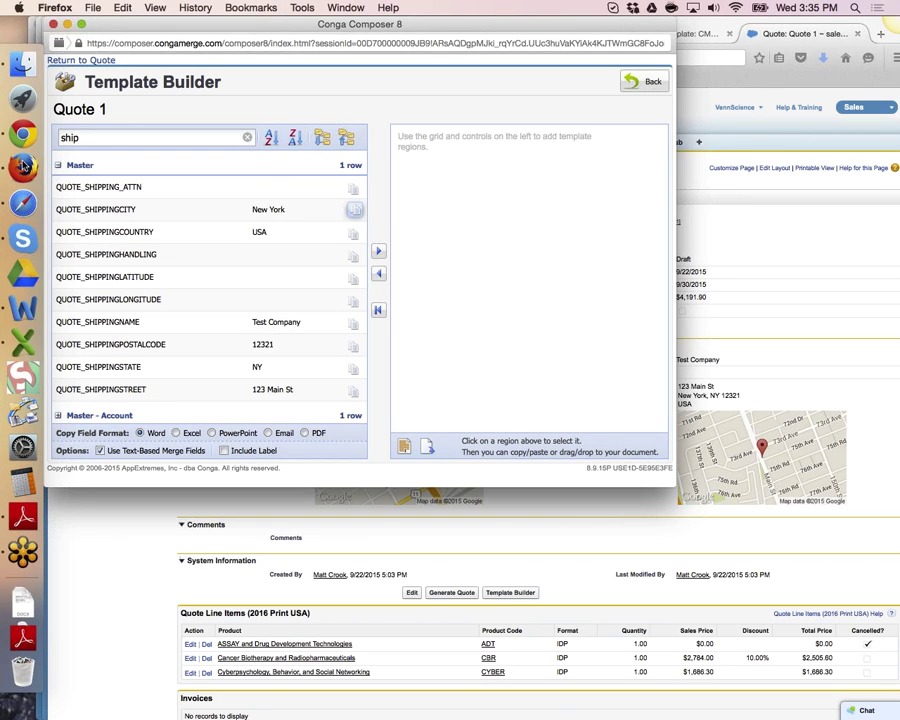
{"action": "left_click", "coordinate": [709, 119]}
{"action": "left_click", "coordinate": [536, 34]}
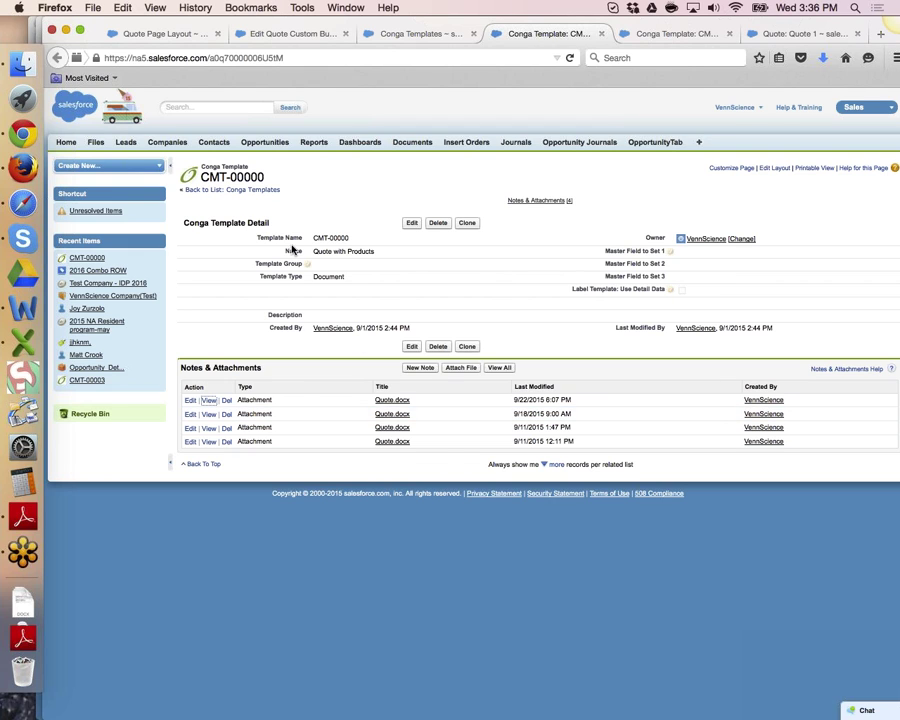
{"action": "left_click", "coordinate": [187, 36]}
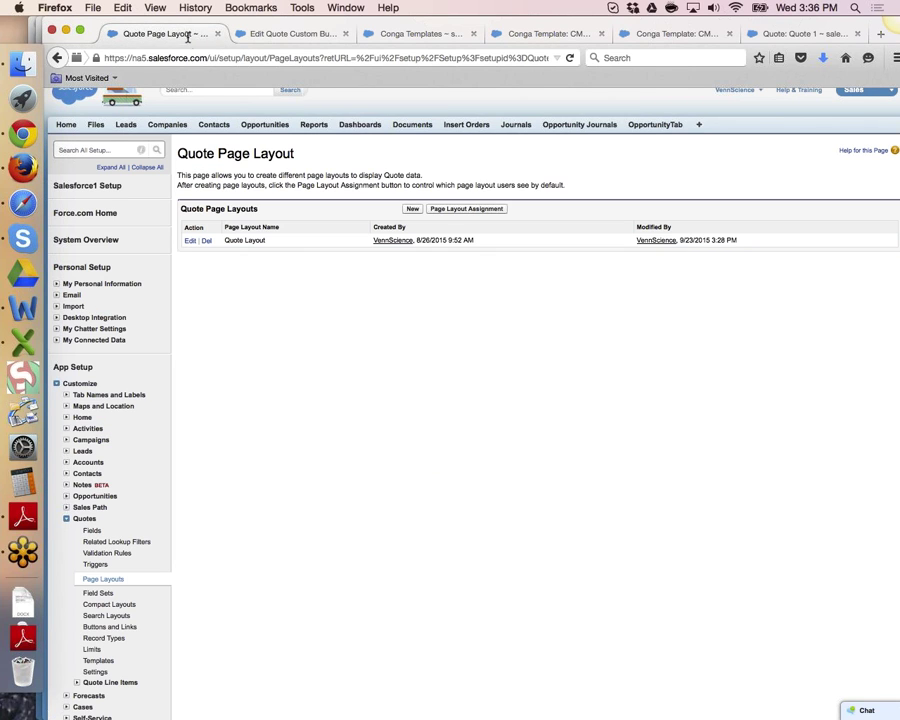
- Open the Quote Layout for editing, adjust the placement of the Template Builder custom button and save the layout
{"action": "left_click", "coordinate": [190, 241]}
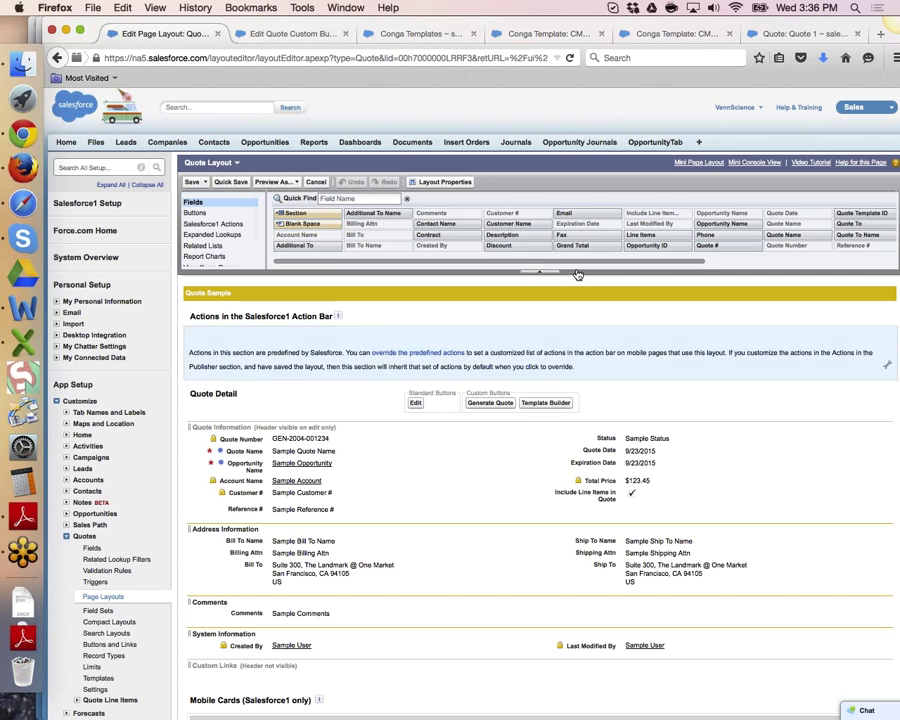
{"action": "mouse_move", "coordinate": [541, 402]}
{"action": "left_mouse_down"}
{"action": "mouse_move", "coordinate": [507, 228]}
{"action": "mouse_move", "coordinate": [543, 406]}
{"action": "left_mouse_up"}
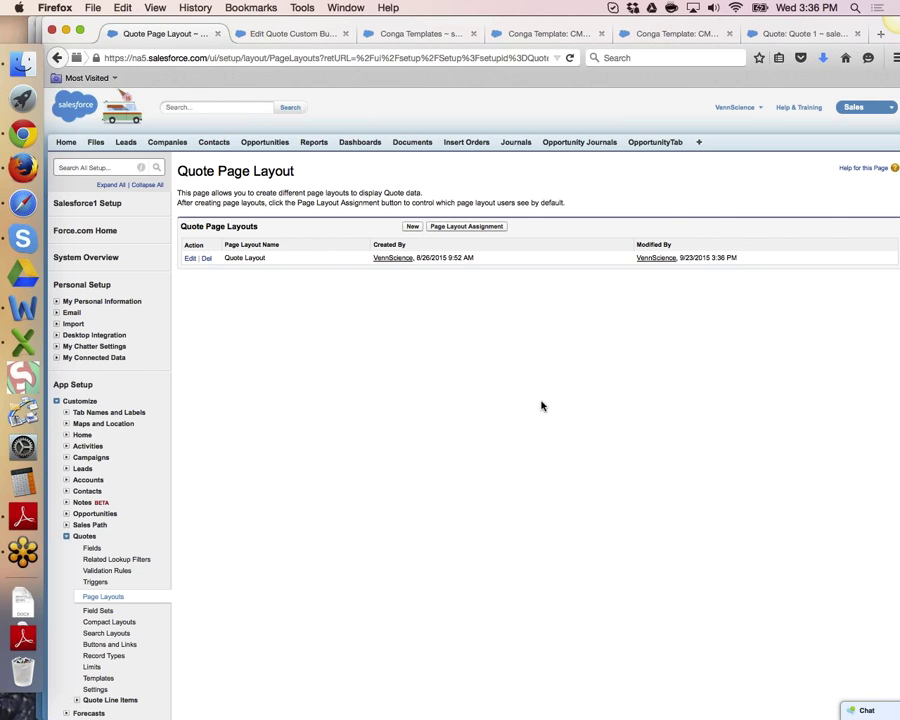
{"action": "scroll", "coordinate": [269, 404], "scroll_direction": "down", "scroll_amount": 5}
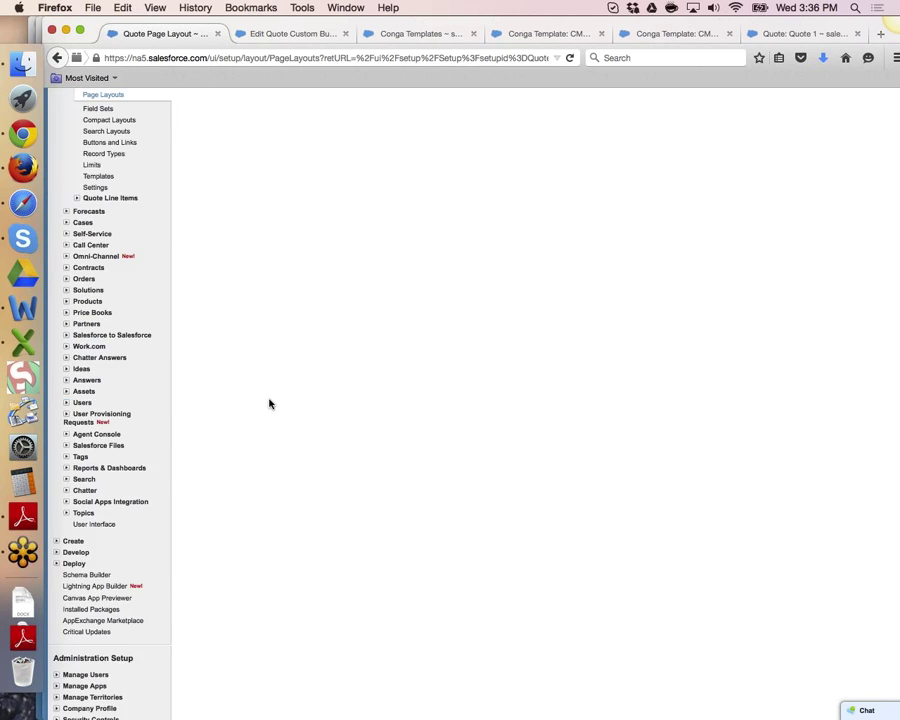
{"action": "scroll", "coordinate": [269, 404], "scroll_direction": "up", "scroll_amount": 5}
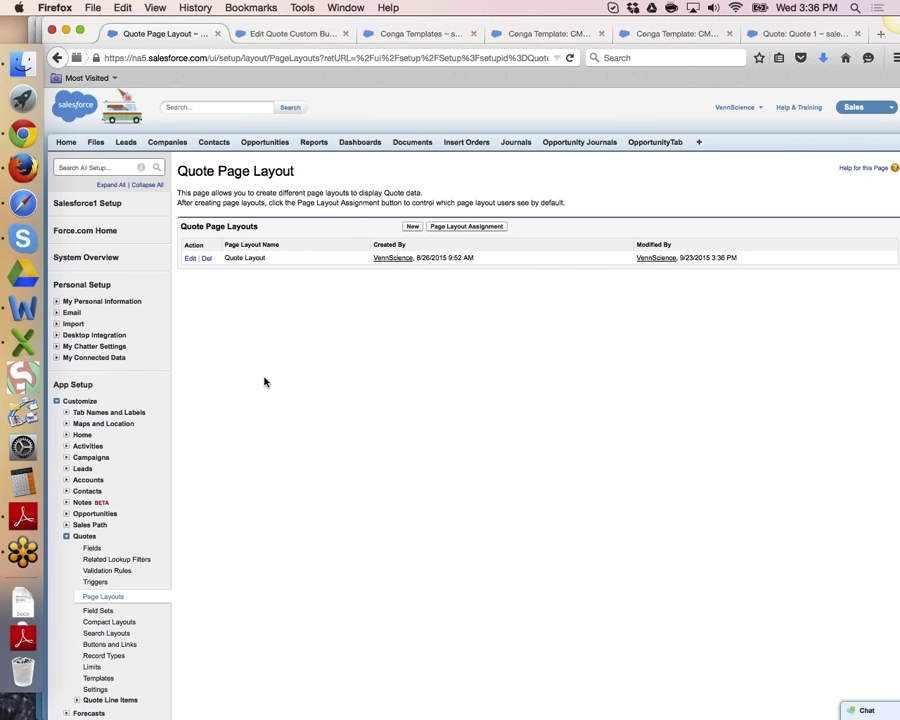
{"action": "scroll", "coordinate": [182, 540], "scroll_direction": "down", "scroll_amount": 1}
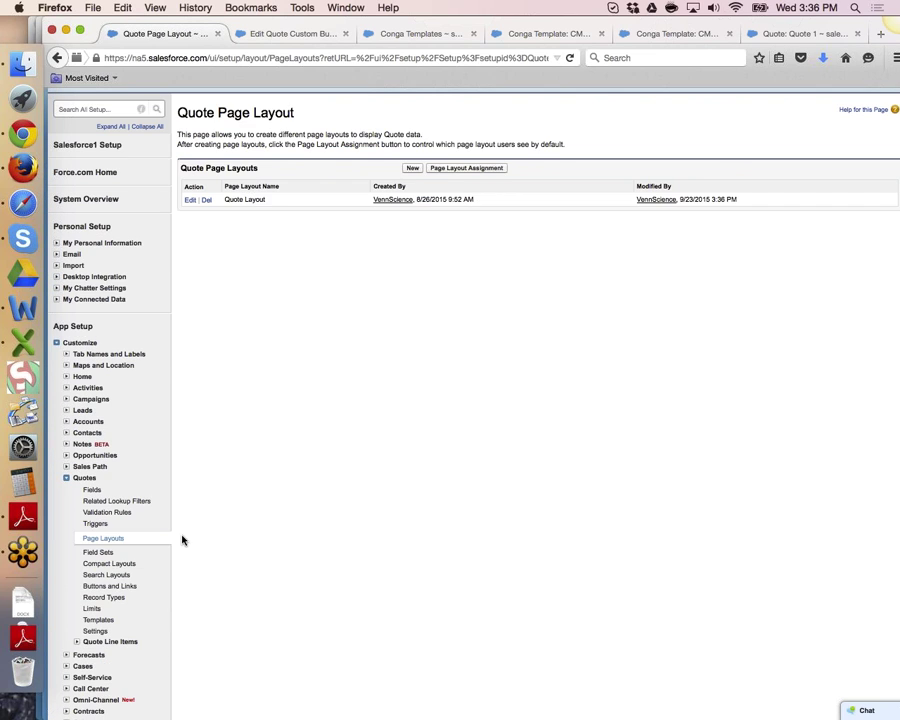
{"action": "scroll", "coordinate": [182, 540], "scroll_direction": "down", "scroll_amount": 1}
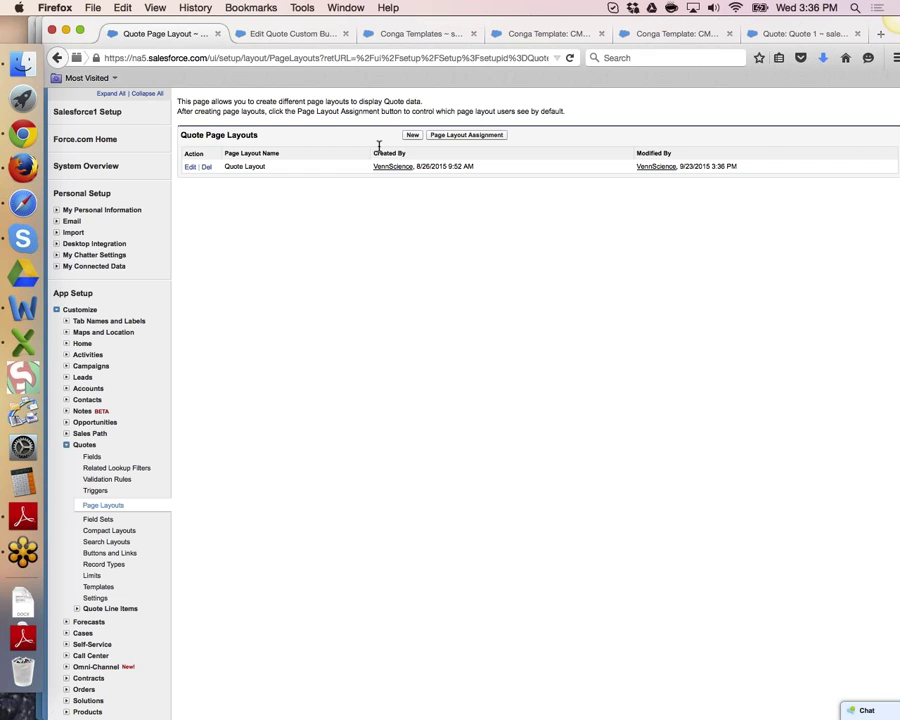
- Bring up the Generate Quote custom button's code, review the Conga URL and copy the record ID from its QueryId parameter
{"action": "left_click", "coordinate": [292, 34]}
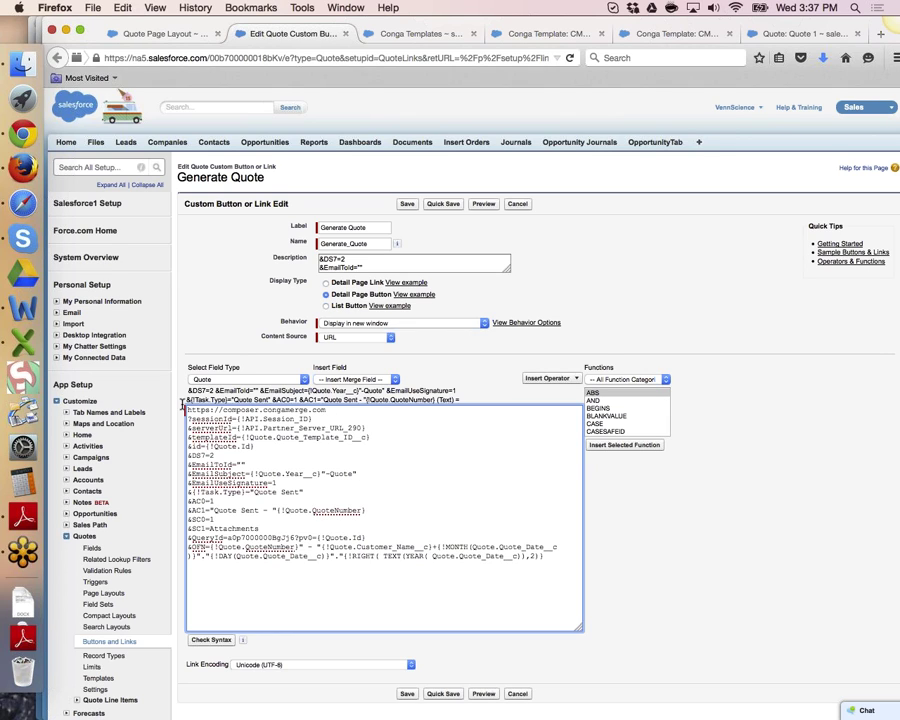
{"action": "left_click_drag", "start_coordinate": [188, 410], "coordinate": [560, 557]}
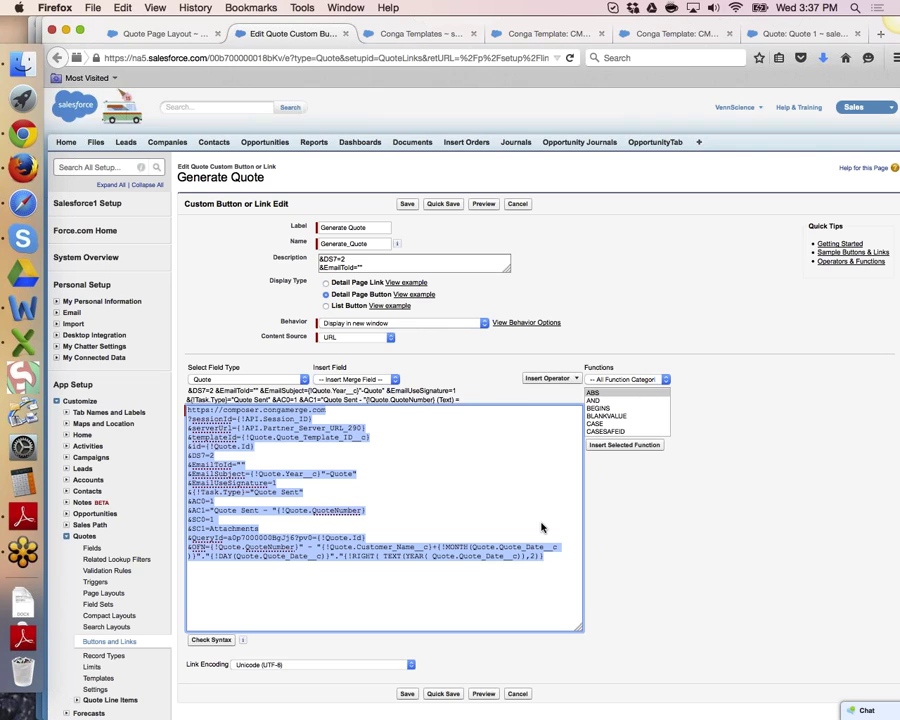
{"action": "double_click", "coordinate": [205, 539]}
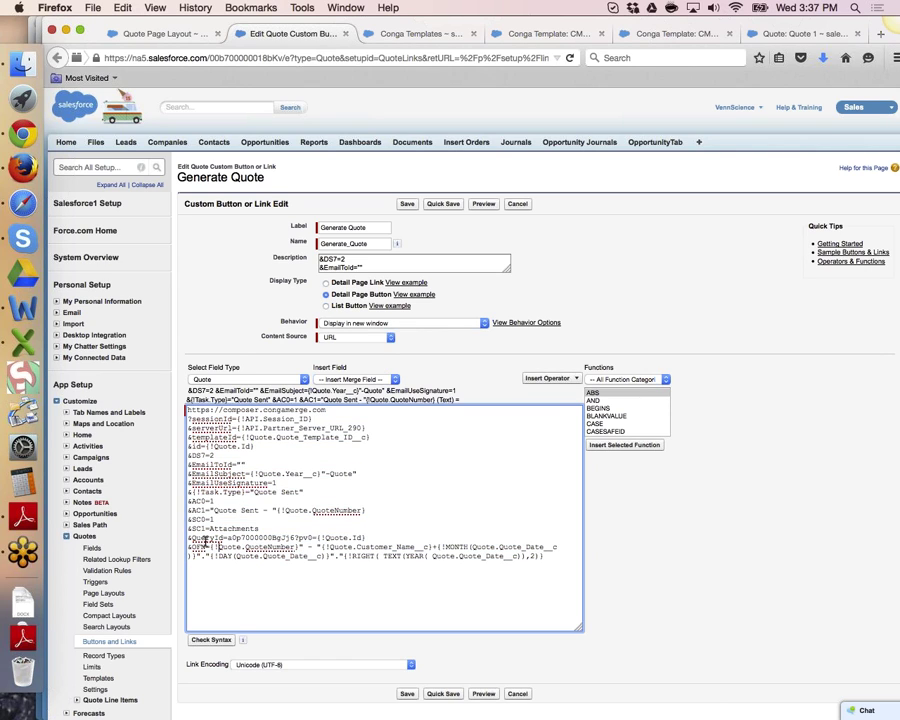
{"action": "left_click_drag", "start_coordinate": [218, 539], "coordinate": [224, 539]}
{"action": "double_click", "coordinate": [262, 538]}
{"action": "key", "text": "super+c"}
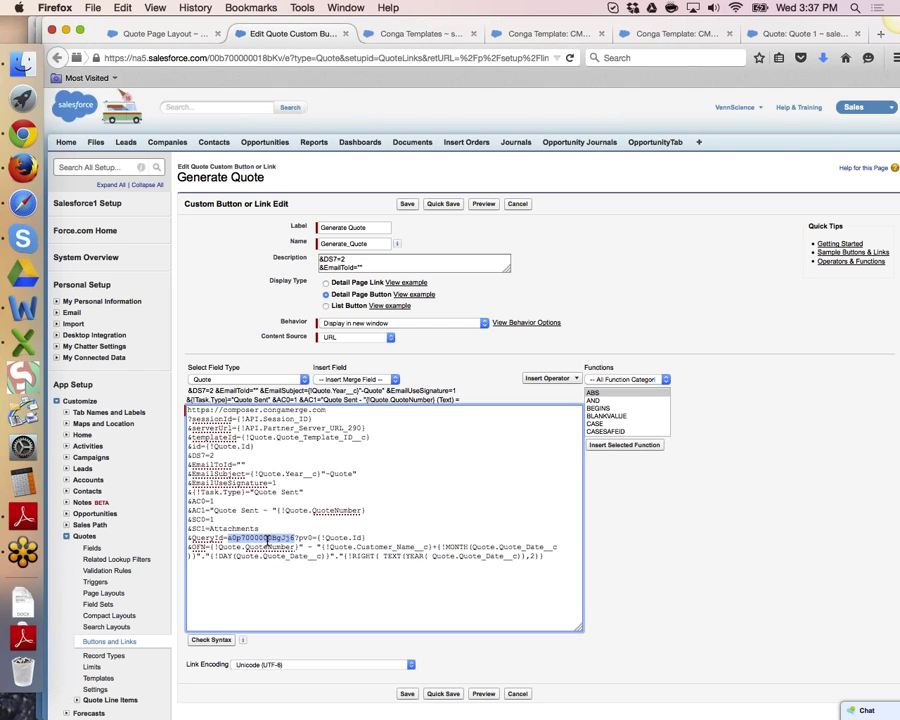
- Open the Conga Query record by replacing the ID in the Conga Templates page address with the copied one, and highlight its SOQL statement
{"action": "left_click", "coordinate": [428, 38]}
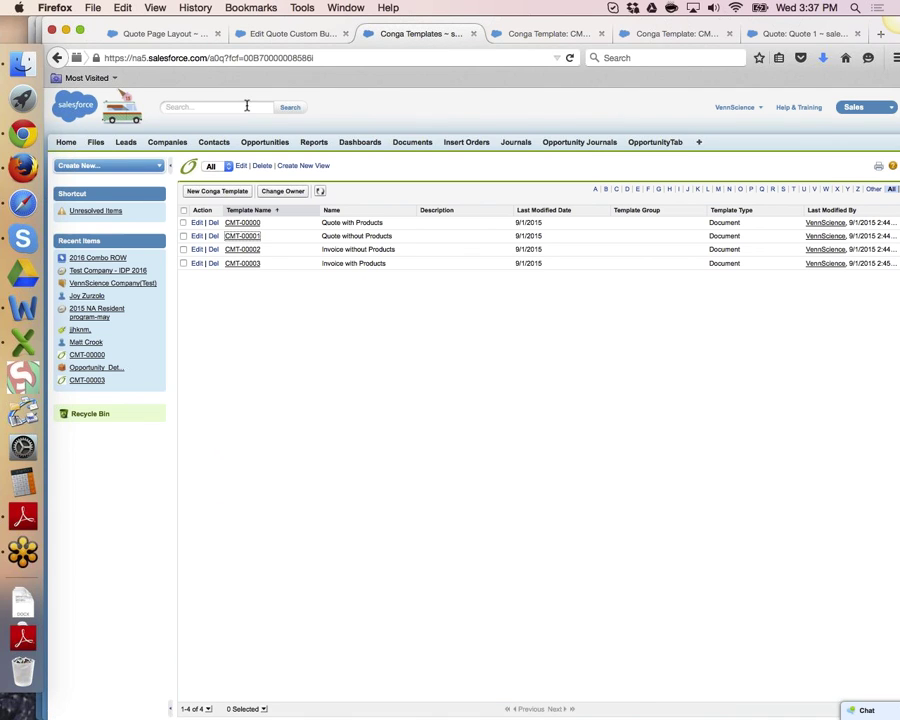
{"action": "left_click_drag", "start_coordinate": [313, 57], "coordinate": [209, 57]}
{"action": "key", "text": "super+v"}
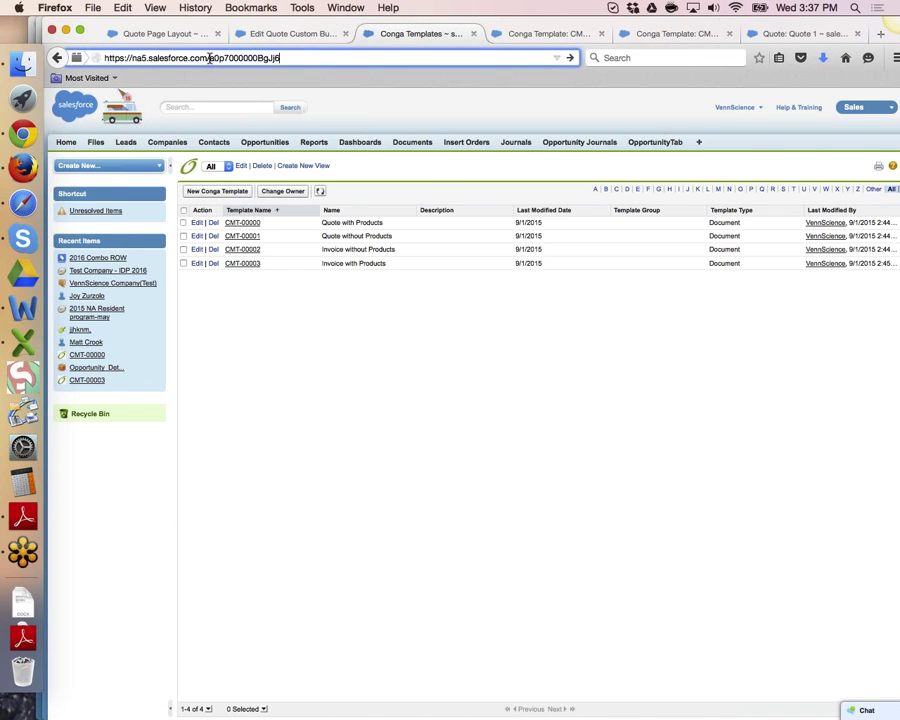
{"action": "key", "text": "Return"}
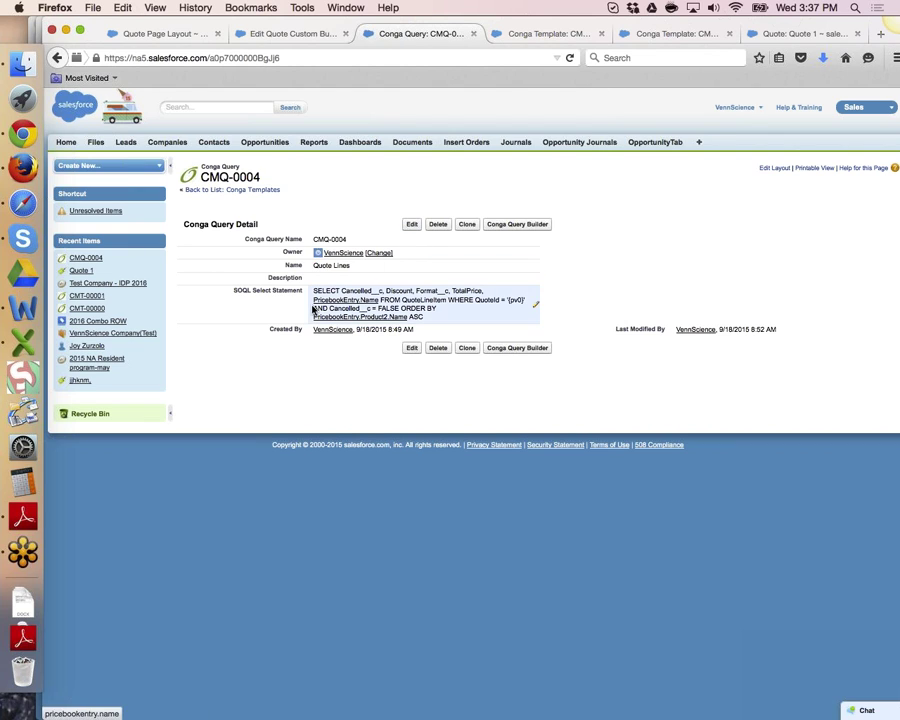
{"action": "left_click_drag", "start_coordinate": [313, 290], "coordinate": [455, 320]}
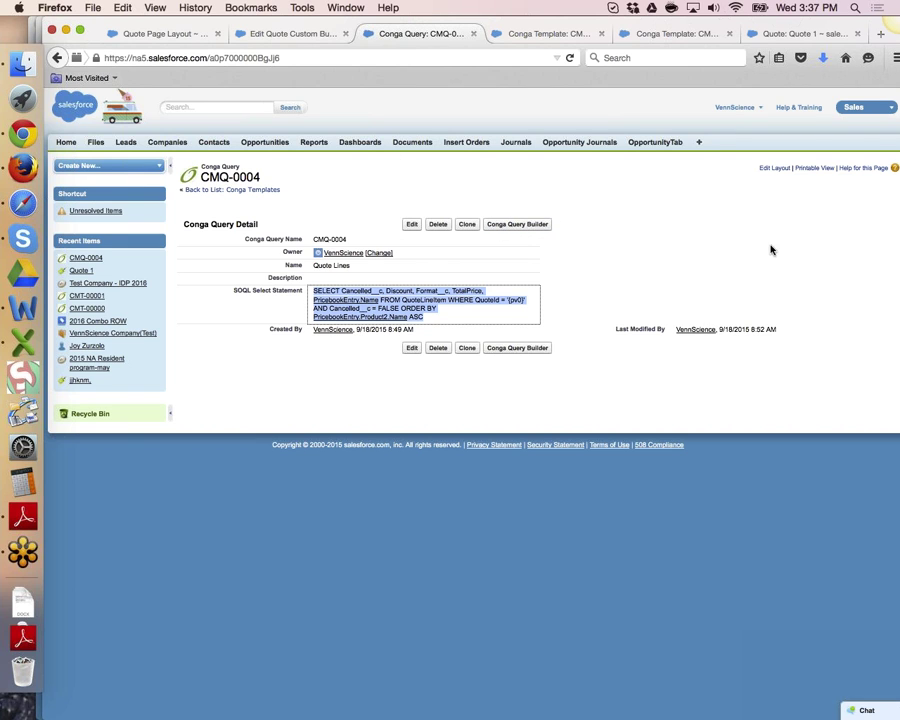
- Open All Tabs in a new browser tab, go to Conga Queries and highlight "(old)" in the Invoice - Opp Lines query name
{"action": "left_click", "coordinate": [700, 144], "text": "super"}
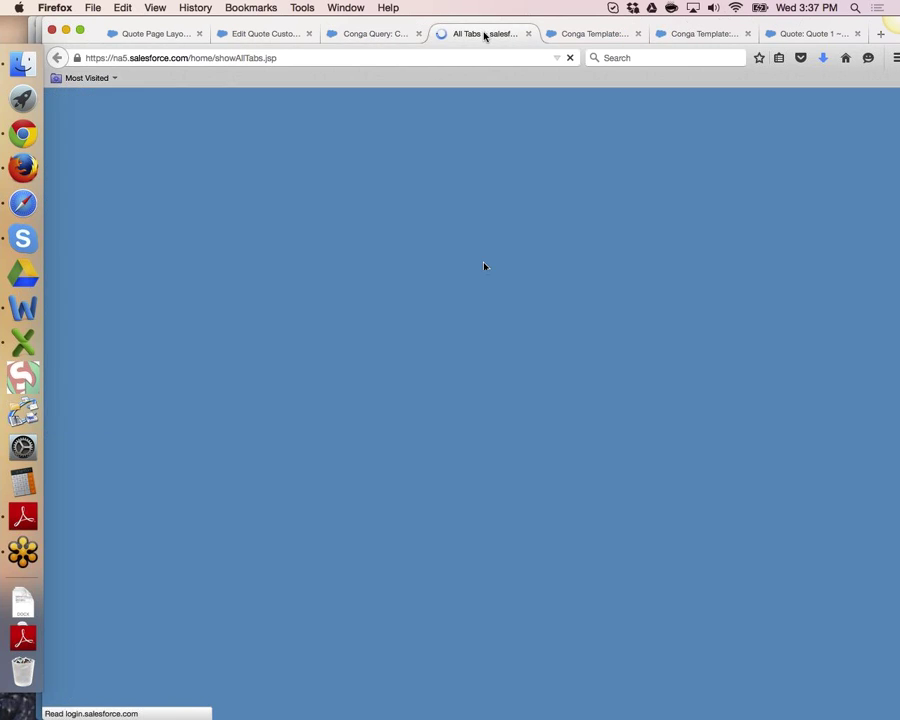
{"action": "left_click", "coordinate": [482, 34]}
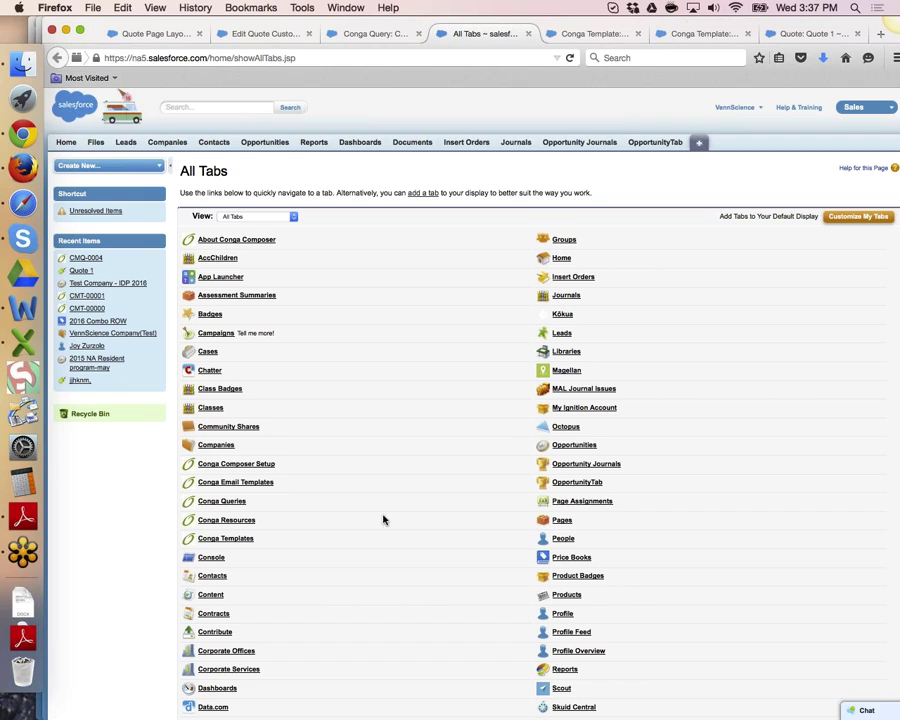
{"action": "left_click", "coordinate": [373, 41]}
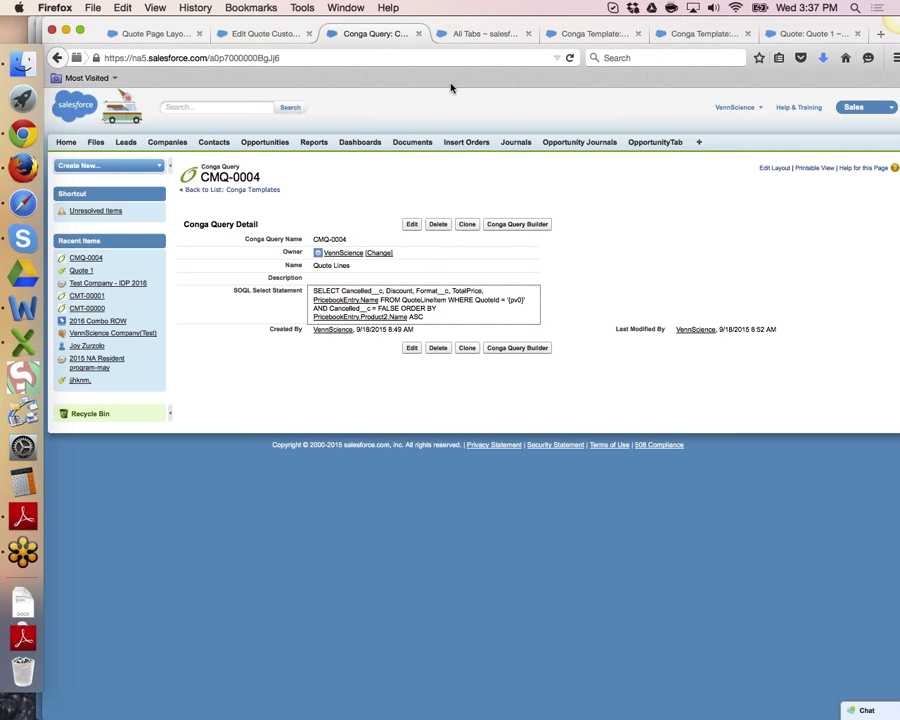
{"action": "left_click", "coordinate": [458, 34]}
{"action": "scroll", "coordinate": [330, 480], "scroll_direction": "down", "scroll_amount": 1}
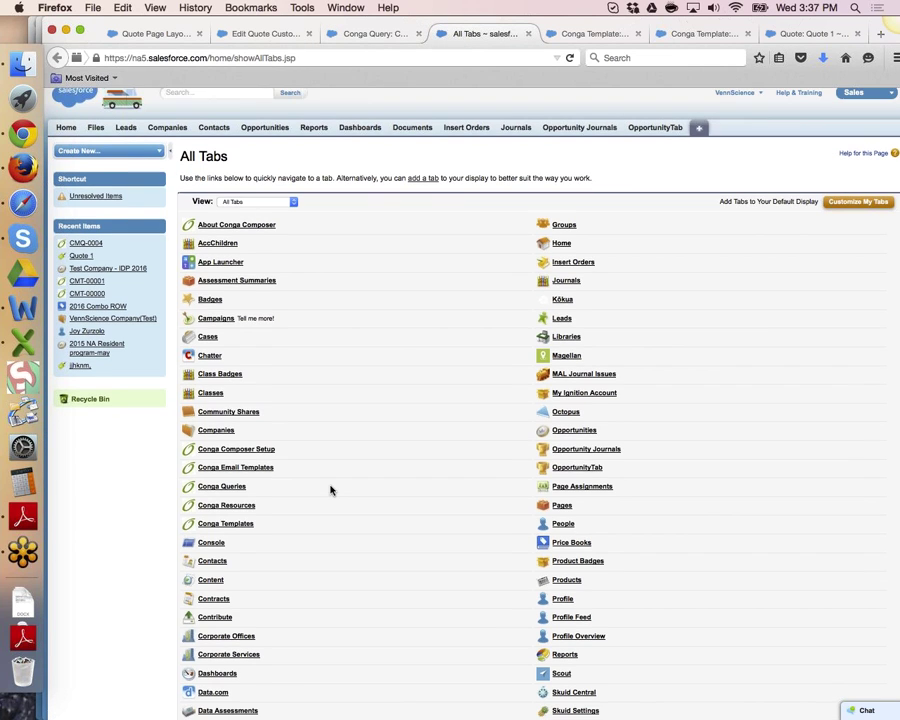
{"action": "left_click", "coordinate": [235, 485]}
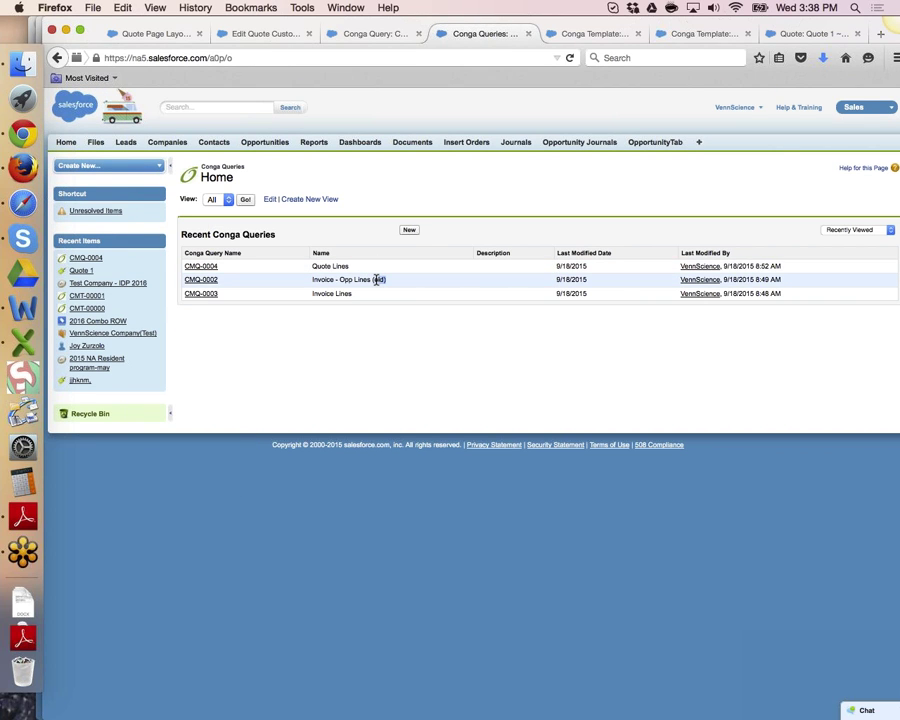
{"action": "left_click_drag", "start_coordinate": [376, 280], "coordinate": [371, 279]}
- Create and save a Conga Query named "Quote Test" with an empty SOQL statement, and launch Conga Query Builder from it
{"action": "left_click", "coordinate": [409, 231]}
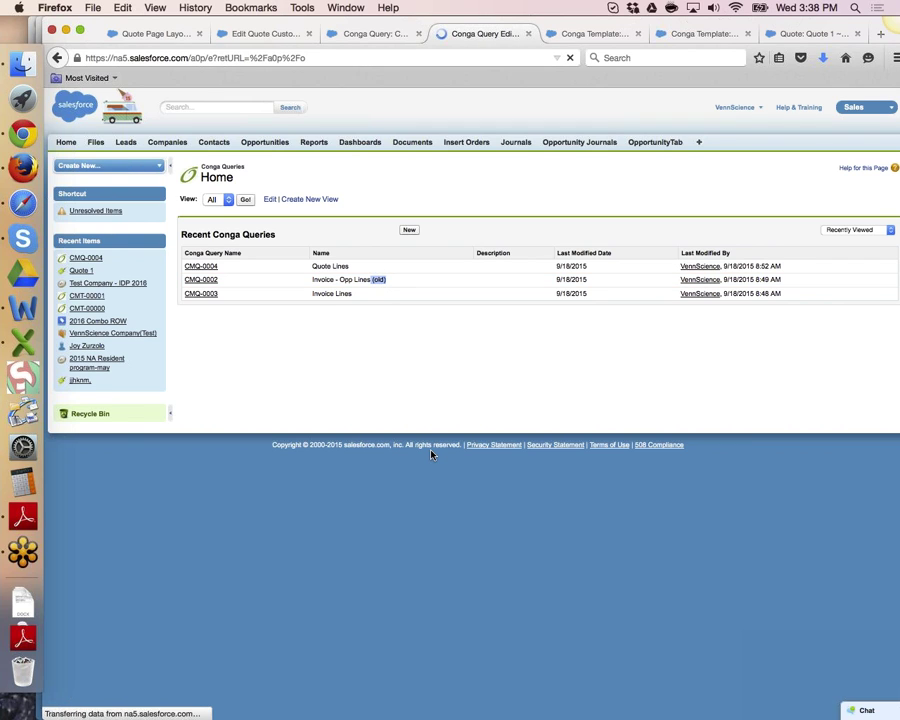
{"action": "type", "text": "Quote Test"}
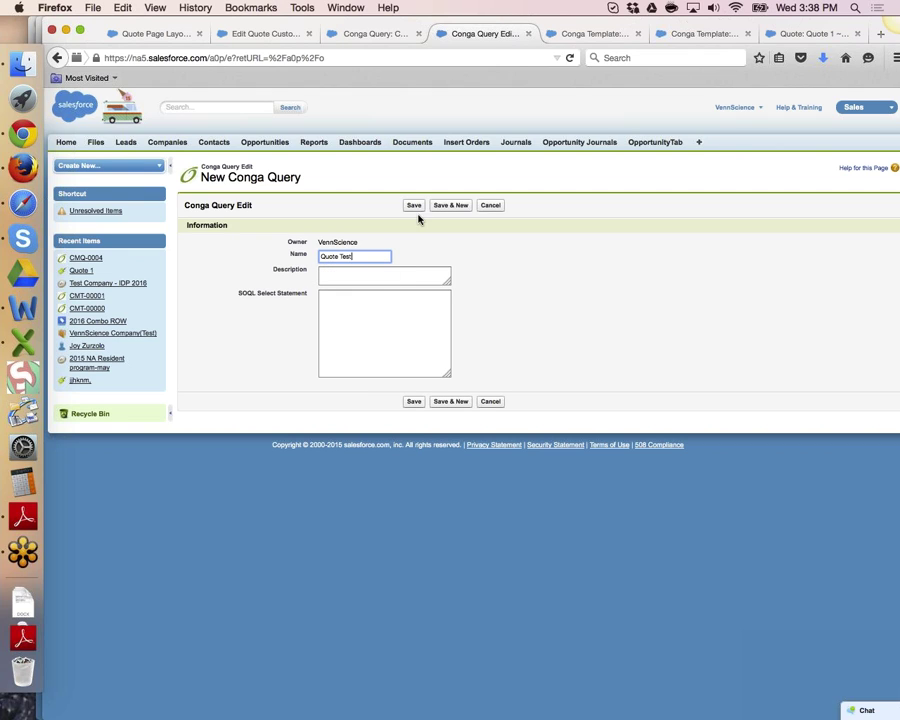
{"action": "left_click", "coordinate": [352, 294]}
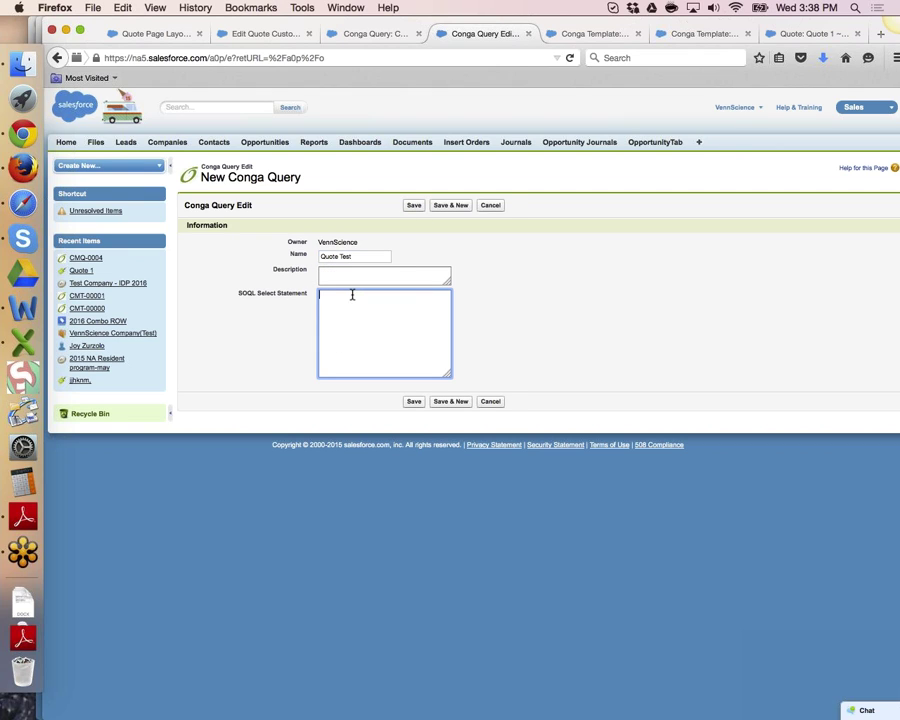
{"action": "left_click", "coordinate": [419, 203]}
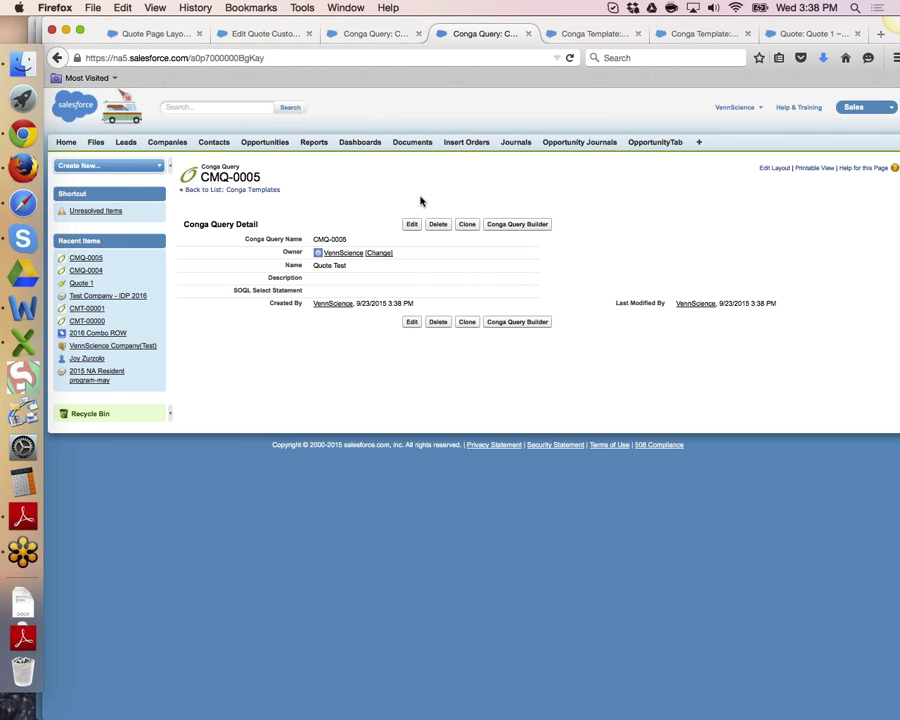
{"action": "left_click", "coordinate": [500, 226]}
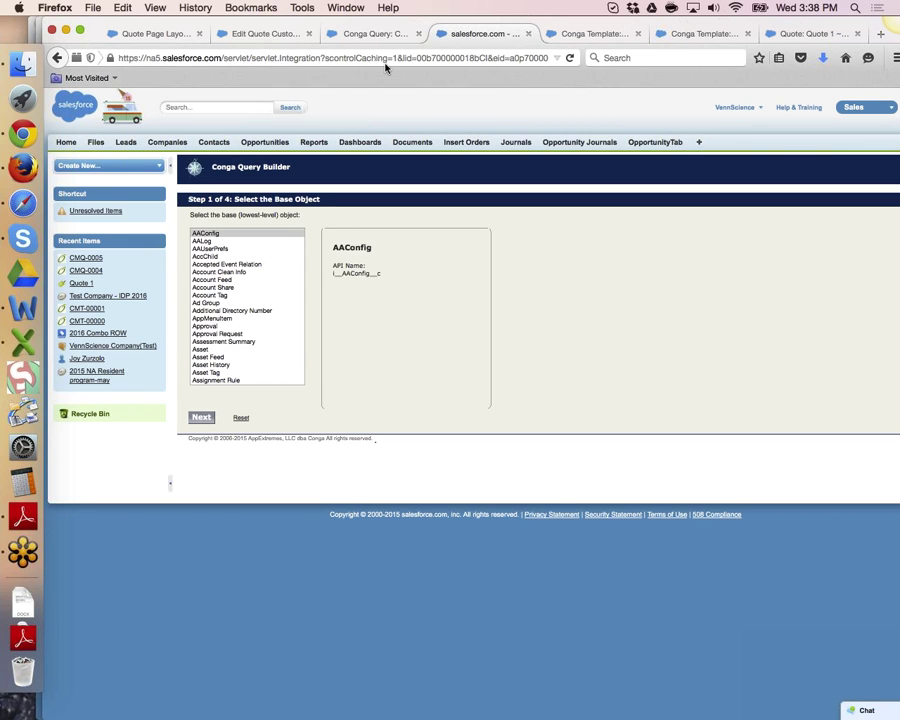
- Review the QueryId in the Generate Quote button code and the CMQ-0004 query record, and return to Conga Query Builder
{"action": "left_click", "coordinate": [280, 34]}
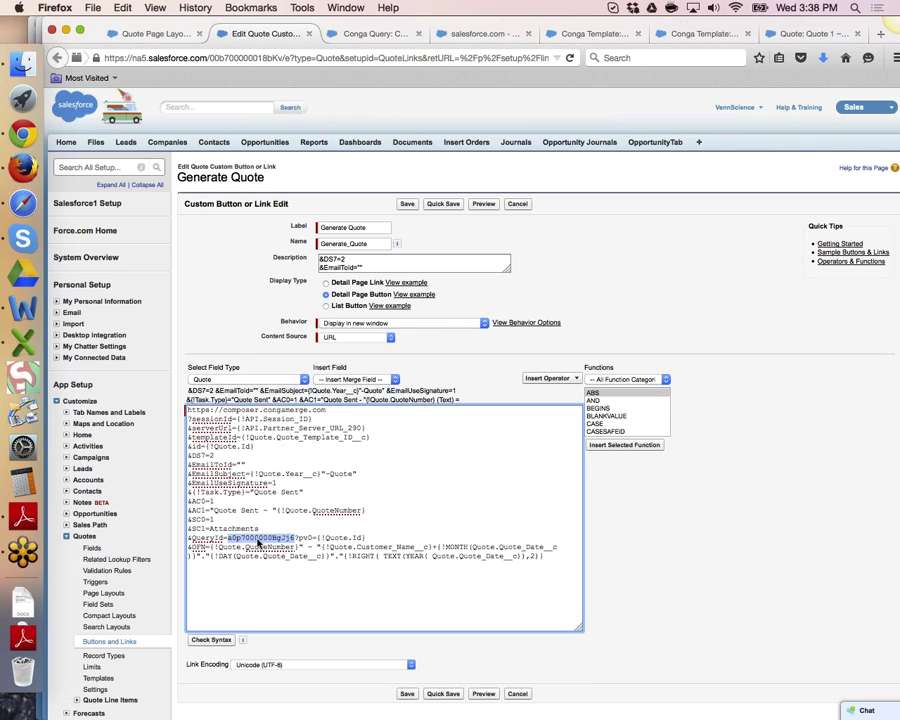
{"action": "left_click", "coordinate": [375, 34]}
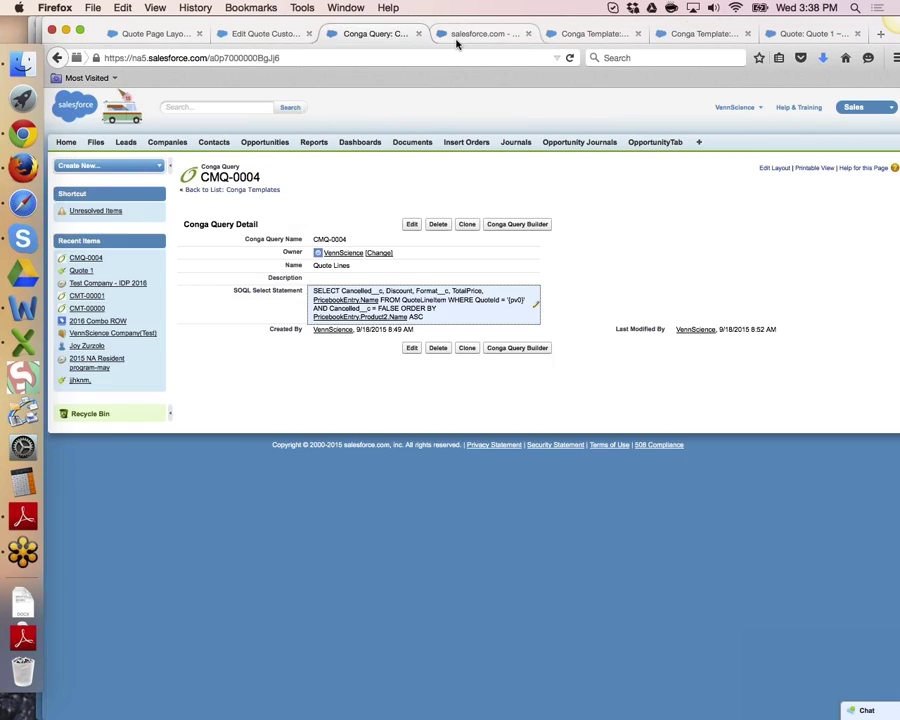
{"action": "left_click", "coordinate": [457, 38]}
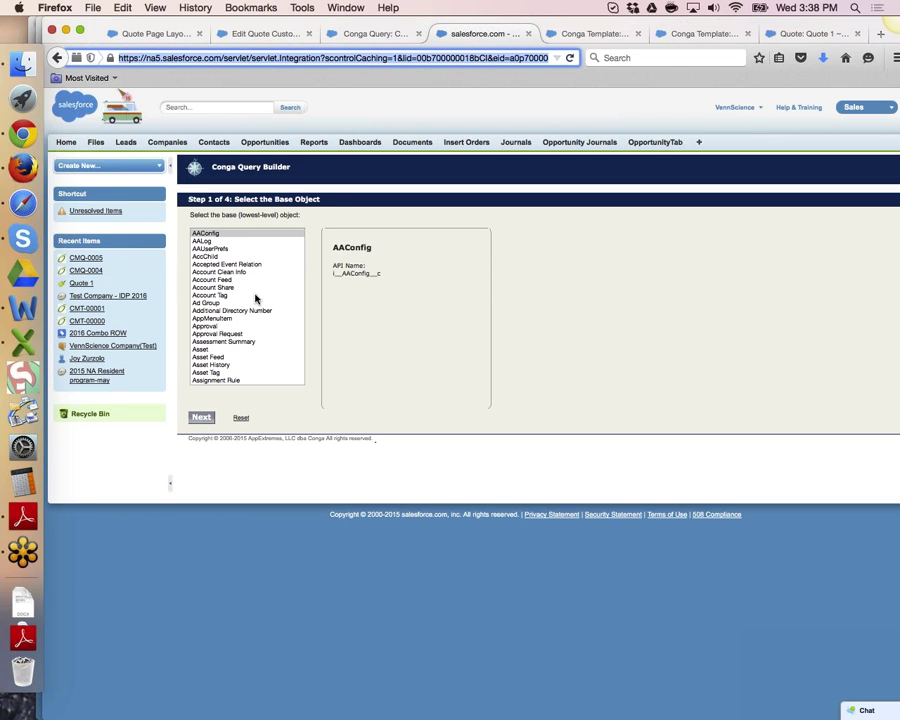
- Choose Quote Line Item as the query's base object and advance to column selection
{"action": "scroll", "coordinate": [255, 297], "scroll_direction": "down", "scroll_amount": 3}
{"action": "scroll", "coordinate": [255, 297], "scroll_direction": "down", "scroll_amount": 8}
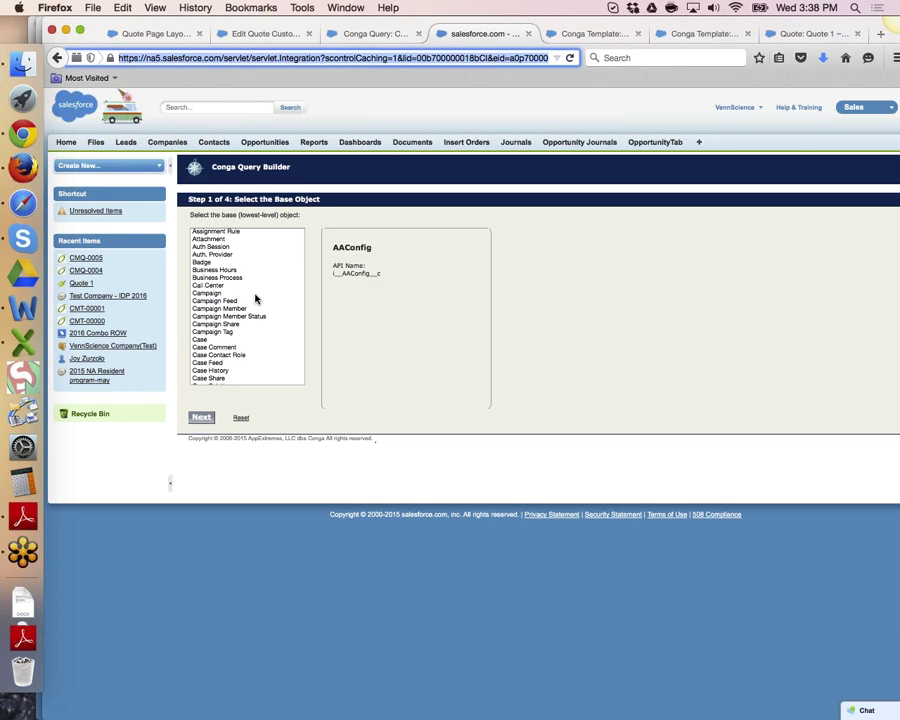
{"action": "scroll", "coordinate": [251, 317], "scroll_direction": "down", "scroll_amount": 8}
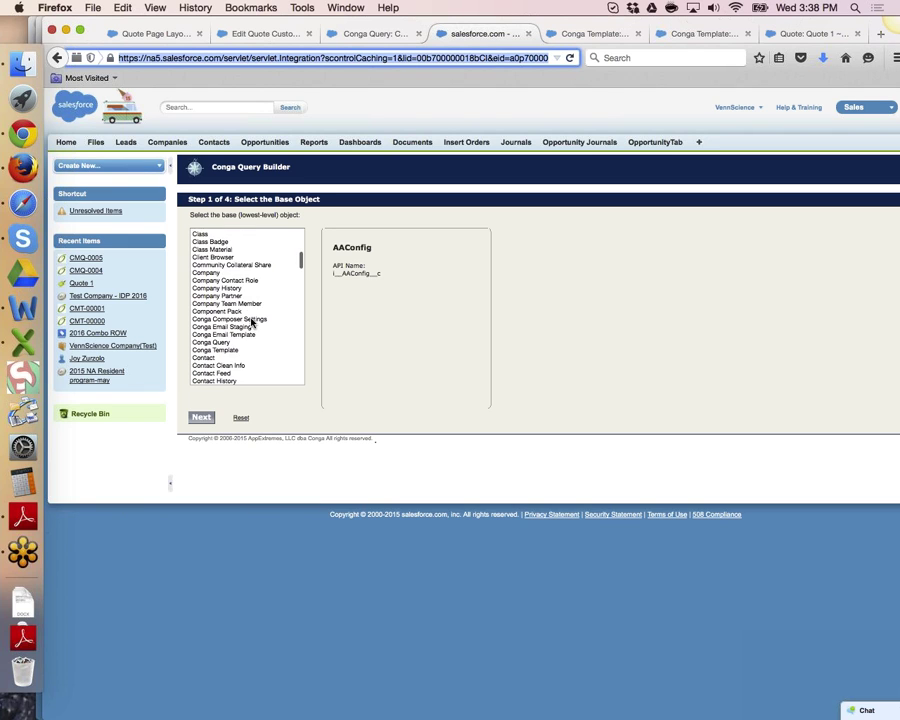
{"action": "scroll", "coordinate": [251, 322], "scroll_direction": "down", "scroll_amount": 10}
{"action": "scroll", "coordinate": [251, 322], "scroll_direction": "up", "scroll_amount": 5}
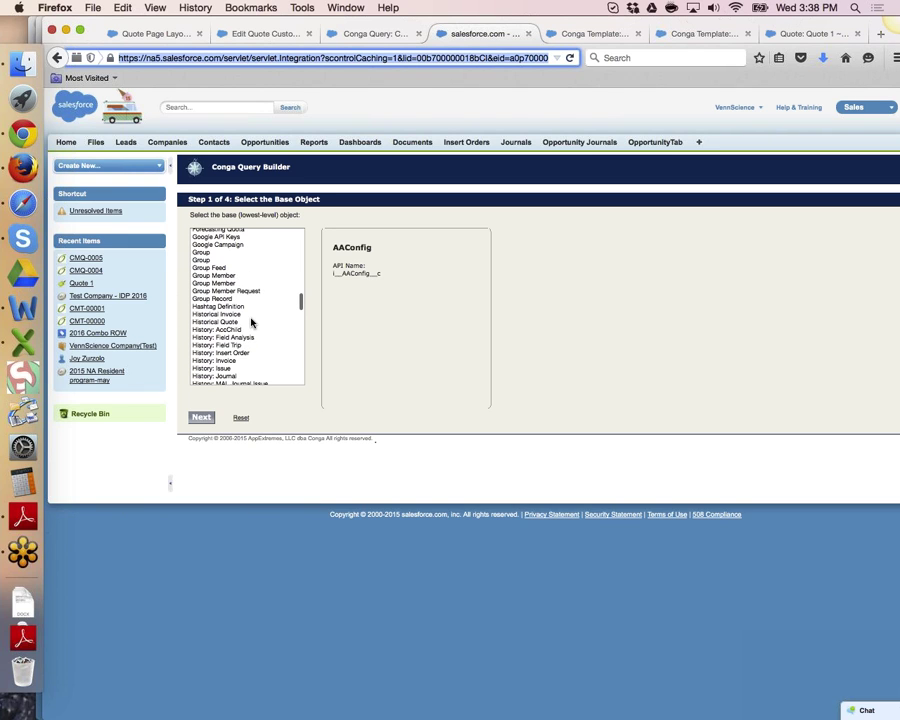
{"action": "scroll", "coordinate": [252, 322], "scroll_direction": "down", "scroll_amount": 5}
{"action": "scroll", "coordinate": [250, 320], "scroll_direction": "down", "scroll_amount": 15}
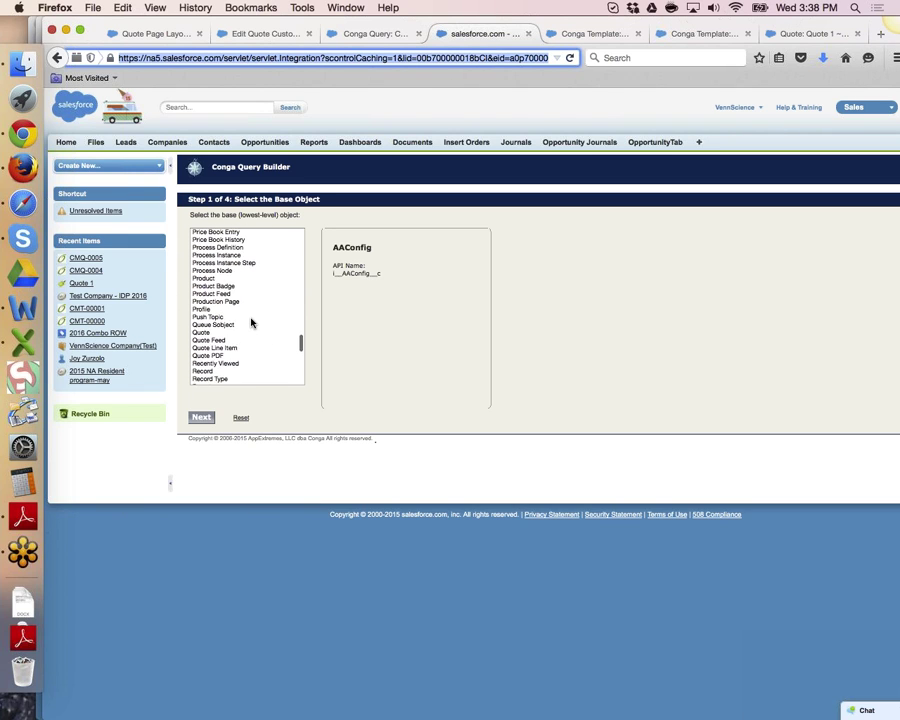
{"action": "left_click", "coordinate": [213, 316]}
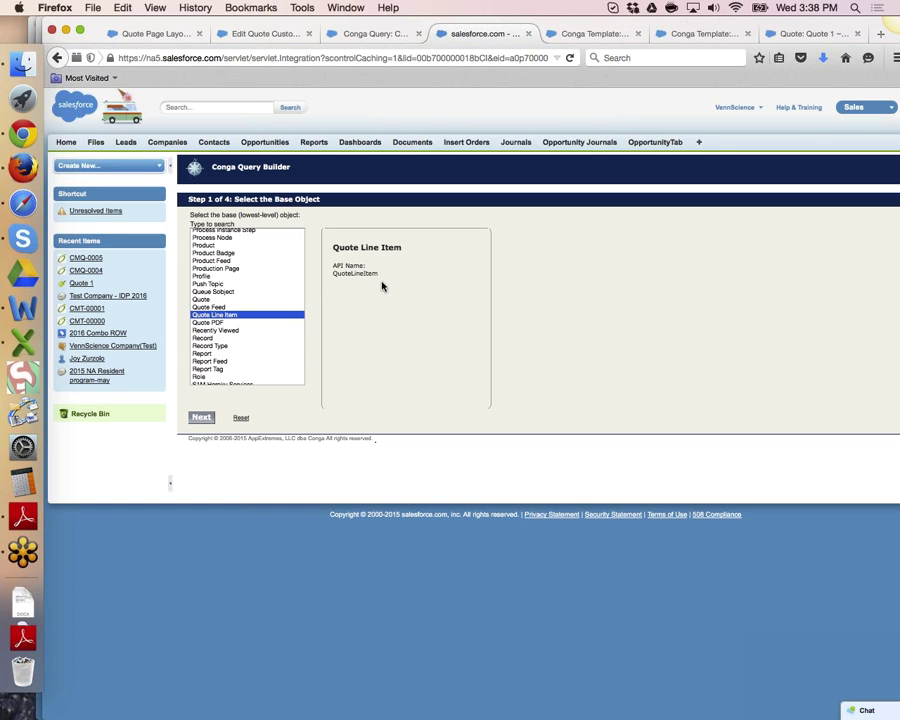
{"action": "left_click", "coordinate": [201, 417]}
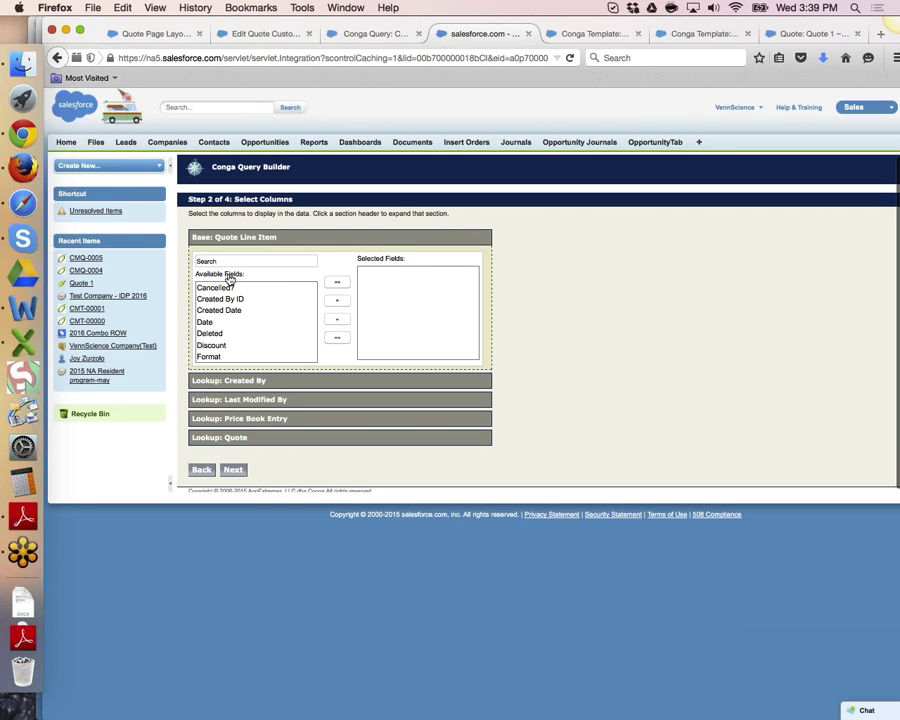
- Check the SOQL statement of the CMQ-0004 query for its selected fields and return to column selection
{"action": "left_click", "coordinate": [376, 34]}
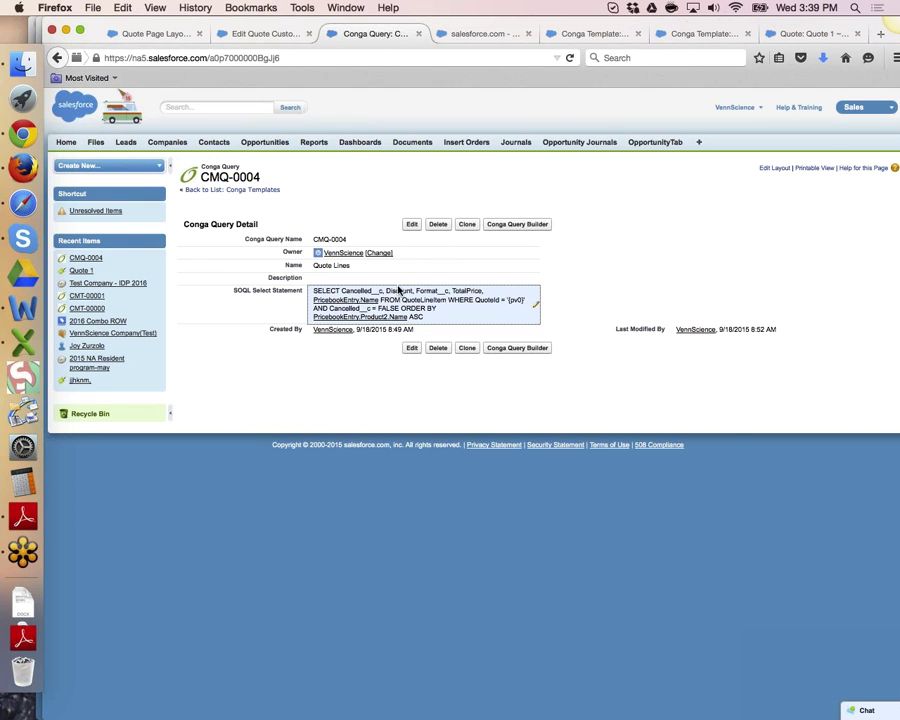
{"action": "left_click", "coordinate": [482, 34]}
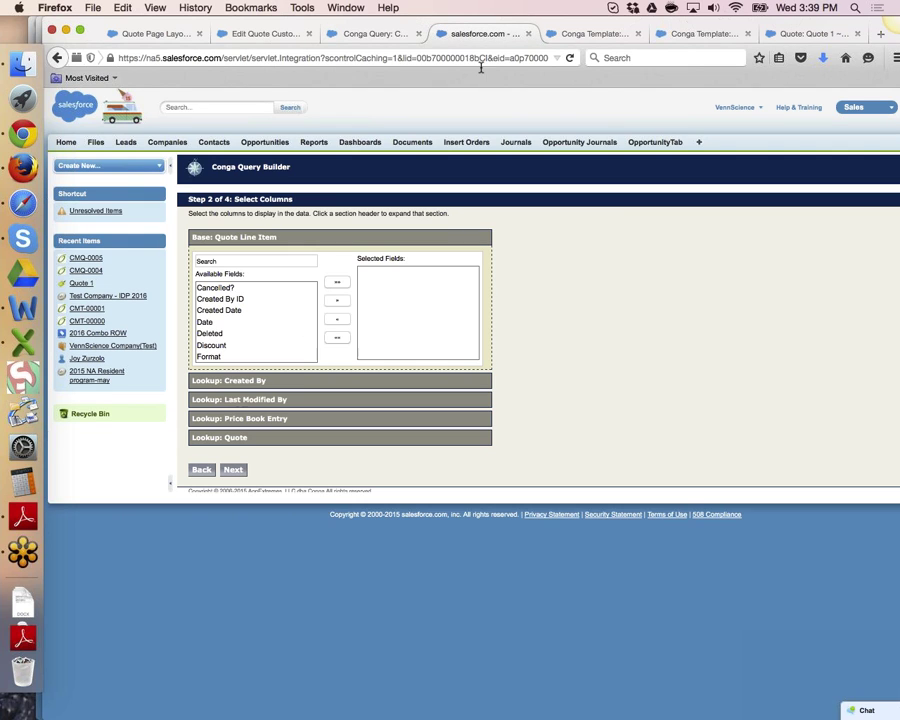
- Add the Cancelled?, Format and Discount fields of Quote Line Item to the query's selected columns, checking them against the CMQ-0004 statement
{"action": "left_click", "coordinate": [222, 299]}
{"action": "left_click", "coordinate": [215, 288]}
{"action": "left_click", "coordinate": [337, 300]}
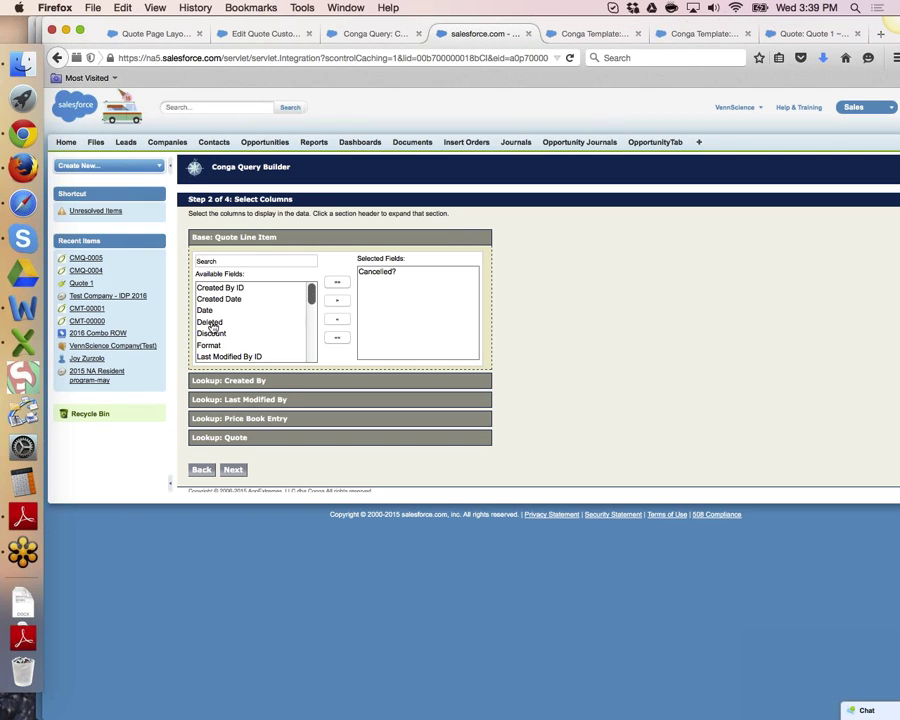
{"action": "double_click", "coordinate": [236, 345]}
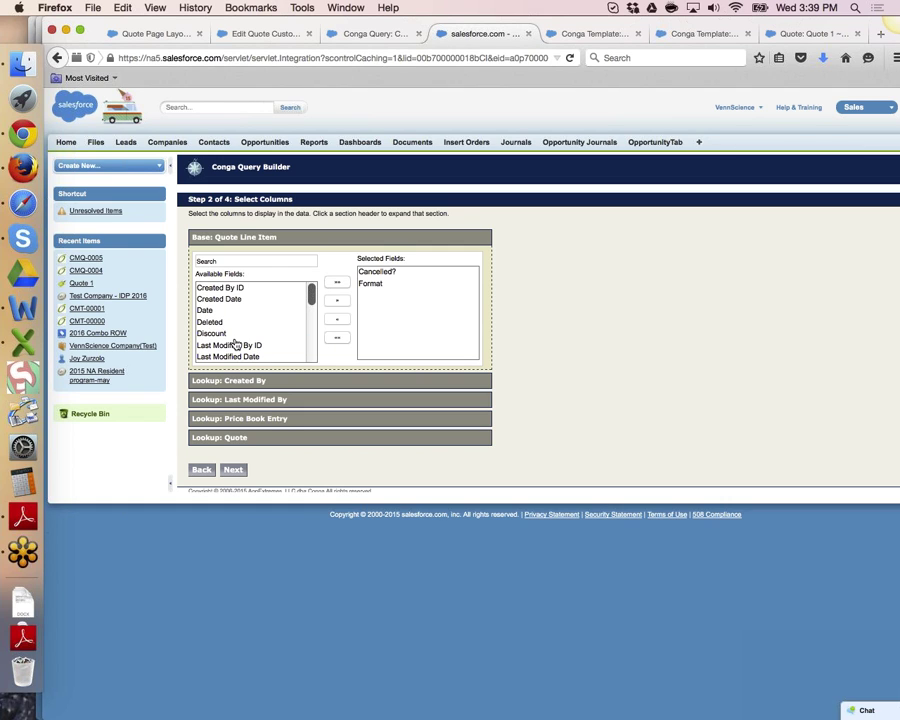
{"action": "scroll", "coordinate": [236, 344], "scroll_direction": "down", "scroll_amount": 1}
{"action": "left_click", "coordinate": [352, 34]}
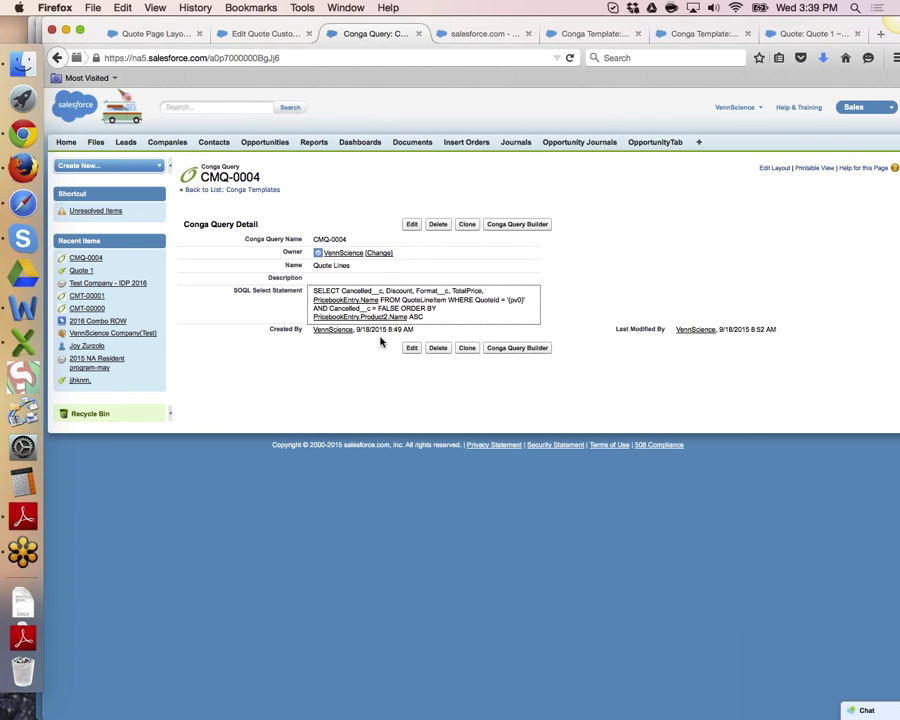
{"action": "left_click", "coordinate": [440, 34]}
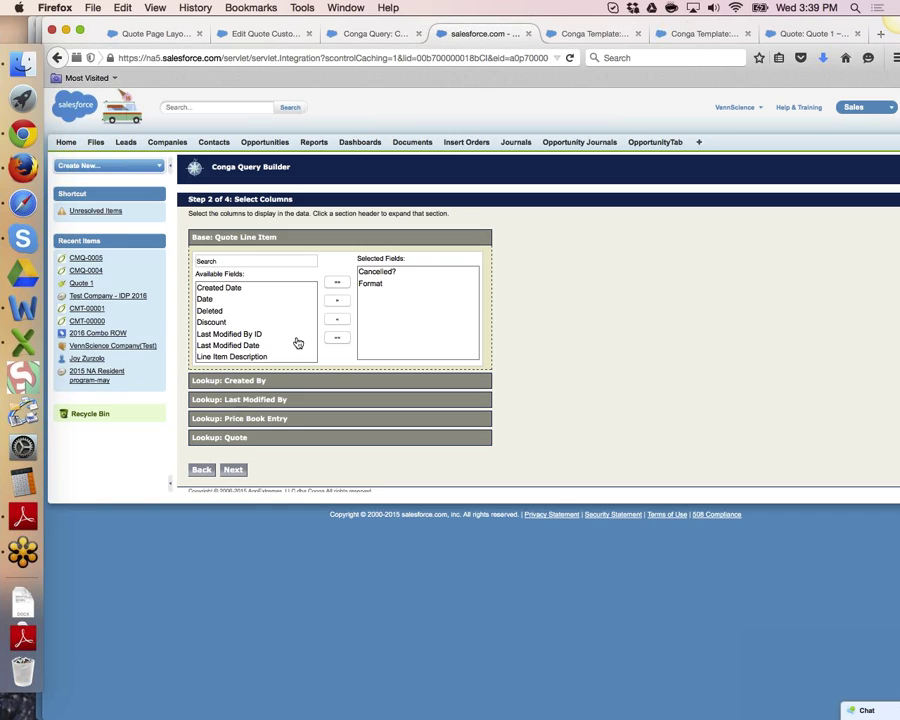
{"action": "left_click", "coordinate": [240, 323]}
{"action": "double_click", "coordinate": [240, 326]}
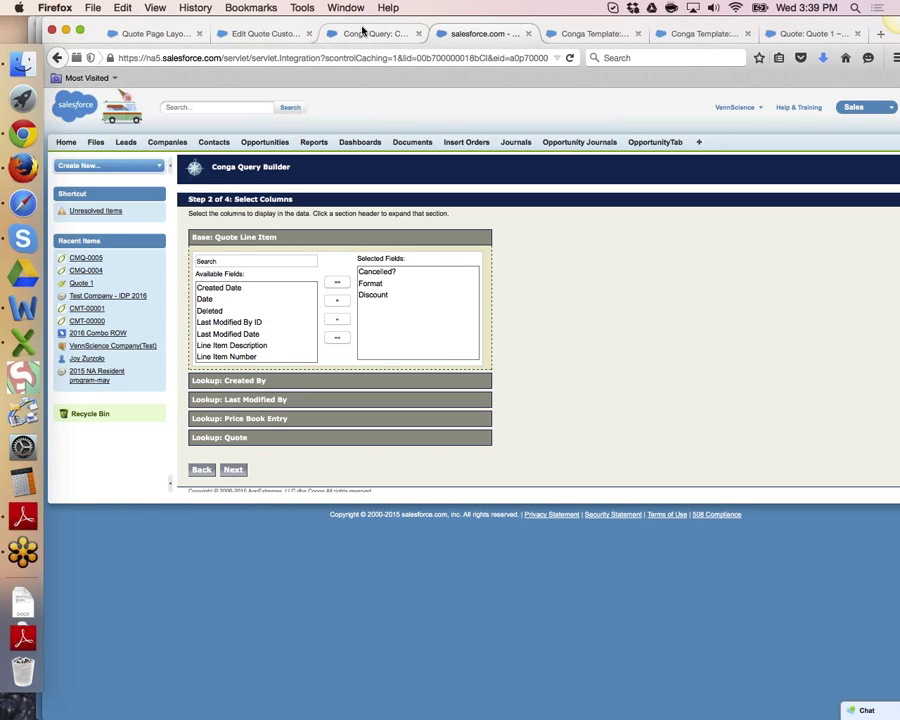
- Check the CMQ-0004 statement for the remaining fields and add Product Name from the Price Book Entry lookup to the selected columns
{"action": "left_click", "coordinate": [363, 33]}
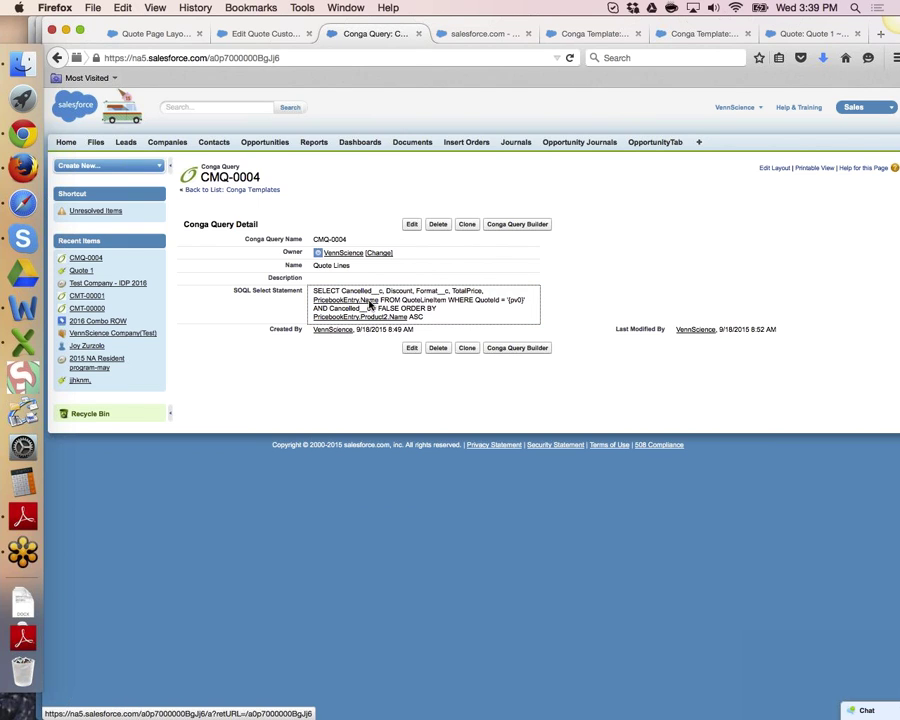
{"action": "left_click", "coordinate": [470, 33]}
{"action": "scroll", "coordinate": [258, 317], "scroll_direction": "down", "scroll_amount": 1}
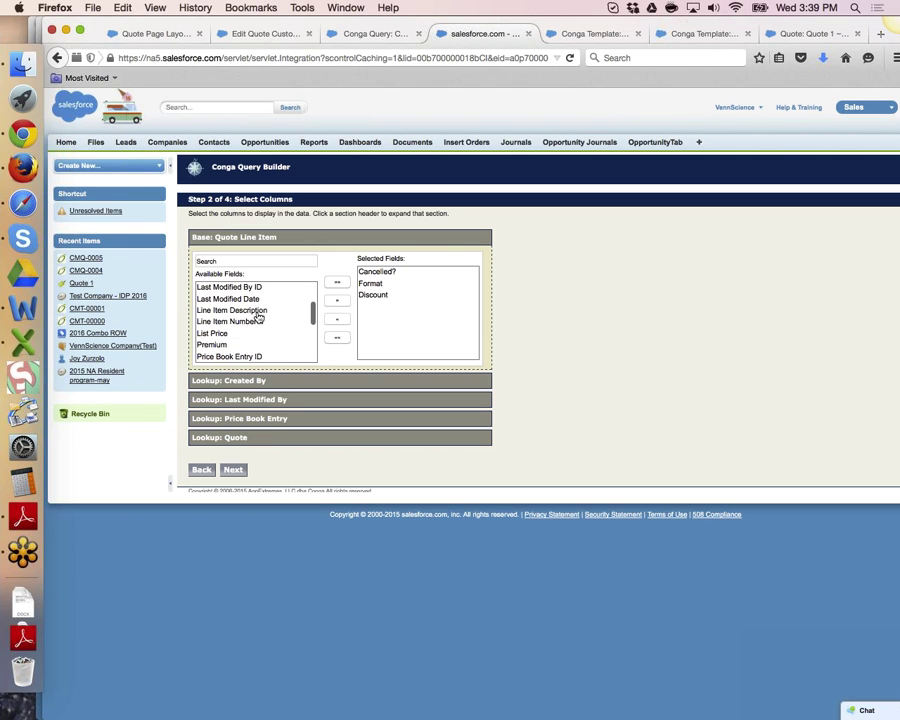
{"action": "scroll", "coordinate": [258, 317], "scroll_direction": "down", "scroll_amount": 3}
{"action": "scroll", "coordinate": [258, 317], "scroll_direction": "up", "scroll_amount": 4}
{"action": "scroll", "coordinate": [258, 317], "scroll_direction": "down", "scroll_amount": 5}
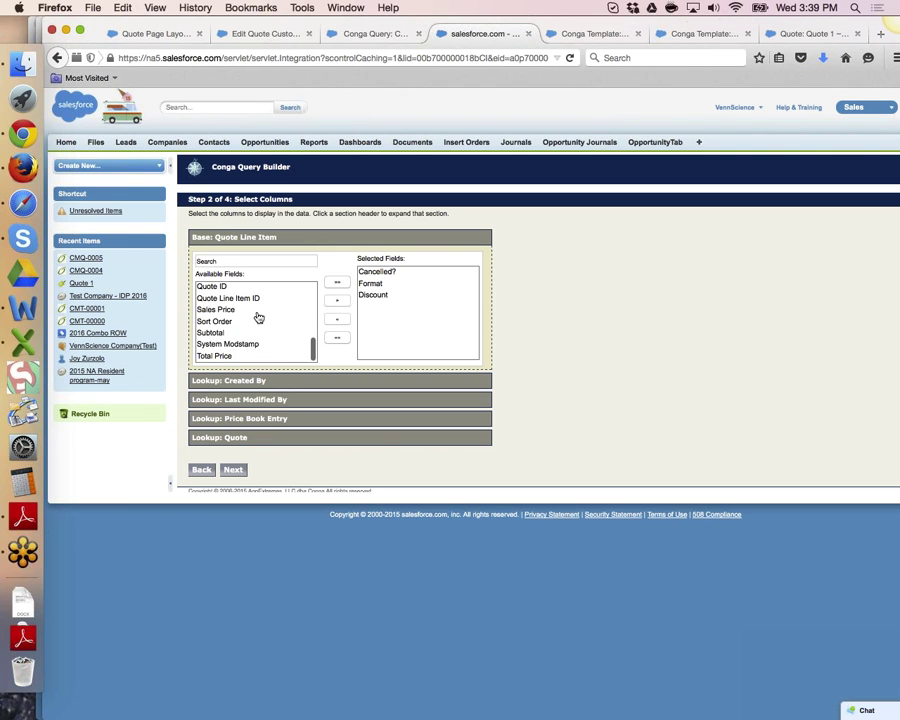
{"action": "left_click", "coordinate": [227, 421]}
{"action": "scroll", "coordinate": [229, 411], "scroll_direction": "down", "scroll_amount": 3}
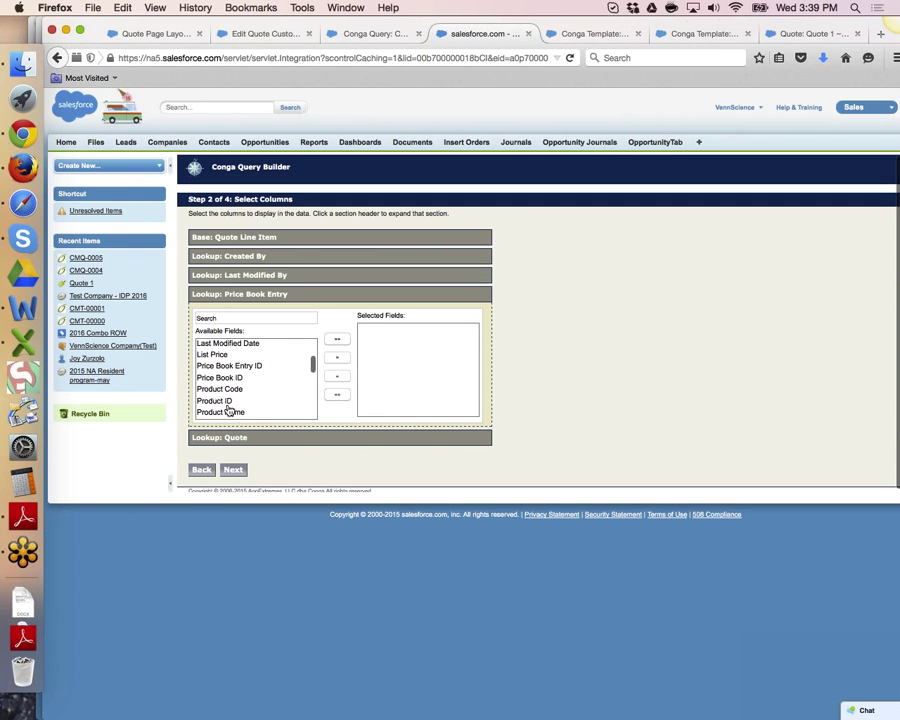
{"action": "scroll", "coordinate": [229, 411], "scroll_direction": "down", "scroll_amount": 1}
{"action": "left_click", "coordinate": [230, 374]}
{"action": "left_click", "coordinate": [338, 359]}
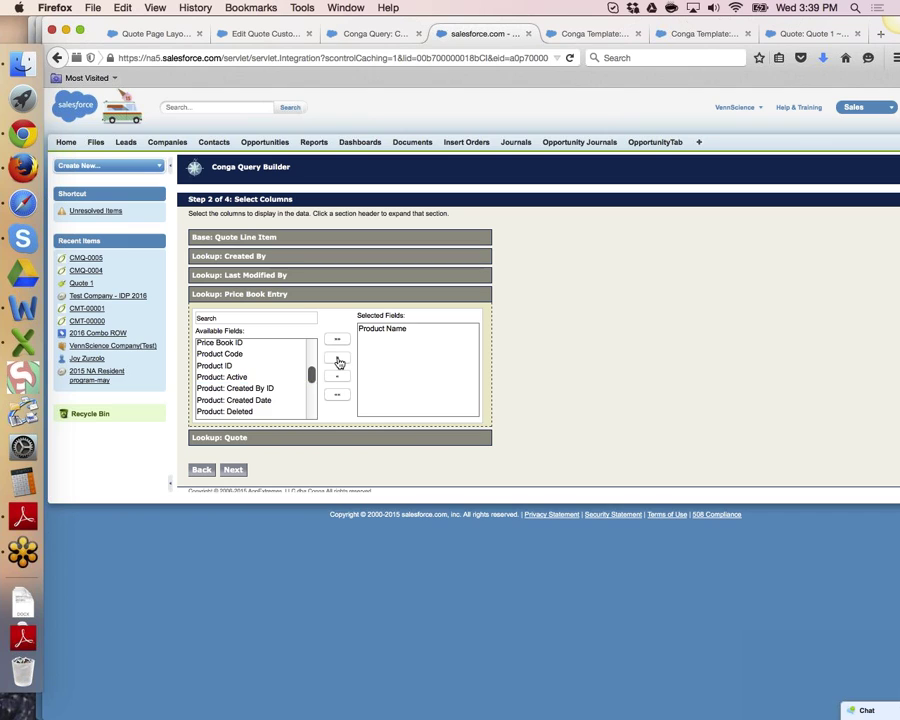
- Add Product: Product Name from the Price Book Entry lookup to the selected columns and advance to the selection criteria
{"action": "scroll", "coordinate": [280, 408], "scroll_direction": "down", "scroll_amount": 2}
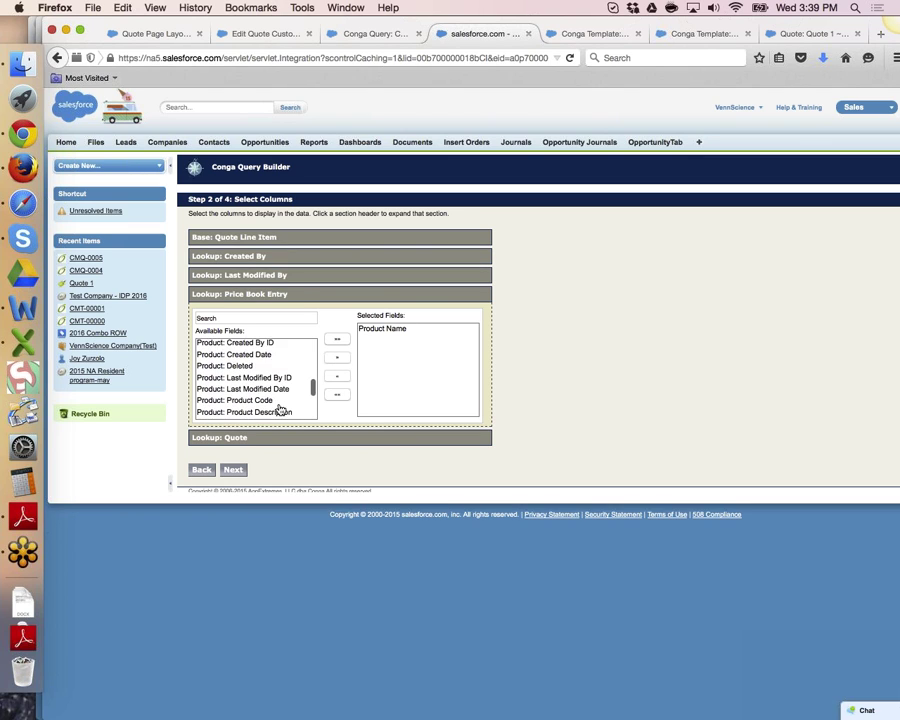
{"action": "scroll", "coordinate": [281, 410], "scroll_direction": "down", "scroll_amount": 2}
{"action": "scroll", "coordinate": [281, 410], "scroll_direction": "down", "scroll_amount": 2}
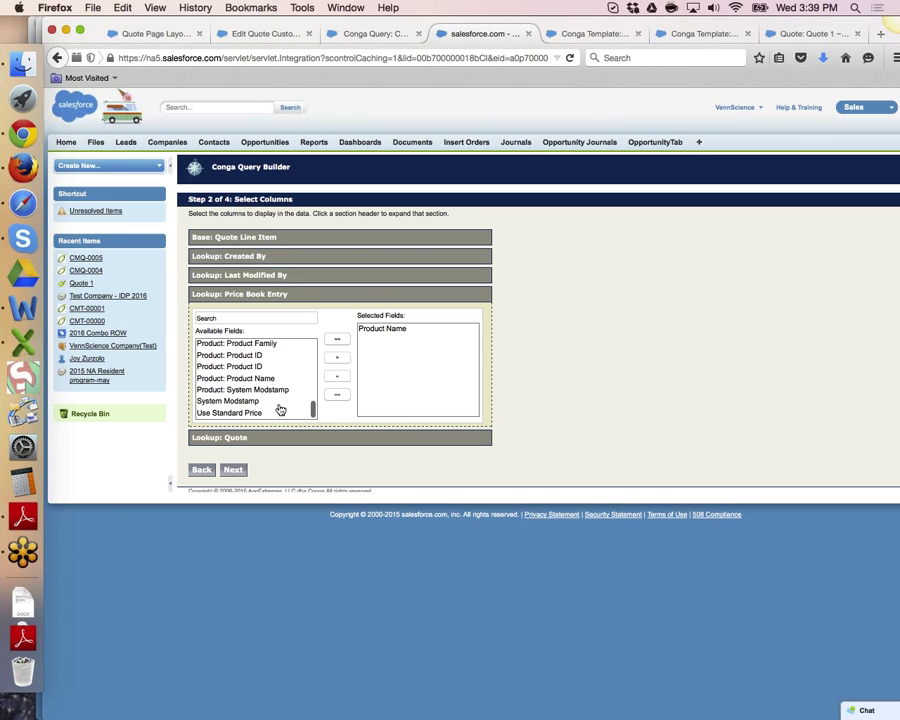
{"action": "scroll", "coordinate": [281, 410], "scroll_direction": "up", "scroll_amount": 3}
{"action": "scroll", "coordinate": [281, 410], "scroll_direction": "up", "scroll_amount": 3}
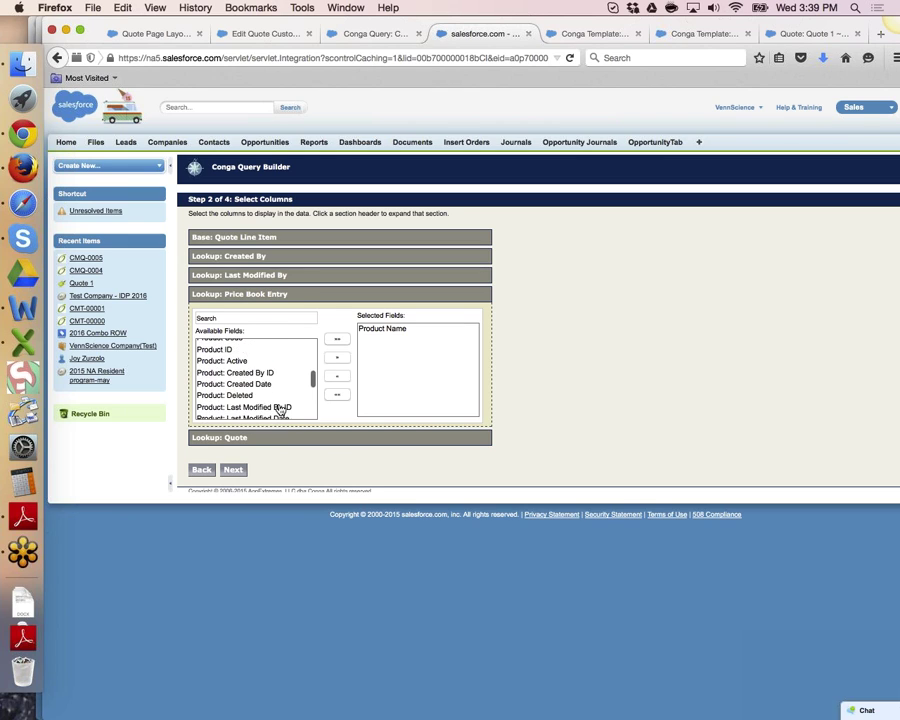
{"action": "scroll", "coordinate": [281, 410], "scroll_direction": "down", "scroll_amount": 1}
{"action": "scroll", "coordinate": [281, 410], "scroll_direction": "down", "scroll_amount": 4}
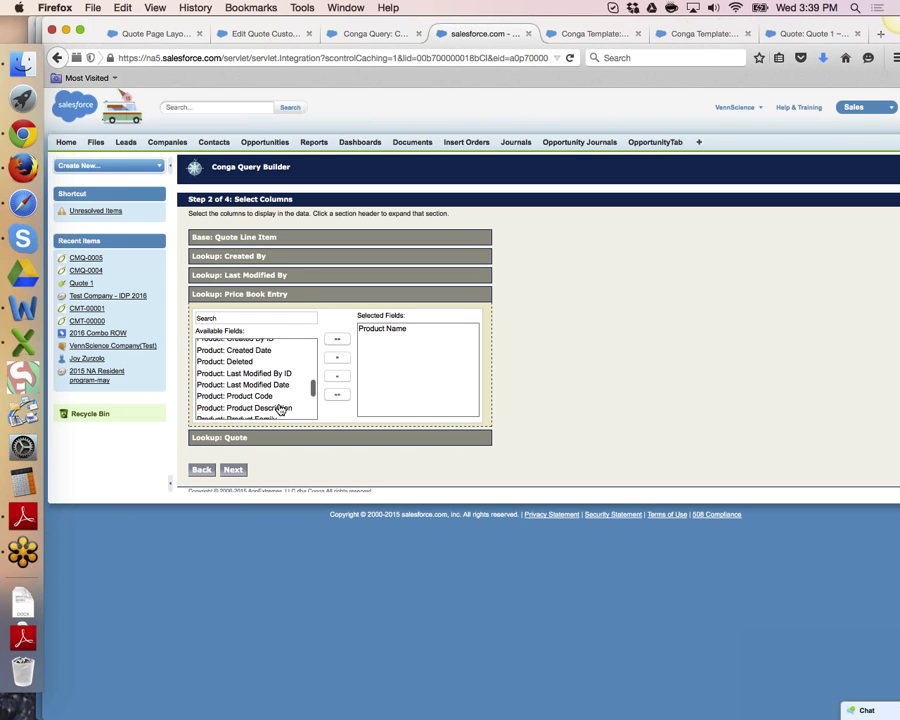
{"action": "left_click", "coordinate": [296, 377]}
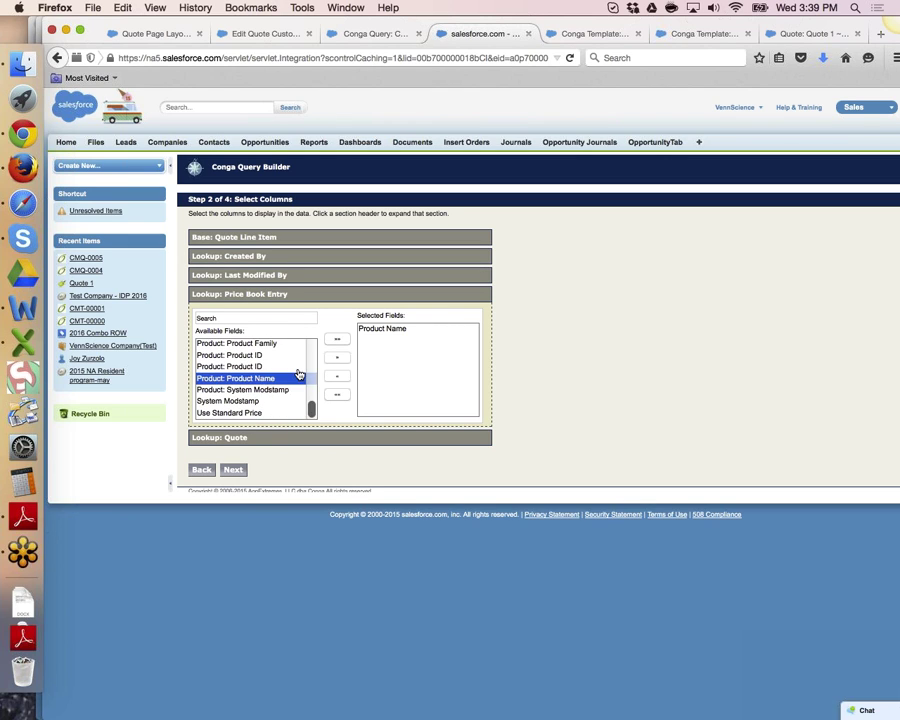
{"action": "left_click", "coordinate": [336, 378]}
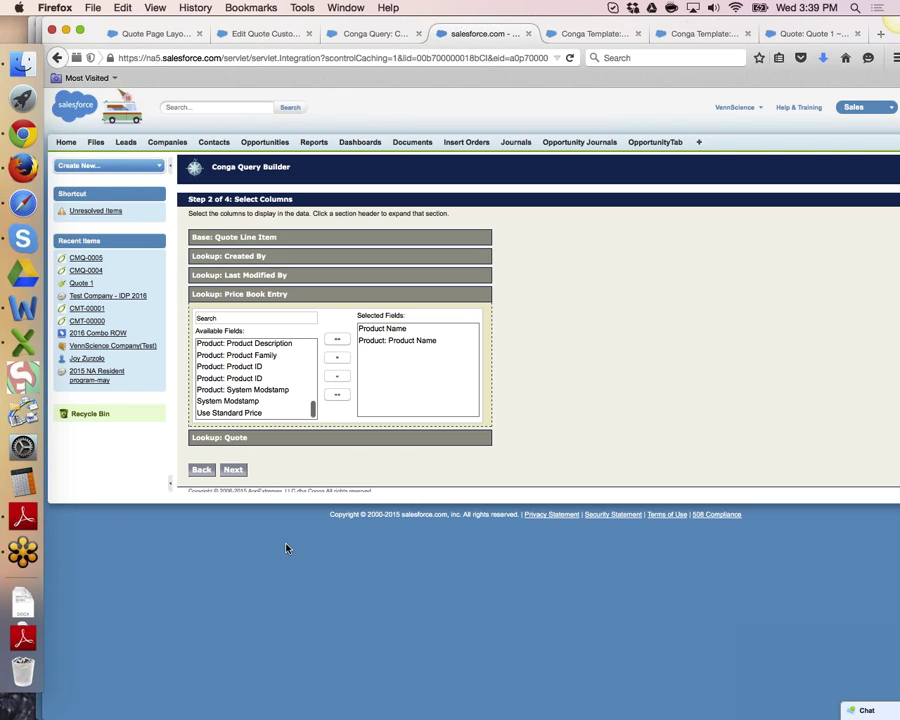
{"action": "left_click", "coordinate": [231, 476]}
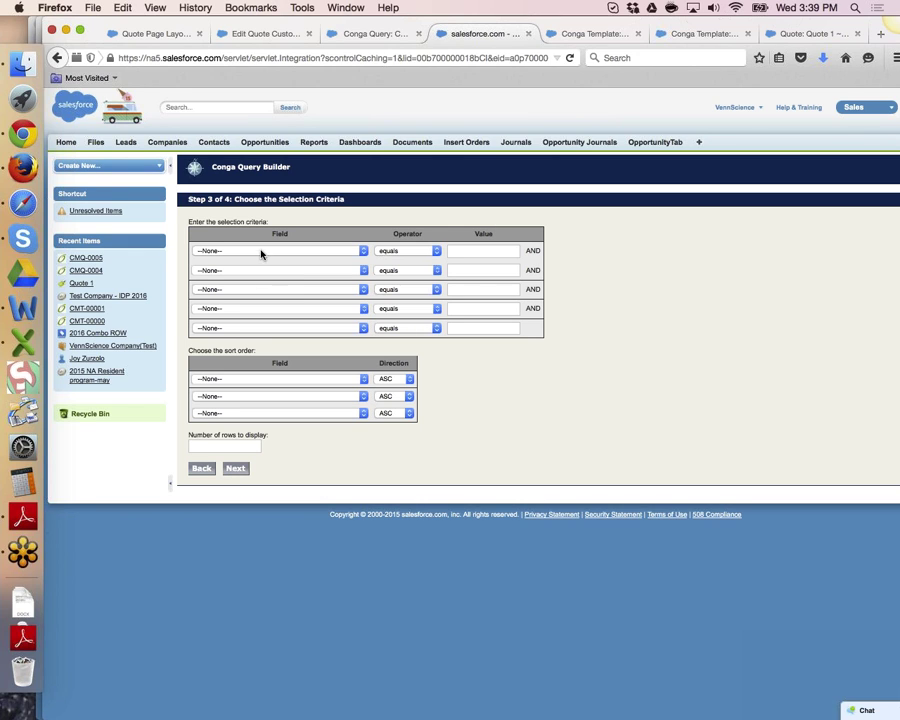
- Review the WHERE clause of the CMQ-0004 query and set the first selection criterion's field to Quote ID with the equals operator
{"action": "left_click", "coordinate": [368, 38]}
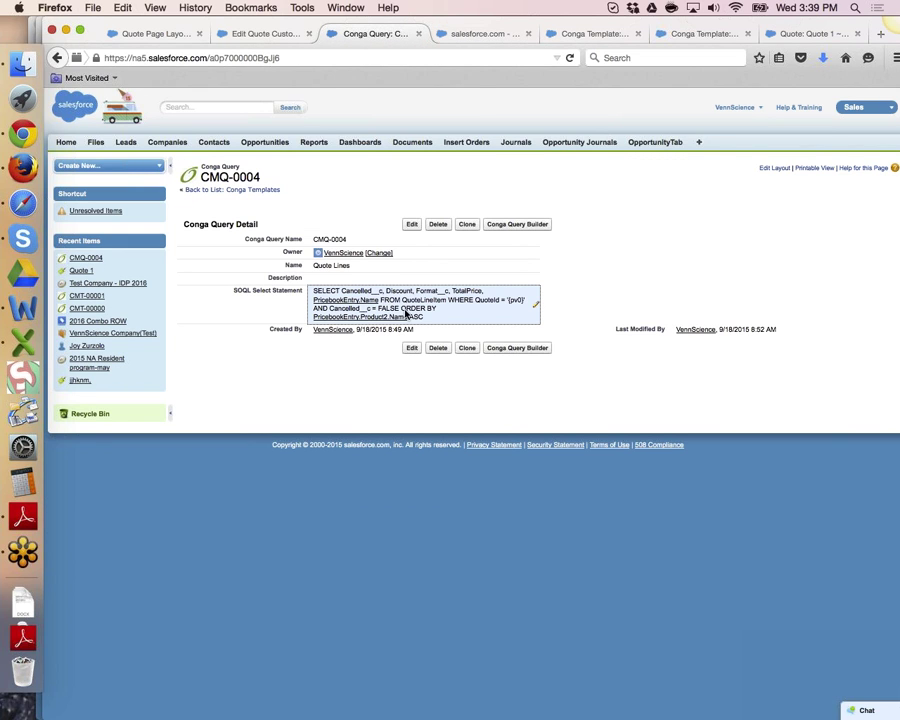
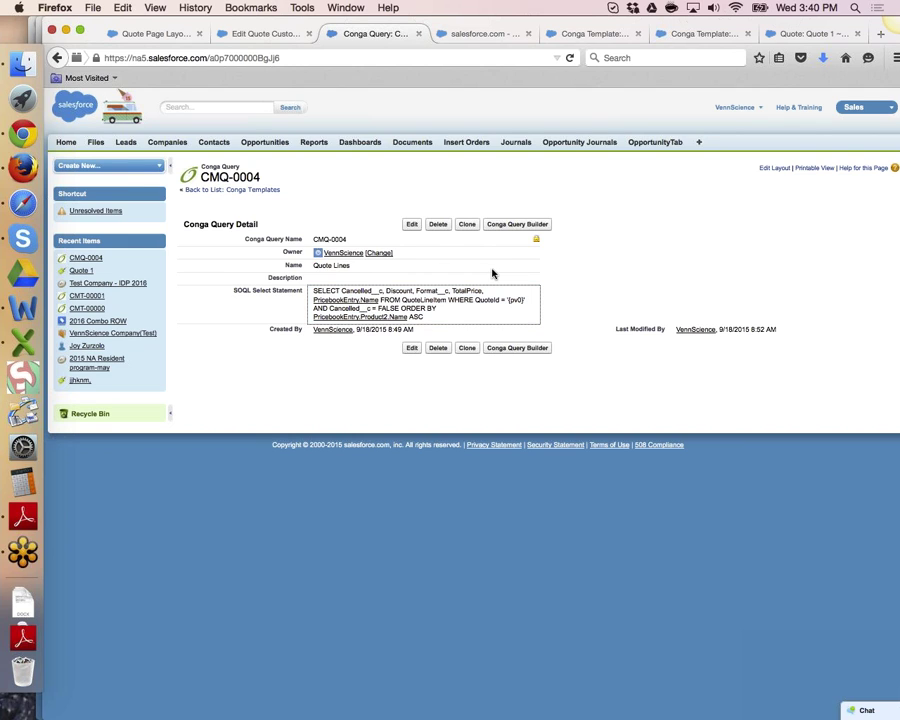
{"action": "key", "text": "ctrl+Tab"}
{"action": "left_click", "coordinate": [346, 250]}
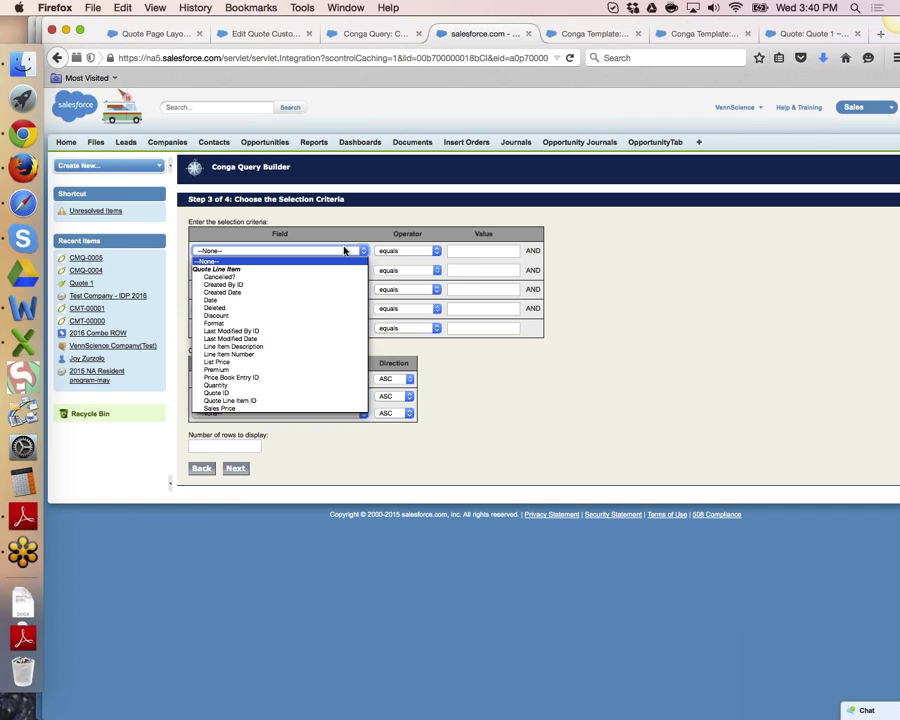
{"action": "scroll", "coordinate": [320, 304], "scroll_direction": "down", "scroll_amount": 2}
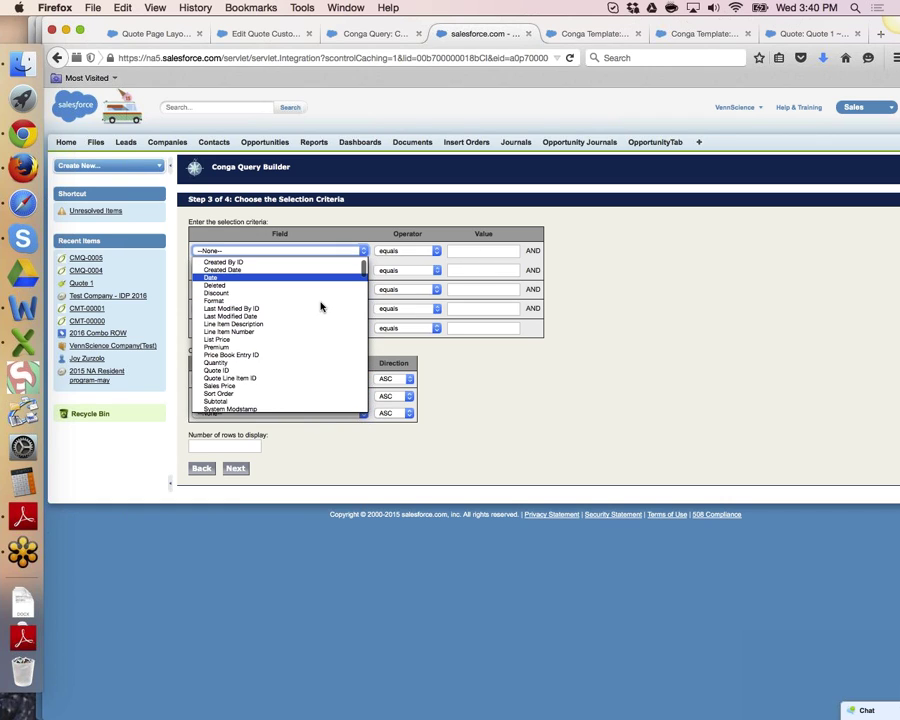
{"action": "left_click", "coordinate": [235, 356]}
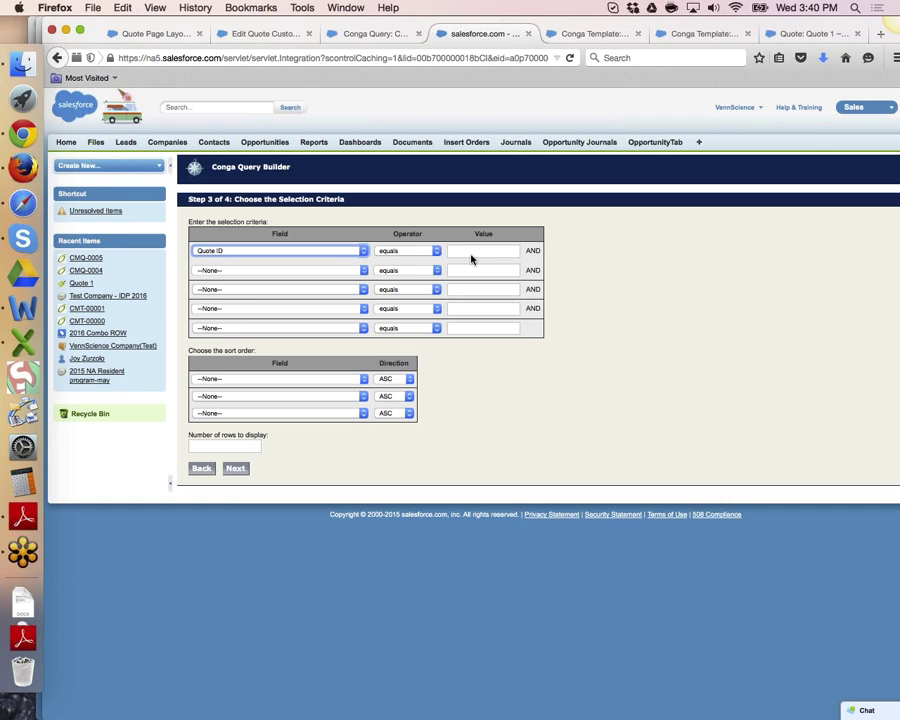
- Check the CMQ-0004 statement's second condition and set the second selection criterion to Cancelled? equals FALSE
{"action": "left_click", "coordinate": [353, 33]}
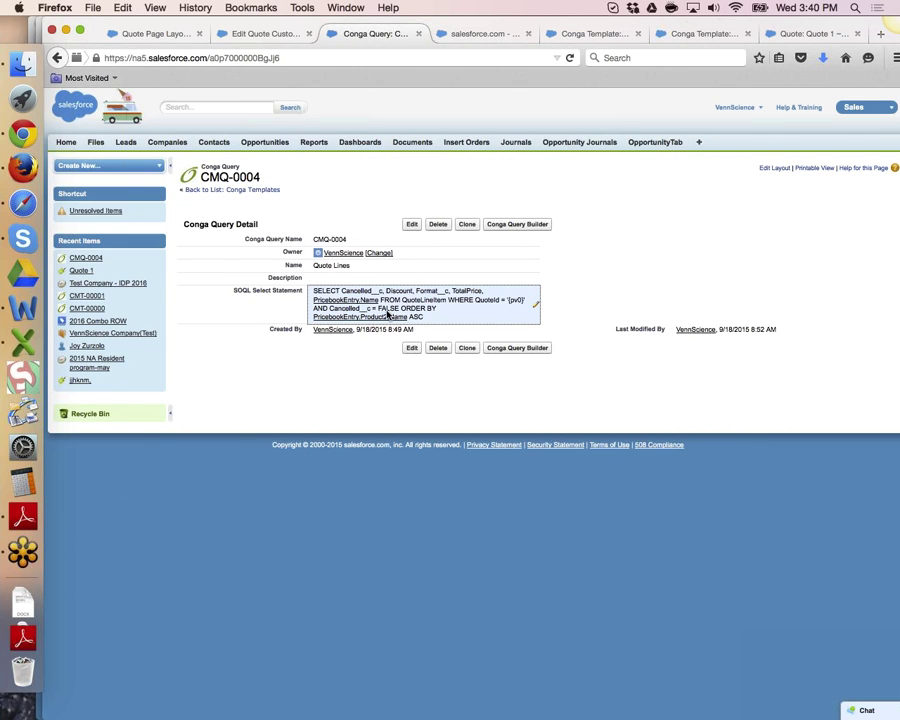
{"action": "left_click", "coordinate": [484, 33]}
{"action": "left_click", "coordinate": [278, 271]}
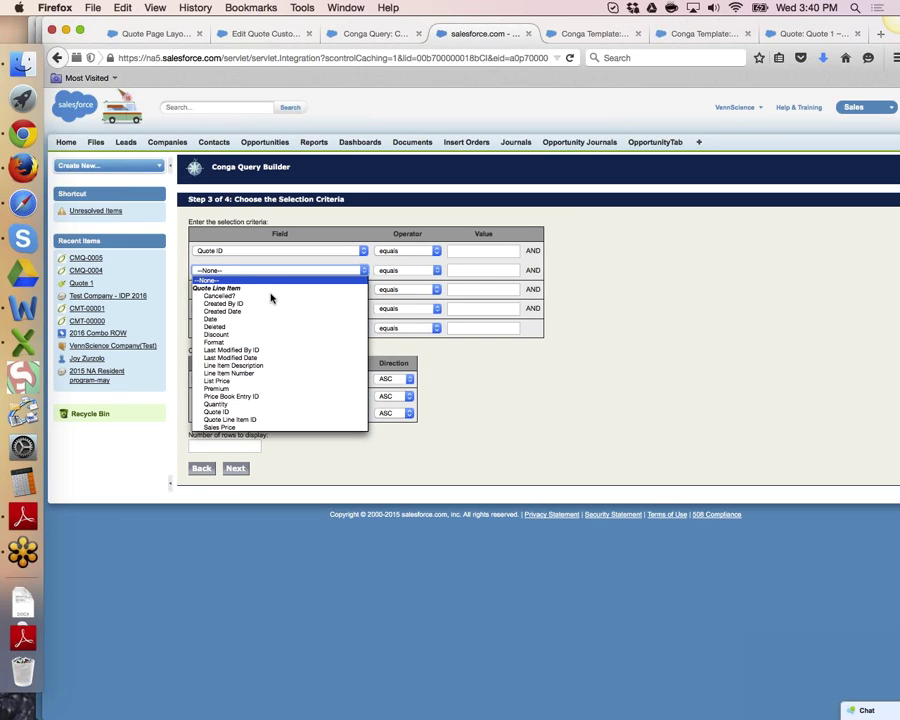
{"action": "left_click", "coordinate": [269, 296]}
{"action": "left_click", "coordinate": [486, 268]}
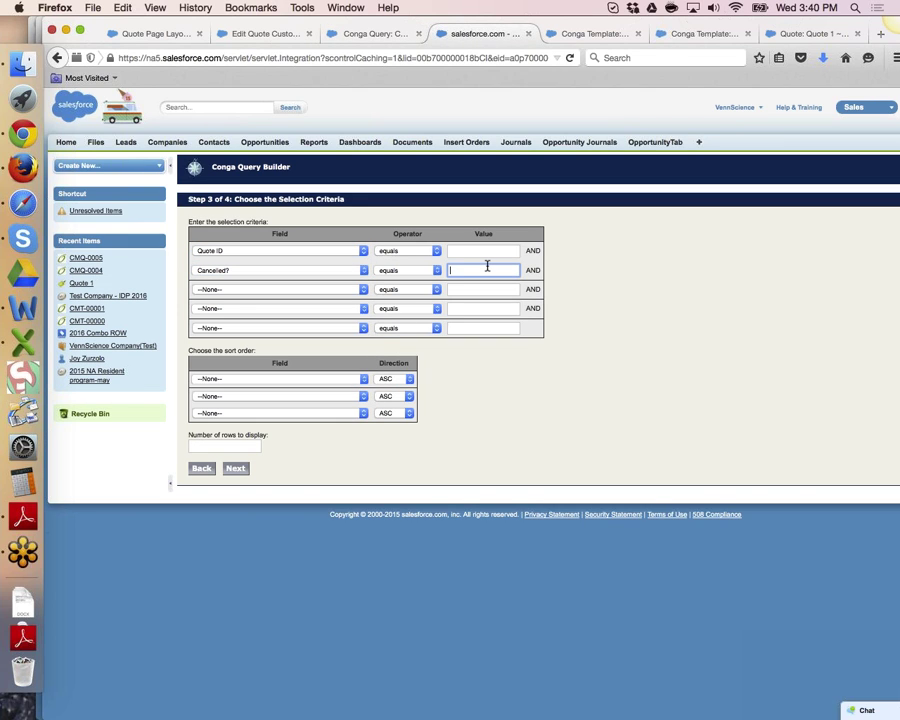
{"action": "type", "text": "FALSE"}
{"action": "left_click", "coordinate": [565, 375]}
- Sort the query by Product: Product Name in ascending order, matching the CMQ-0004 statement, and advance to testing the results
{"action": "left_click", "coordinate": [388, 36]}
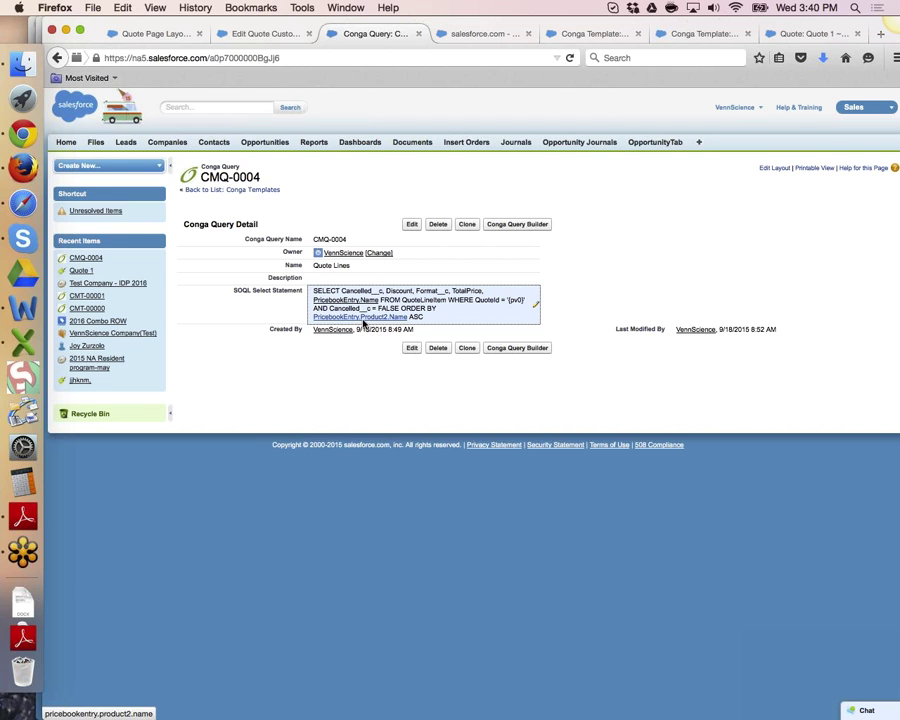
{"action": "left_click", "coordinate": [484, 34]}
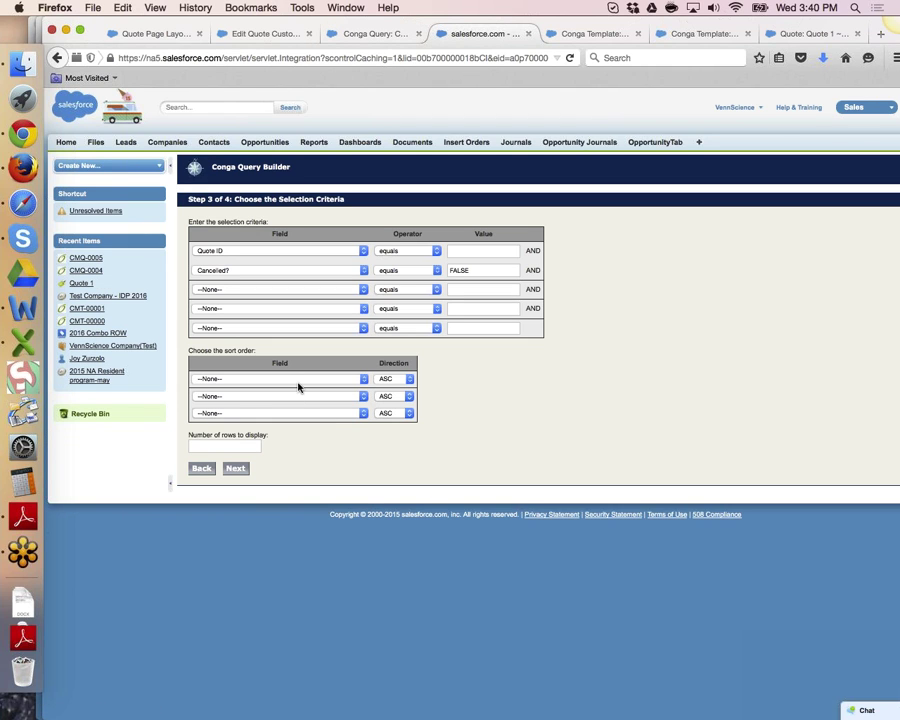
{"action": "left_click", "coordinate": [299, 380]}
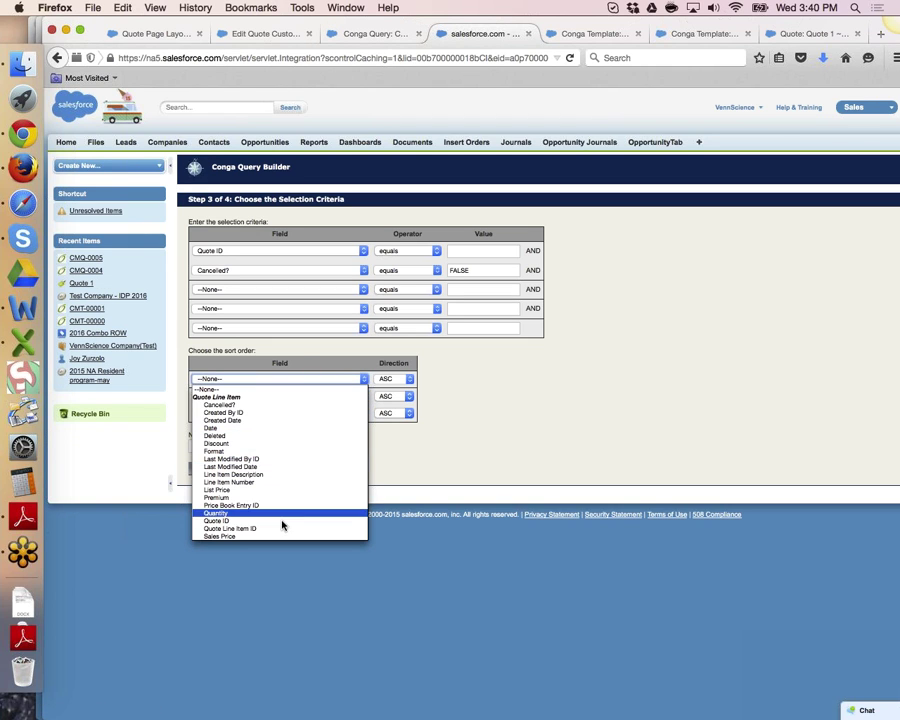
{"action": "scroll", "coordinate": [282, 525], "scroll_direction": "down", "scroll_amount": 2}
{"action": "scroll", "coordinate": [282, 525], "scroll_direction": "down", "scroll_amount": 5}
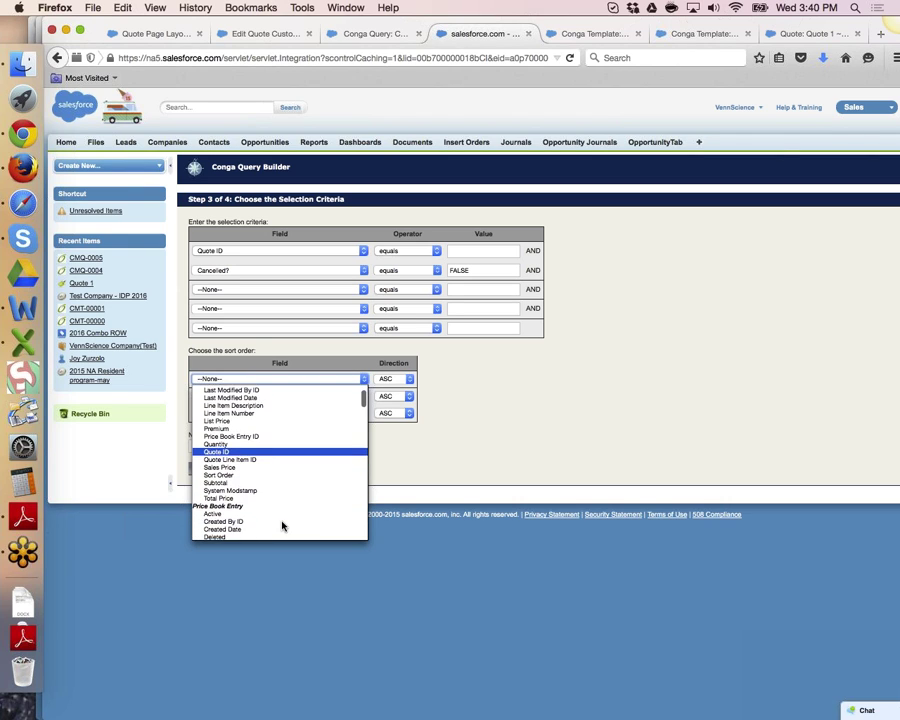
{"action": "scroll", "coordinate": [282, 525], "scroll_direction": "down", "scroll_amount": 1}
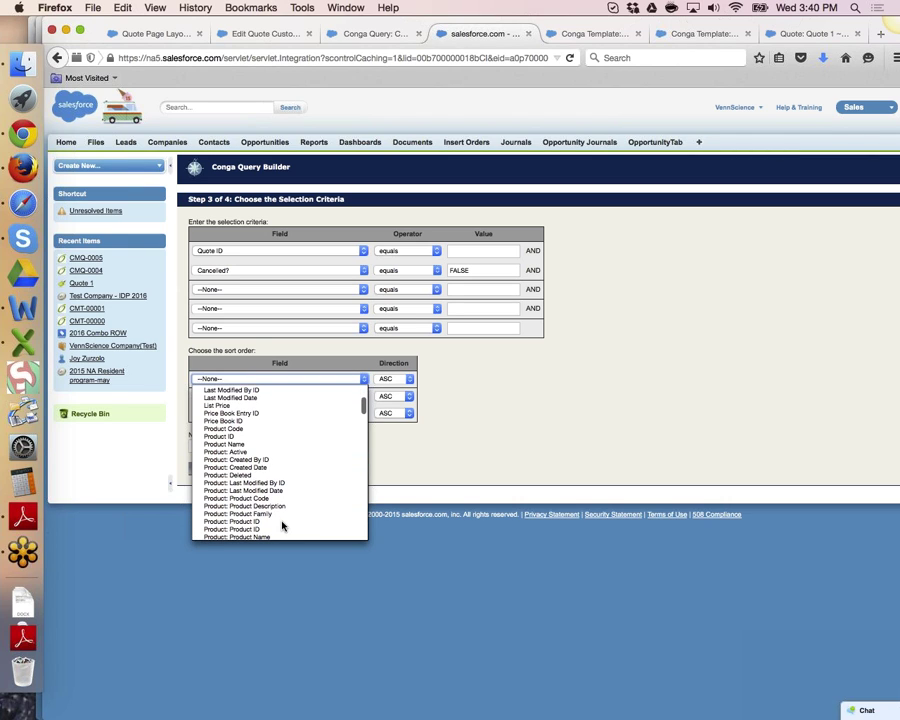
{"action": "left_click", "coordinate": [280, 536]}
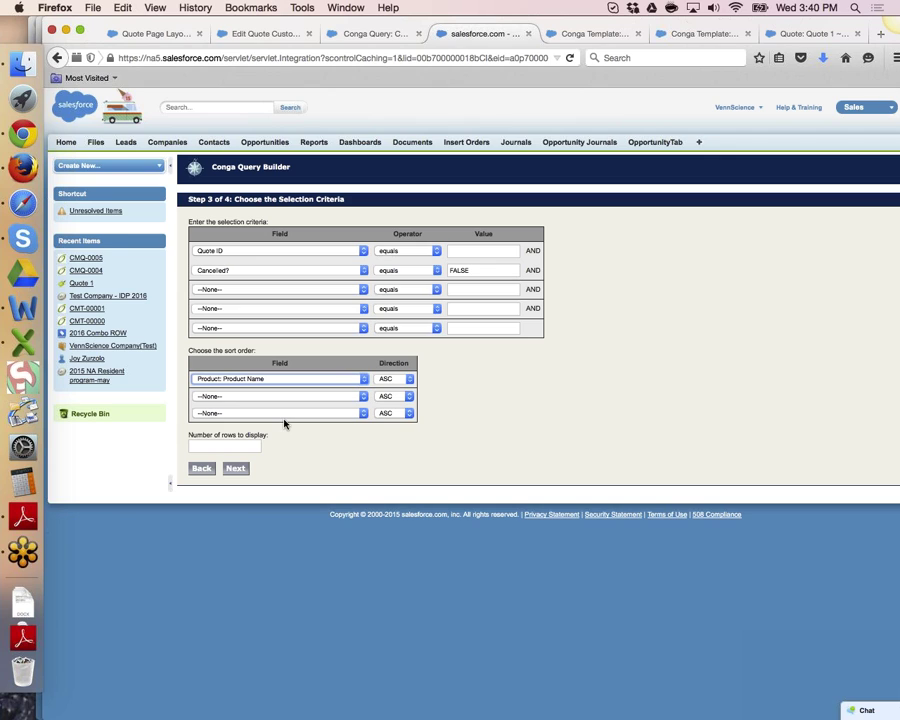
{"action": "left_click", "coordinate": [235, 470]}
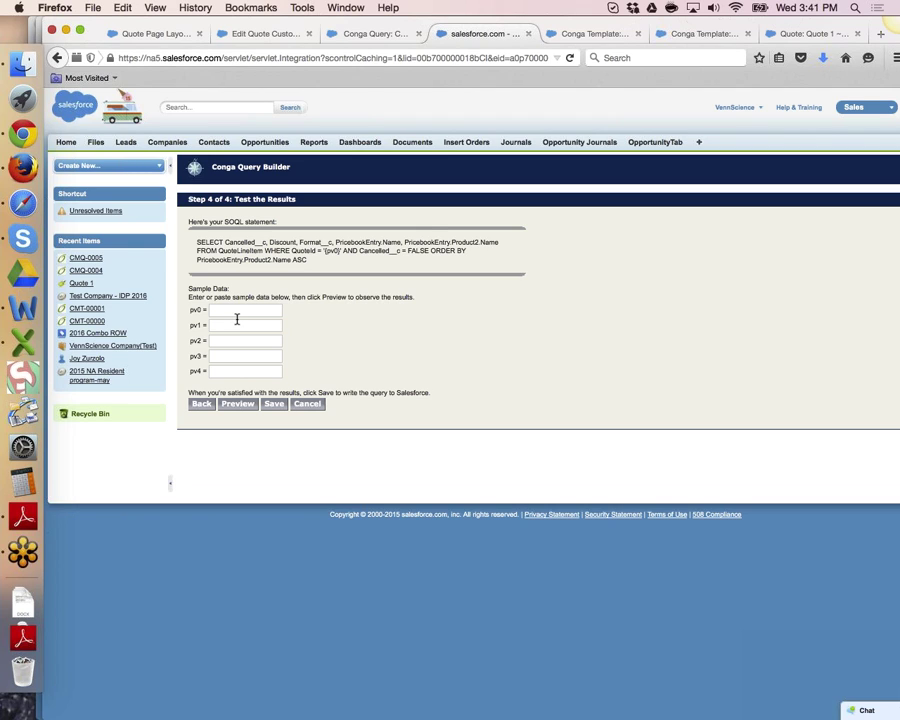
- From the CMT-00000 template page, open the Test Company - IDP 2016 opportunity, list its quotes and open Quote 1
{"action": "left_click", "coordinate": [235, 402]}
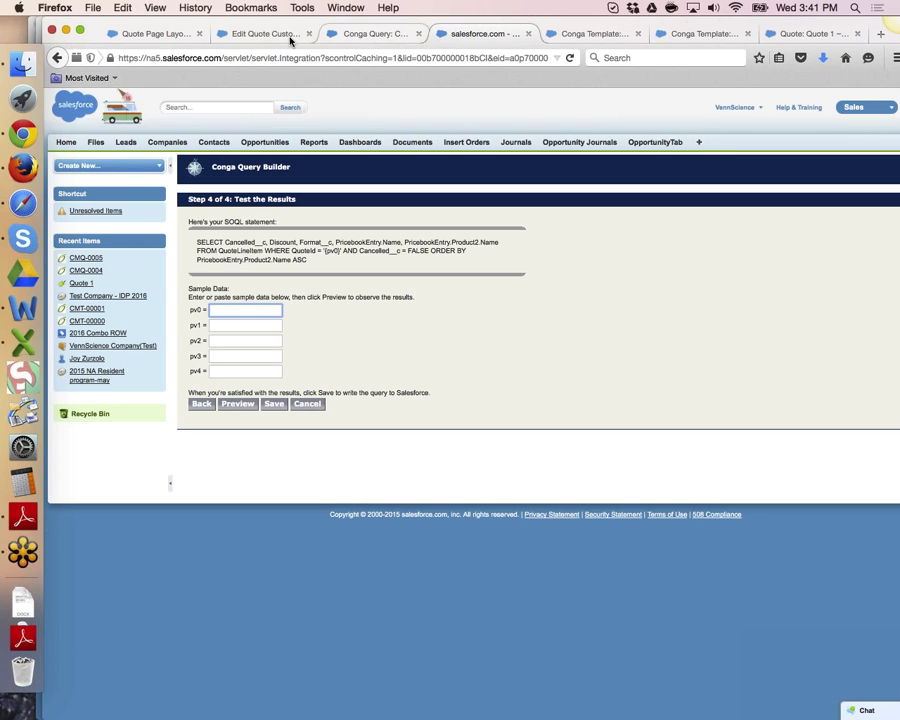
{"action": "left_click", "coordinate": [182, 33]}
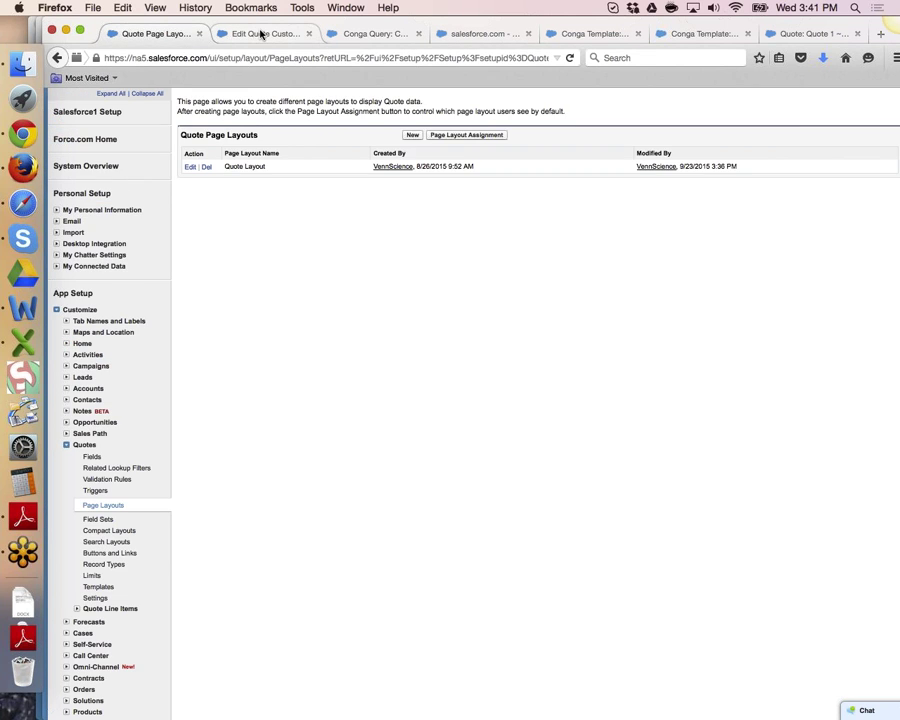
{"action": "left_click", "coordinate": [237, 32]}
{"action": "left_click", "coordinate": [560, 34]}
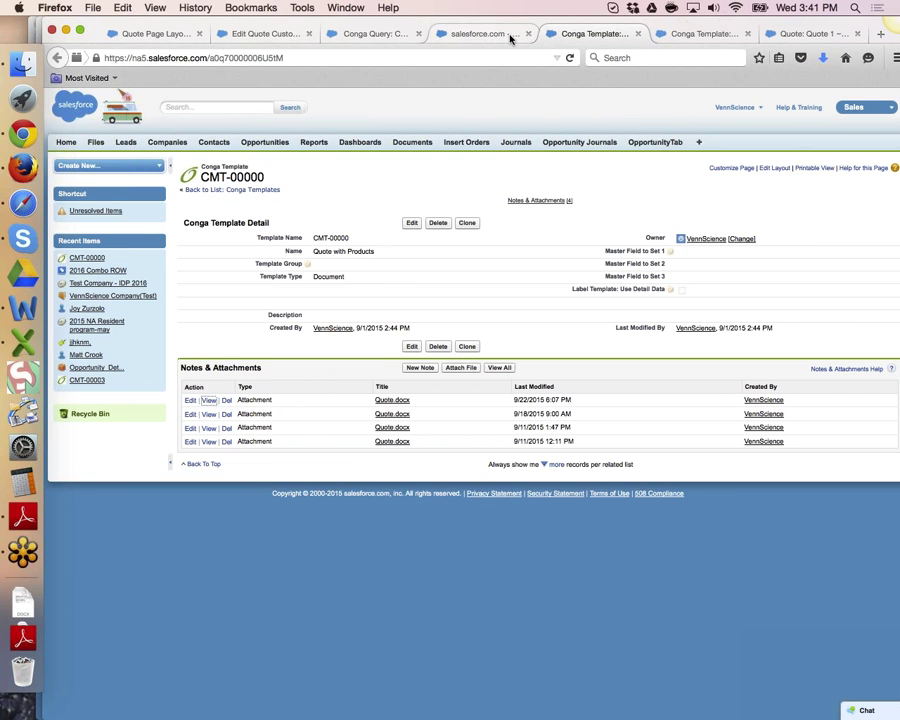
{"action": "left_click", "coordinate": [510, 37]}
{"action": "left_click", "coordinate": [587, 34]}
{"action": "left_click", "coordinate": [77, 283]}
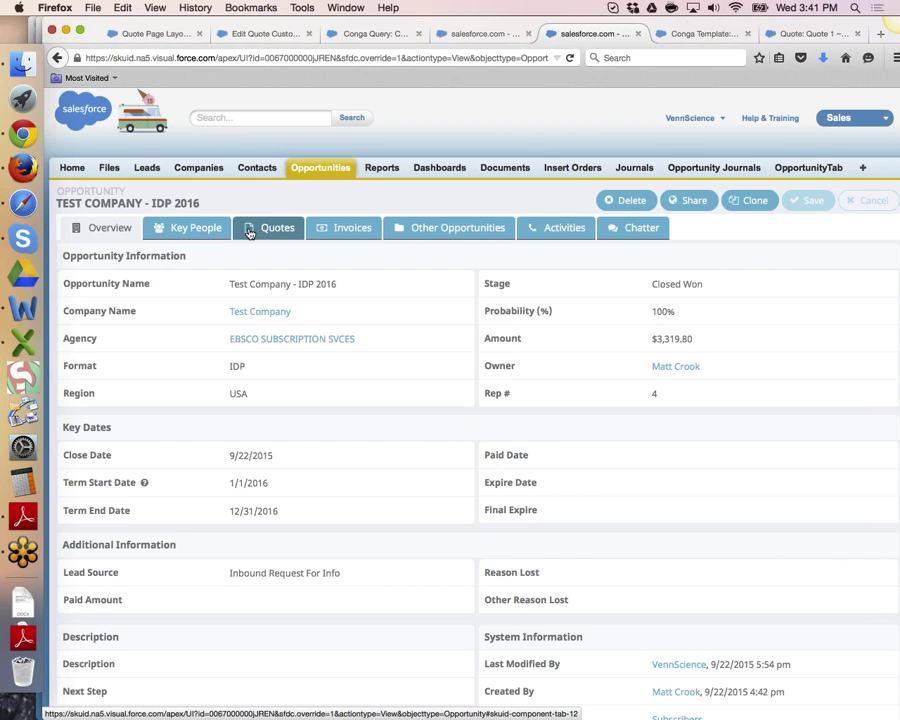
{"action": "left_click", "coordinate": [250, 229]}
{"action": "left_click", "coordinate": [200, 351]}
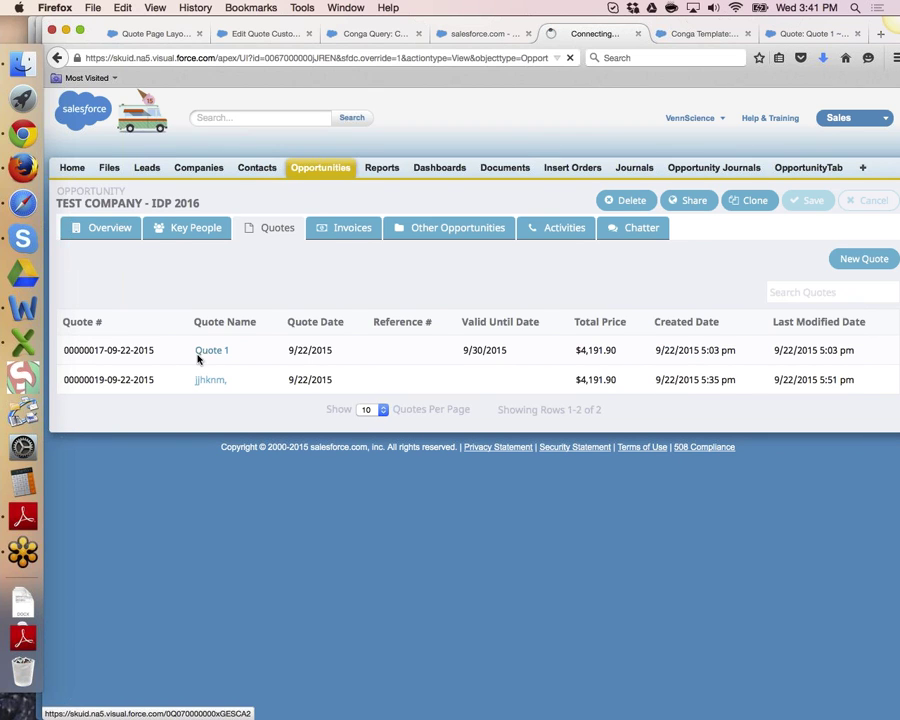
- Test the Conga query by entering Quote 1's record ID as the pv0 sample value and previewing the results
{"action": "double_click", "coordinate": [248, 57]}
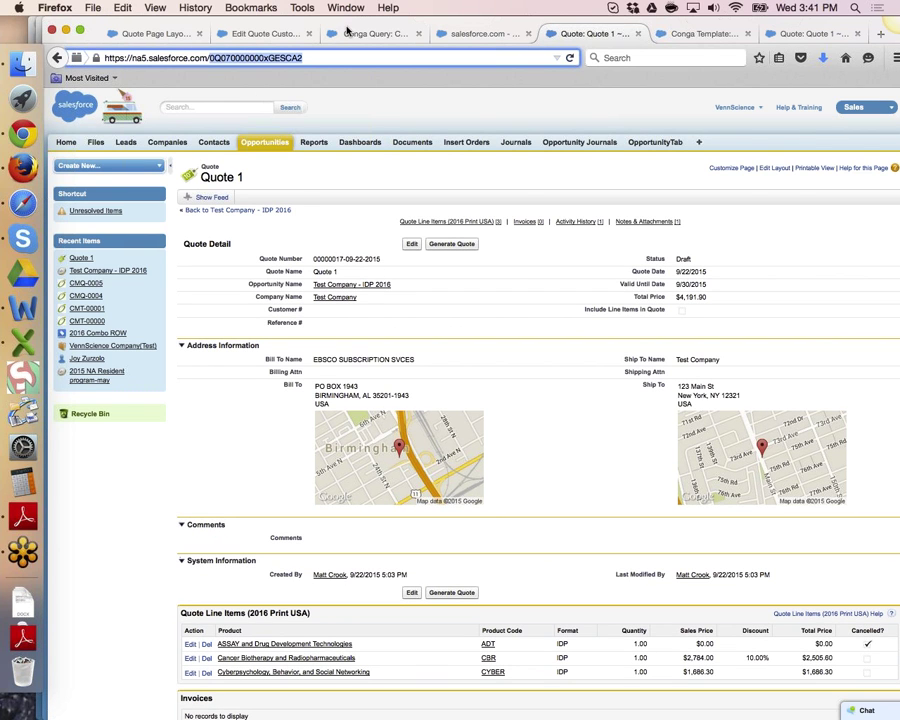
{"action": "left_click", "coordinate": [455, 34]}
{"action": "type", "text": "0Q070000000xGESCA2"}
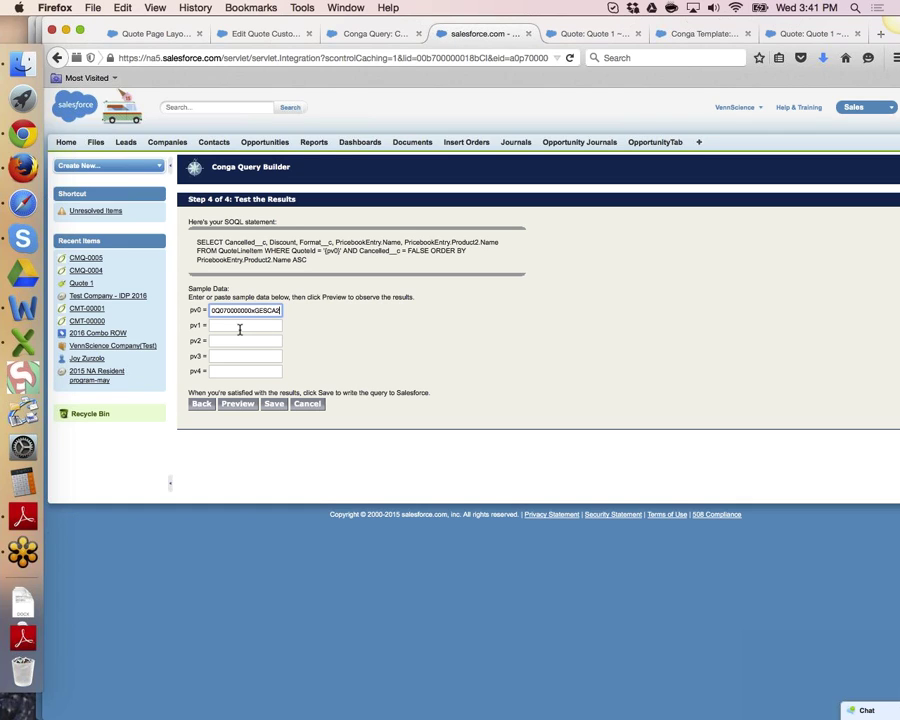
{"action": "left_click", "coordinate": [240, 330]}
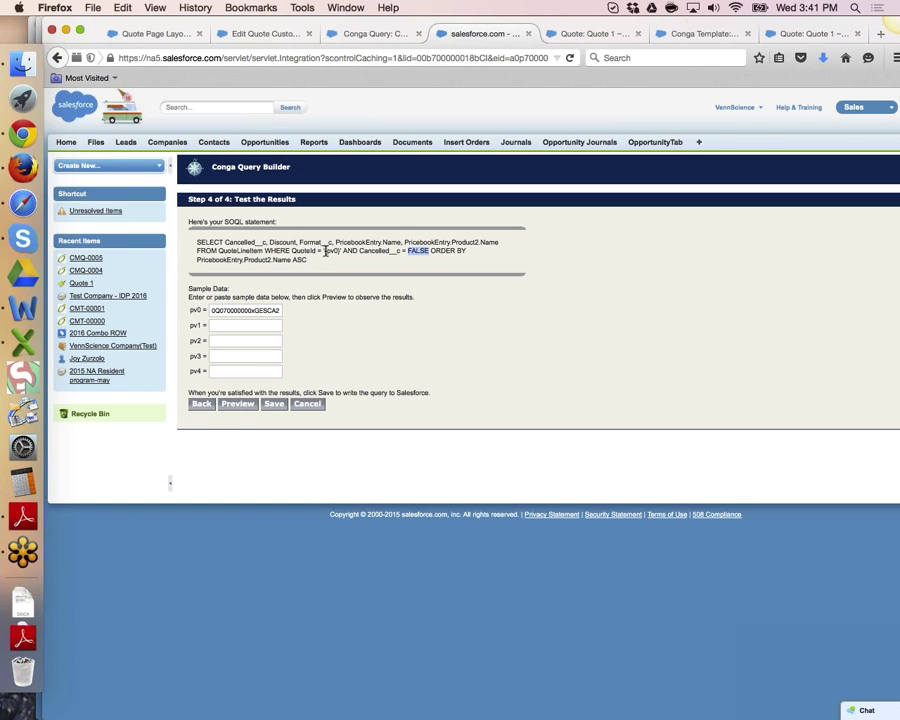
{"action": "left_click_drag", "start_coordinate": [341, 251], "coordinate": [322, 258]}
{"action": "left_click", "coordinate": [281, 408]}
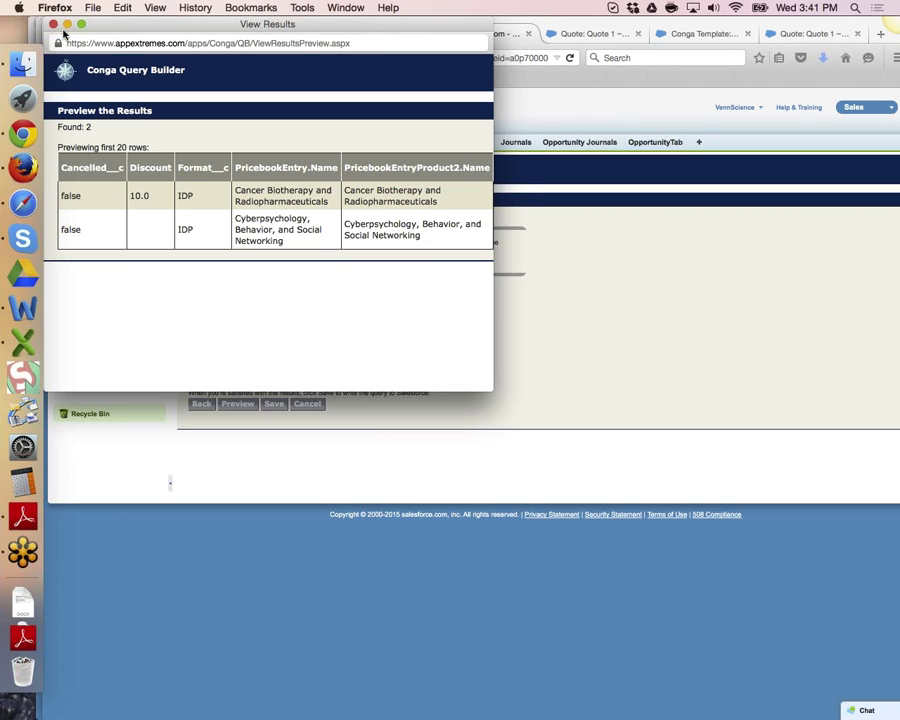
{"action": "left_click", "coordinate": [53, 23]}
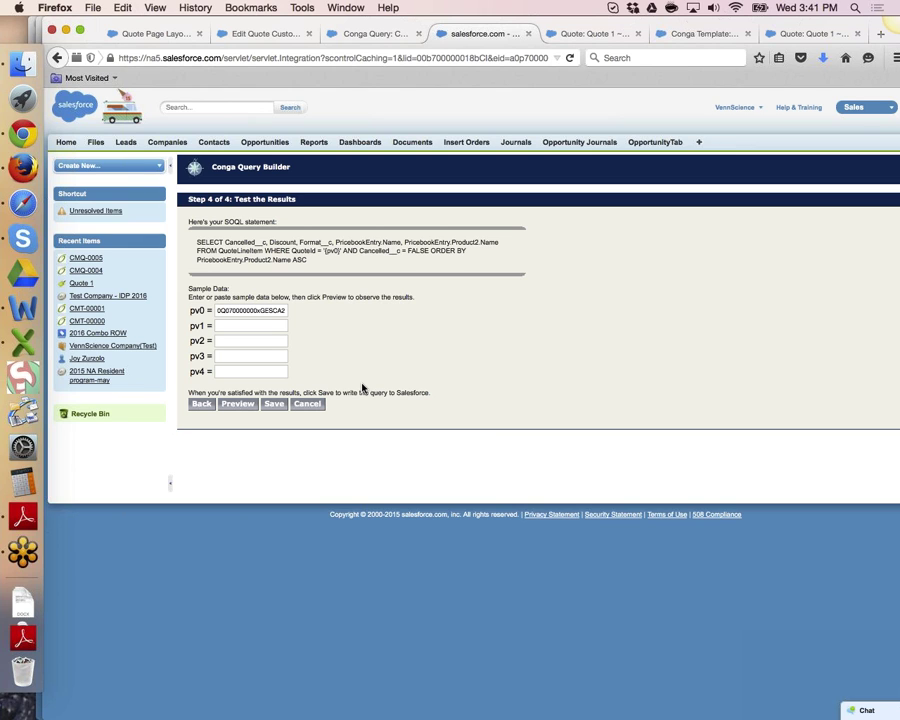
- Close the Query Builder without saving, view query CMQ-0004, and examine the pv0 parameter in the Generate Quote button's URL
{"action": "left_click", "coordinate": [529, 35]}
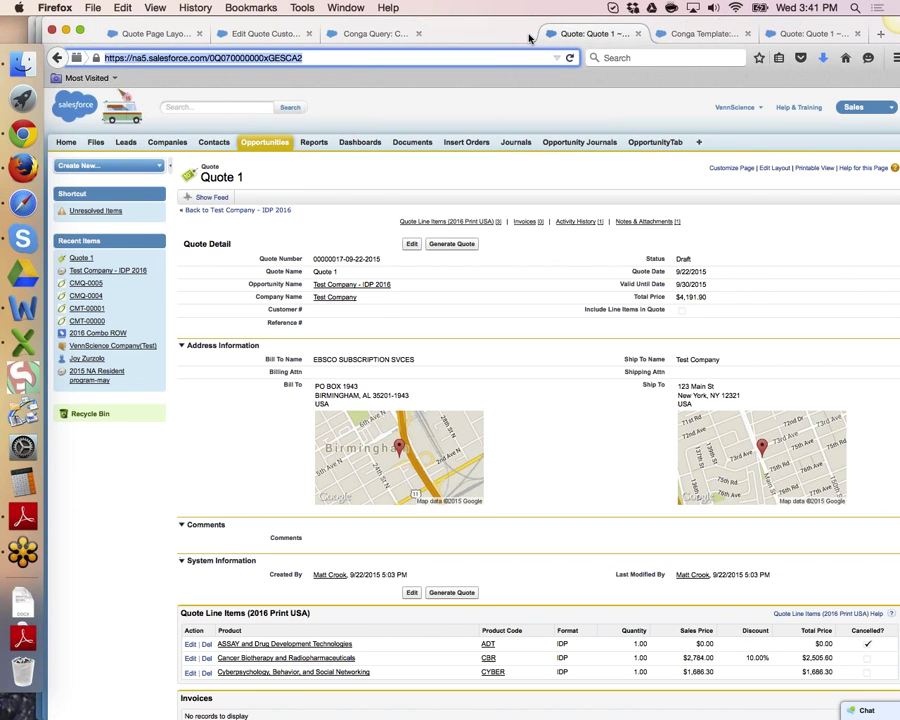
{"action": "left_click", "coordinate": [370, 34]}
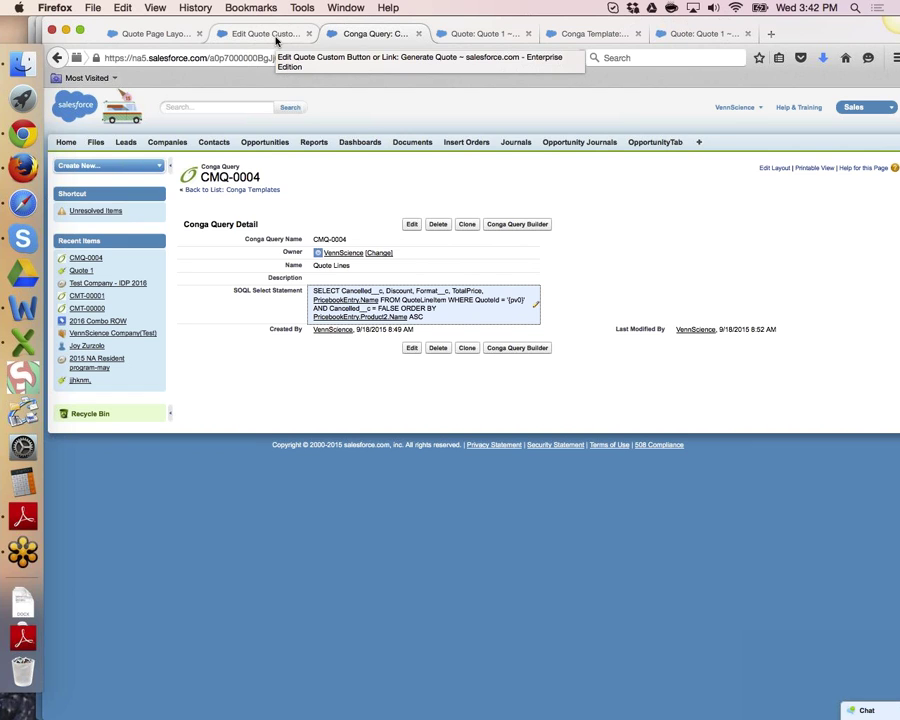
{"action": "left_click", "coordinate": [276, 38]}
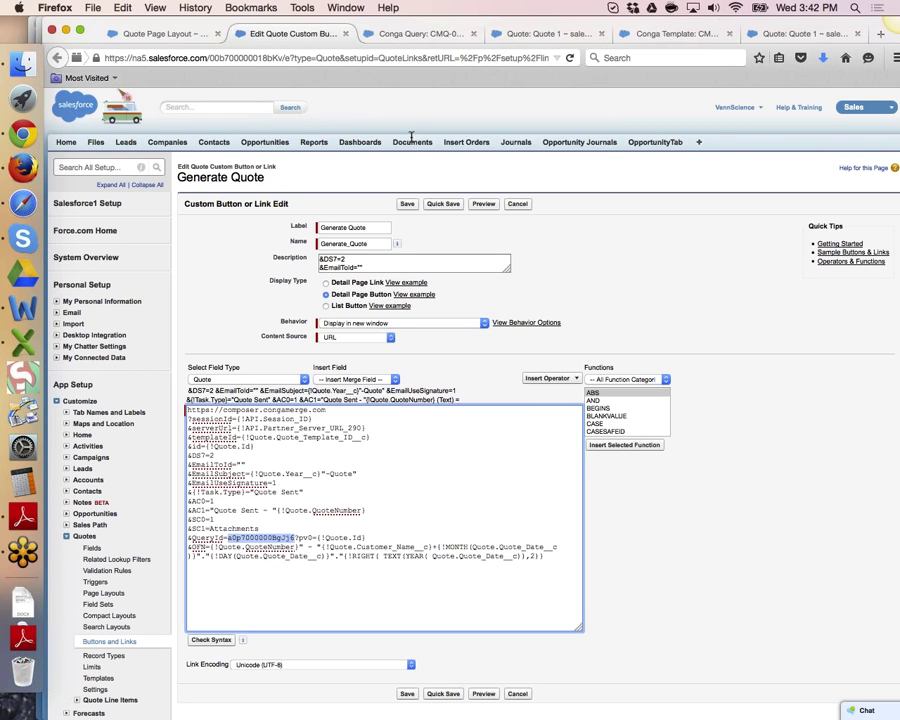
{"action": "left_click_drag", "start_coordinate": [317, 538], "coordinate": [299, 538]}
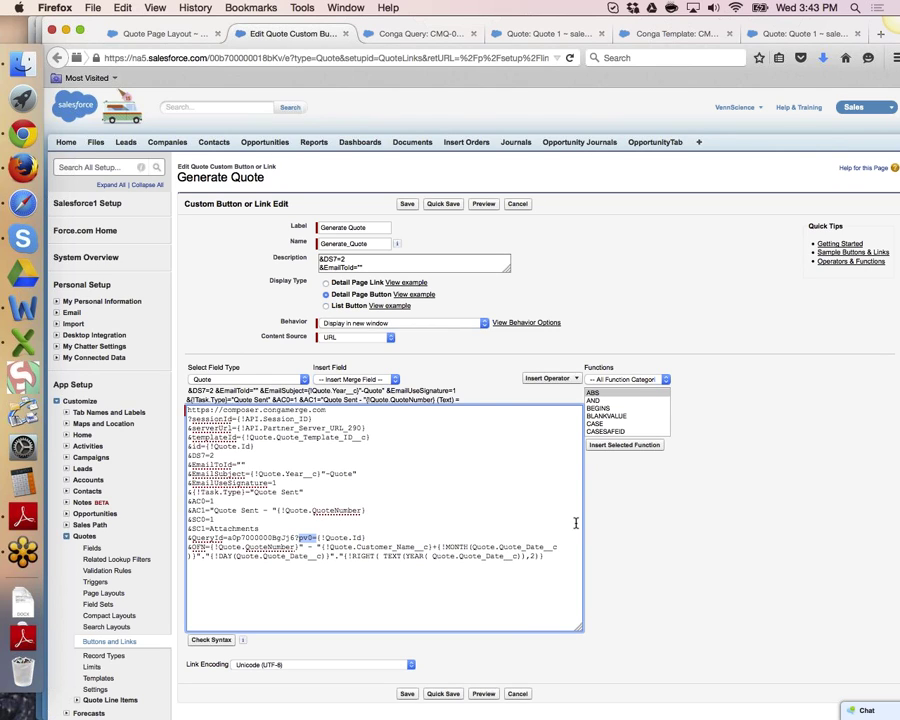
{"action": "left_click_drag", "start_coordinate": [550, 556], "coordinate": [184, 413]}
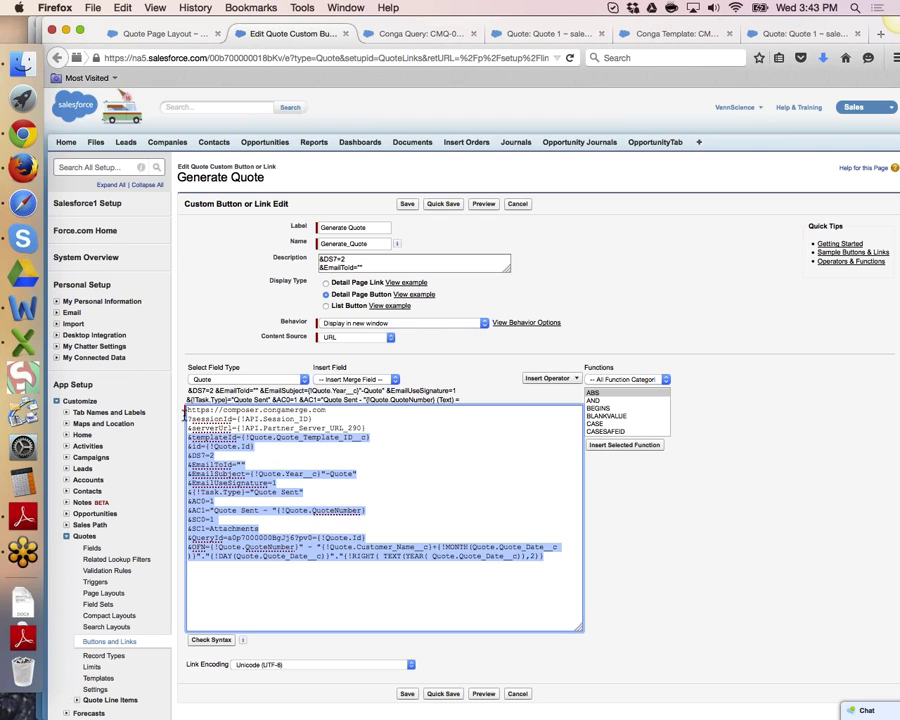
{"action": "left_click", "coordinate": [192, 497]}
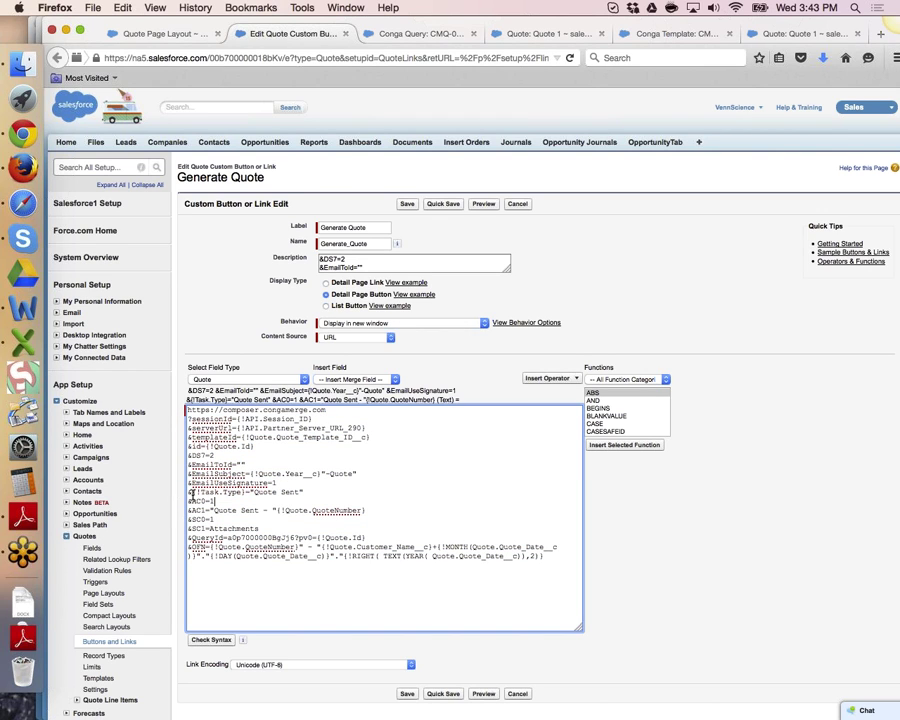
{"action": "triple_click", "coordinate": [193, 497]}
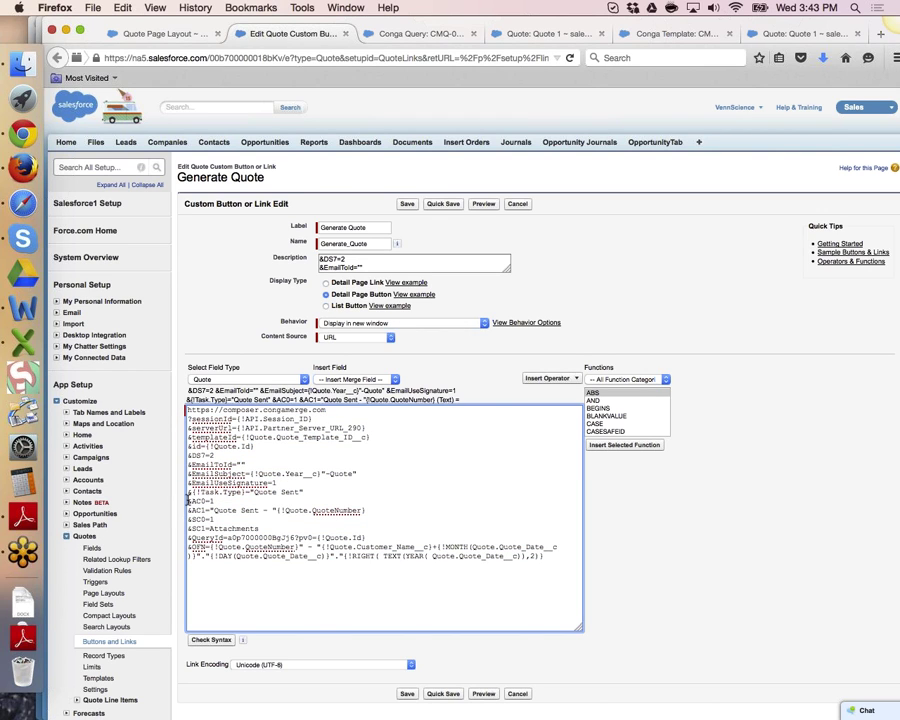
{"action": "left_click", "coordinate": [233, 520]}
{"action": "left_click", "coordinate": [233, 520]}
- Enlarge the Generate Quote button's Description box to show its whole text
{"action": "left_click_drag", "start_coordinate": [320, 258], "coordinate": [360, 268]}
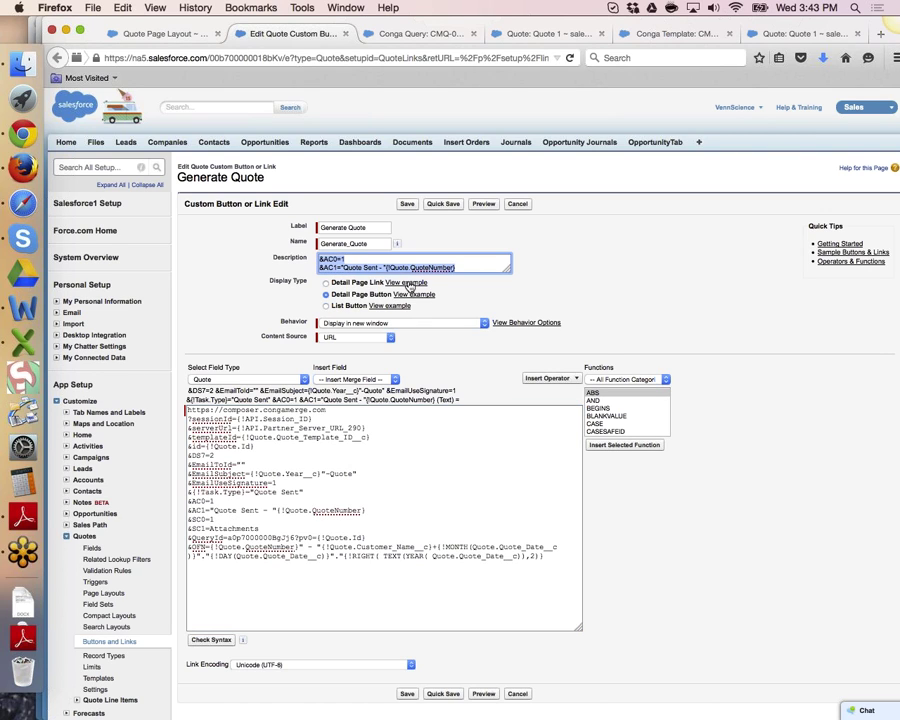
{"action": "left_click_drag", "start_coordinate": [508, 268], "coordinate": [517, 411]}
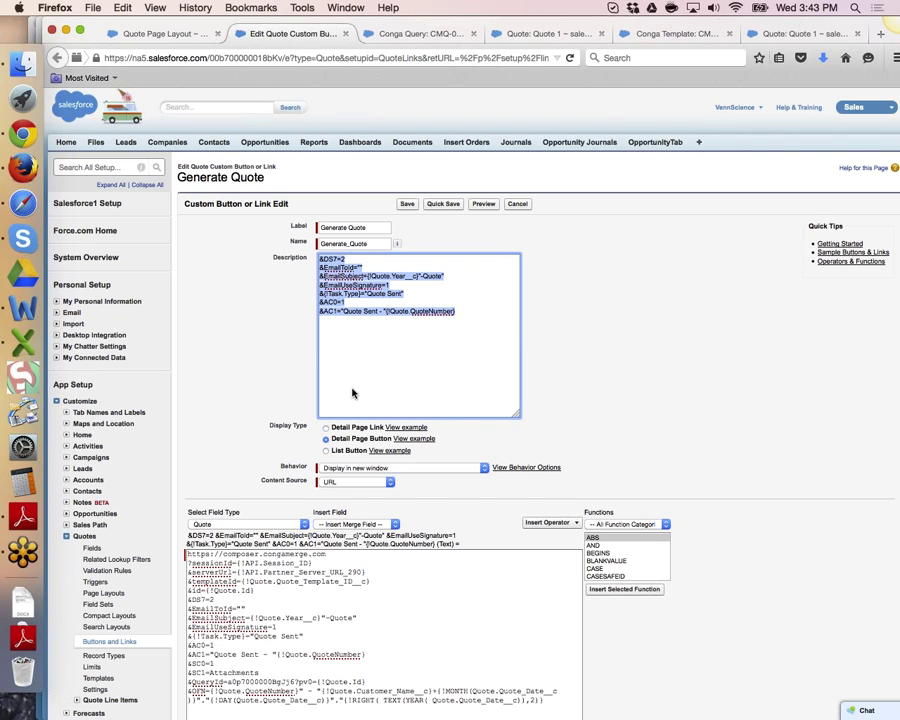
{"action": "left_click", "coordinate": [438, 323]}
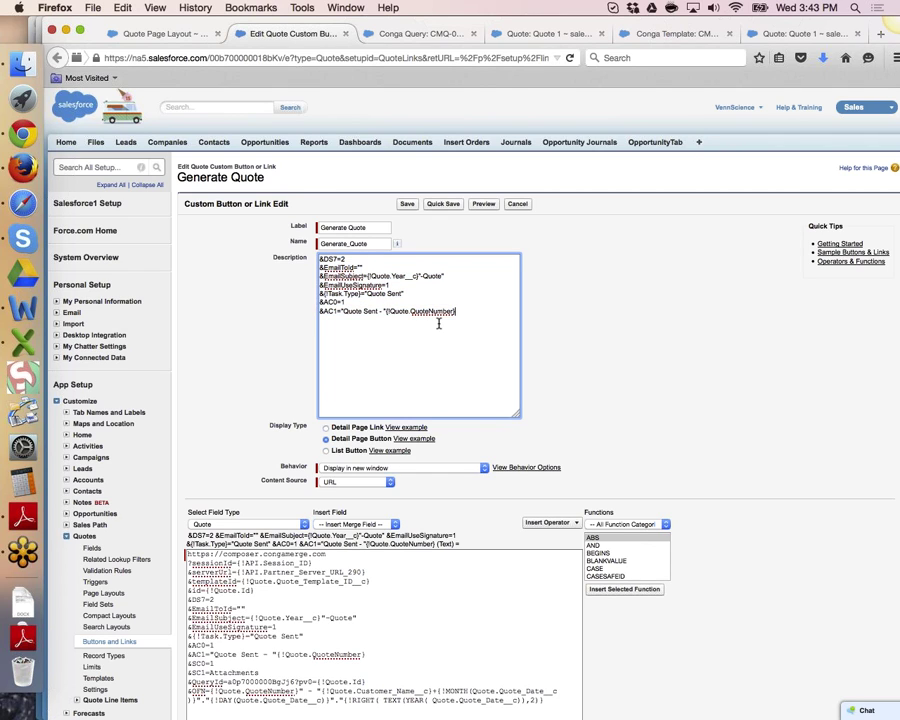
- Replace the Generate Quote button's description with a copy of its full Conga Composer URL formula and save the button
{"action": "scroll", "coordinate": [527, 643], "scroll_direction": "down", "scroll_amount": 2}
{"action": "left_click", "coordinate": [544, 634]}
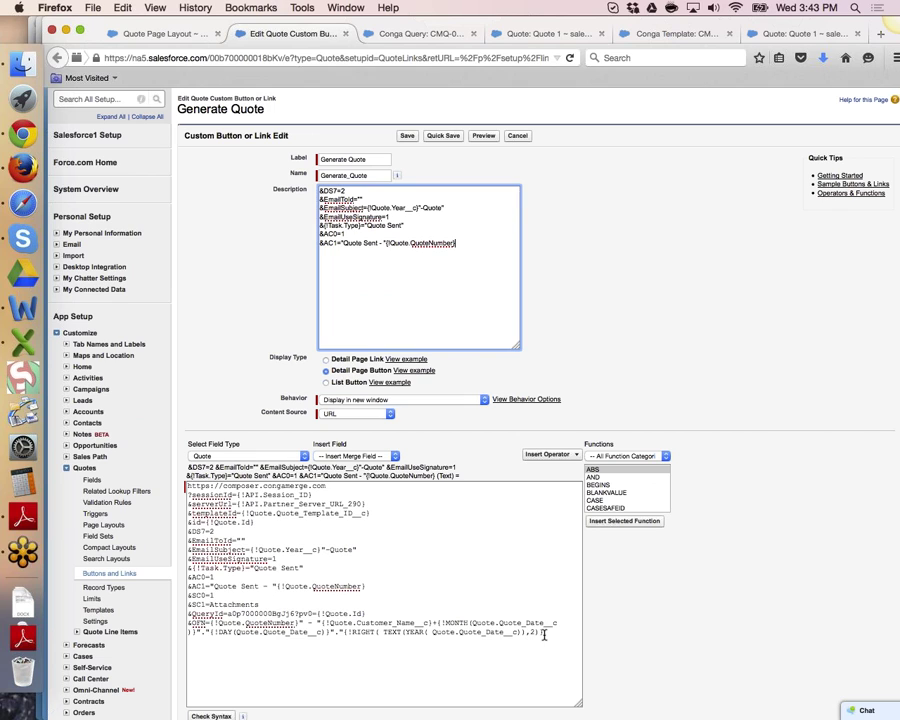
{"action": "key", "text": "super+a"}
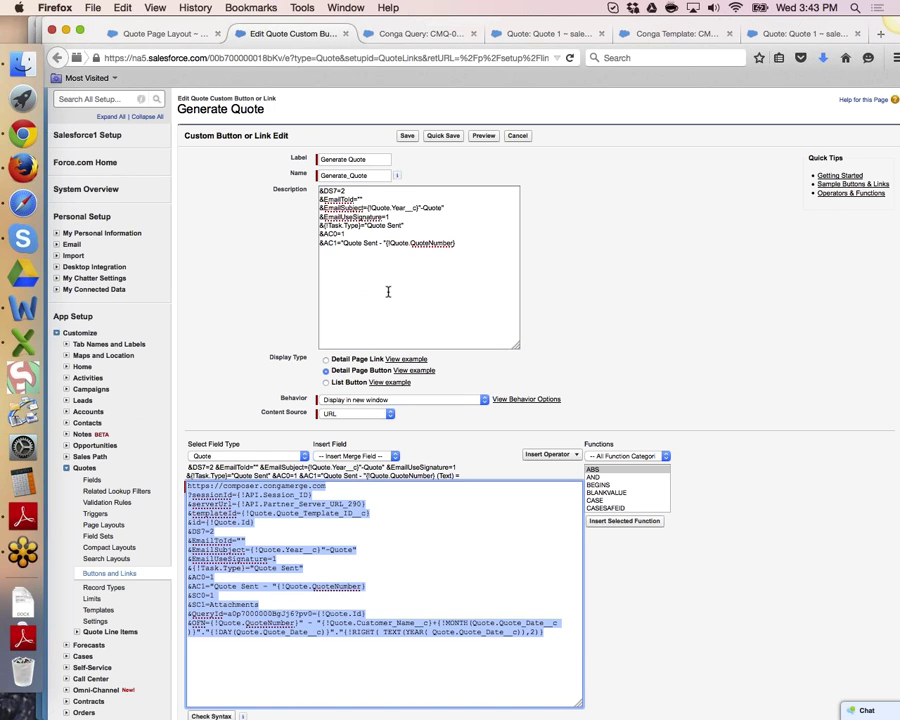
{"action": "left_click", "coordinate": [459, 243]}
{"action": "key", "text": "super+a"}
{"action": "key", "text": "super+v"}
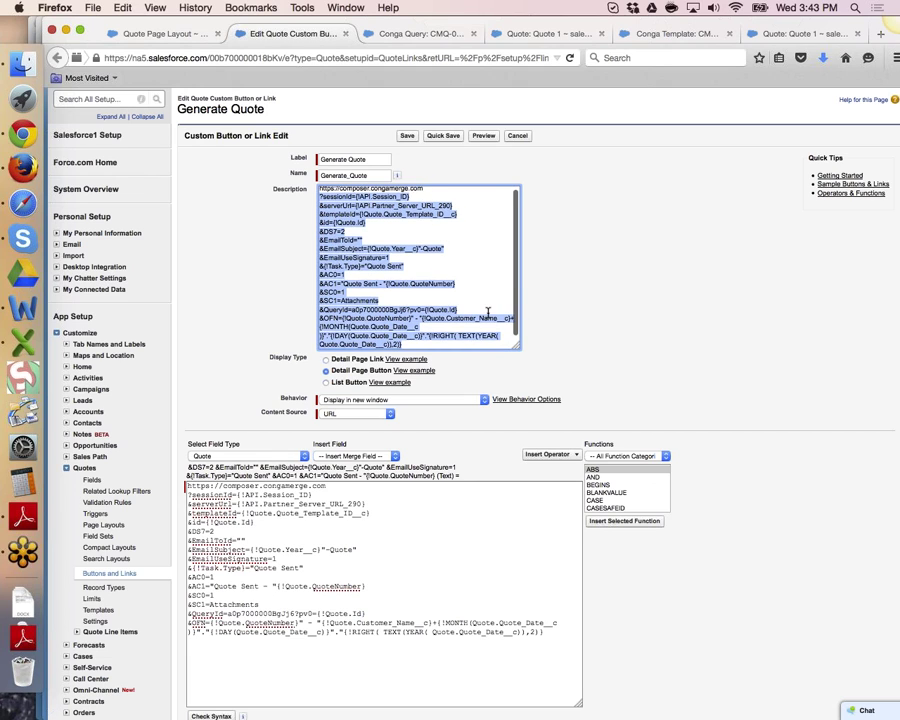
{"action": "left_click", "coordinate": [649, 314]}
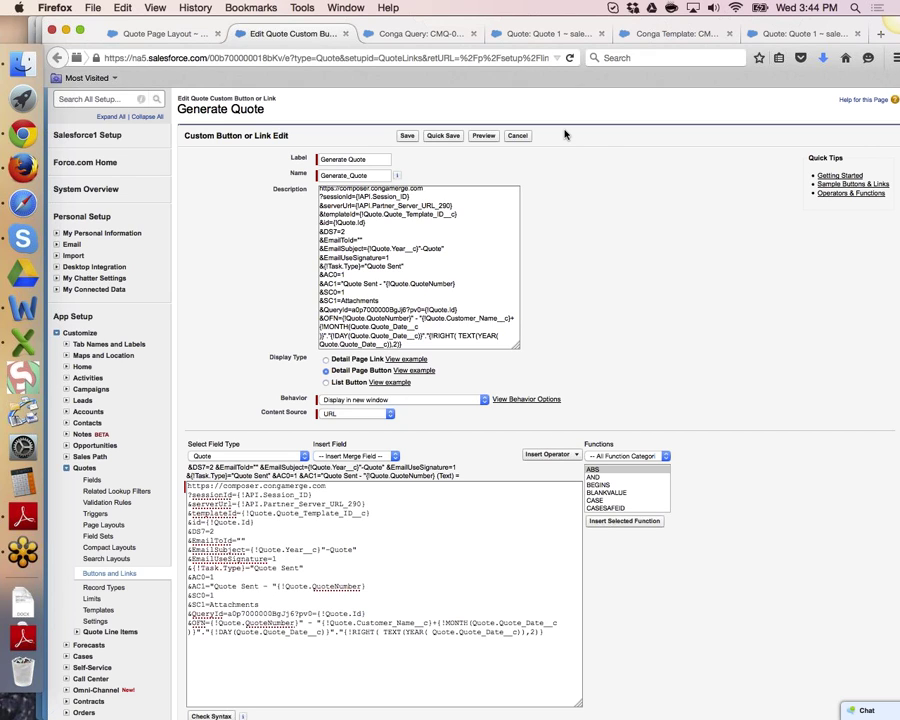
{"action": "left_click", "coordinate": [406, 137]}
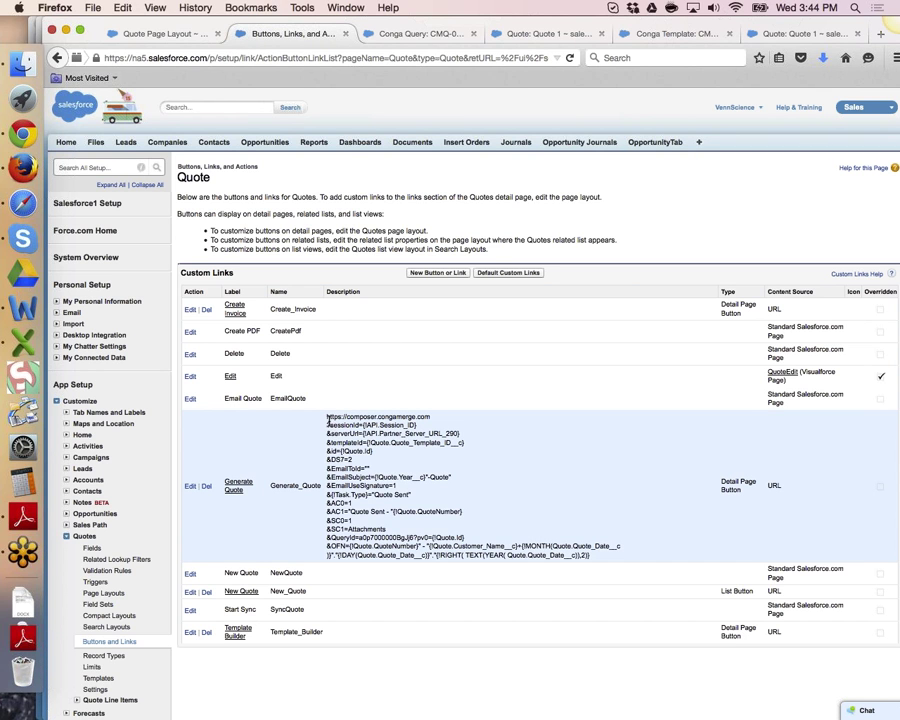
- Copy the Generate Quote description from the list, reopen the button to review its description and URL formula, and exit without saving
{"action": "left_click_drag", "start_coordinate": [327, 416], "coordinate": [613, 531]}
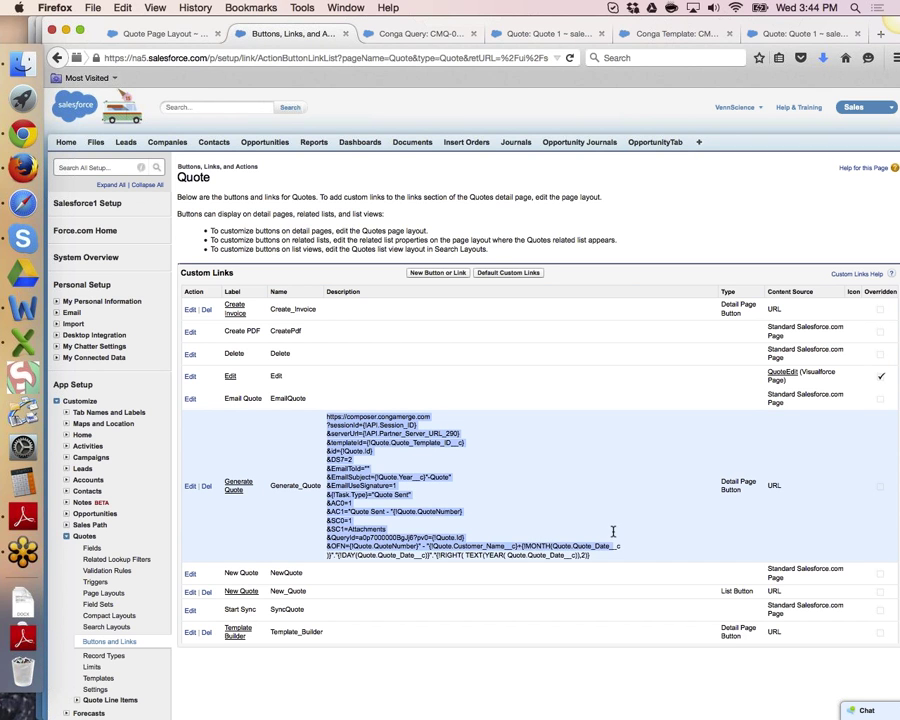
{"action": "key", "text": "super+c"}
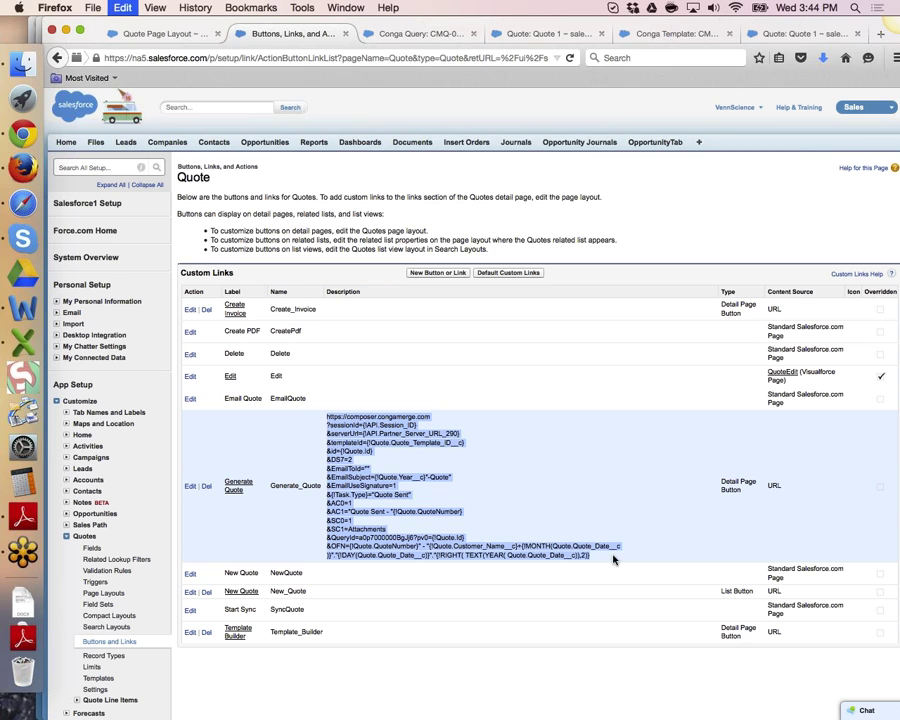
{"action": "left_click", "coordinate": [241, 488]}
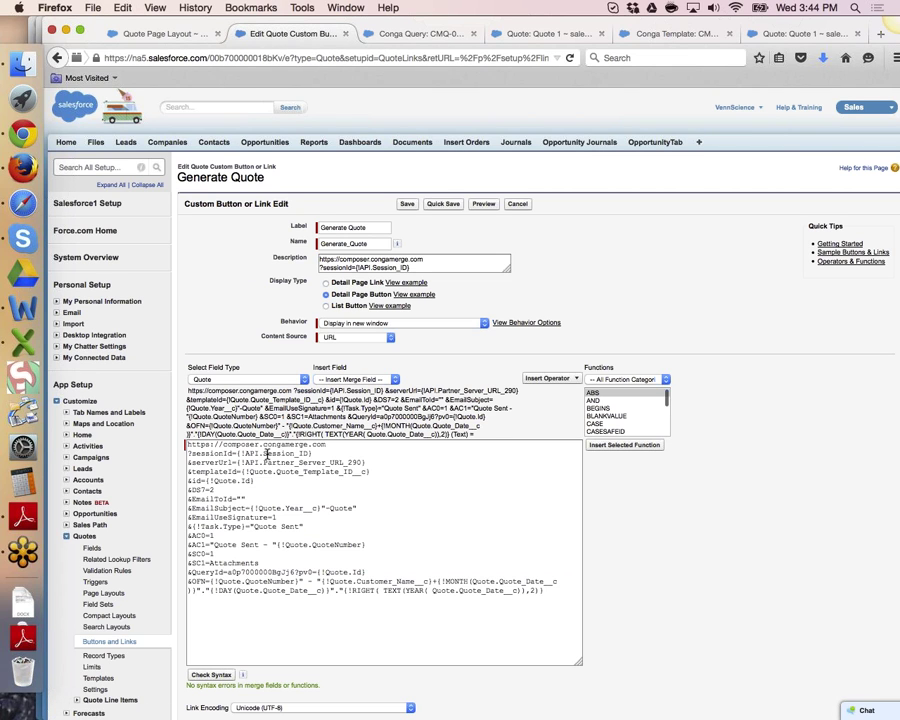
{"action": "key", "text": "super+a"}
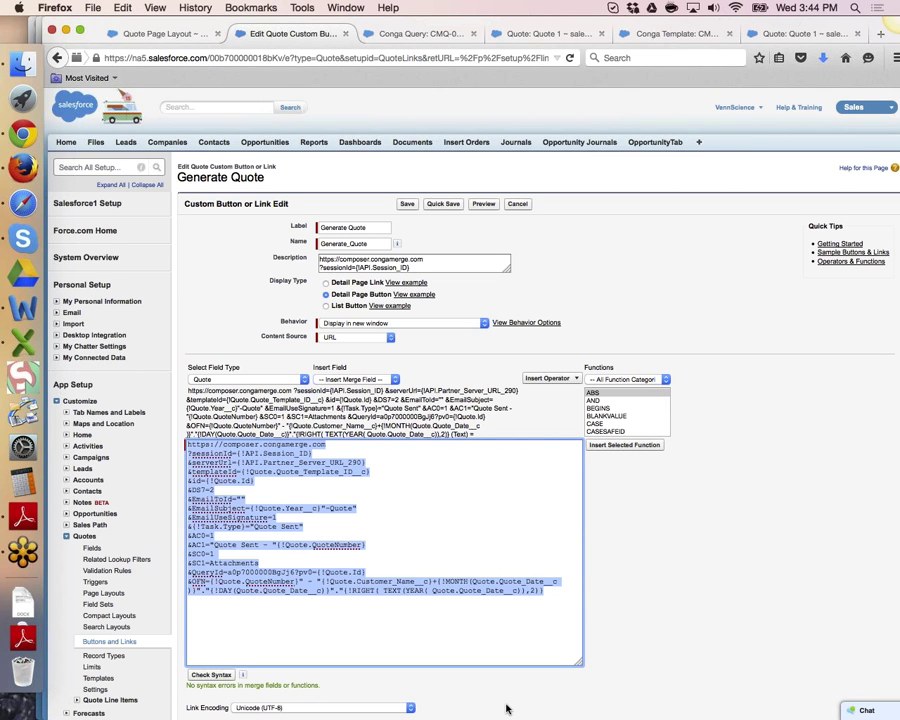
{"action": "left_click", "coordinate": [750, 310]}
{"action": "left_click_drag", "start_coordinate": [507, 269], "coordinate": [583, 474]}
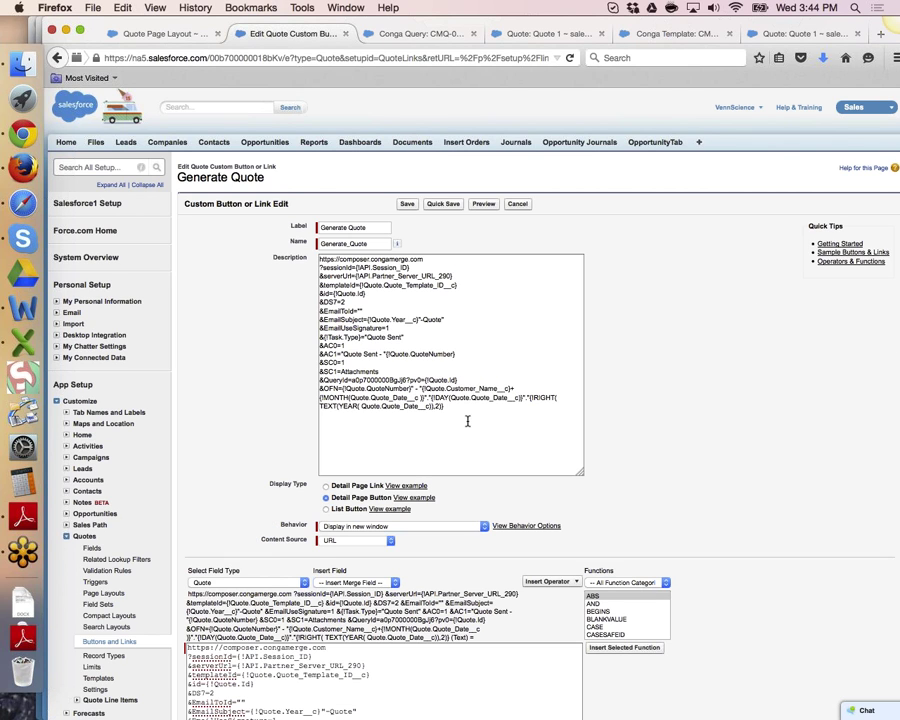
{"action": "left_click_drag", "start_coordinate": [466, 418], "coordinate": [295, 250]}
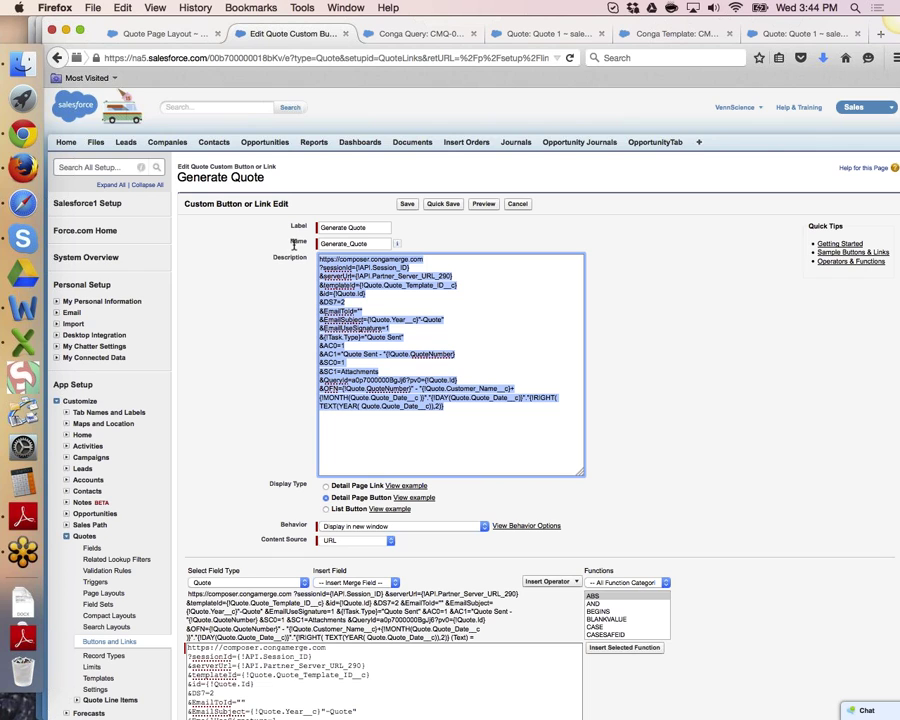
{"action": "scroll", "coordinate": [586, 717], "scroll_direction": "down", "scroll_amount": 5}
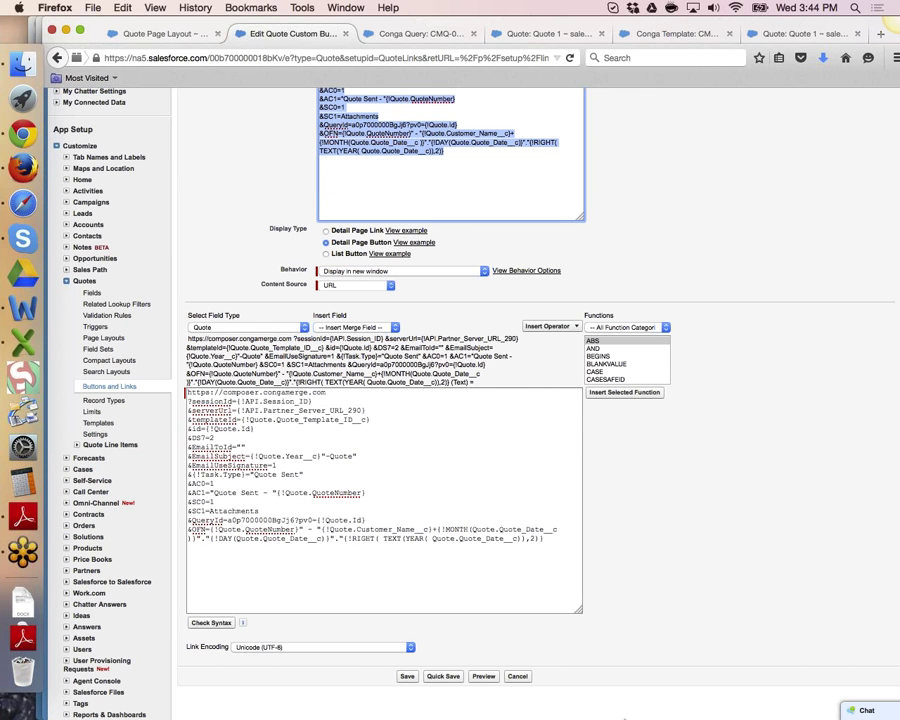
{"action": "left_click", "coordinate": [517, 676]}
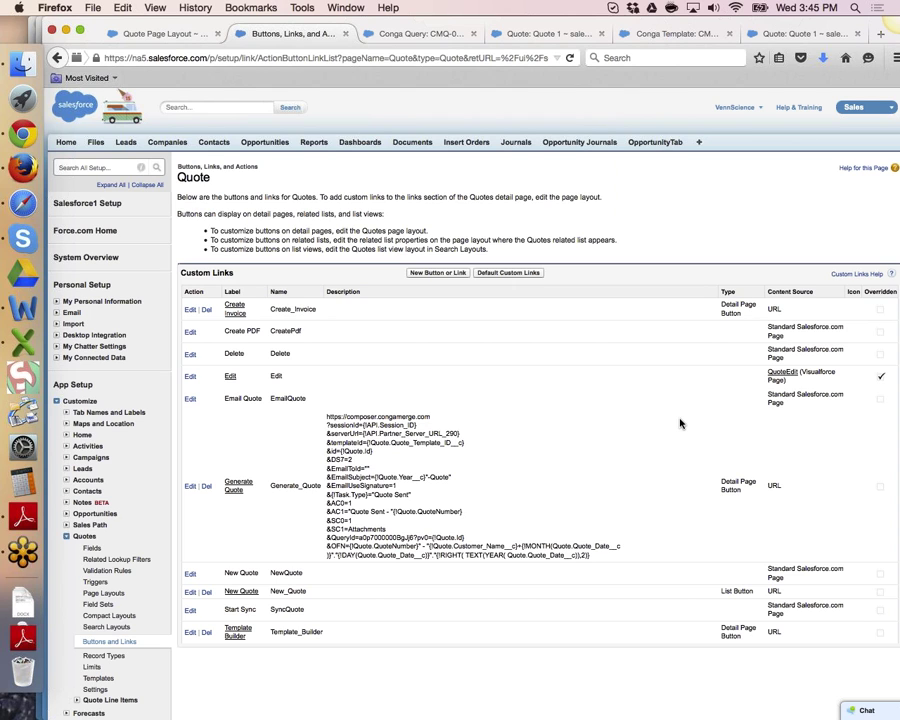
- Open the list of all Salesforce tabs from the Conga template page and look through the available entries
{"action": "left_click", "coordinate": [665, 35]}
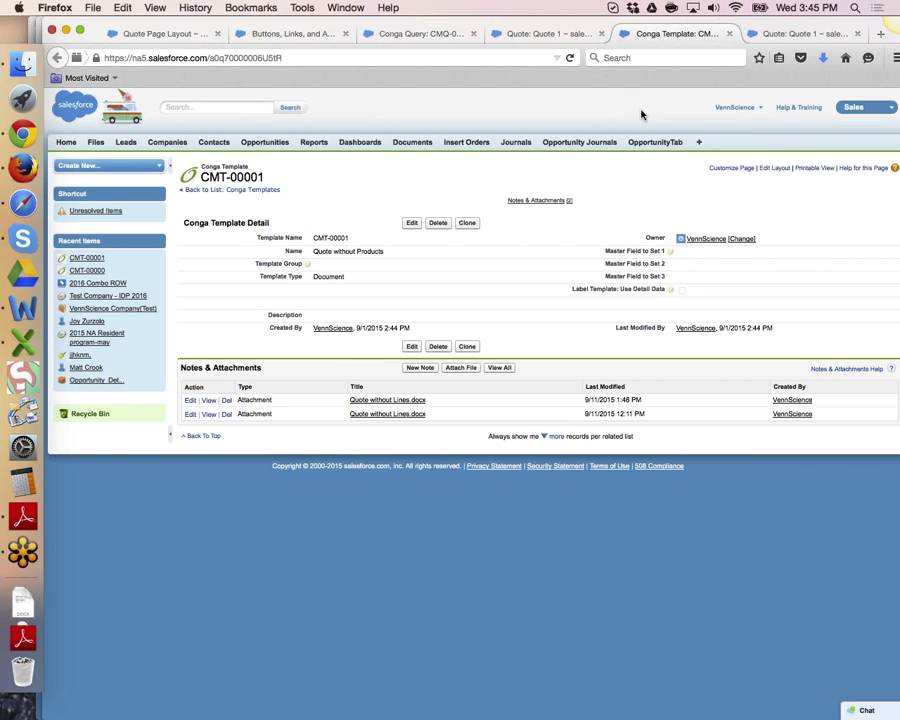
{"action": "left_click", "coordinate": [702, 144]}
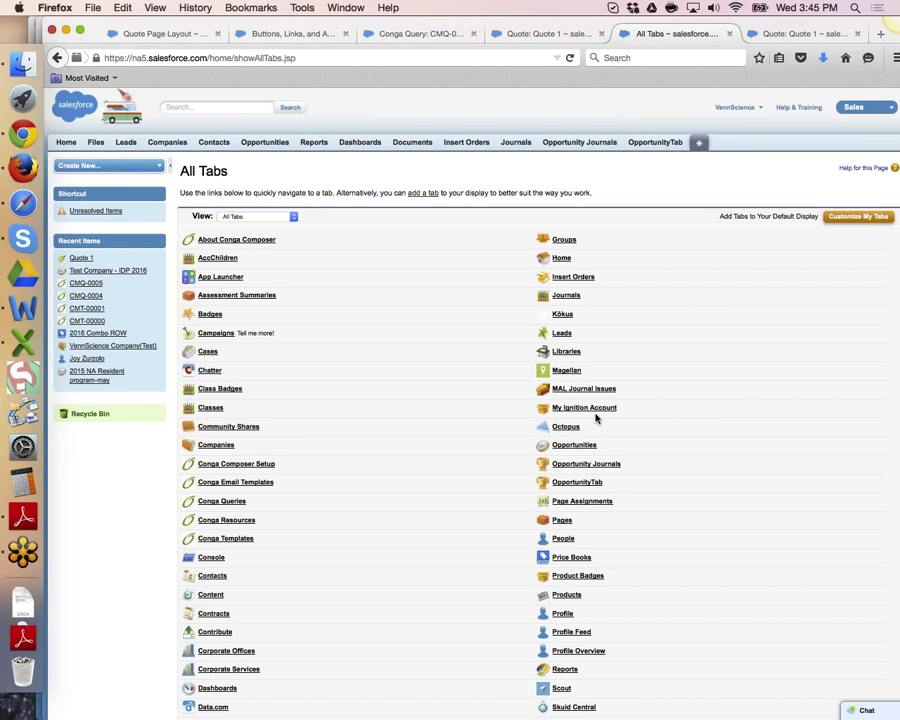
{"action": "scroll", "coordinate": [560, 540], "scroll_direction": "down", "scroll_amount": 3}
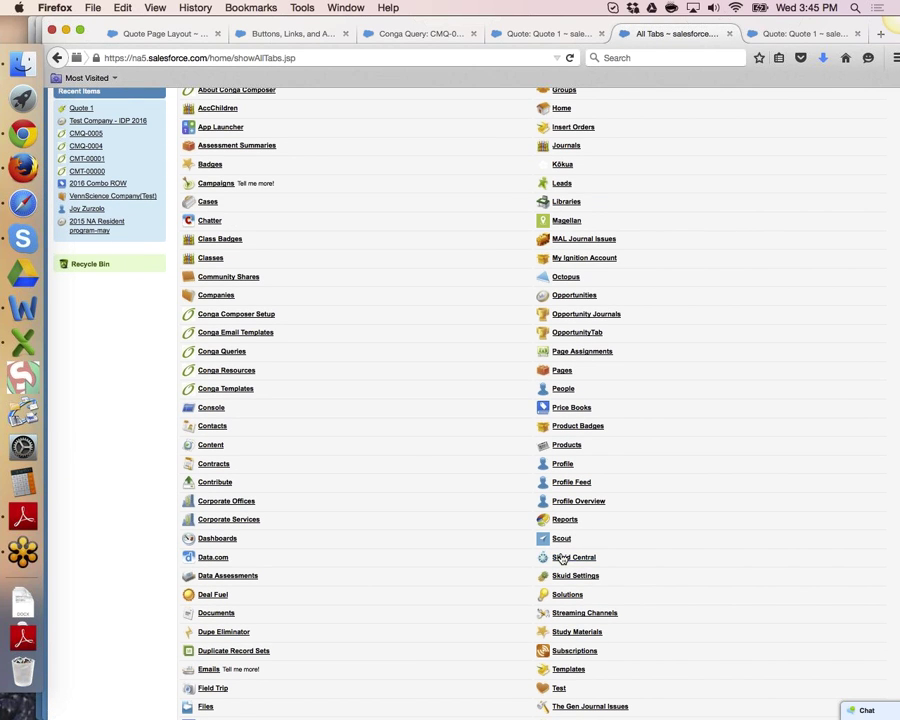
{"action": "scroll", "coordinate": [281, 511], "scroll_direction": "down", "scroll_amount": 2}
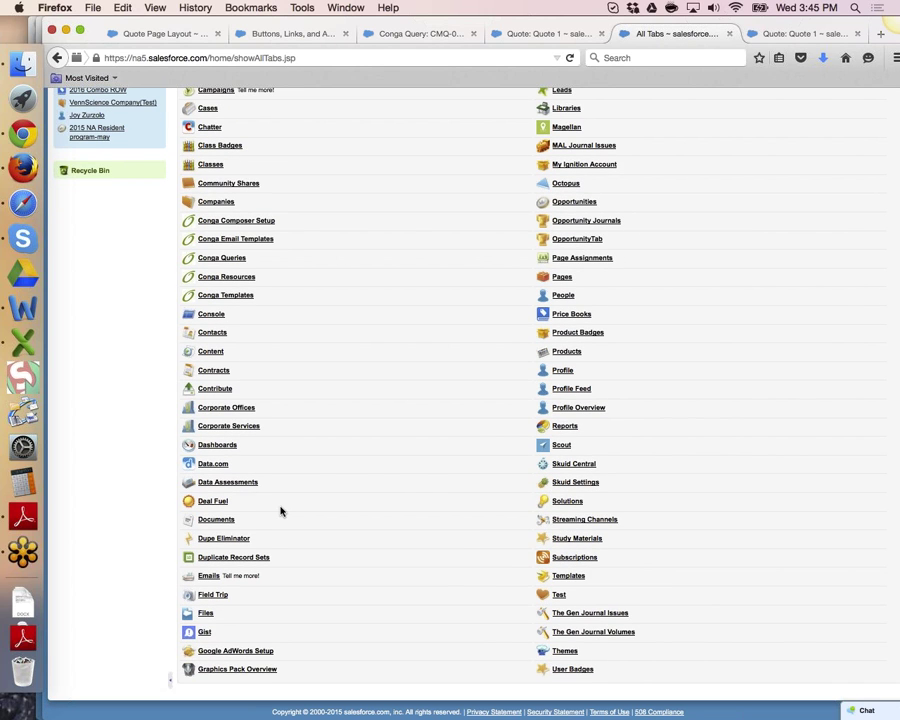
- Switch to Safari and open the record of company 1234 from the Companies list
{"action": "left_click", "coordinate": [22, 203]}
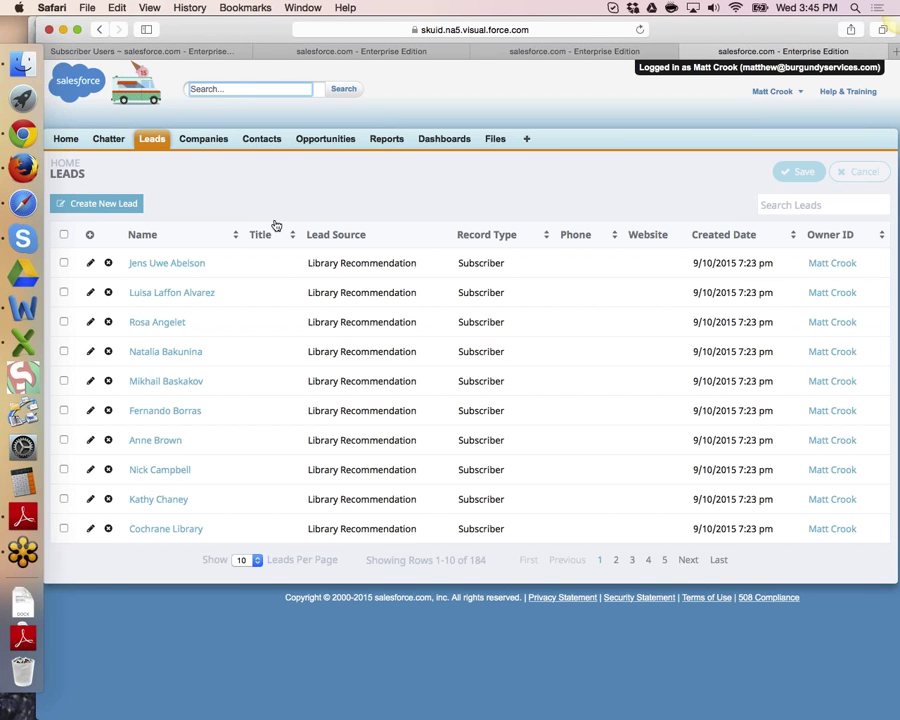
{"action": "left_click", "coordinate": [212, 144]}
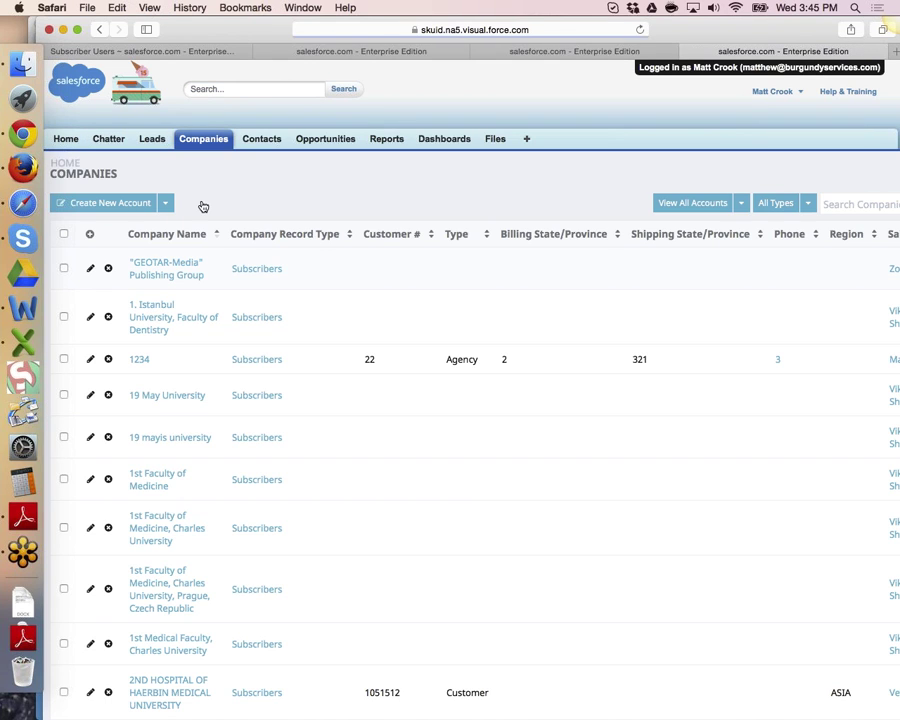
{"action": "left_click", "coordinate": [141, 360]}
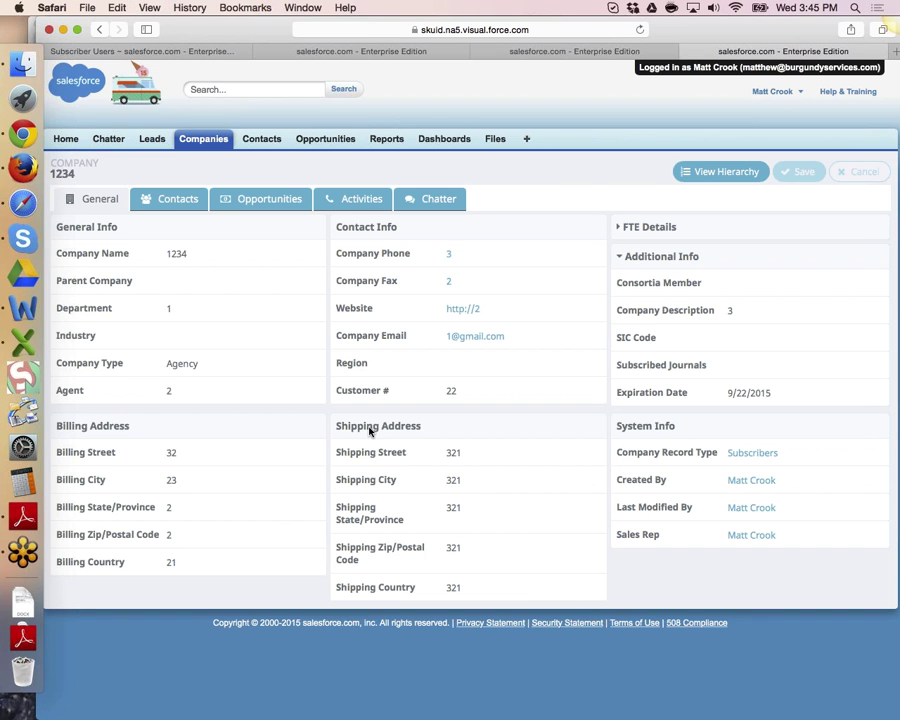
- Show company 1234's opportunities, open the new opportunity form to view its fields, and close it without saving
{"action": "left_click", "coordinate": [268, 193]}
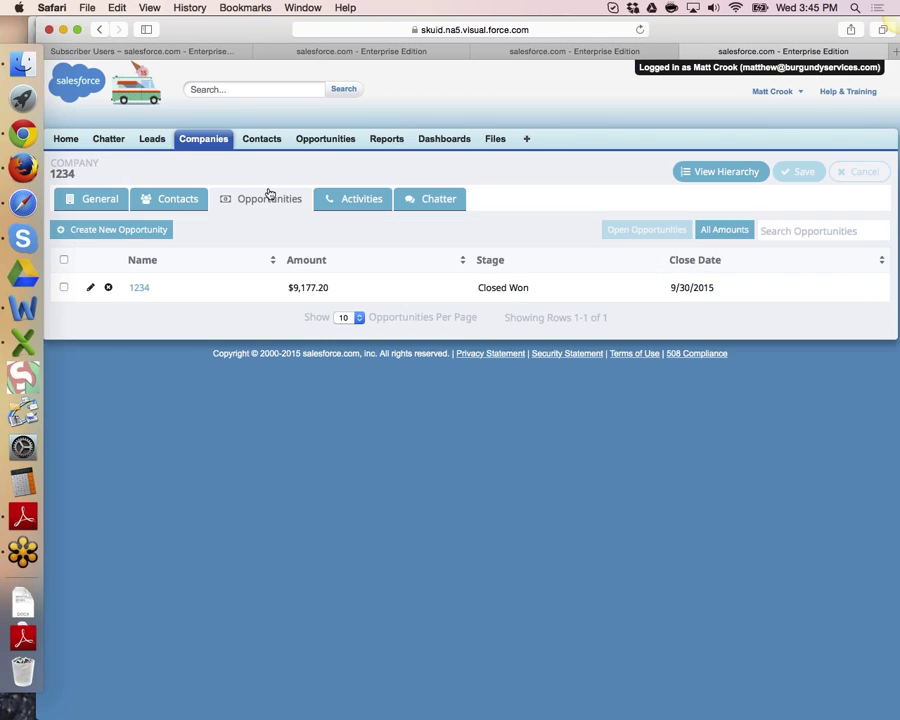
{"action": "left_click", "coordinate": [120, 232]}
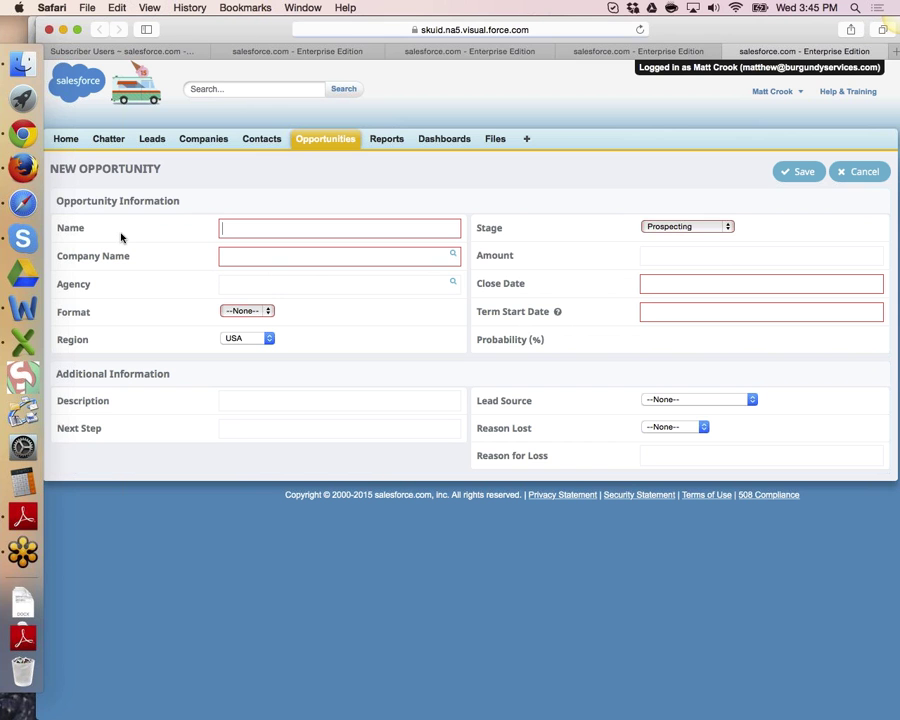
{"action": "left_click", "coordinate": [224, 255]}
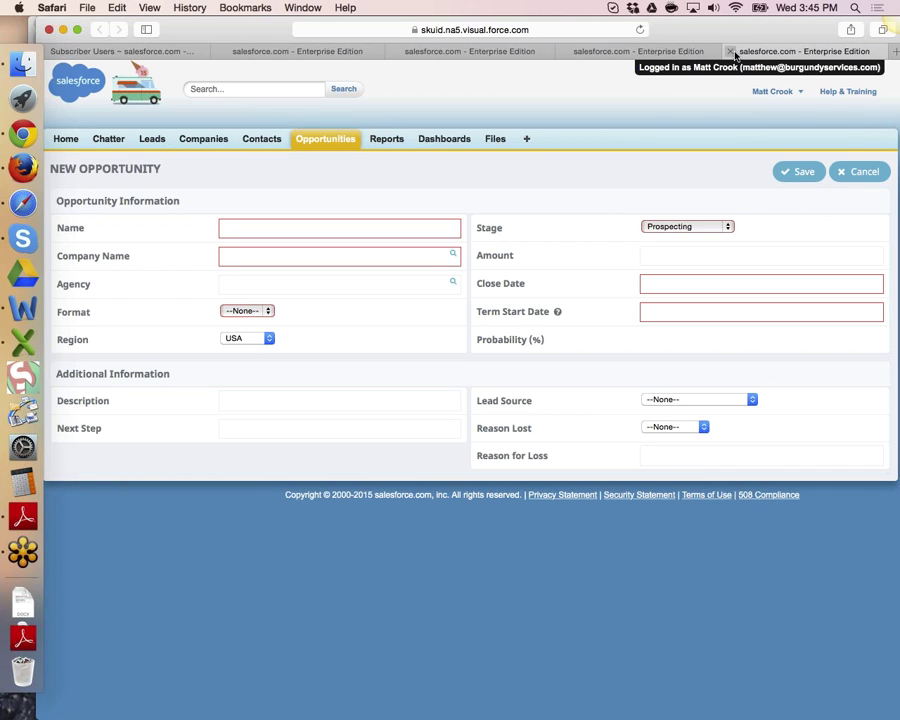
{"action": "left_click", "coordinate": [731, 51]}
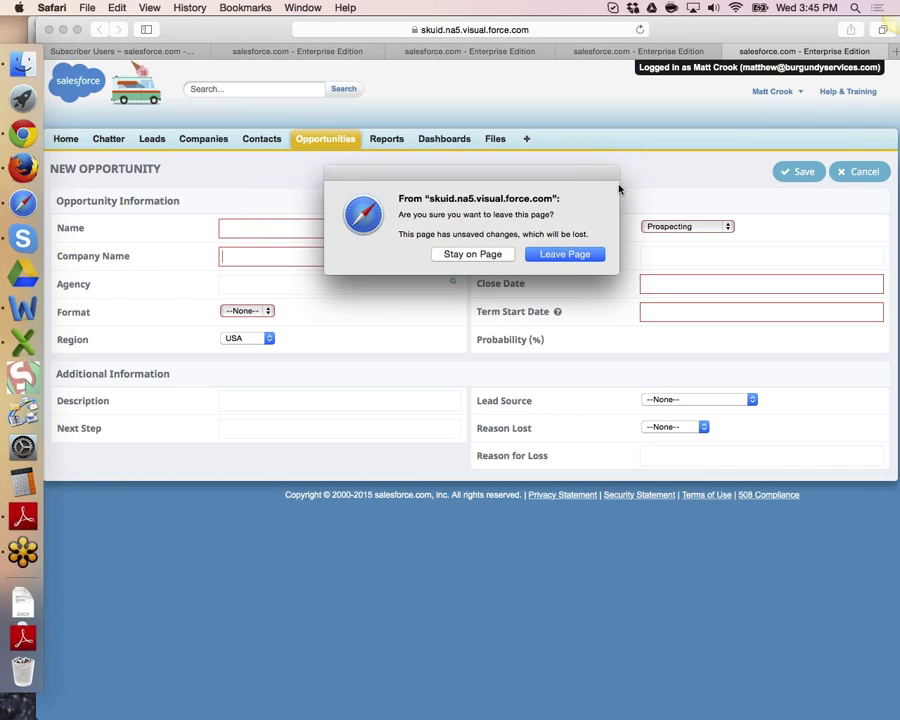
{"action": "left_click", "coordinate": [551, 253]}
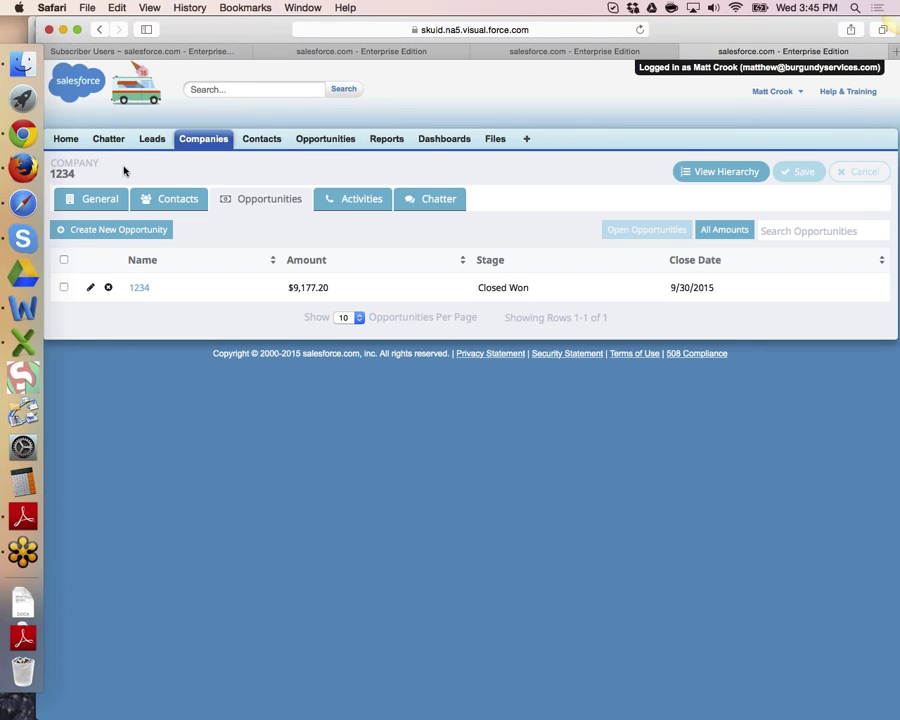
- Switch to Firefox, open the Skuid Pages list, and close the two Quote 1 pages and the Conga query page
{"action": "left_click", "coordinate": [28, 170]}
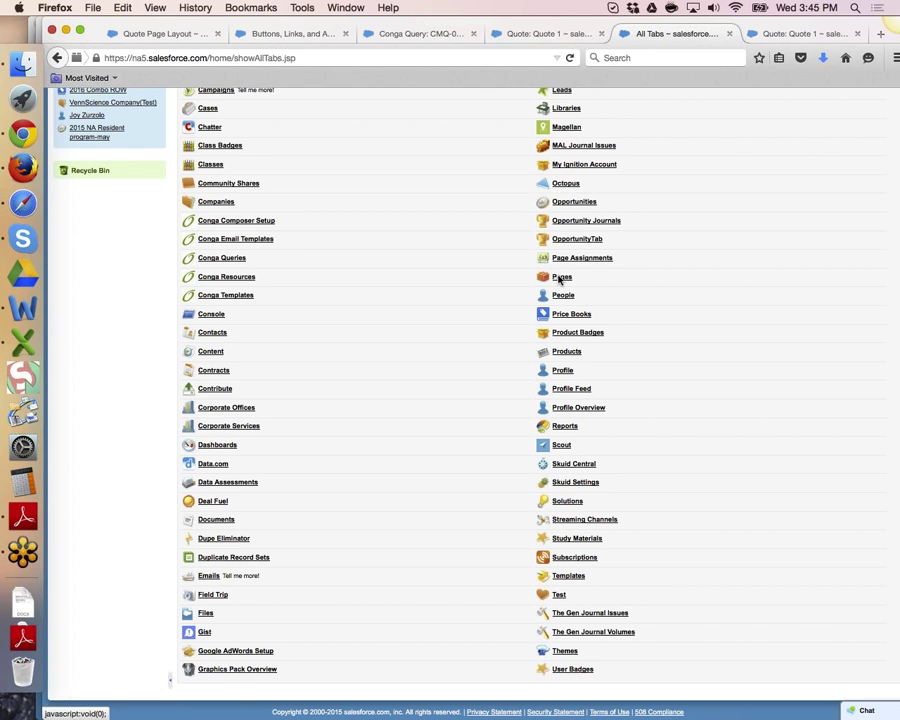
{"action": "left_click", "coordinate": [30, 204]}
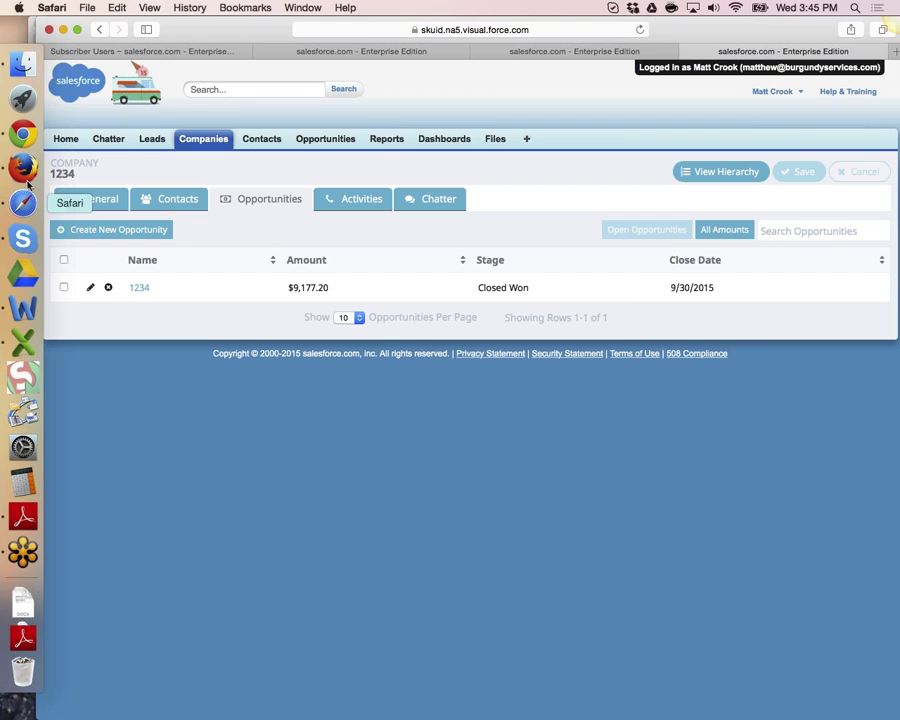
{"action": "left_click", "coordinate": [23, 168]}
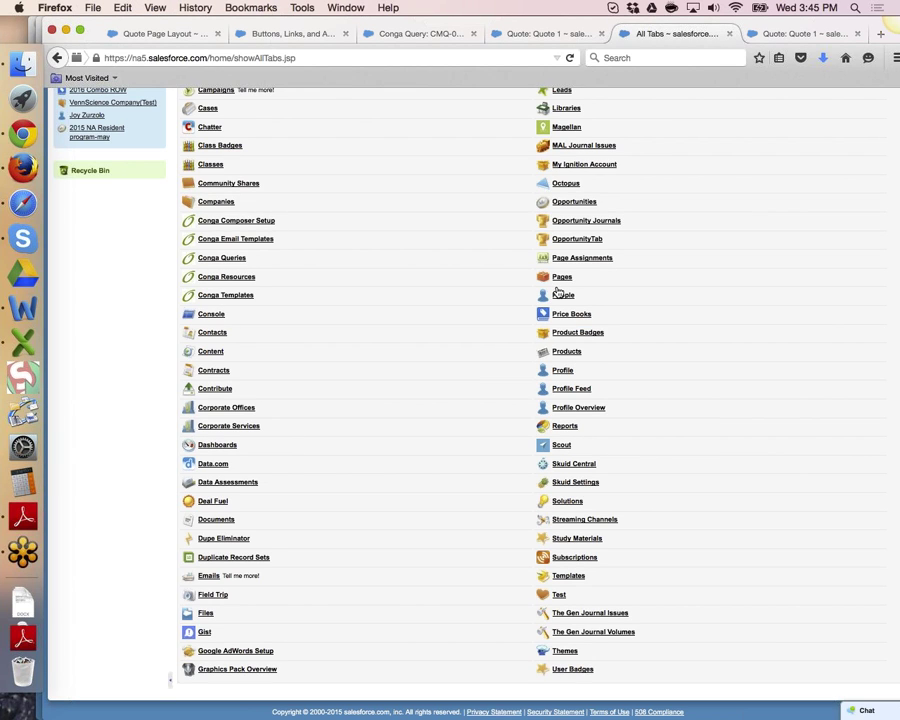
{"action": "left_click", "coordinate": [558, 286]}
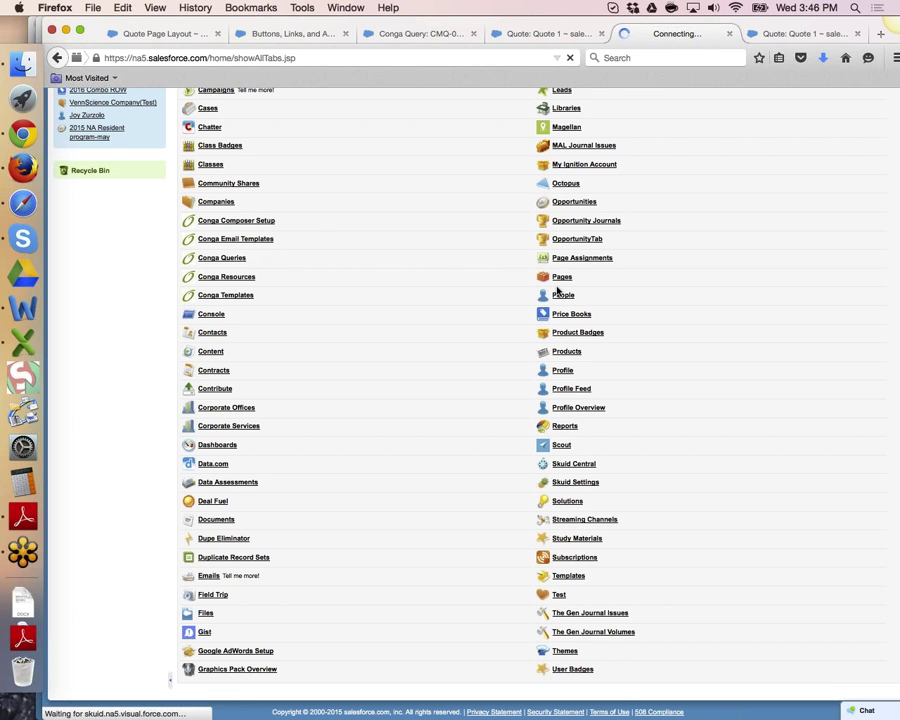
{"action": "left_click", "coordinate": [857, 33]}
{"action": "left_click", "coordinate": [682, 35]}
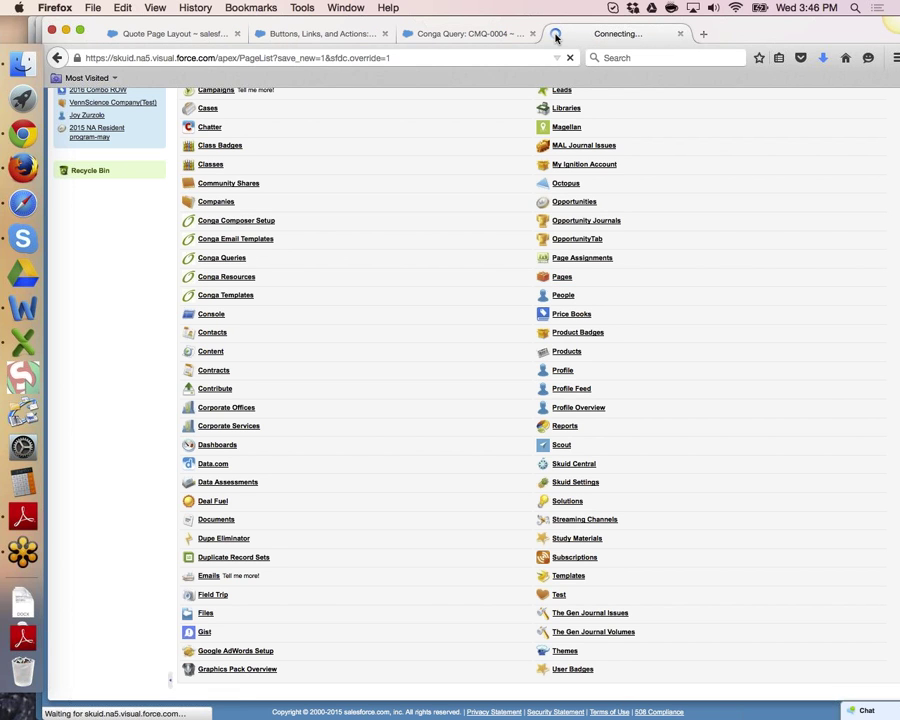
{"action": "left_click", "coordinate": [531, 34]}
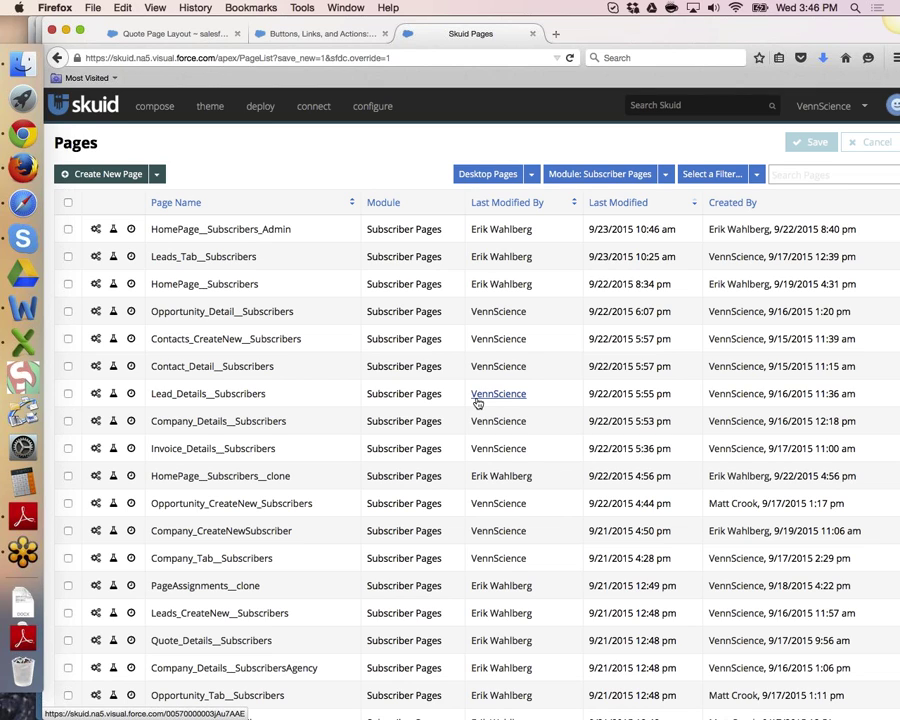
- Open the Opportunity_Detail__Subscribers page in the Skuid page builder in a separate browser tab
{"action": "left_click", "coordinate": [265, 313], "text": "super"}
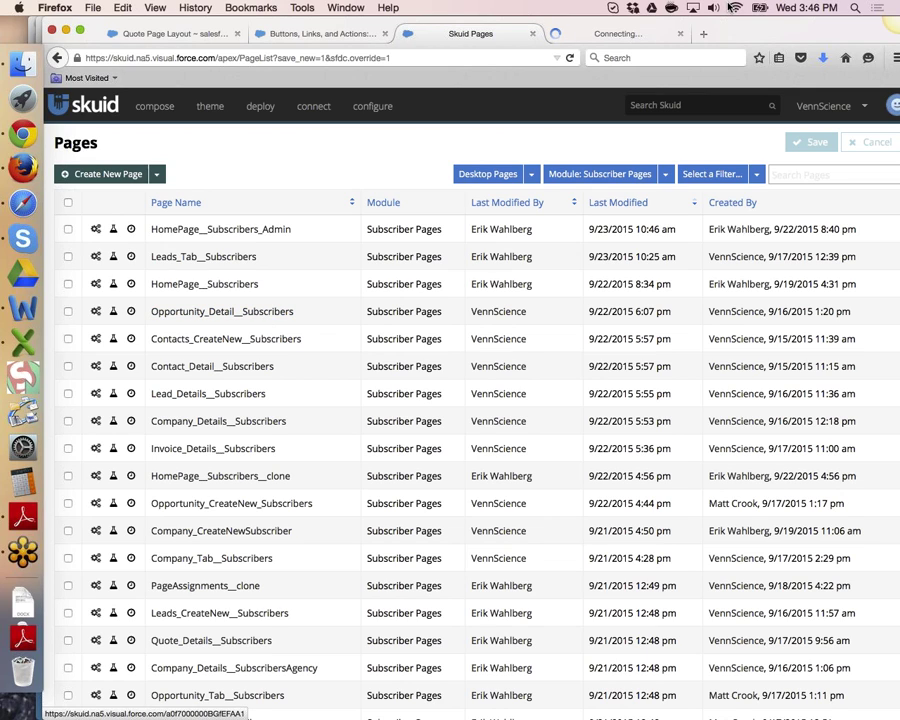
{"action": "left_click", "coordinate": [628, 33]}
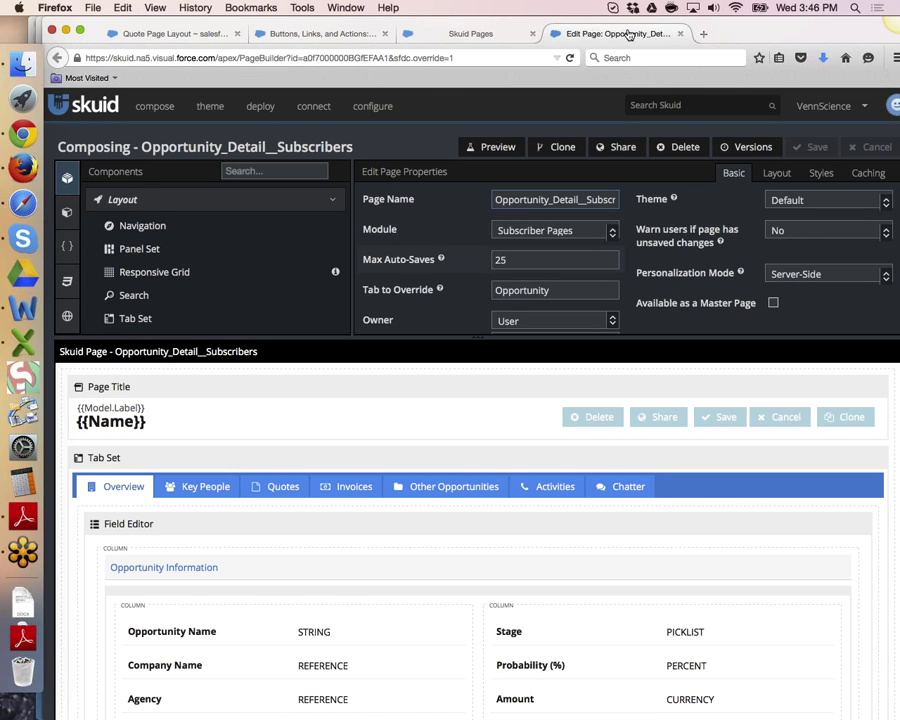
{"action": "scroll", "coordinate": [500, 434], "scroll_direction": "down", "scroll_amount": 1}
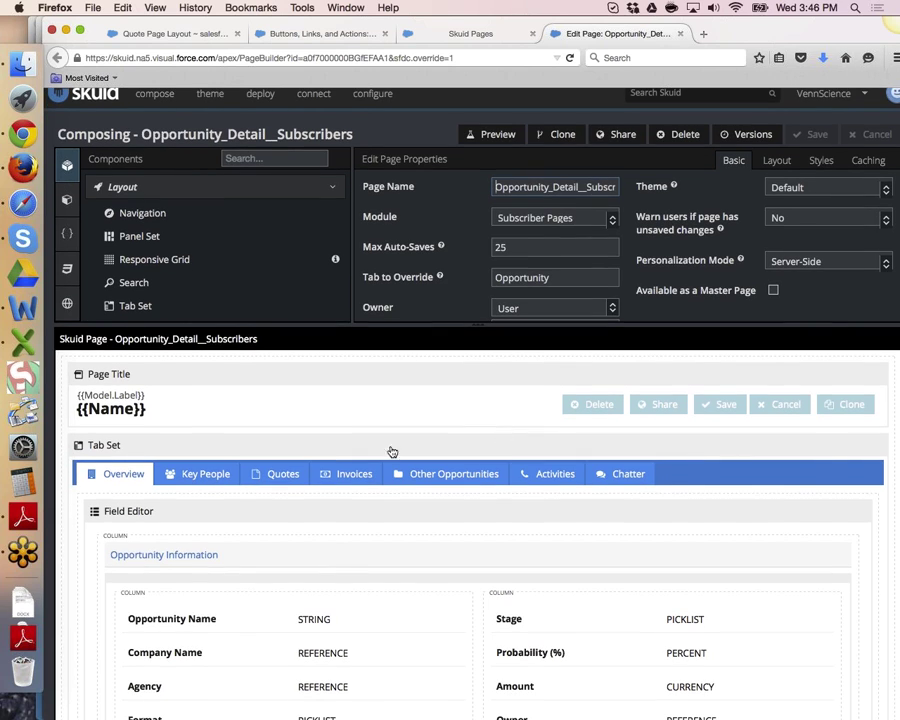
- Examine the New Quote button in the page's Quotes section and its available action types, keeping Custom: SF Button/Link
{"action": "left_click", "coordinate": [283, 480]}
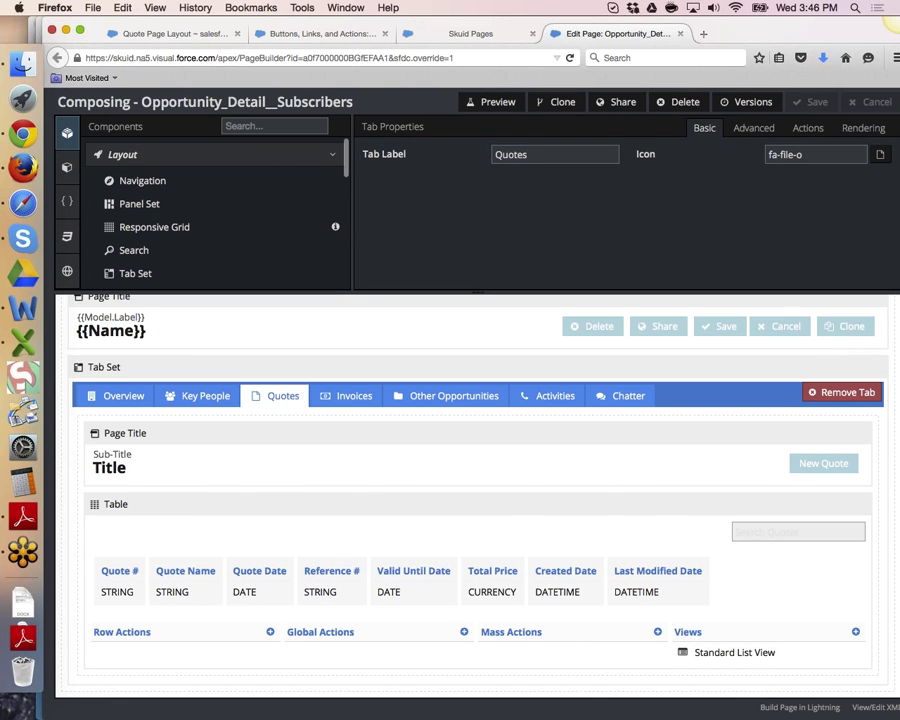
{"action": "left_click", "coordinate": [803, 463]}
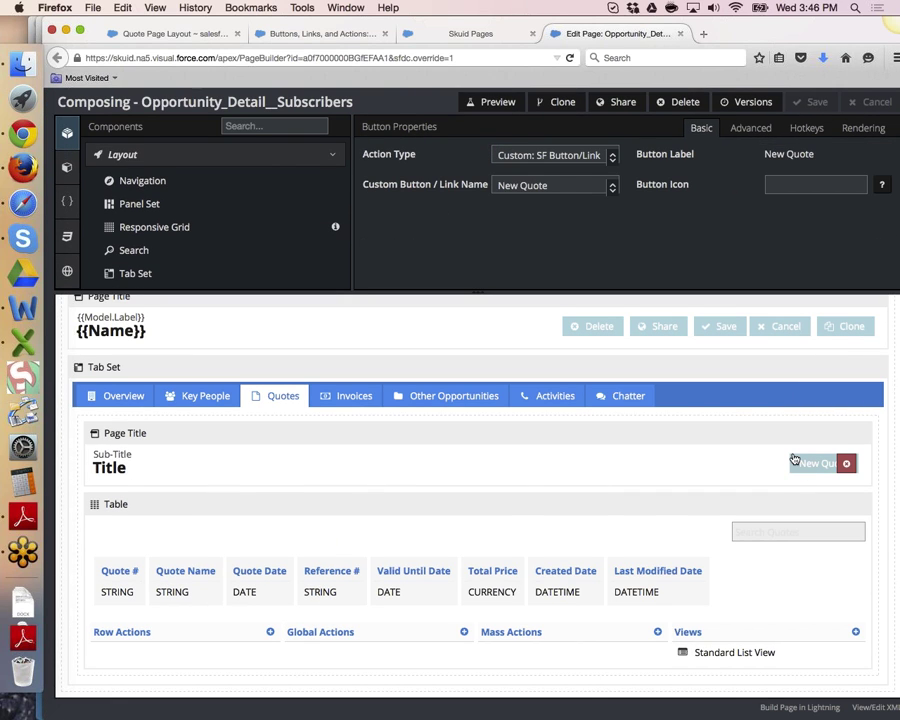
{"action": "left_click", "coordinate": [578, 157]}
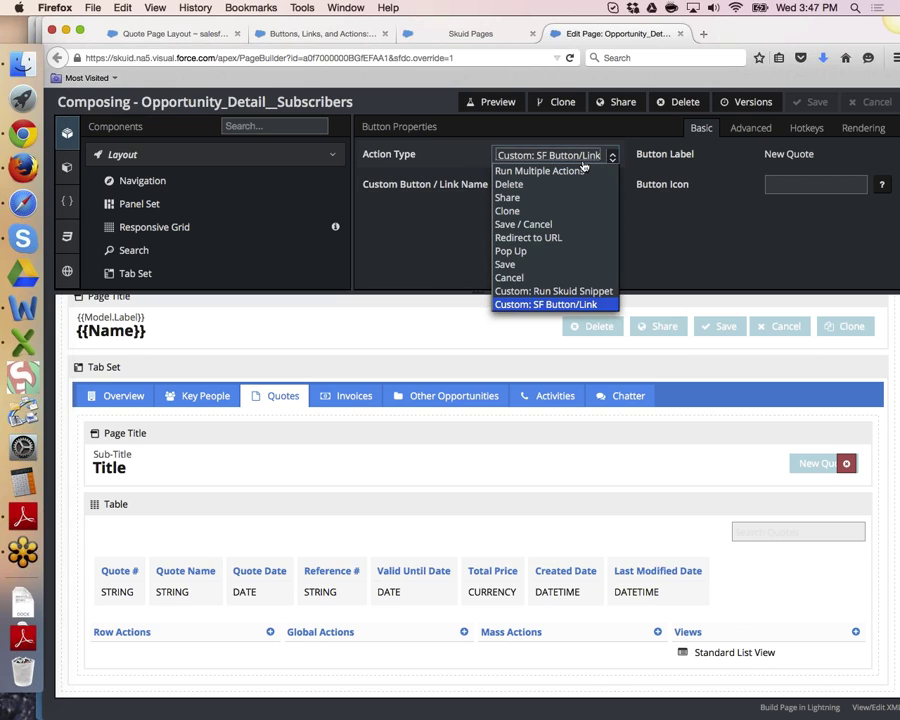
{"action": "left_click", "coordinate": [545, 304]}
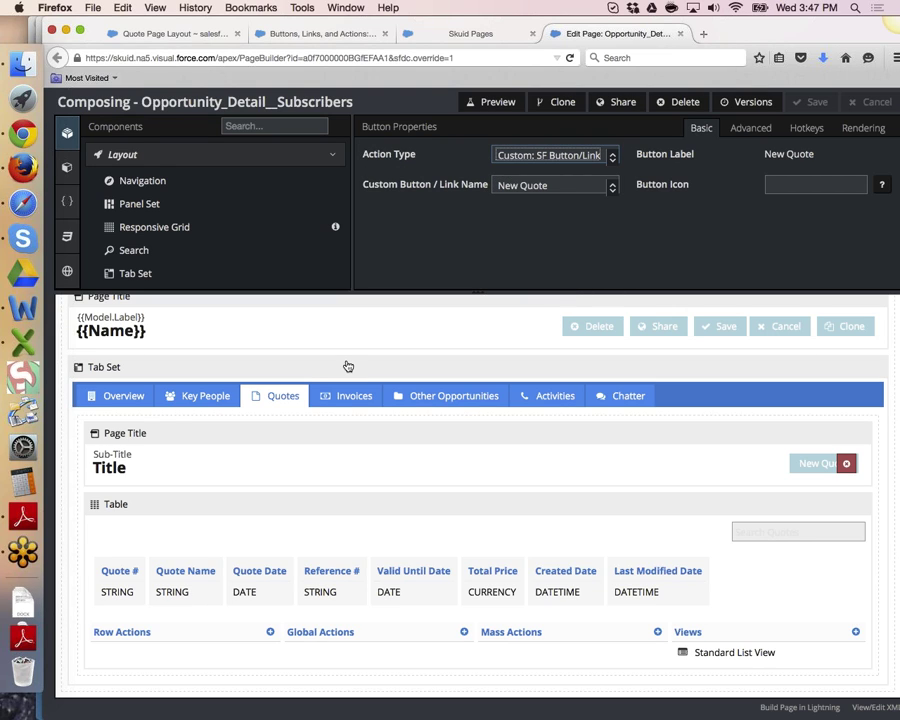
- Compare the page's Invoices section with its Quotes section and inspect the Page Title component's properties
{"action": "left_click", "coordinate": [336, 397]}
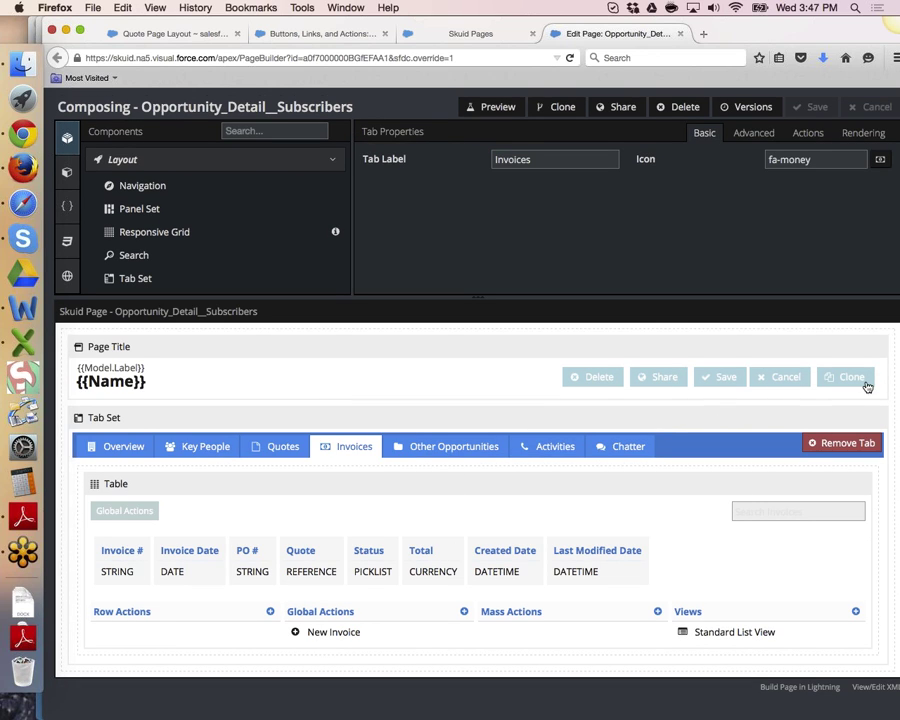
{"action": "left_click", "coordinate": [300, 450]}
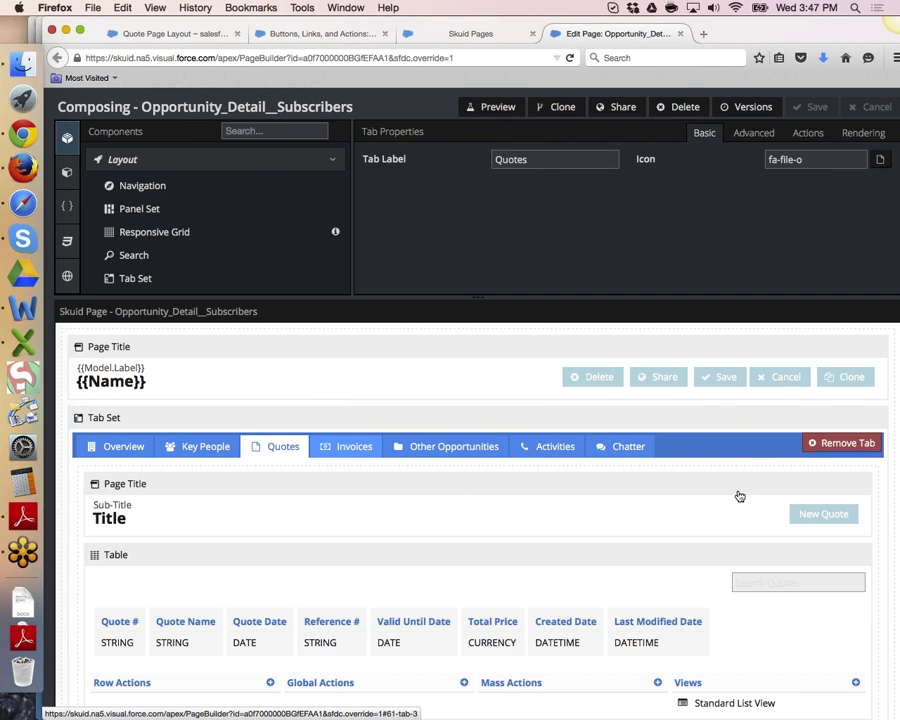
{"action": "left_click", "coordinate": [346, 482]}
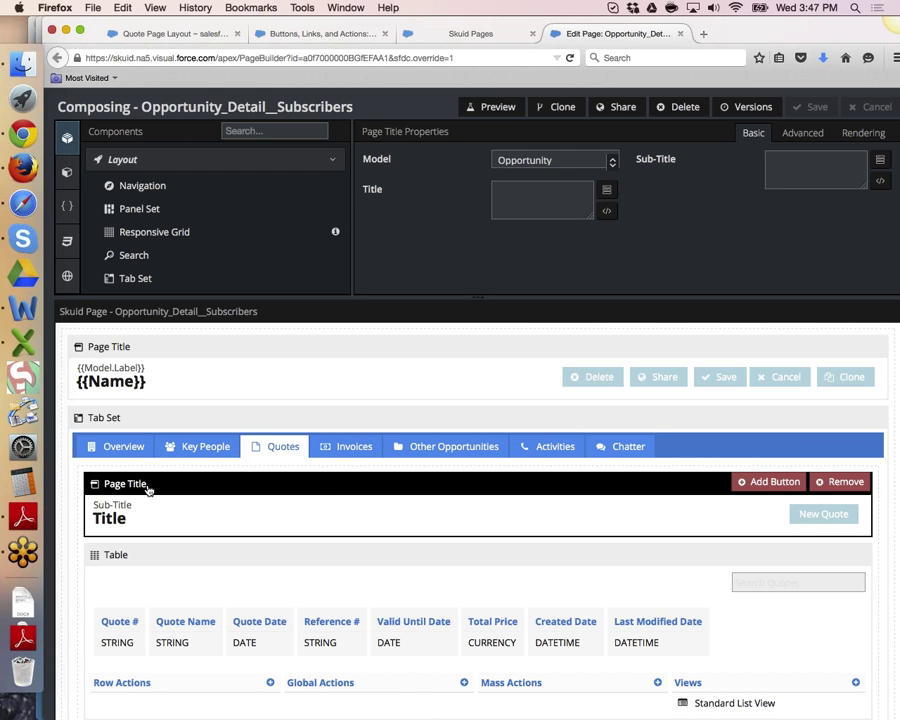
- Examine the New Invoice global action of the Invoices table, including its action type and the sequence of actions it runs
{"action": "left_click", "coordinate": [331, 451]}
{"action": "left_click", "coordinate": [324, 634]}
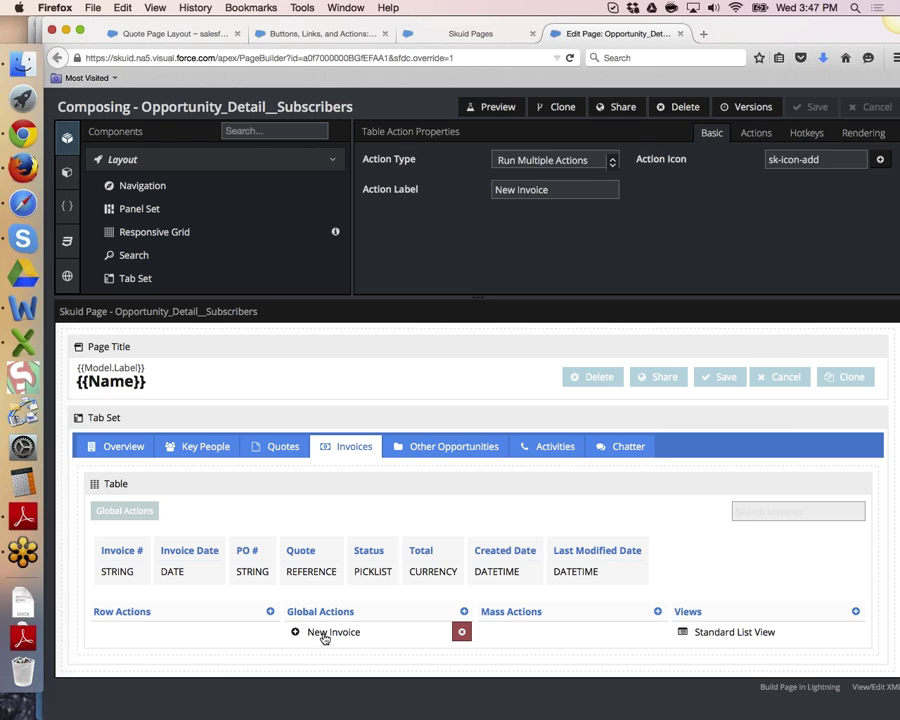
{"action": "left_click", "coordinate": [499, 165]}
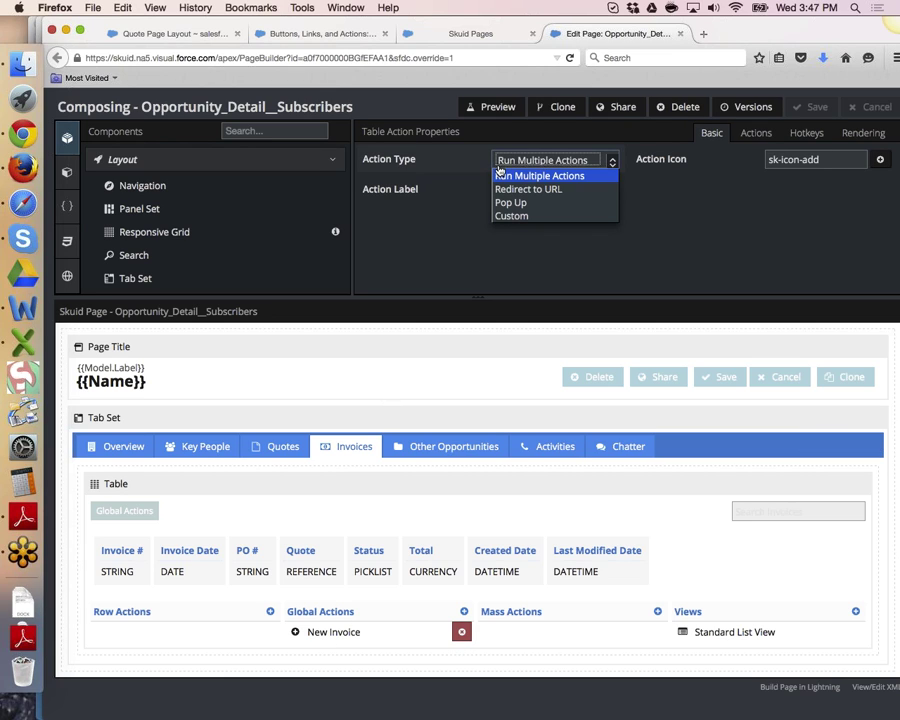
{"action": "left_click", "coordinate": [756, 132]}
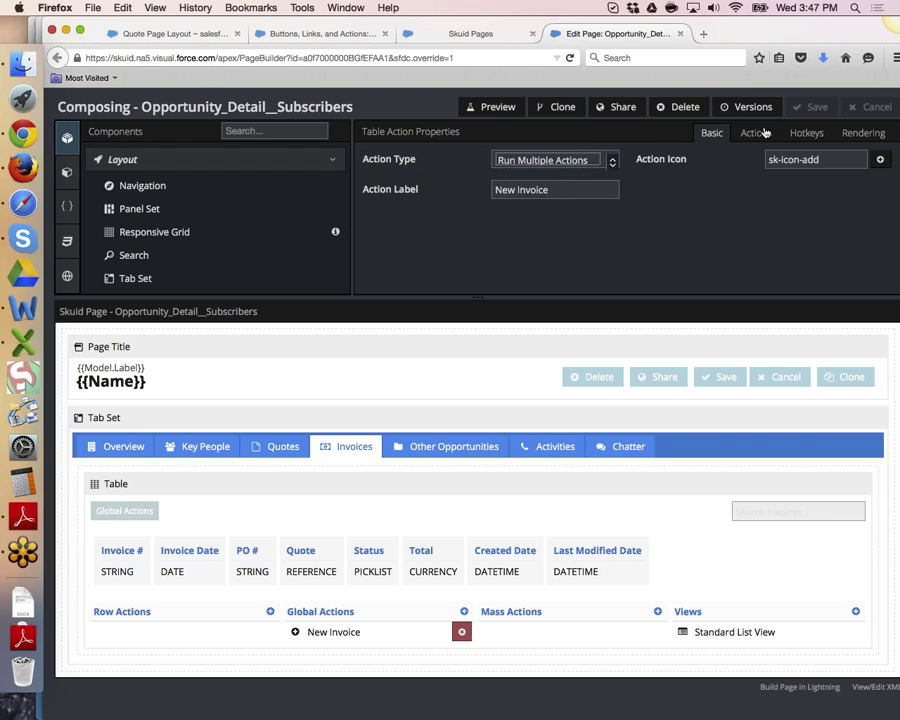
{"action": "left_click", "coordinate": [756, 132]}
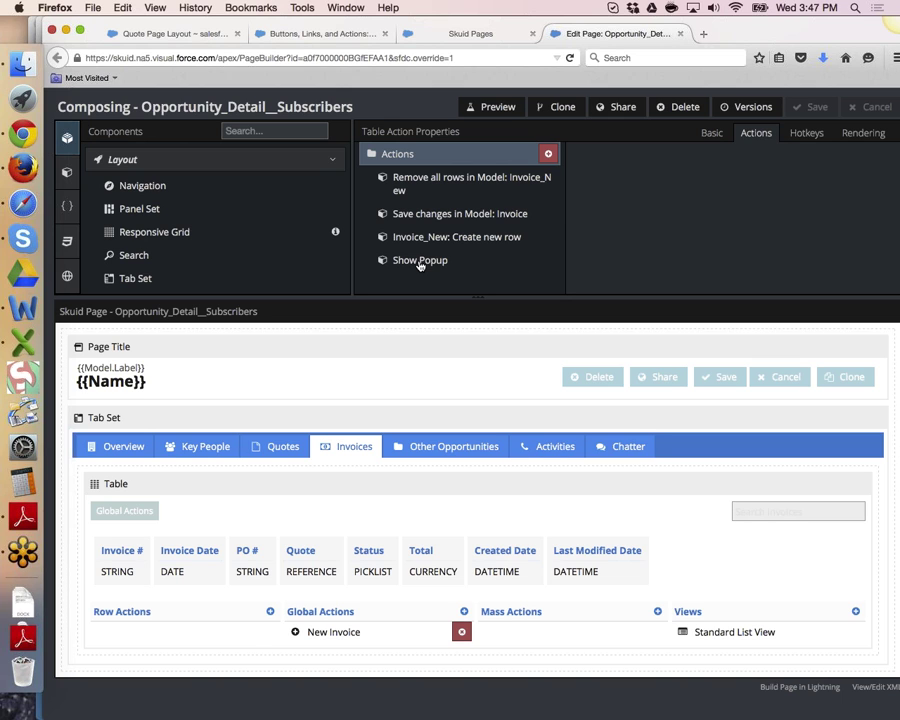
{"action": "left_click", "coordinate": [432, 211]}
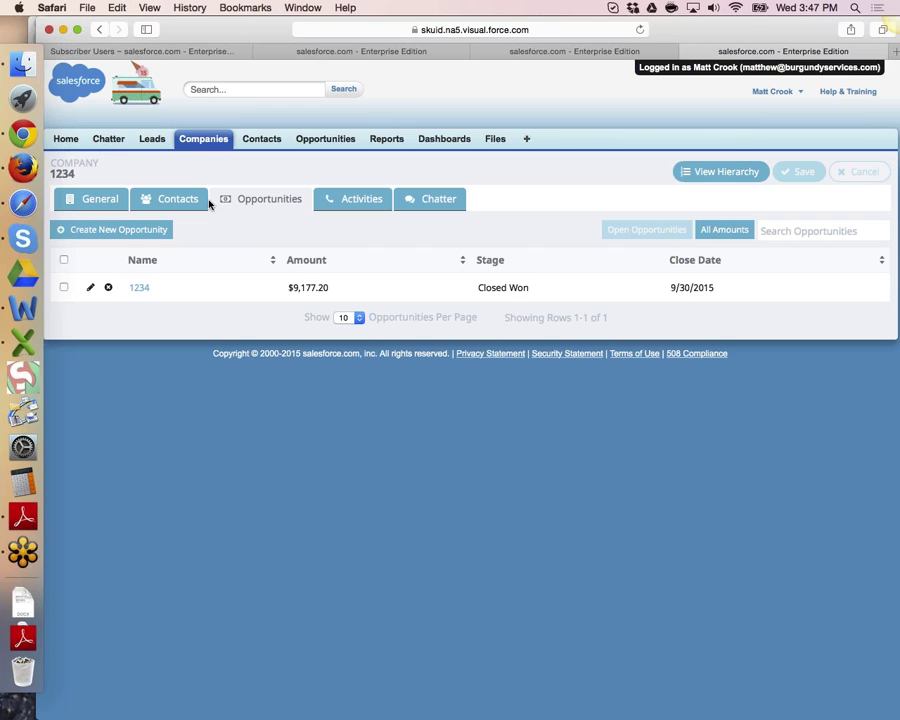
- In Safari, open opportunity 1234's invoices, view the New Invoice form's prefilled fields, and cancel it
{"action": "left_click", "coordinate": [146, 290]}
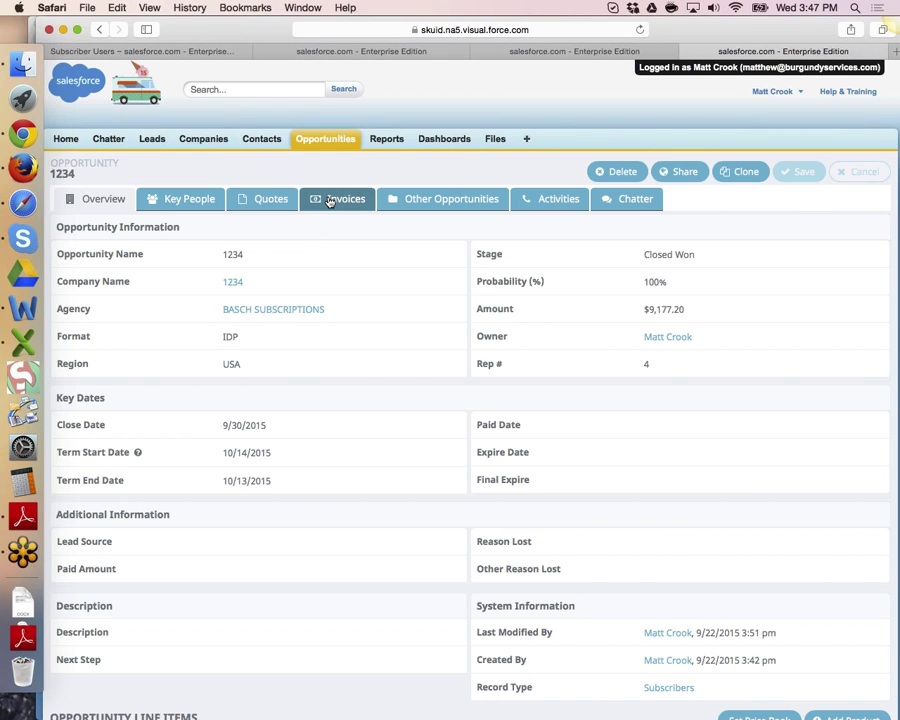
{"action": "left_click", "coordinate": [335, 200]}
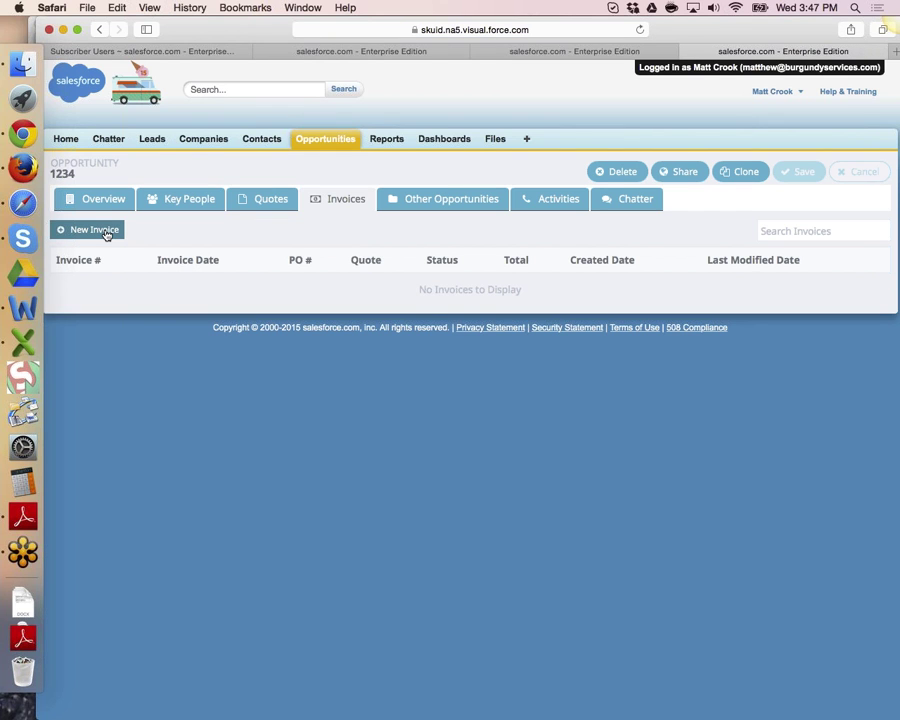
{"action": "left_click", "coordinate": [94, 230]}
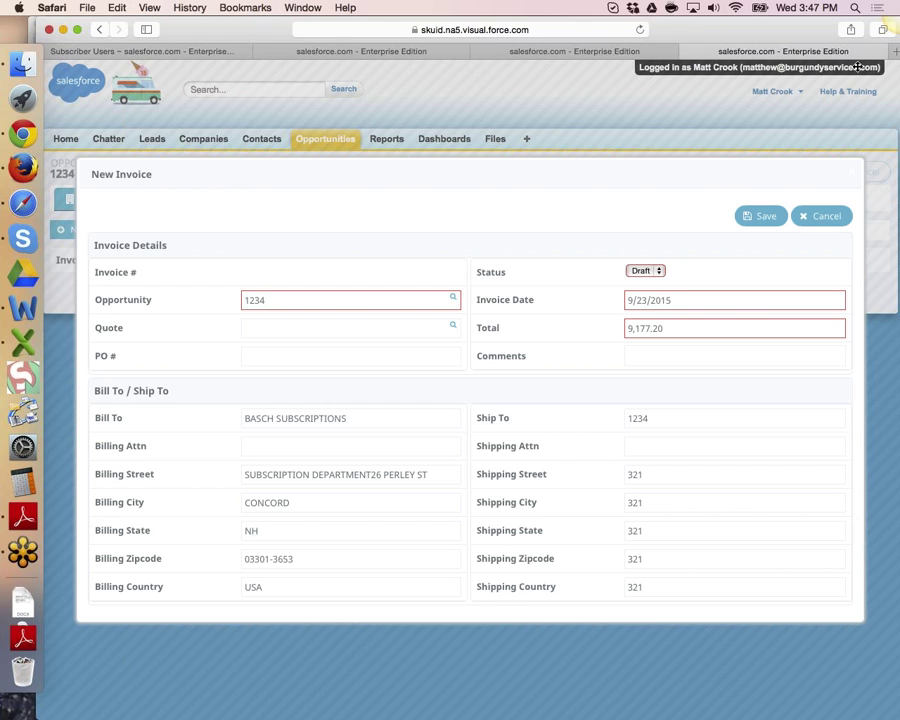
{"action": "left_click", "coordinate": [800, 215]}
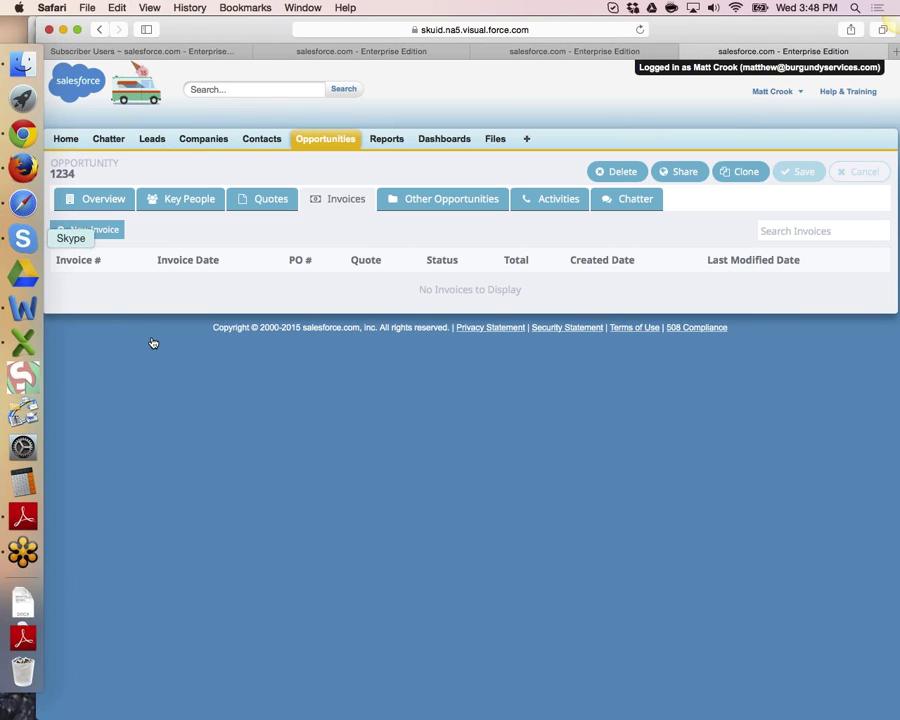
- Reopen the New Invoice form, review its Bill To / Ship To values, and cancel it again
{"action": "left_click", "coordinate": [77, 231]}
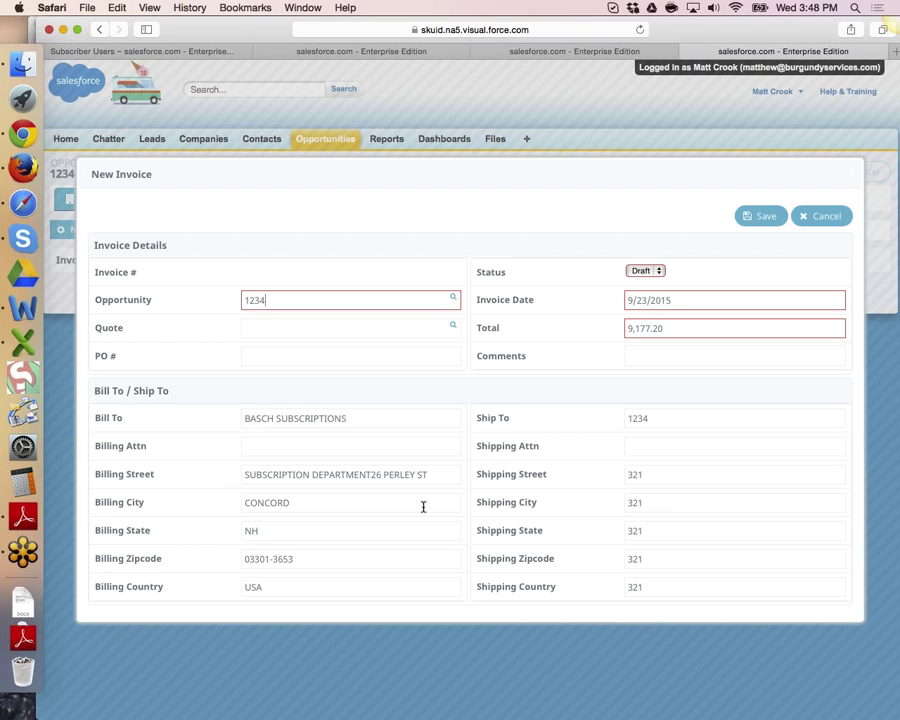
{"action": "key", "text": "Tab"}
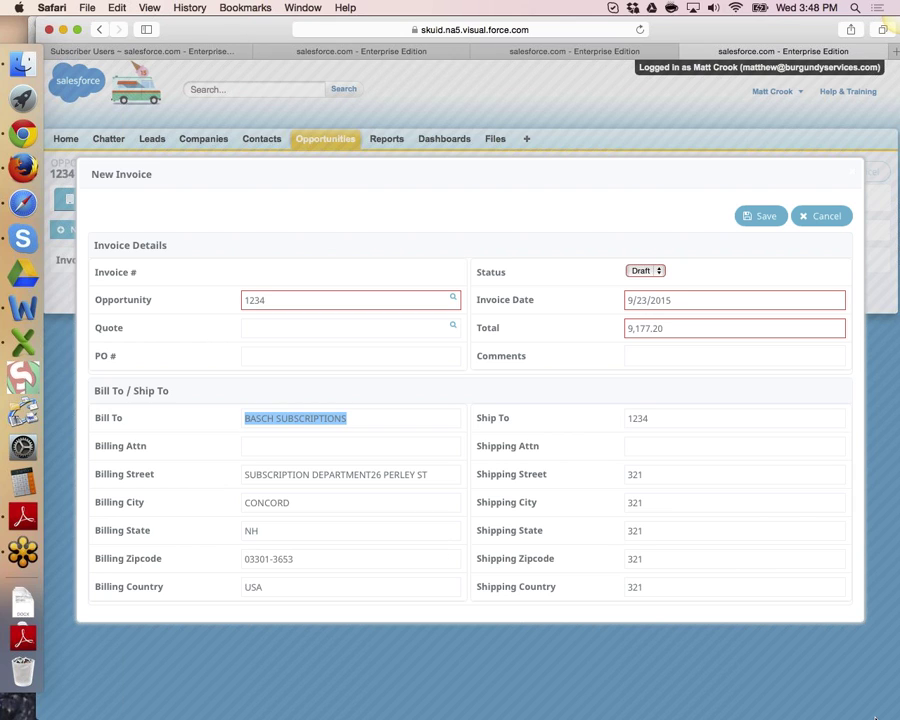
{"action": "left_click", "coordinate": [818, 236]}
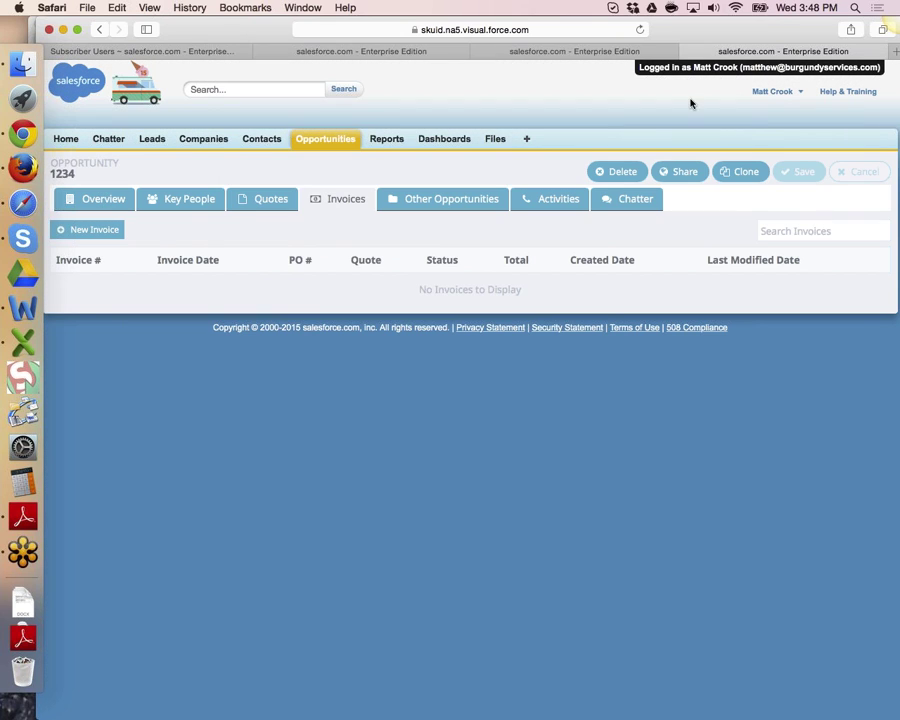
{"action": "left_click", "coordinate": [612, 58]}
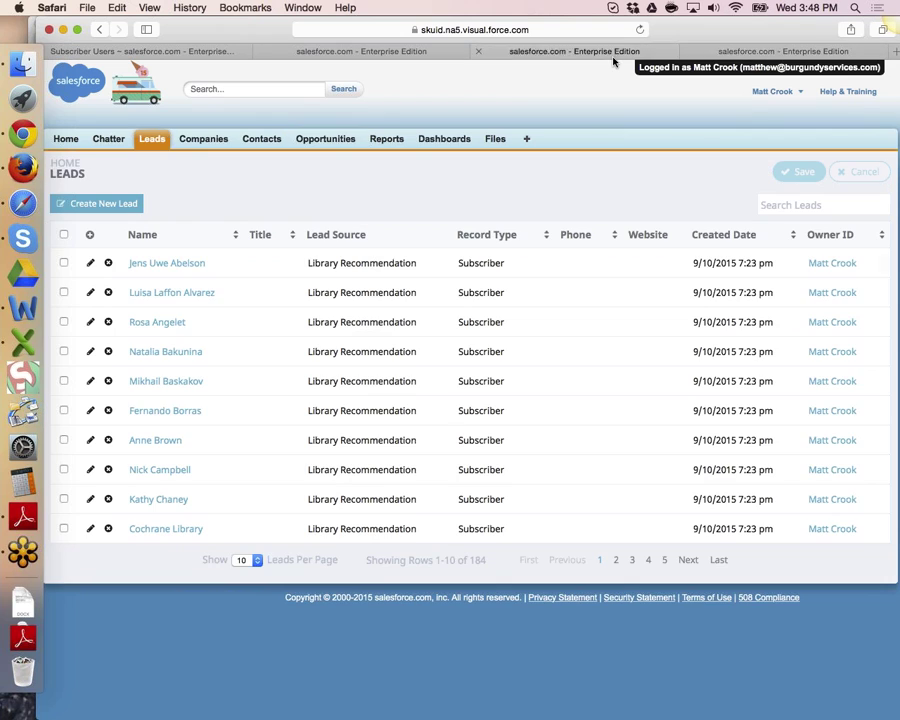
{"action": "left_click", "coordinate": [781, 50]}
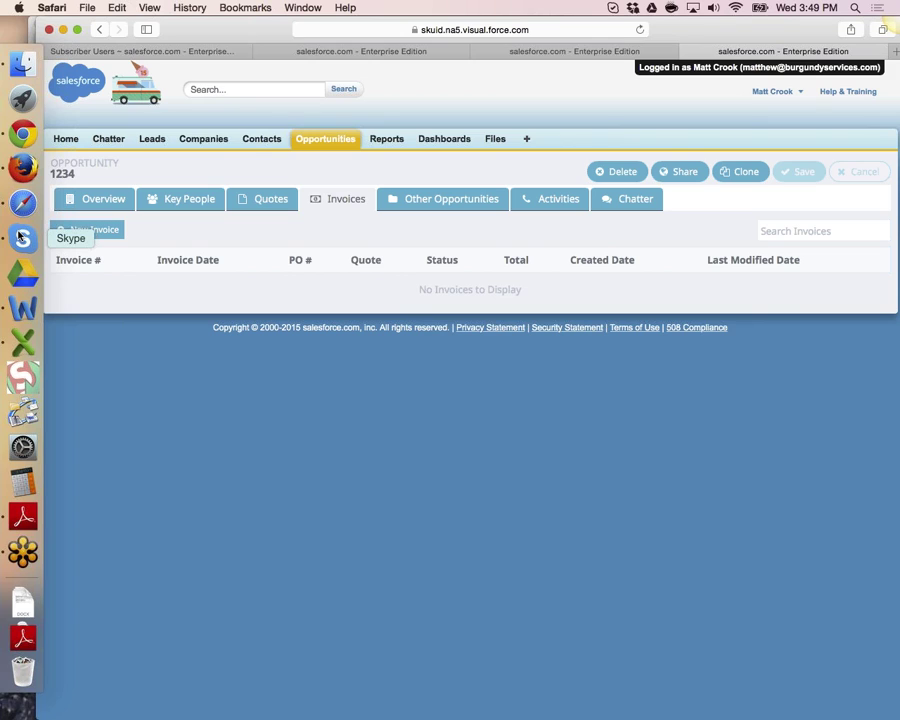
{"action": "left_click", "coordinate": [22, 234]}
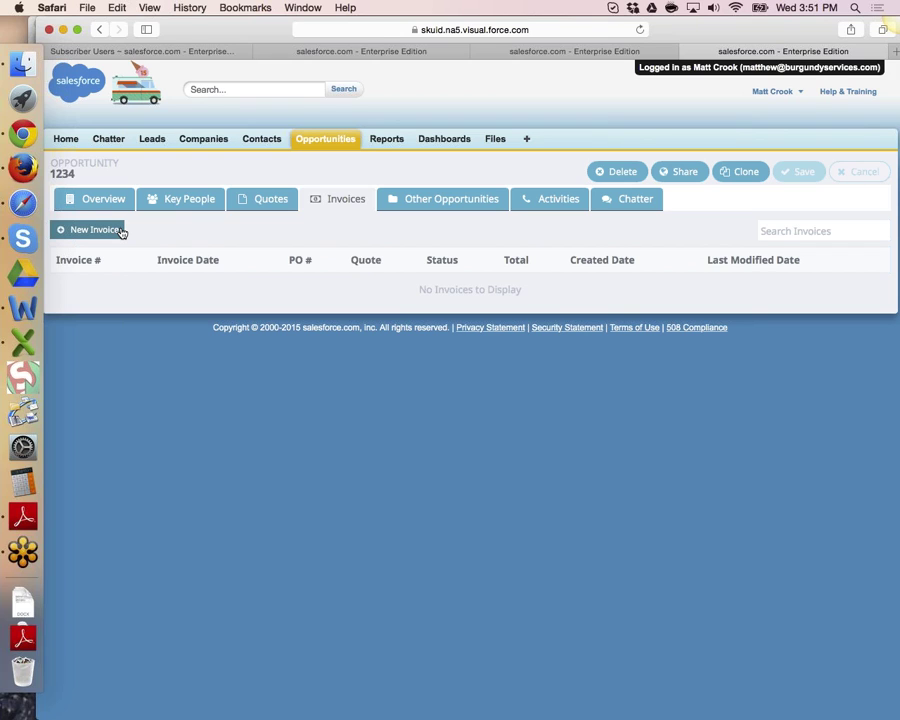
{"action": "left_click", "coordinate": [73, 202]}
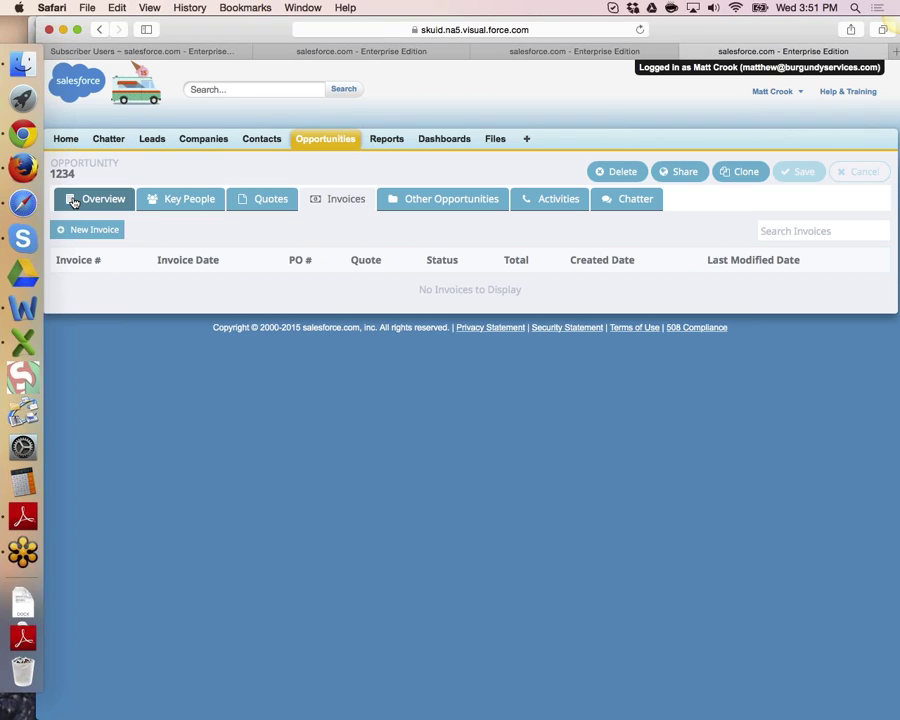
{"action": "left_click", "coordinate": [73, 202]}
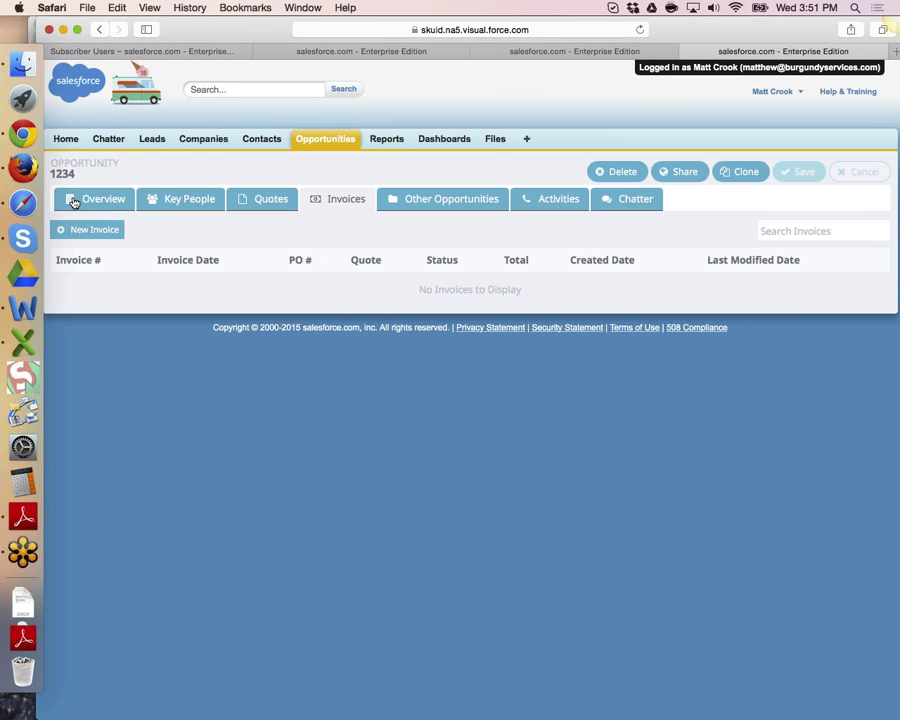
{"action": "left_click", "coordinate": [565, 51]}
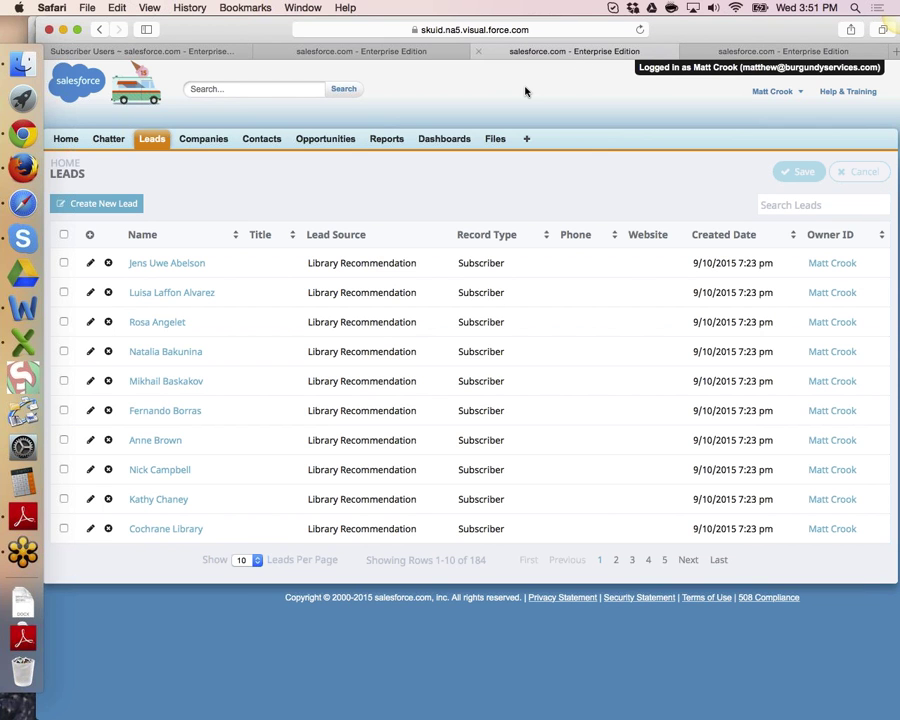
- In Firefox, check which model the Invoices table uses and inspect the Invoice model's properties and condition
{"action": "left_click", "coordinate": [22, 170]}
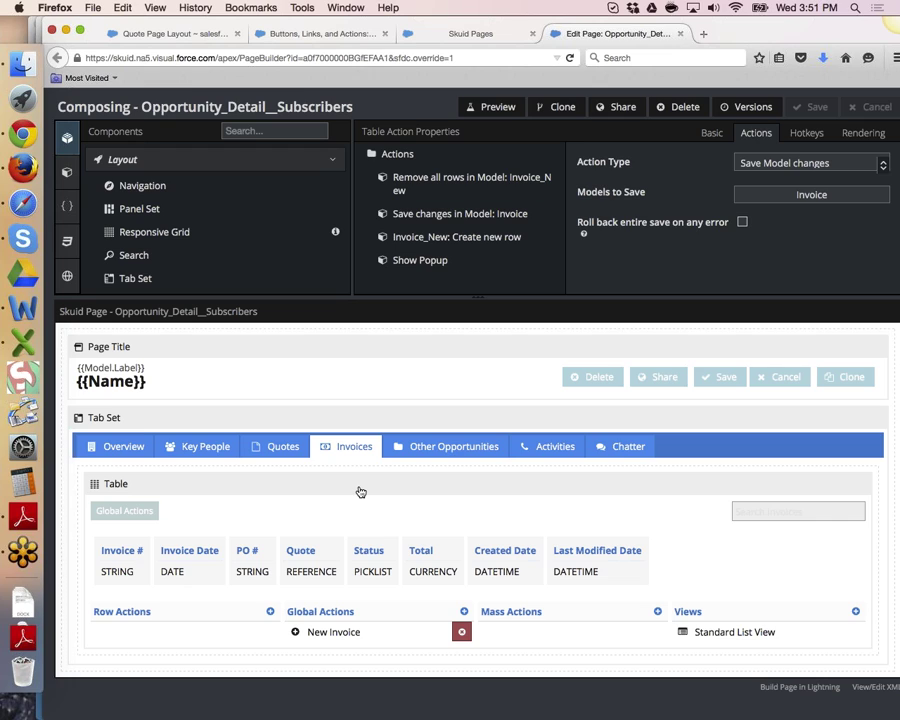
{"action": "left_click", "coordinate": [311, 491]}
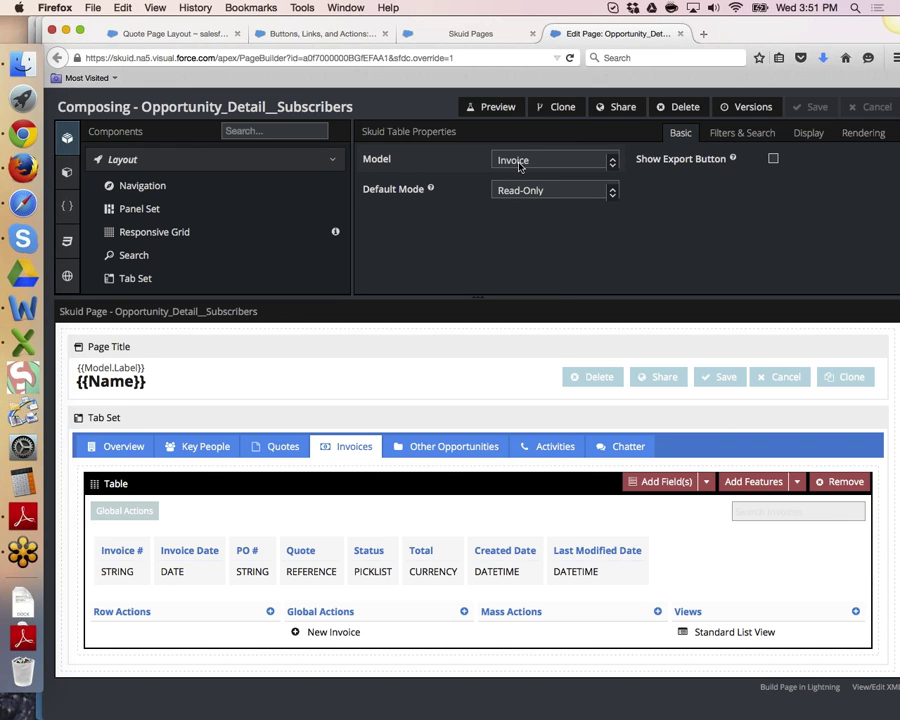
{"action": "left_click", "coordinate": [67, 174]}
{"action": "scroll", "coordinate": [128, 230], "scroll_direction": "down", "scroll_amount": 10}
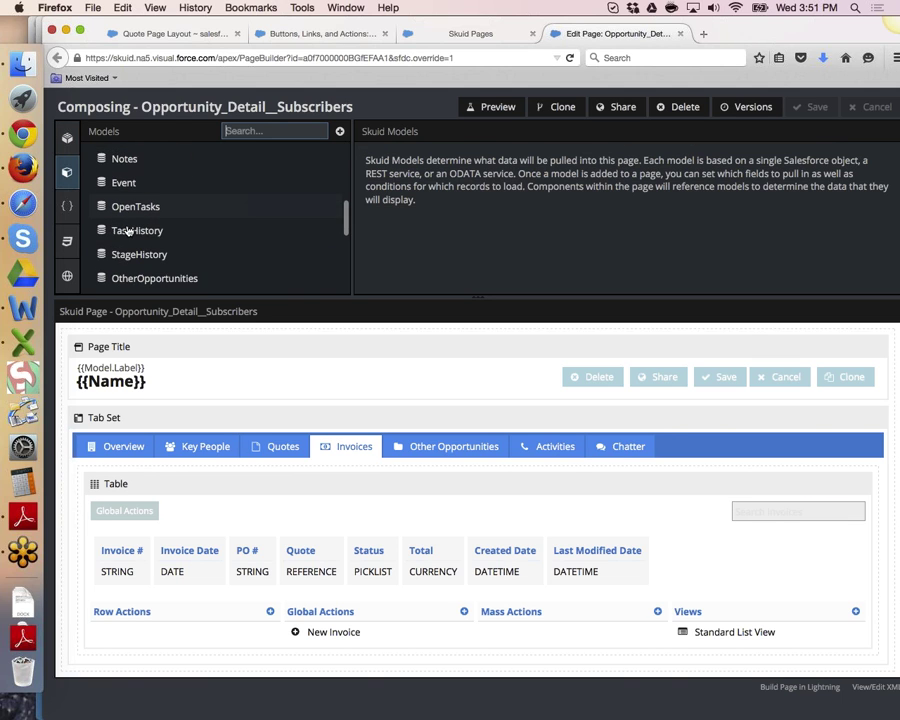
{"action": "left_click", "coordinate": [127, 205]}
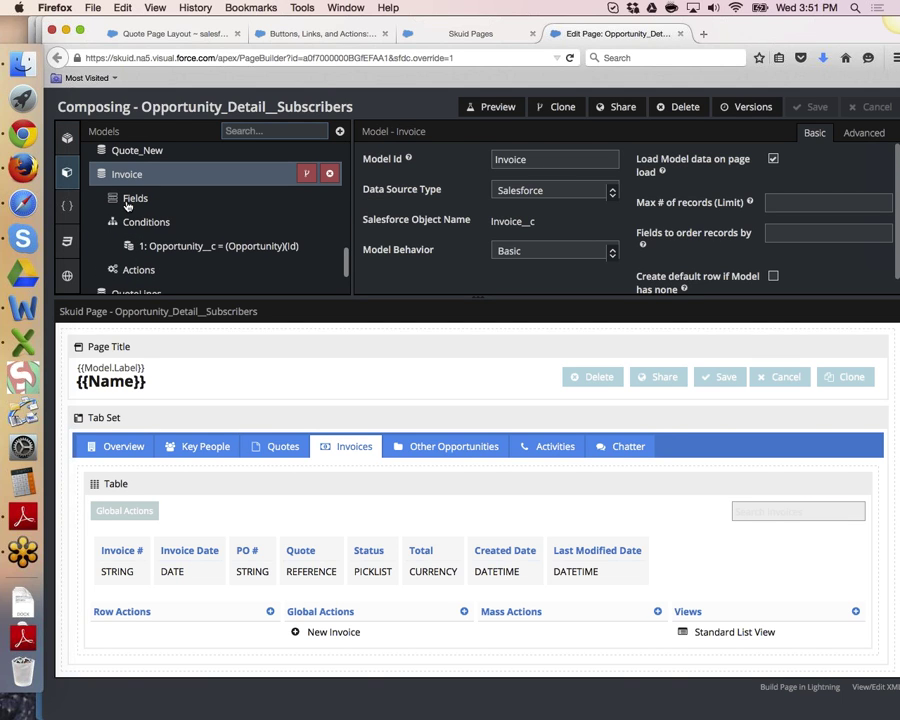
{"action": "scroll", "coordinate": [127, 205], "scroll_direction": "down", "scroll_amount": 3}
{"action": "scroll", "coordinate": [127, 205], "scroll_direction": "up", "scroll_amount": 4}
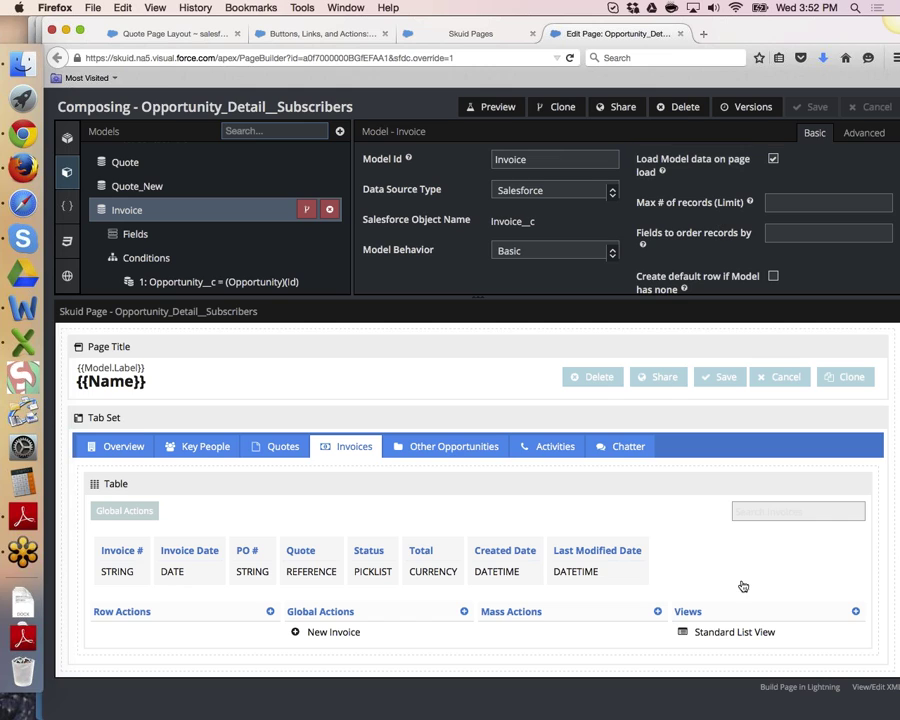
- Check the New Invoice global action's basic properties and inspect the Invoice_New model among the page's models
{"action": "left_click", "coordinate": [331, 633]}
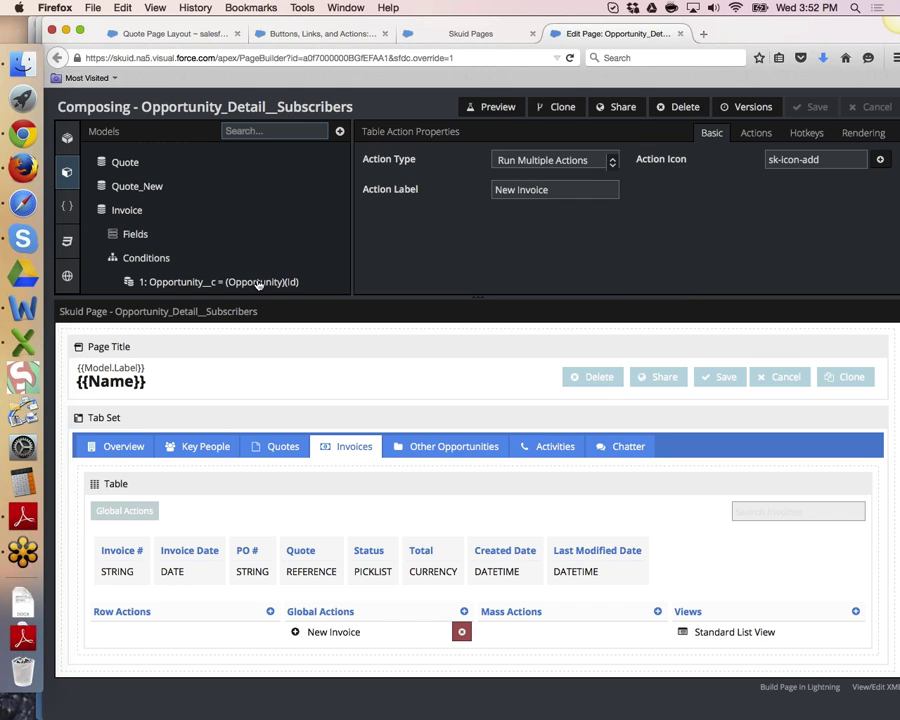
{"action": "scroll", "coordinate": [217, 257], "scroll_direction": "down", "scroll_amount": 3}
{"action": "left_click", "coordinate": [166, 256]}
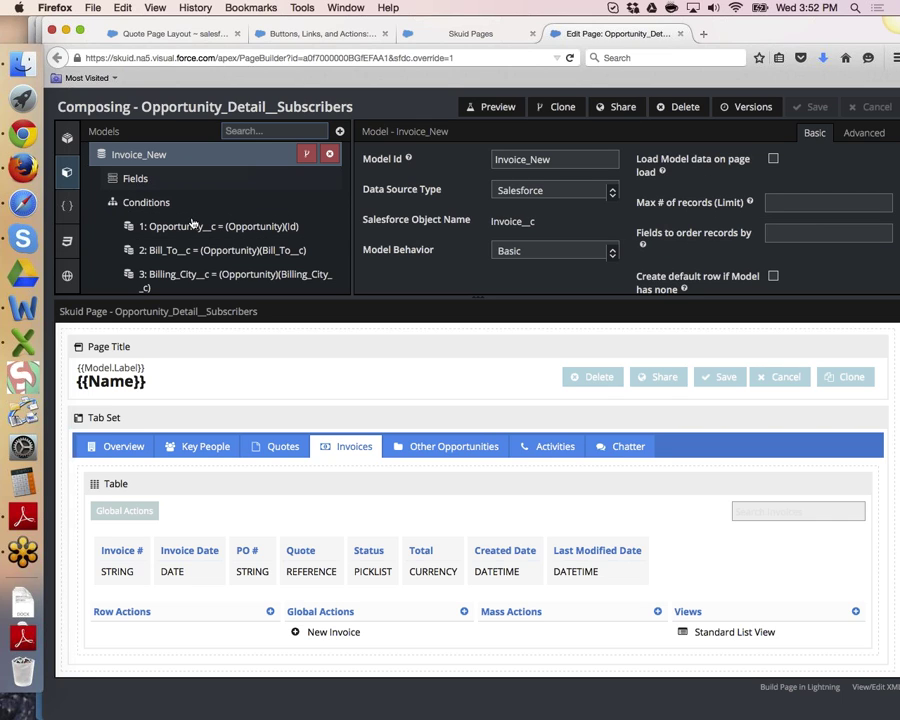
{"action": "scroll", "coordinate": [192, 222], "scroll_direction": "up", "scroll_amount": 3}
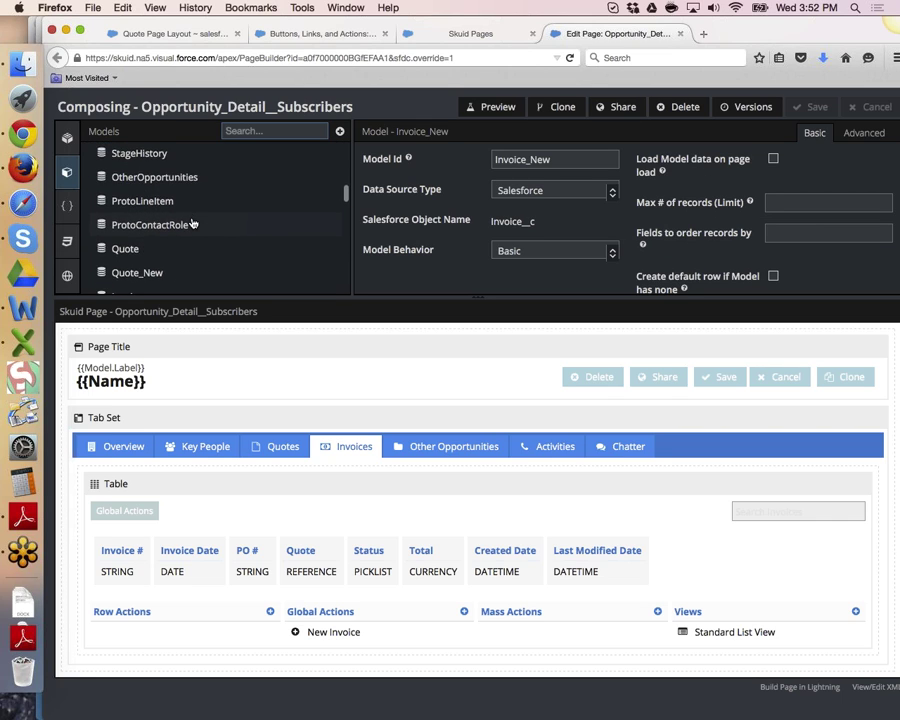
{"action": "scroll", "coordinate": [193, 222], "scroll_direction": "down", "scroll_amount": 5}
{"action": "scroll", "coordinate": [192, 222], "scroll_direction": "up", "scroll_amount": 3}
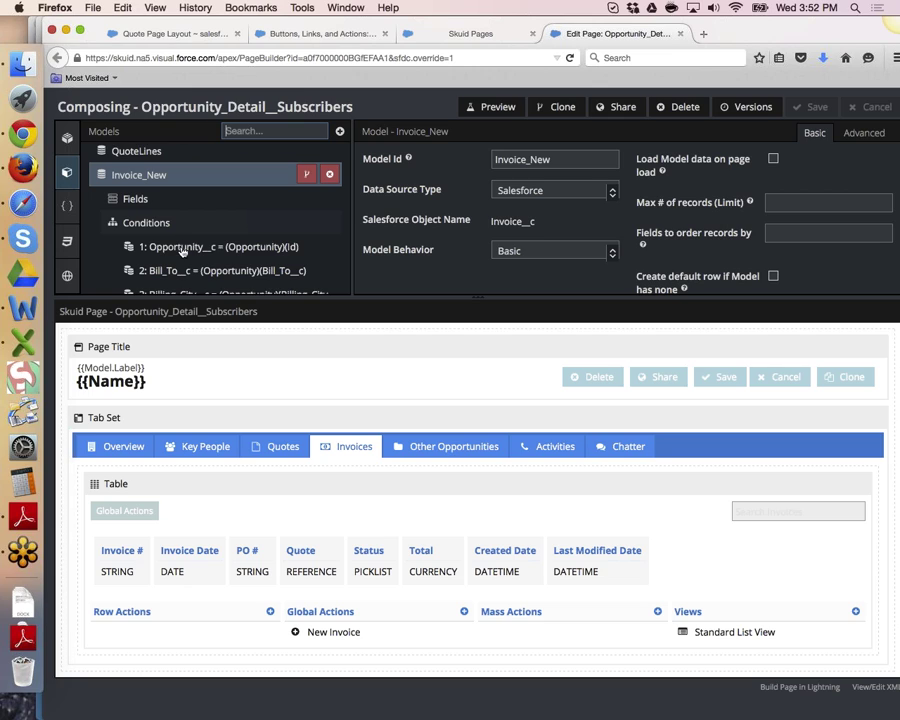
- Review the Invoice_New model's conditions that prefill billing, shipping, total and invoice date from the opportunity and account
{"action": "scroll", "coordinate": [186, 236], "scroll_direction": "down", "scroll_amount": 1}
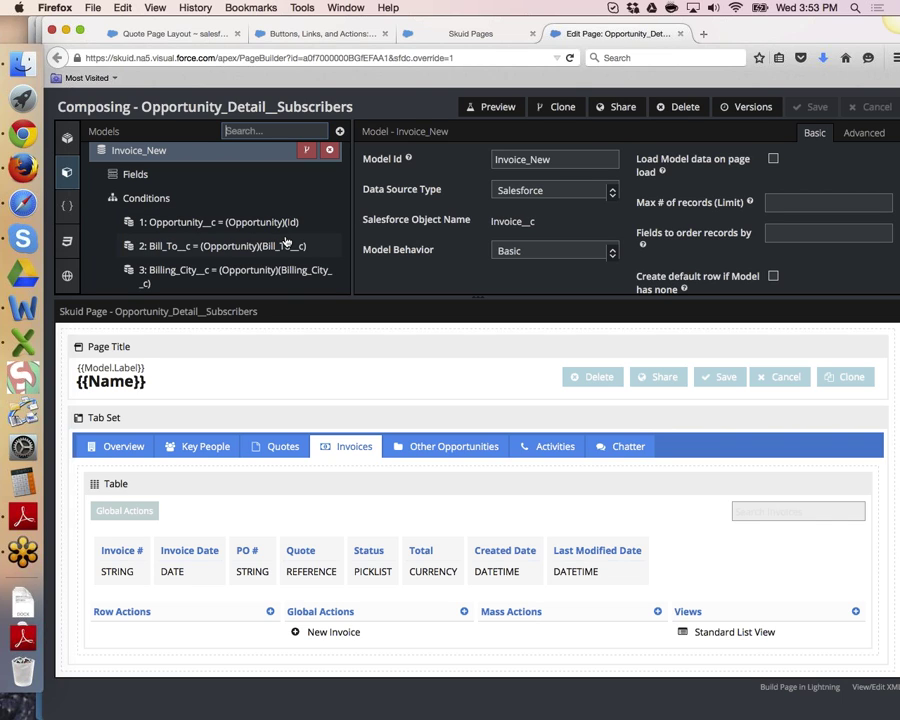
{"action": "scroll", "coordinate": [285, 241], "scroll_direction": "down", "scroll_amount": 10}
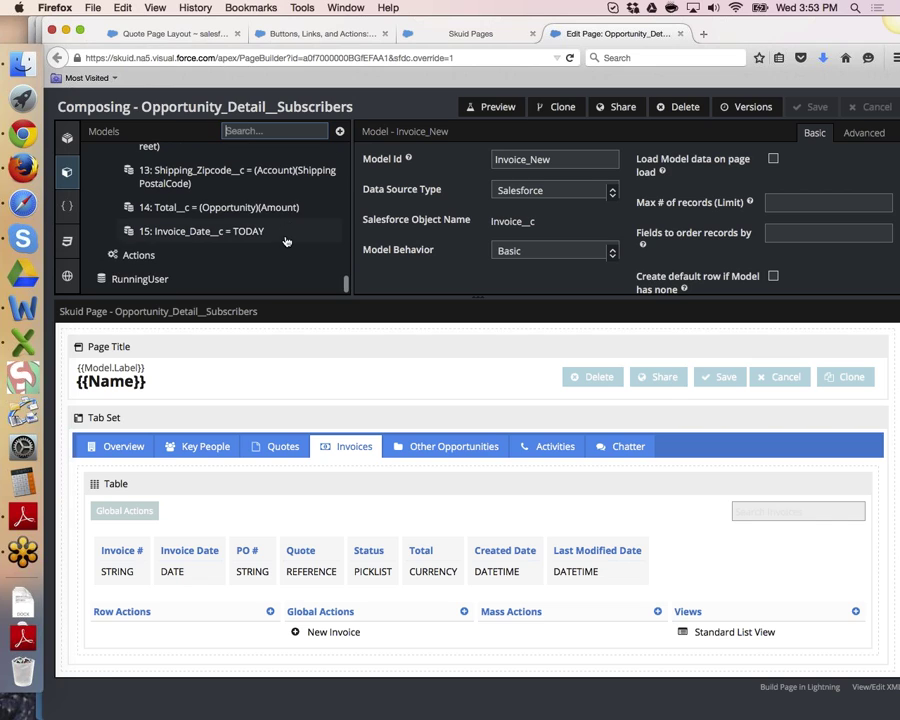
{"action": "scroll", "coordinate": [285, 241], "scroll_direction": "up", "scroll_amount": 1}
{"action": "scroll", "coordinate": [285, 241], "scroll_direction": "up", "scroll_amount": 1}
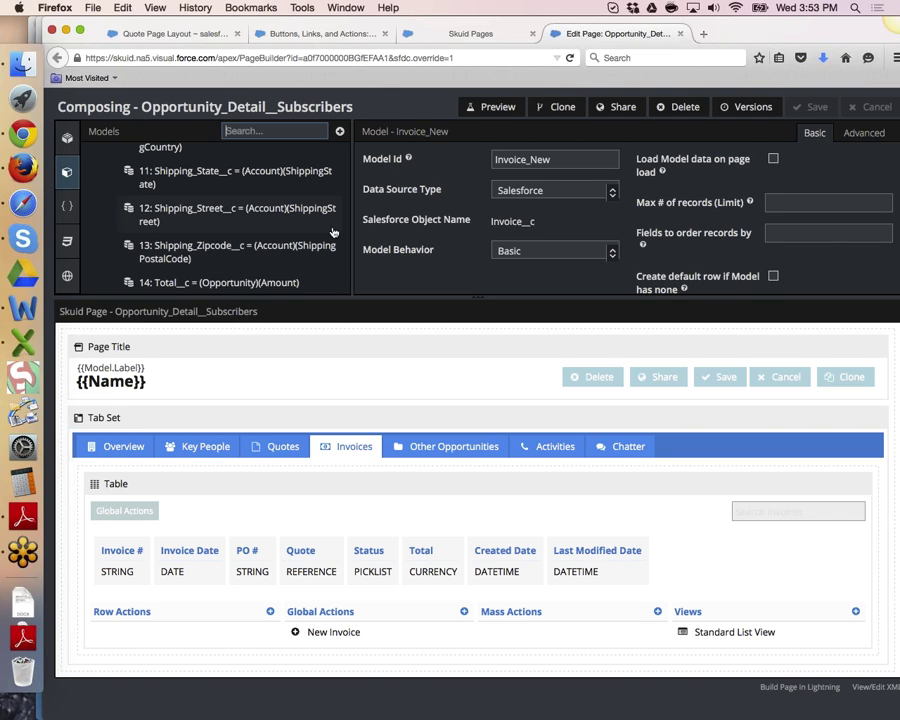
{"action": "scroll", "coordinate": [334, 231], "scroll_direction": "up", "scroll_amount": 1}
{"action": "scroll", "coordinate": [334, 231], "scroll_direction": "down", "scroll_amount": 3}
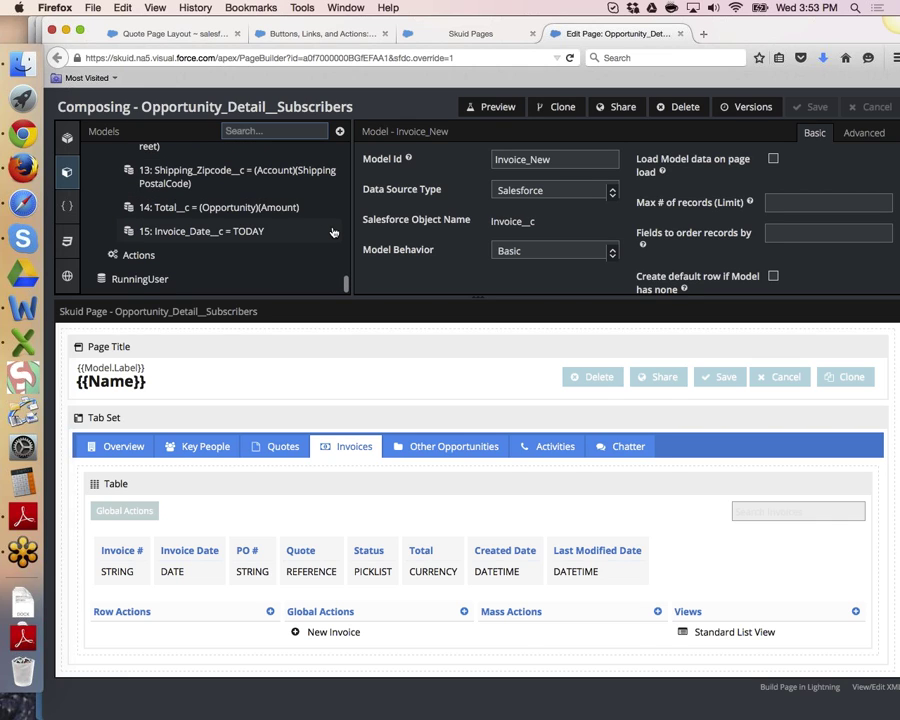
{"action": "scroll", "coordinate": [334, 232], "scroll_direction": "up", "scroll_amount": 1}
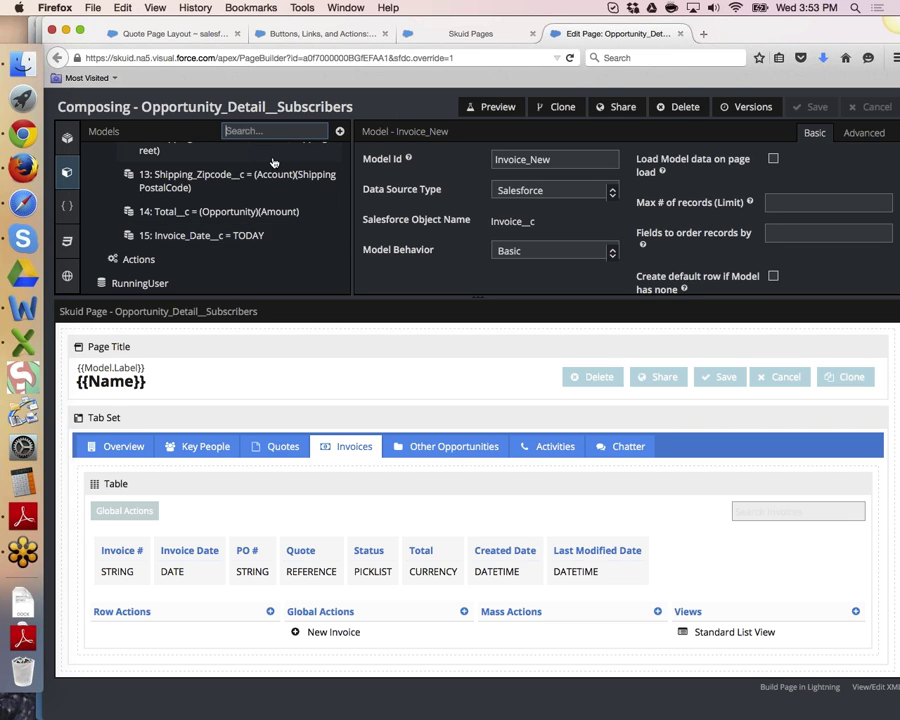
{"action": "scroll", "coordinate": [273, 162], "scroll_direction": "up", "scroll_amount": 1}
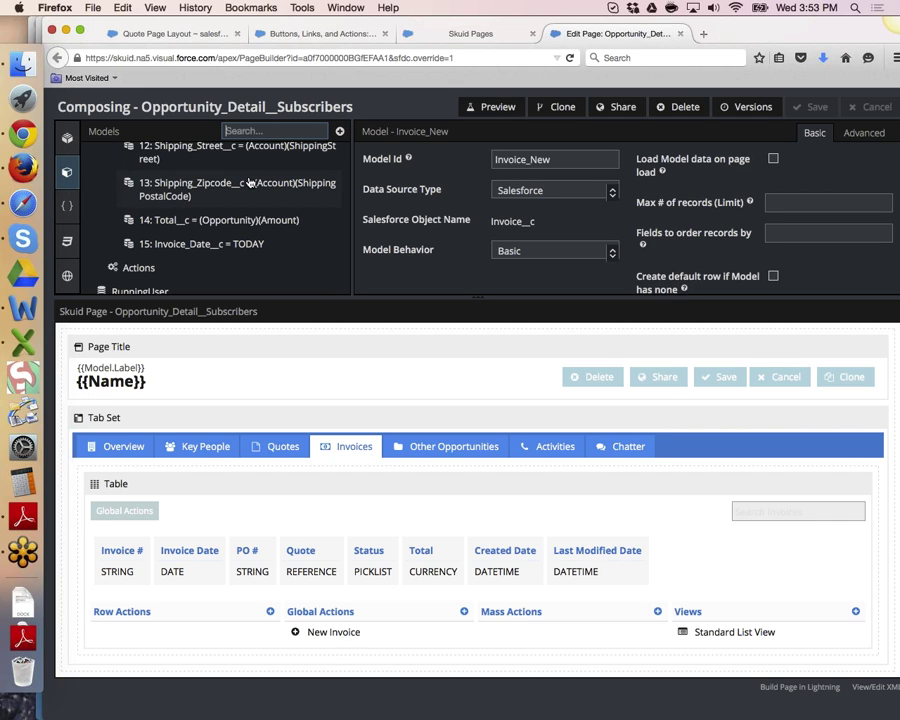
{"action": "scroll", "coordinate": [228, 176], "scroll_direction": "up", "scroll_amount": 5}
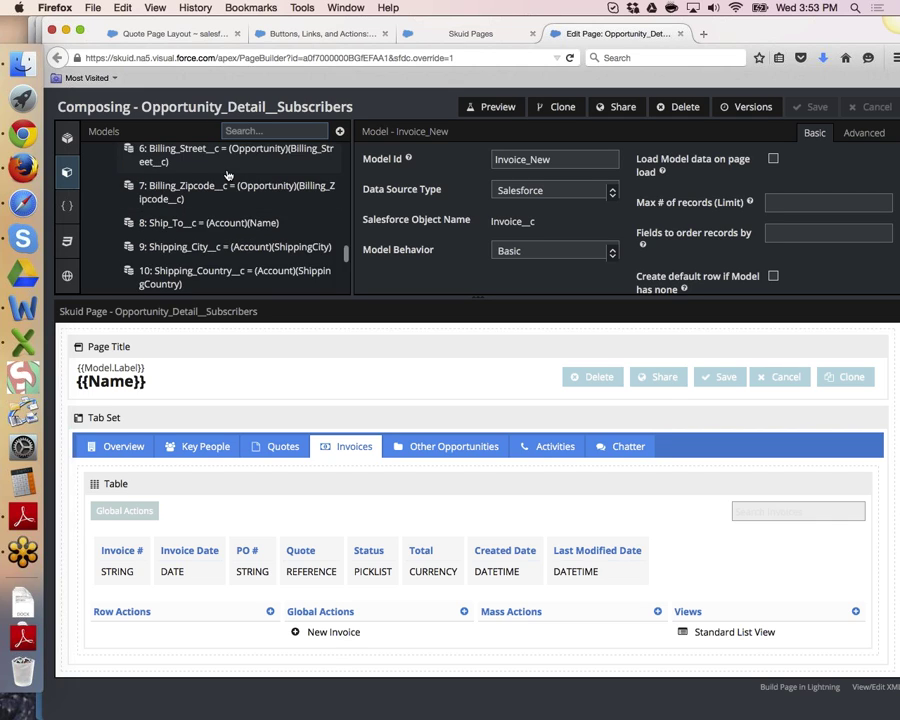
{"action": "scroll", "coordinate": [228, 176], "scroll_direction": "up", "scroll_amount": 2}
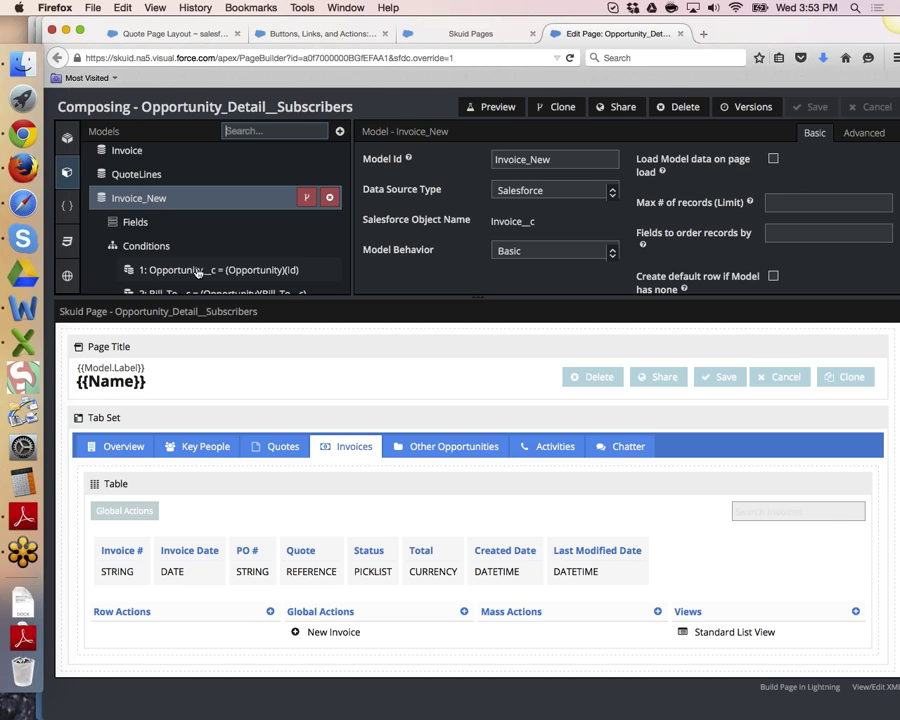
{"action": "scroll", "coordinate": [198, 272], "scroll_direction": "down", "scroll_amount": 4}
{"action": "scroll", "coordinate": [198, 272], "scroll_direction": "down", "scroll_amount": 10}
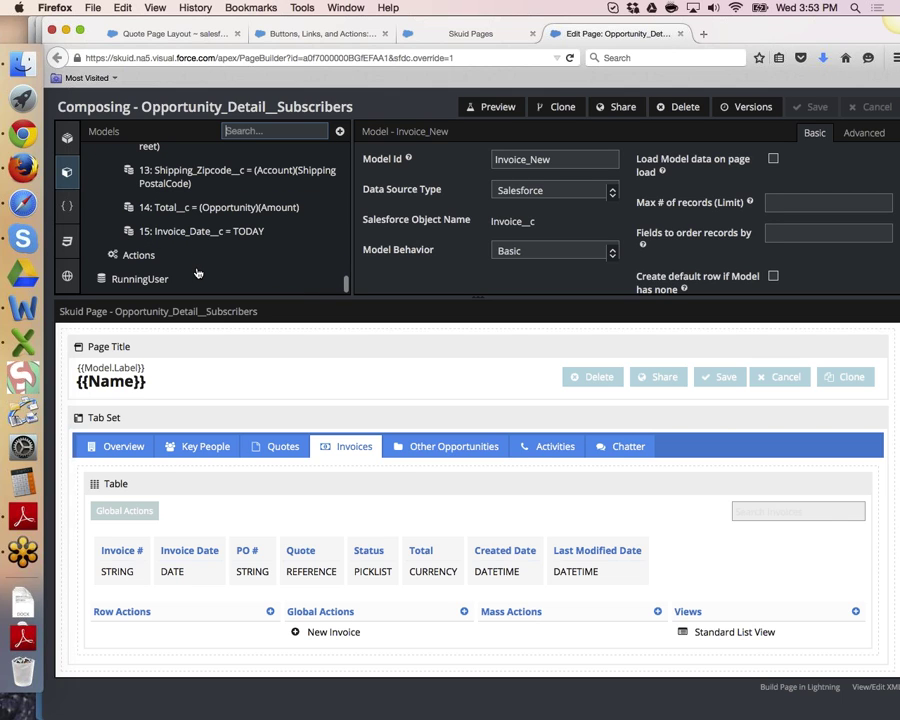
- Examine the settings of each of the four actions run by the New Invoice global action, through Show Popup
{"action": "left_click", "coordinate": [334, 634]}
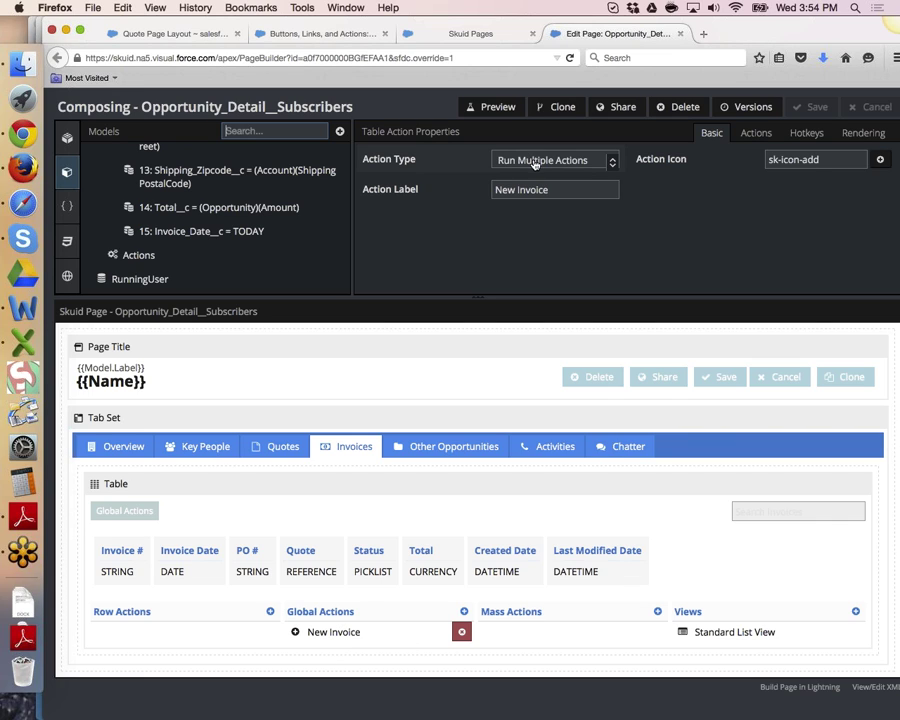
{"action": "left_click", "coordinate": [753, 136]}
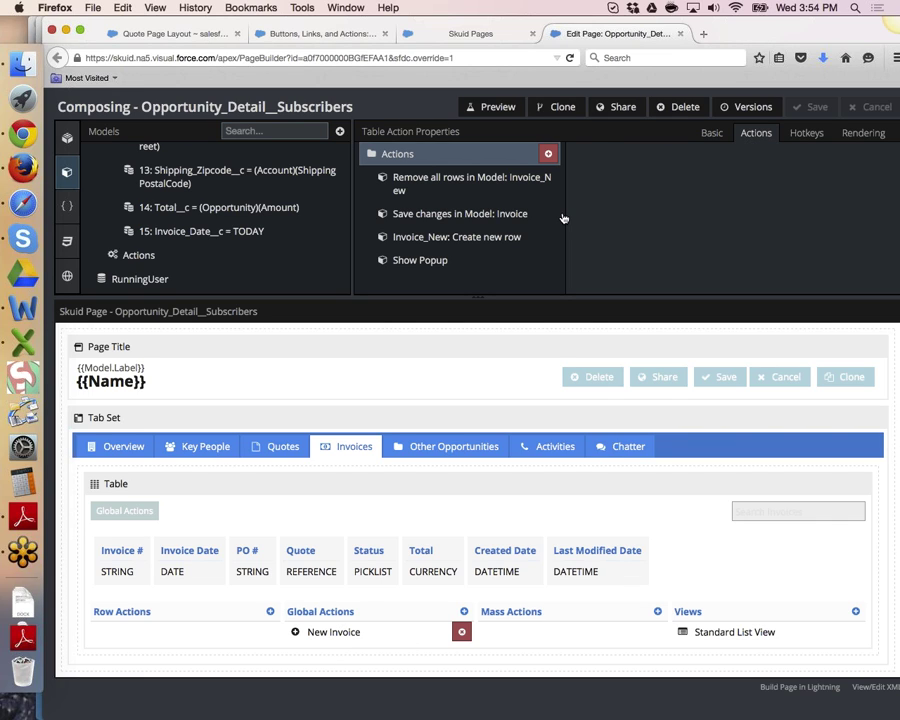
{"action": "left_click", "coordinate": [487, 191]}
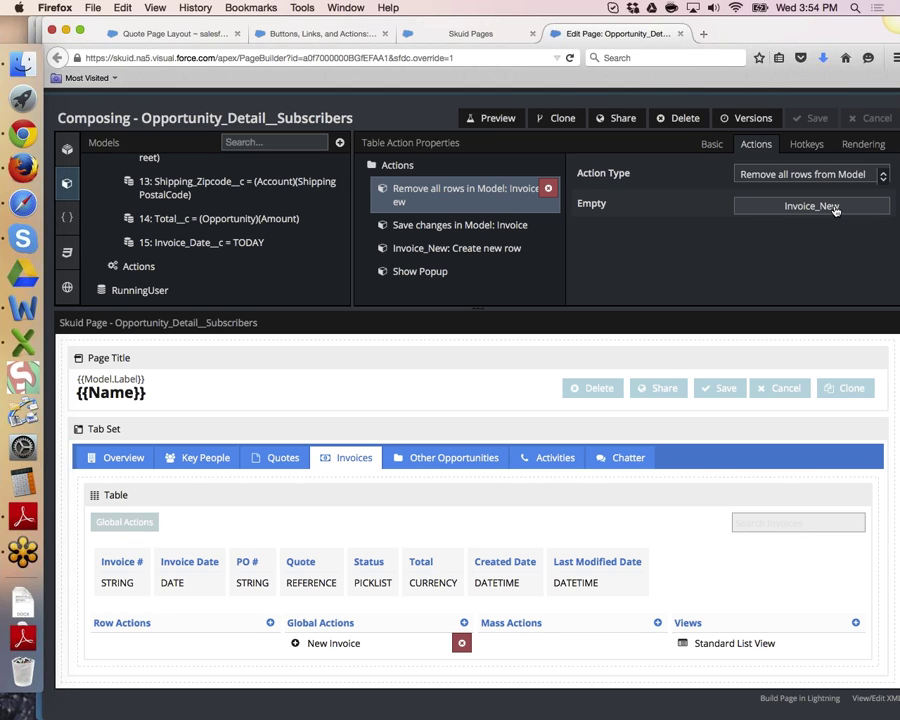
{"action": "left_click", "coordinate": [479, 230]}
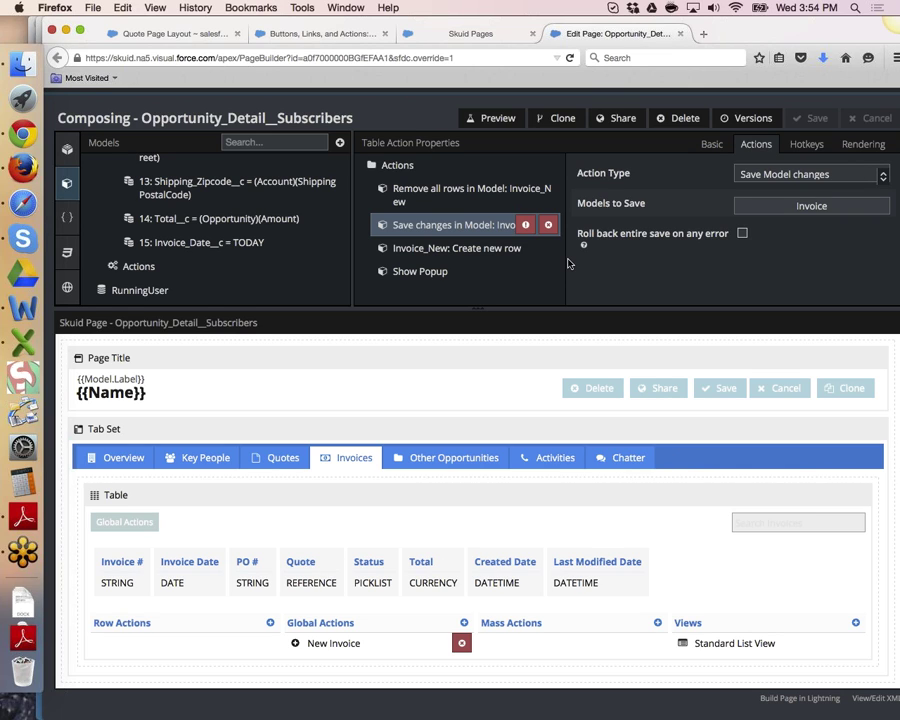
{"action": "left_click", "coordinate": [490, 250]}
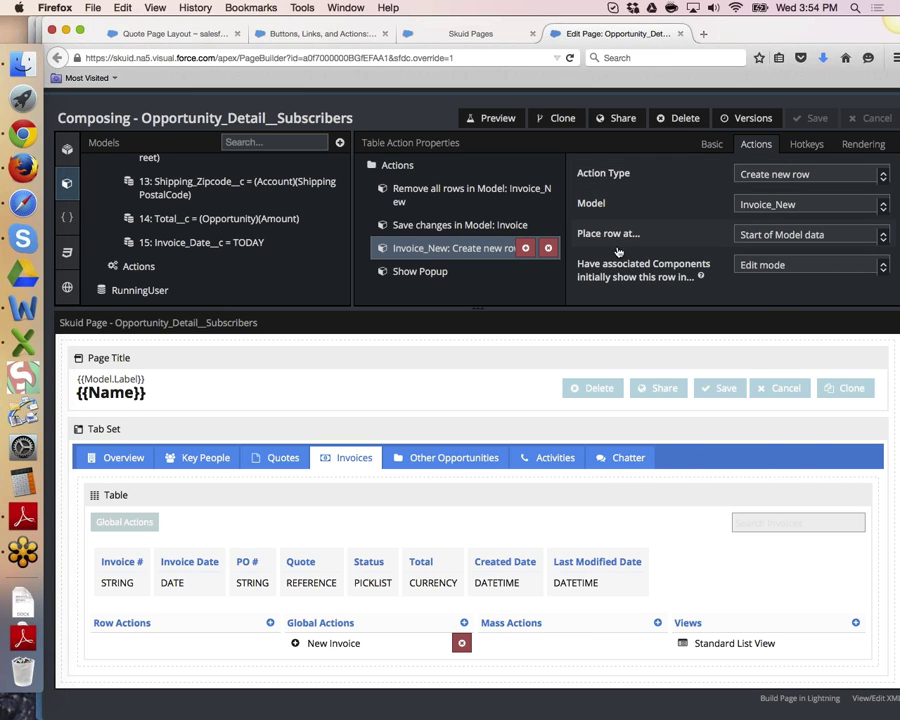
{"action": "left_click", "coordinate": [516, 271]}
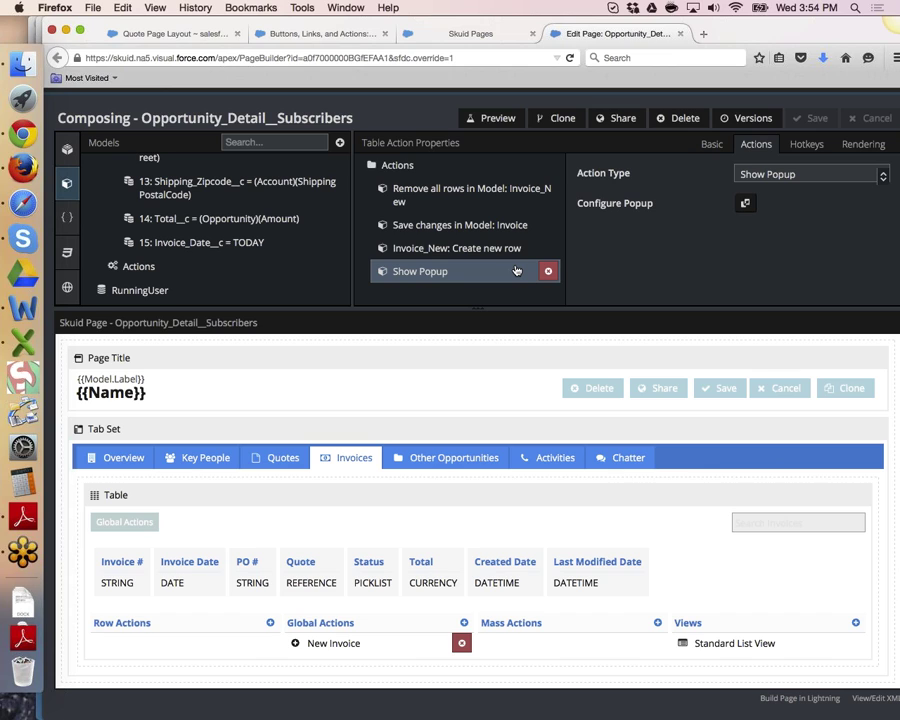
- Open the New Invoice popup's configuration and examine its page title, field editor and Invoice Details fields alongside the available components
{"action": "left_click", "coordinate": [747, 203]}
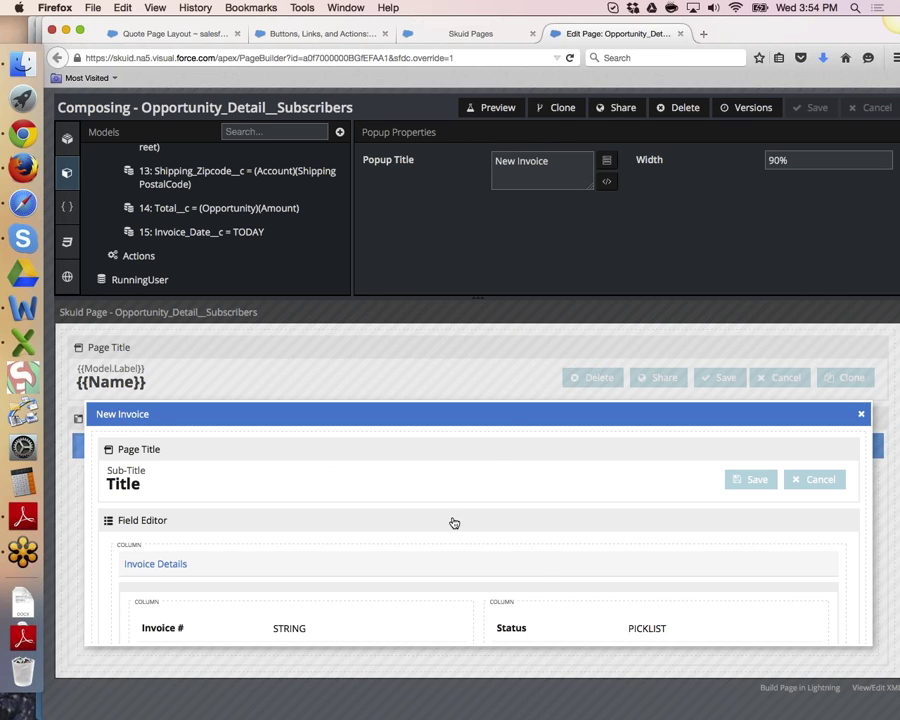
{"action": "scroll", "coordinate": [453, 521], "scroll_direction": "down", "scroll_amount": 5}
{"action": "scroll", "coordinate": [440, 518], "scroll_direction": "up", "scroll_amount": 5}
{"action": "left_click", "coordinate": [67, 138]}
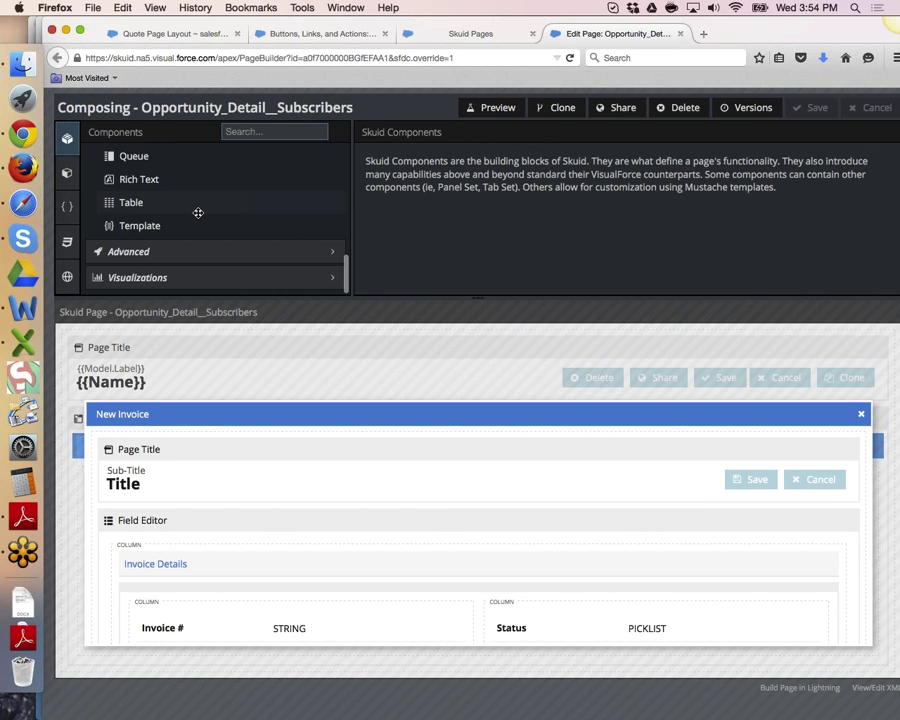
{"action": "scroll", "coordinate": [198, 212], "scroll_direction": "up", "scroll_amount": 5}
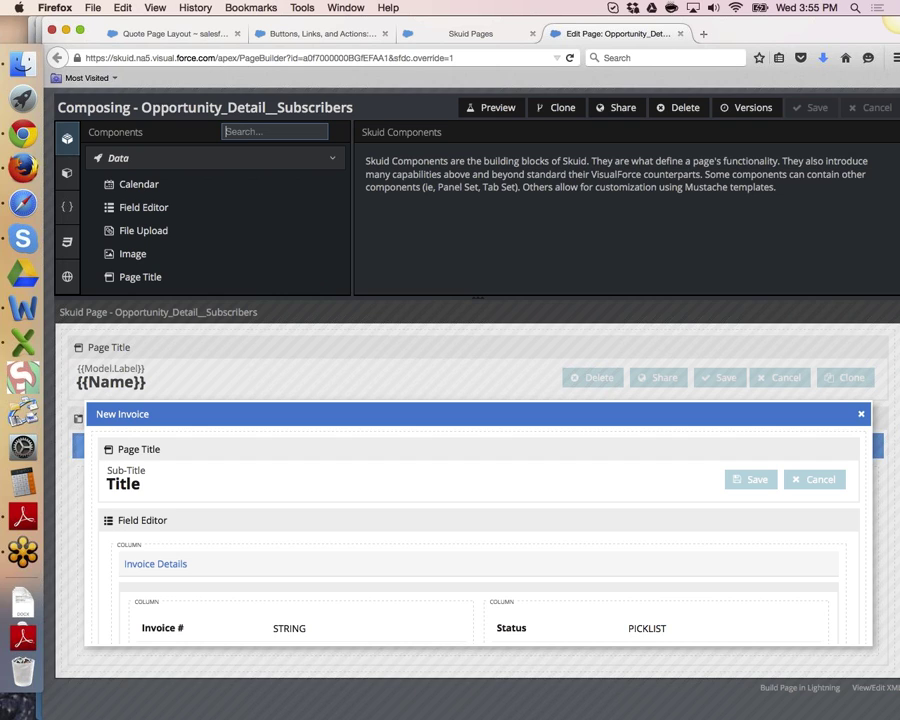
{"action": "scroll", "coordinate": [526, 578], "scroll_direction": "down", "scroll_amount": 3}
{"action": "scroll", "coordinate": [530, 581], "scroll_direction": "up", "scroll_amount": 1}
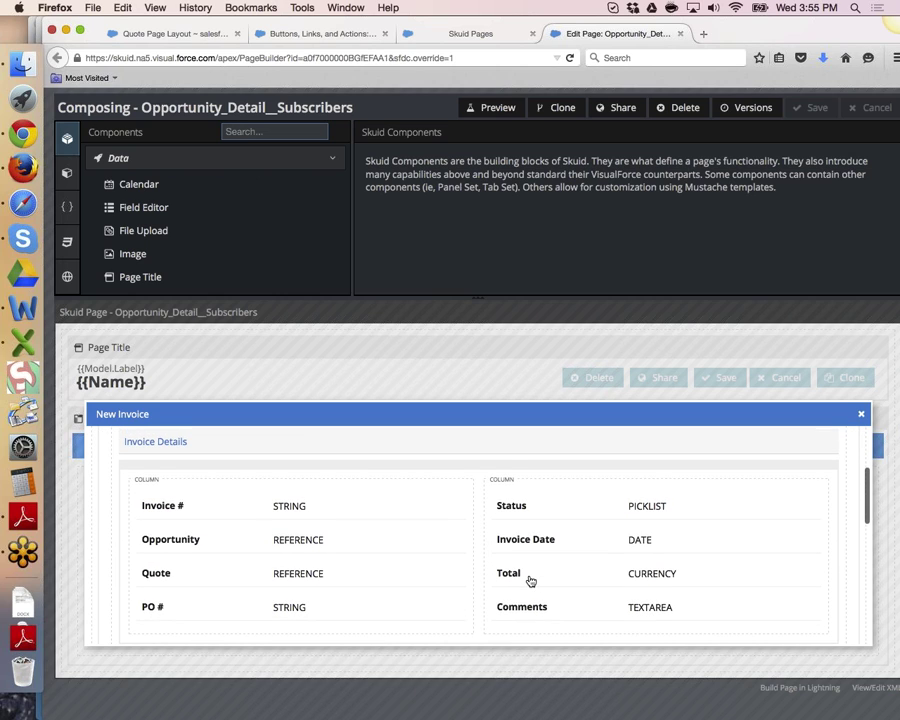
{"action": "scroll", "coordinate": [530, 581], "scroll_direction": "down", "scroll_amount": 1}
{"action": "scroll", "coordinate": [530, 581], "scroll_direction": "up", "scroll_amount": 1}
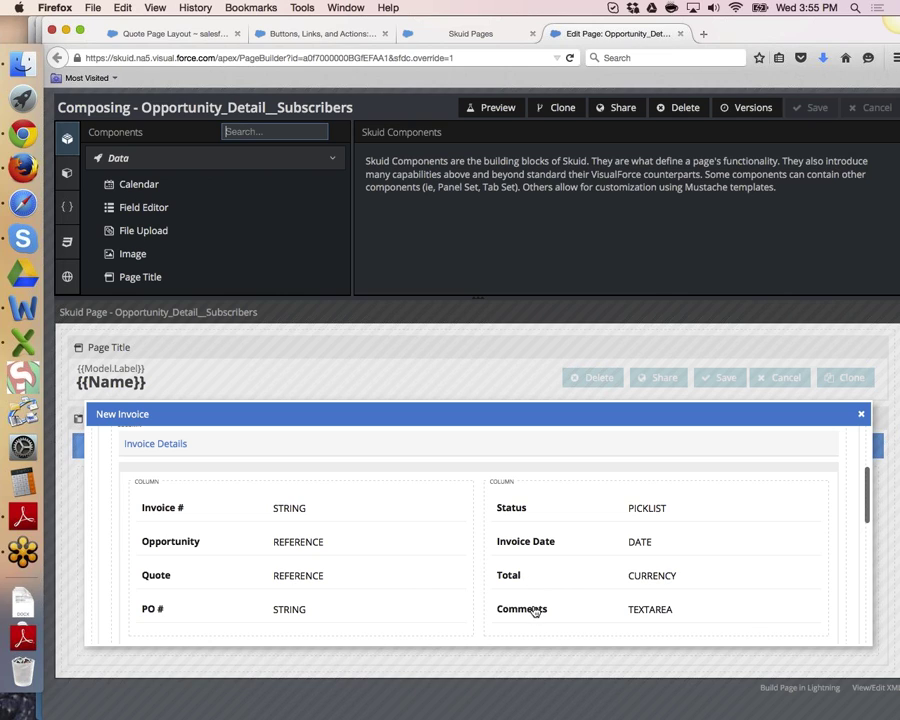
{"action": "scroll", "coordinate": [416, 560], "scroll_direction": "down", "scroll_amount": 3}
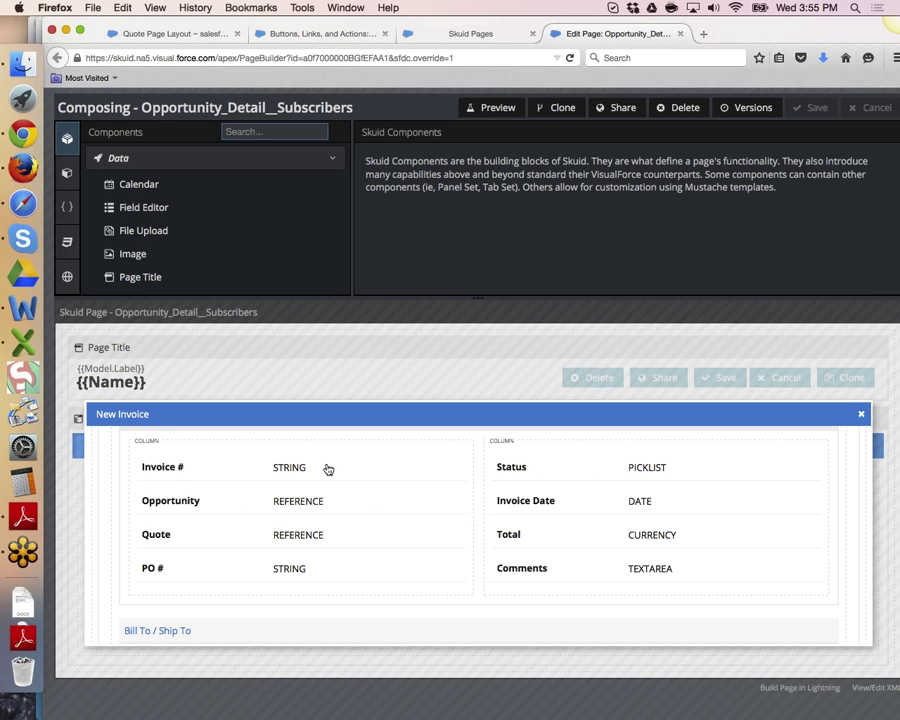
{"action": "scroll", "coordinate": [309, 540], "scroll_direction": "up", "scroll_amount": 3}
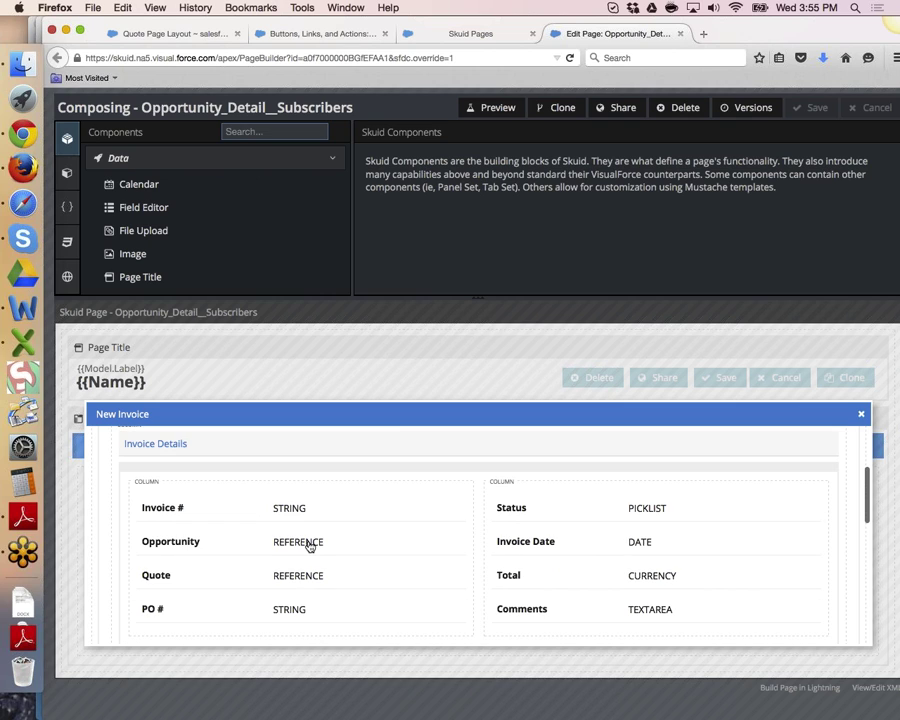
- Review the New Invoice popup's Invoice Details and Bill To / Ship To fields, and read the Template component's description
{"action": "scroll", "coordinate": [309, 546], "scroll_direction": "down", "scroll_amount": 2}
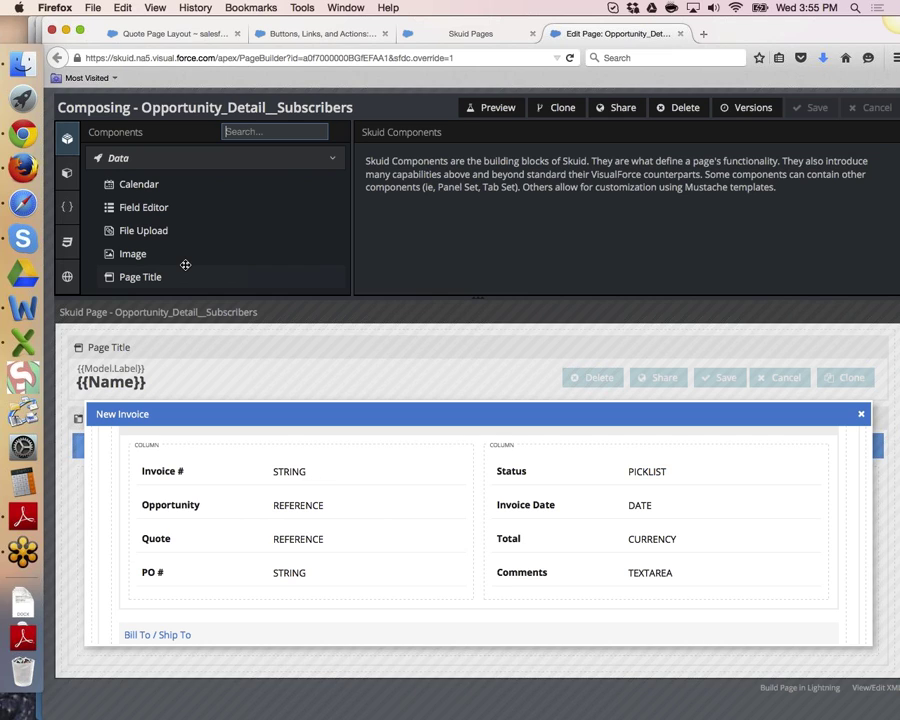
{"action": "scroll", "coordinate": [185, 264], "scroll_direction": "down", "scroll_amount": 3}
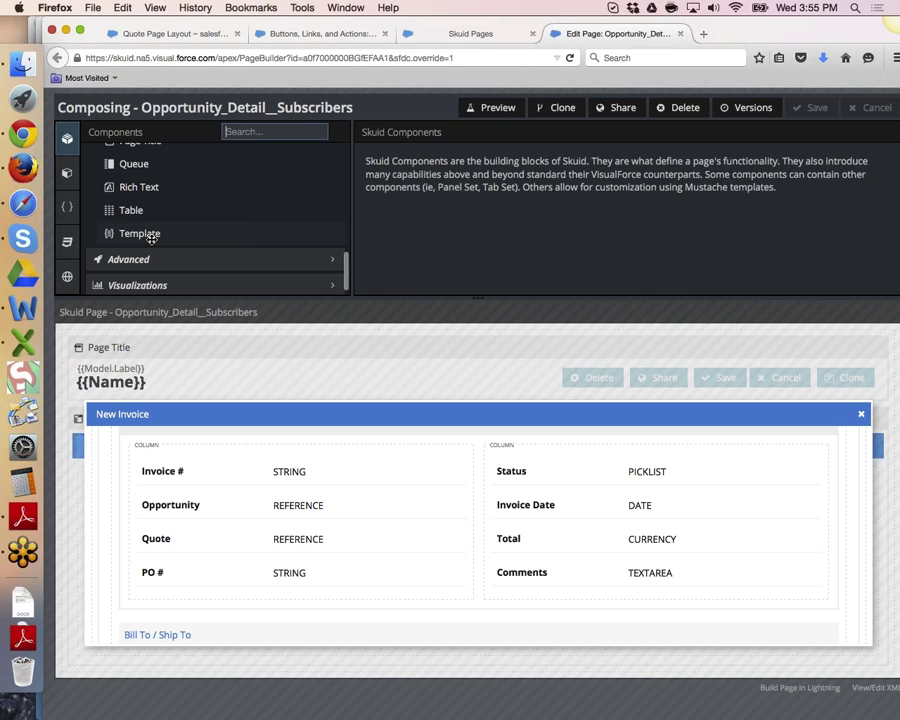
{"action": "left_click", "coordinate": [151, 237]}
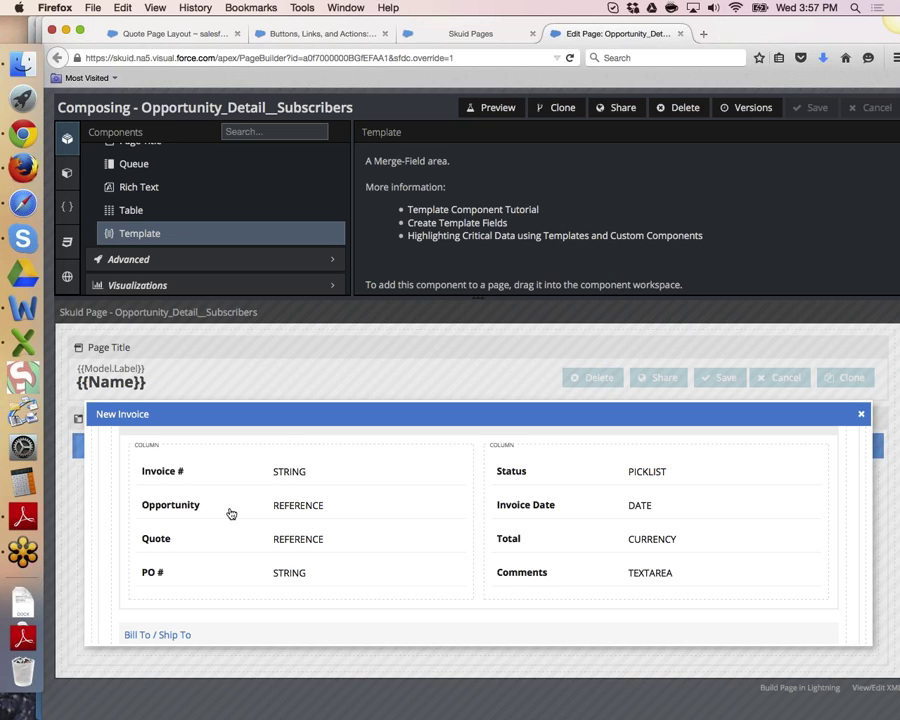
{"action": "scroll", "coordinate": [230, 513], "scroll_direction": "down", "scroll_amount": 1}
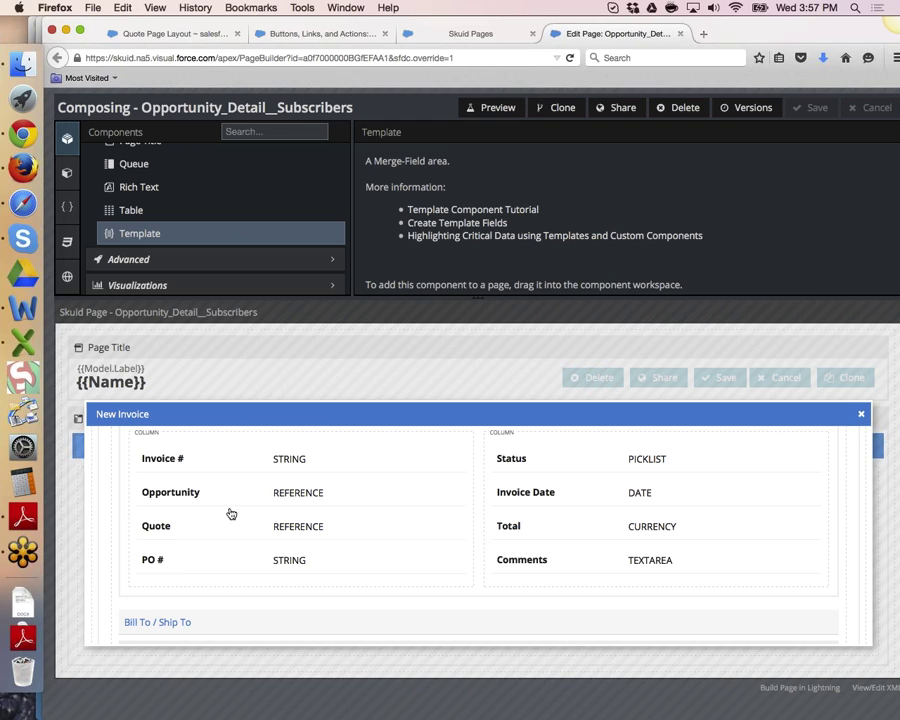
{"action": "scroll", "coordinate": [230, 513], "scroll_direction": "down", "scroll_amount": 1}
{"action": "scroll", "coordinate": [230, 513], "scroll_direction": "down", "scroll_amount": 5}
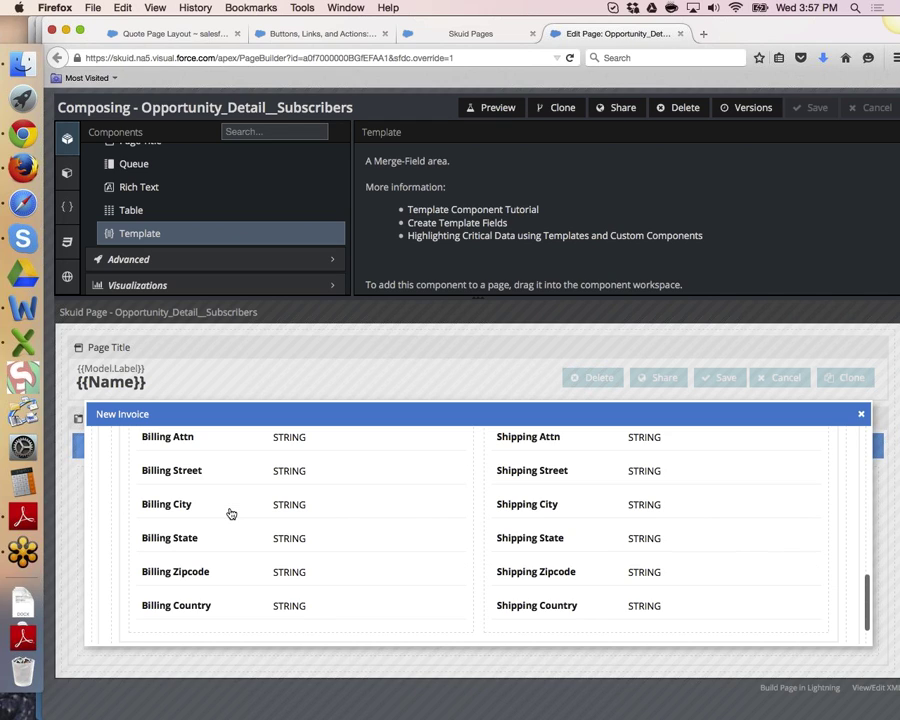
{"action": "scroll", "coordinate": [230, 513], "scroll_direction": "up", "scroll_amount": 8}
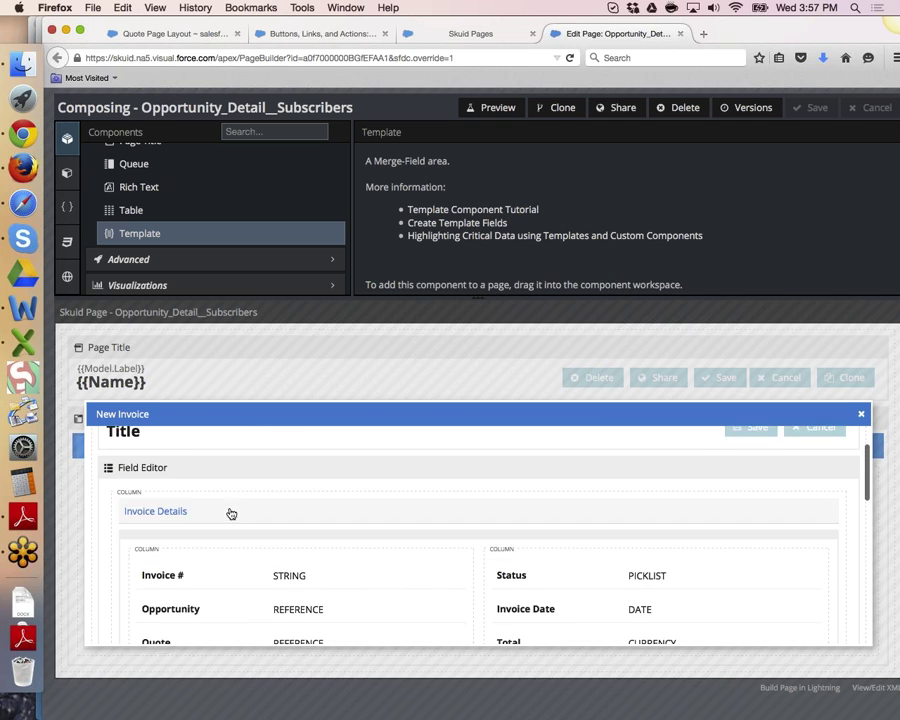
- Check the popup page title's basic properties and toggle Show Save/Cancel for the Invoice_New field editor
{"action": "left_click", "coordinate": [741, 462]}
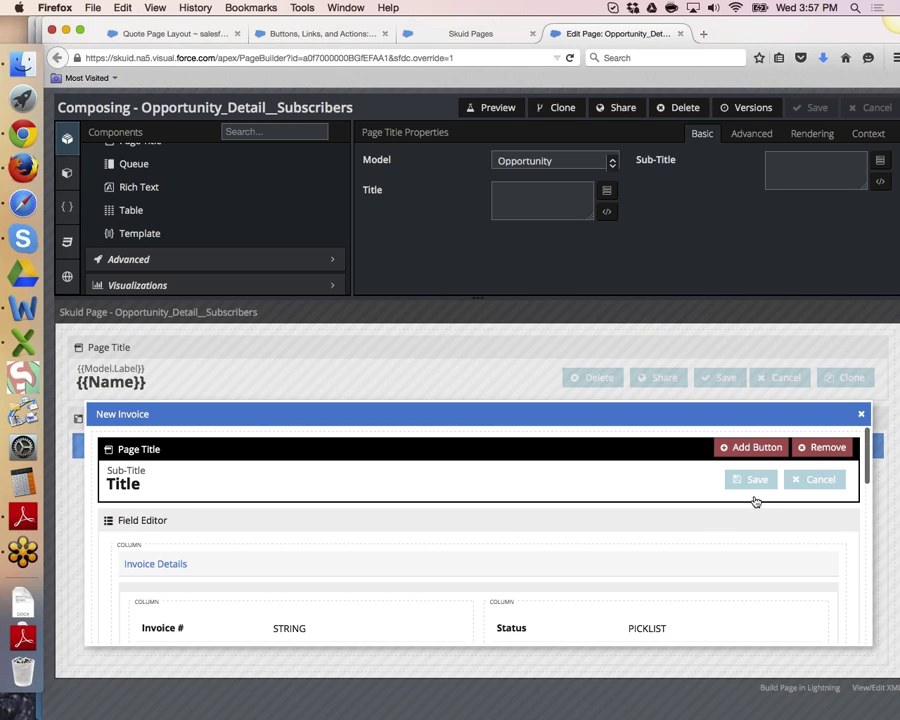
{"action": "left_click", "coordinate": [777, 536]}
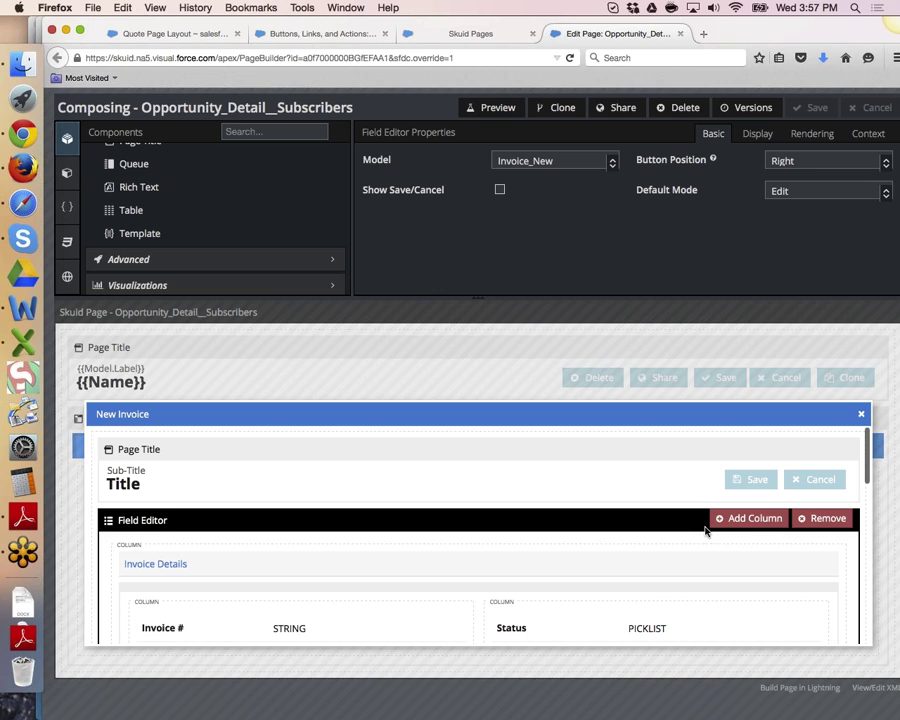
{"action": "left_click", "coordinate": [500, 190]}
- Compare the basic properties of the Save and Cancel buttons in the New Invoice popup's page title
{"action": "left_click", "coordinate": [741, 479]}
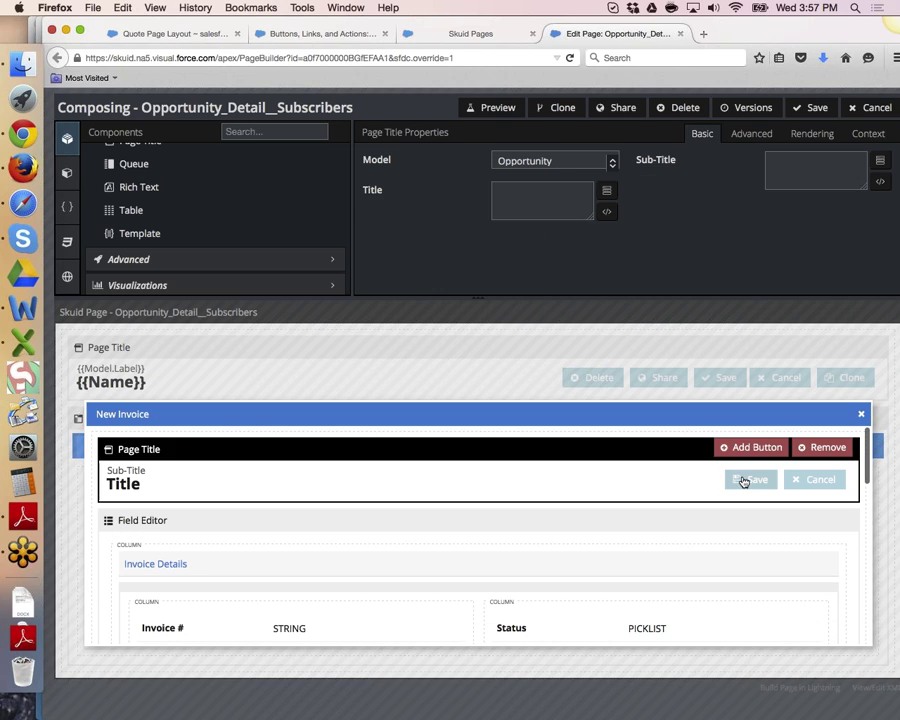
{"action": "left_click", "coordinate": [741, 479]}
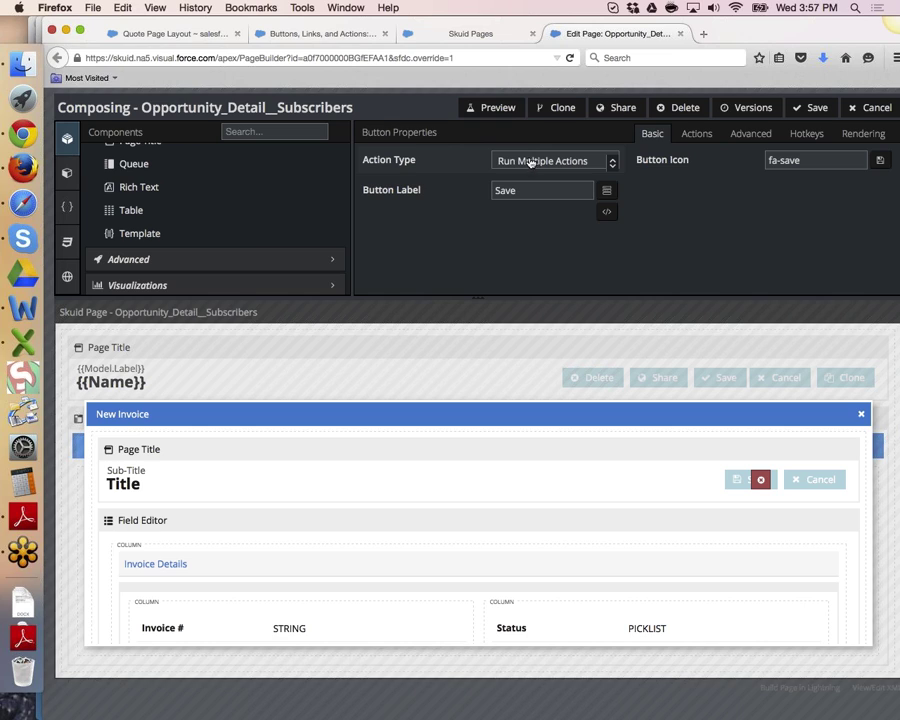
{"action": "left_click", "coordinate": [812, 479]}
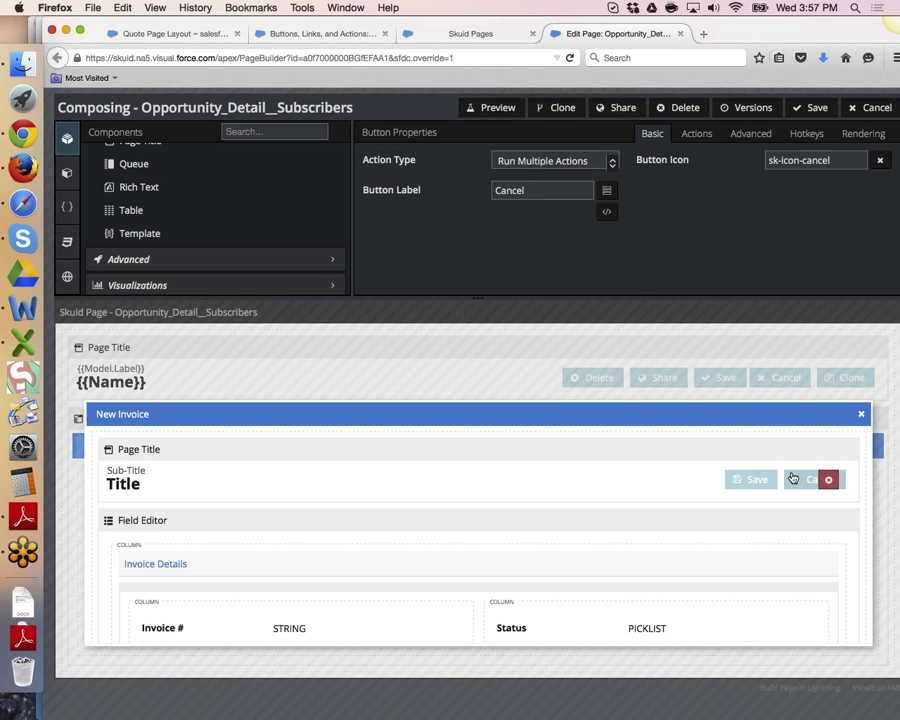
{"action": "left_click", "coordinate": [741, 479]}
{"action": "left_click", "coordinate": [816, 481]}
{"action": "left_click", "coordinate": [741, 484]}
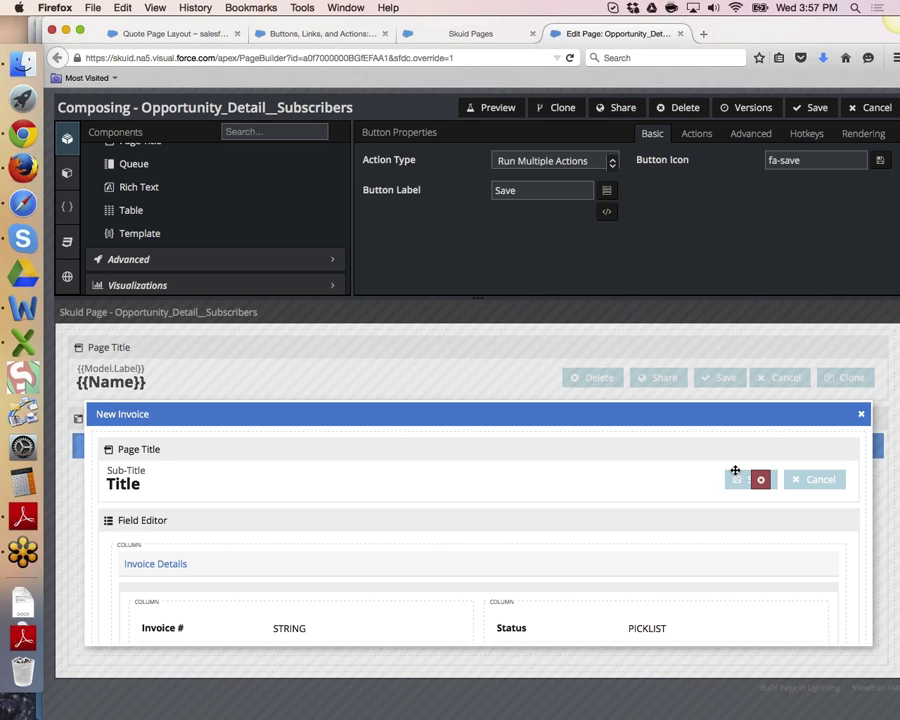
- Examine each action run by the popup's Save button, from the blocking message through saving Invoice_New to unblocking the UI
{"action": "left_click", "coordinate": [697, 134]}
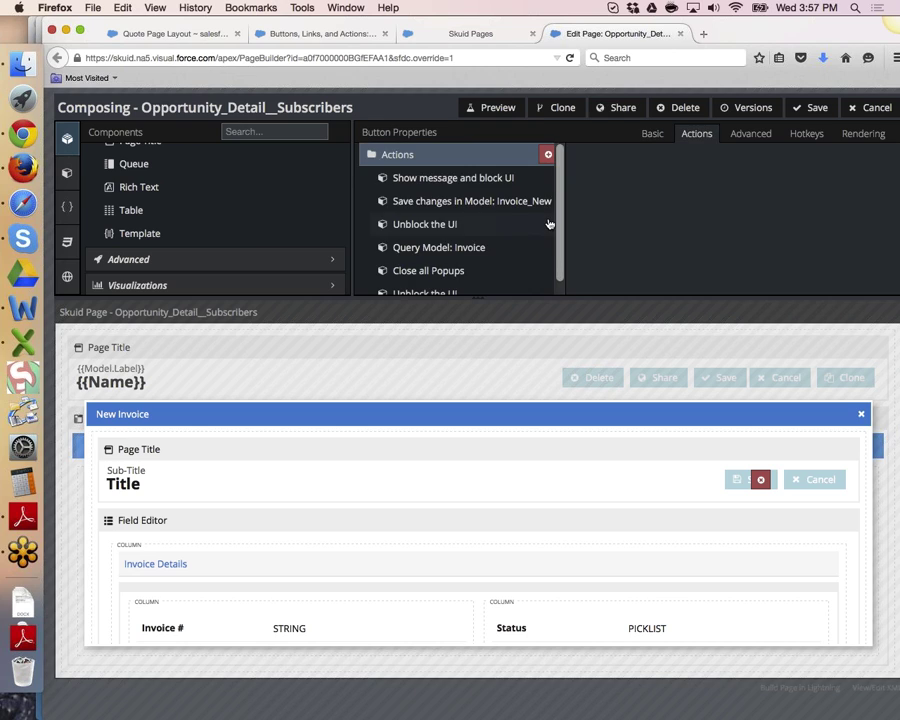
{"action": "left_click", "coordinate": [508, 184]}
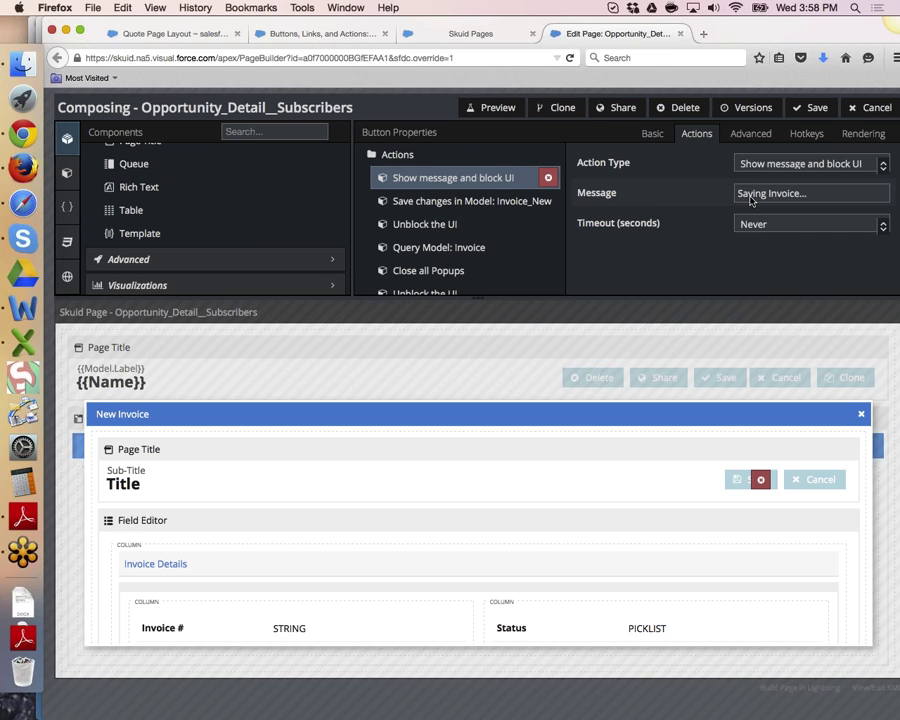
{"action": "left_click", "coordinate": [505, 201]}
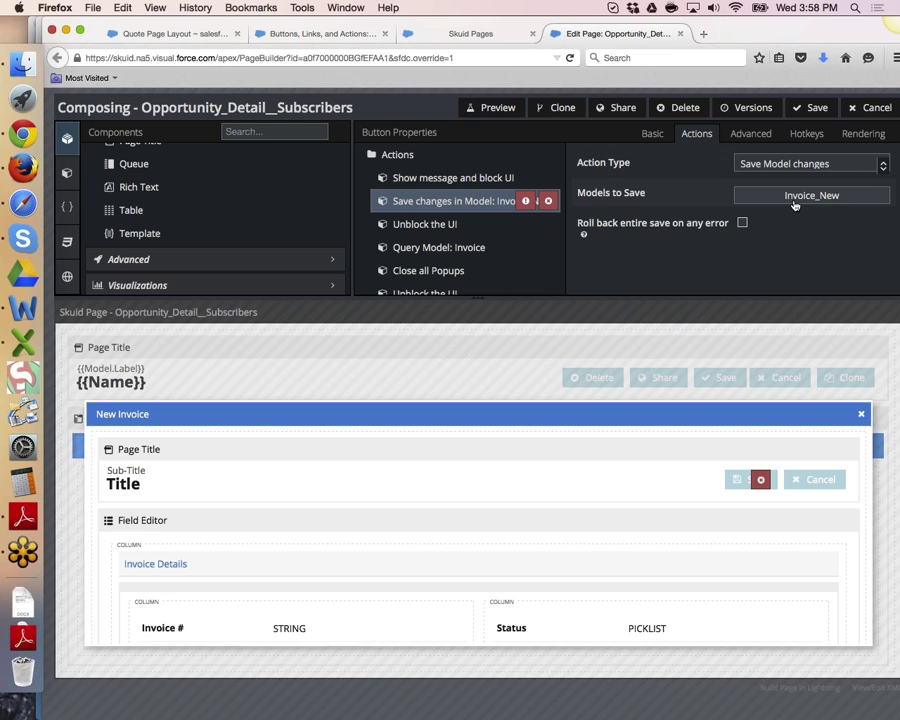
{"action": "left_click", "coordinate": [518, 229]}
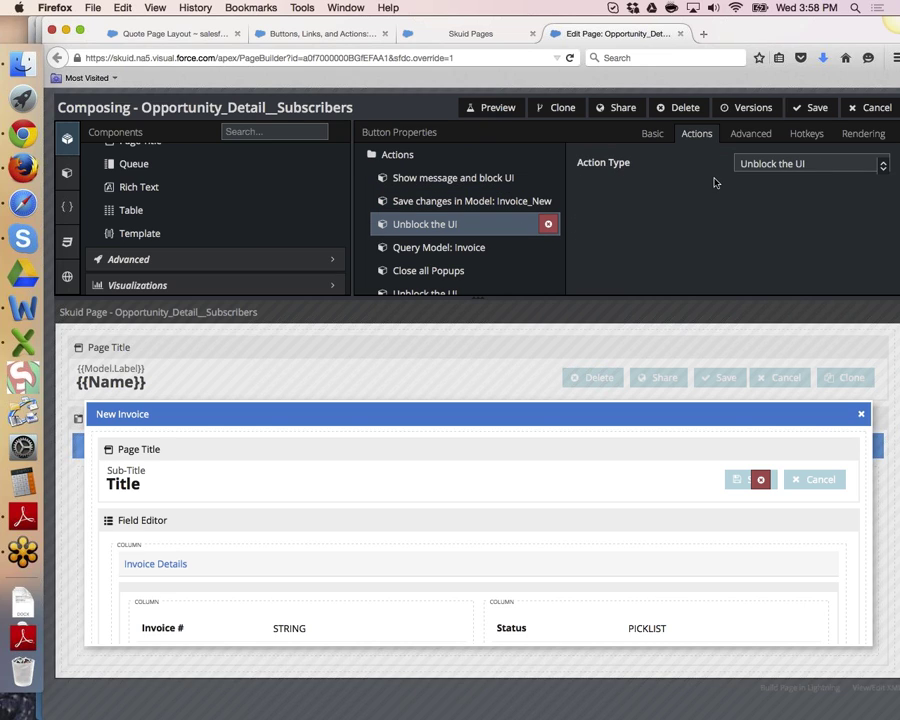
{"action": "left_click", "coordinate": [462, 247]}
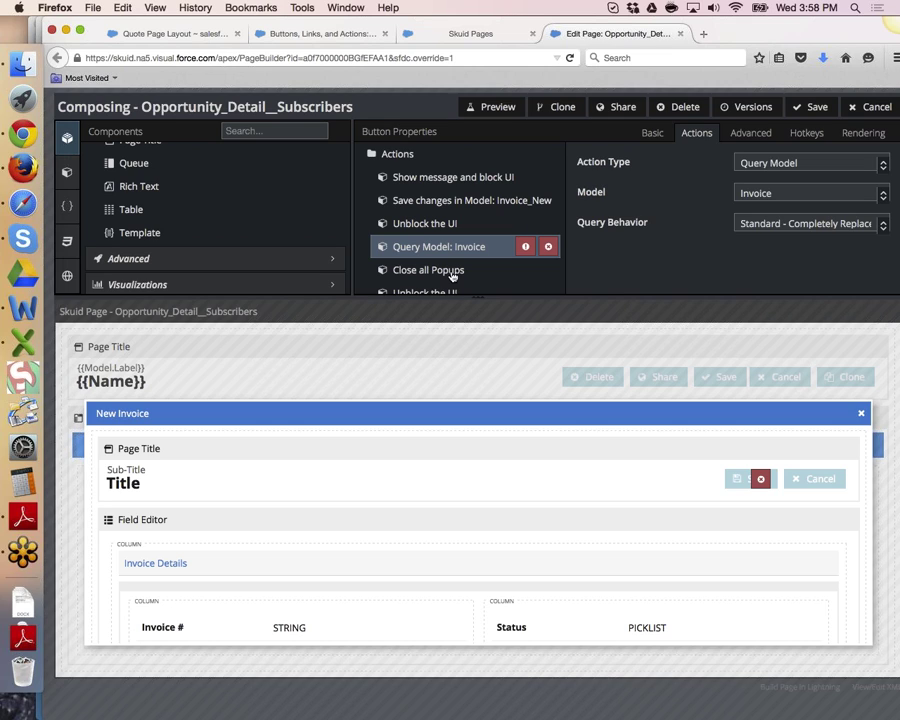
{"action": "left_click", "coordinate": [451, 272]}
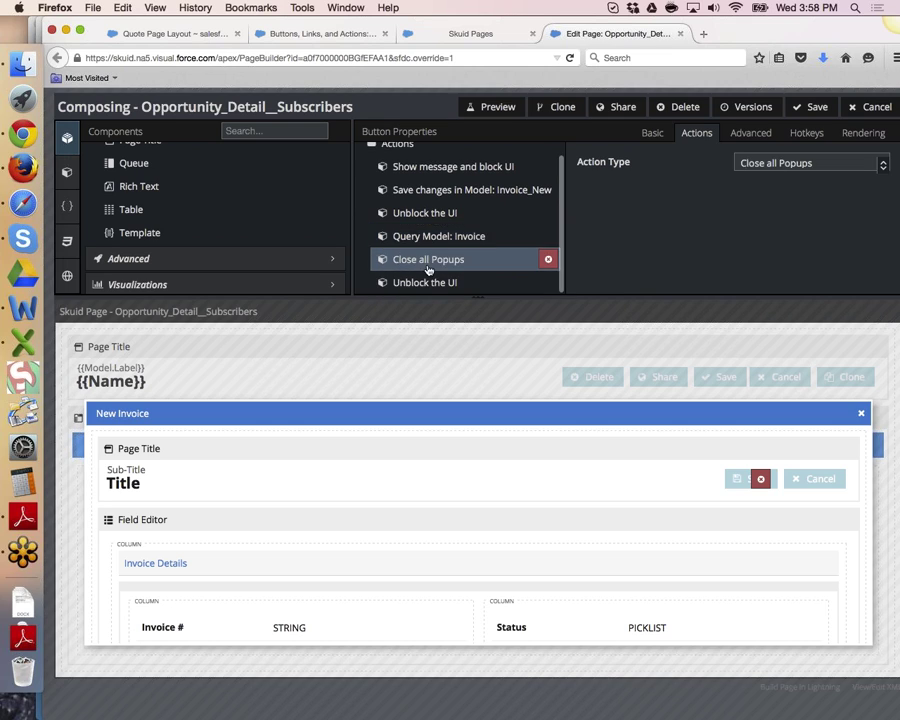
{"action": "left_click", "coordinate": [442, 283]}
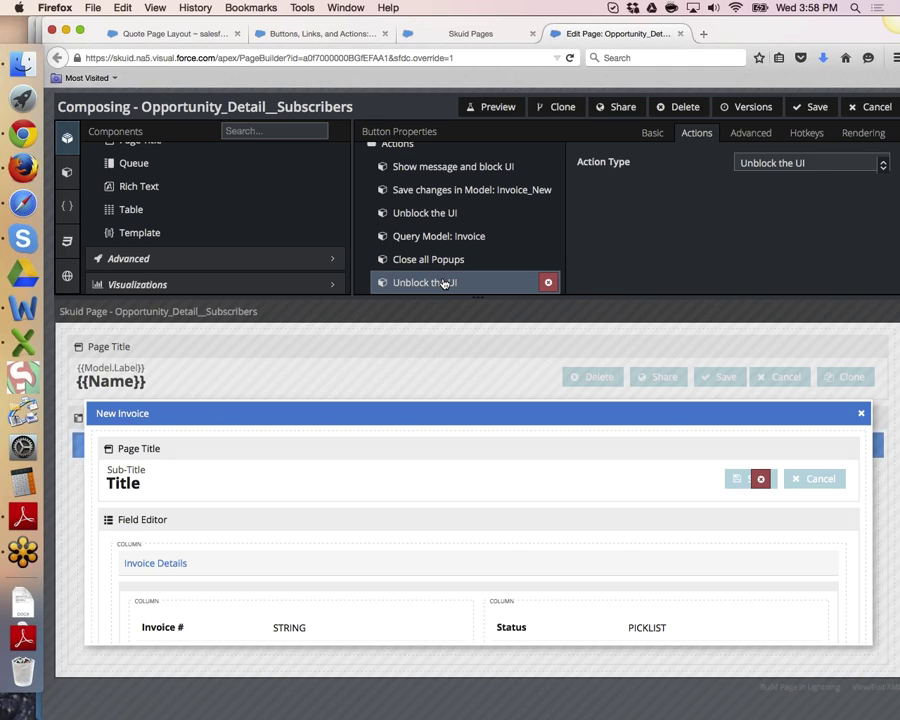
- Inspect the popup's Cancel button actions, including the settings for cancelling changes in the Invoice_New model
{"action": "left_click", "coordinate": [800, 479]}
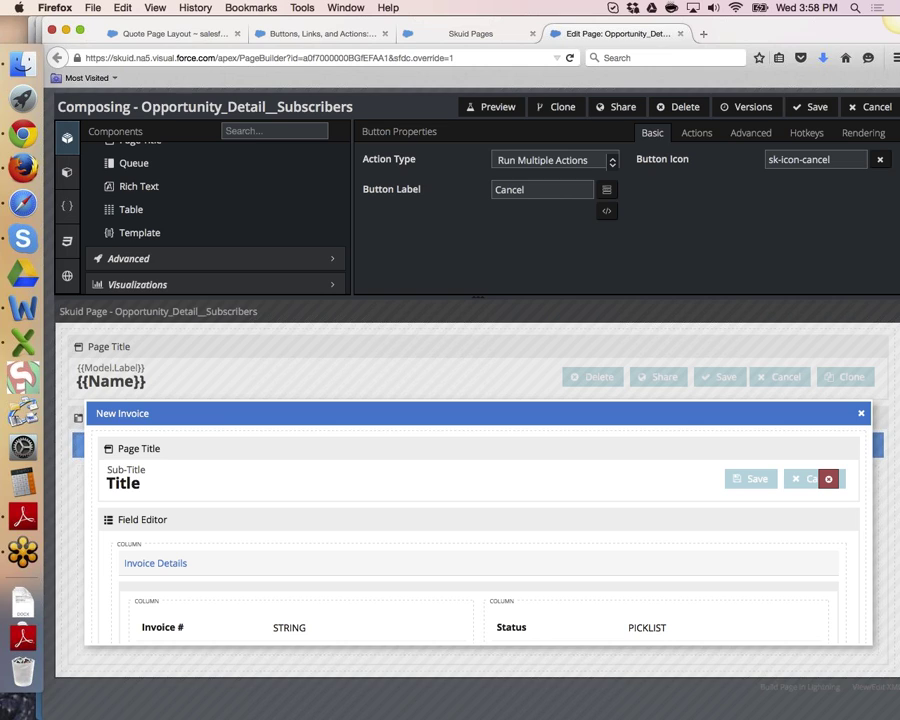
{"action": "left_click", "coordinate": [696, 134]}
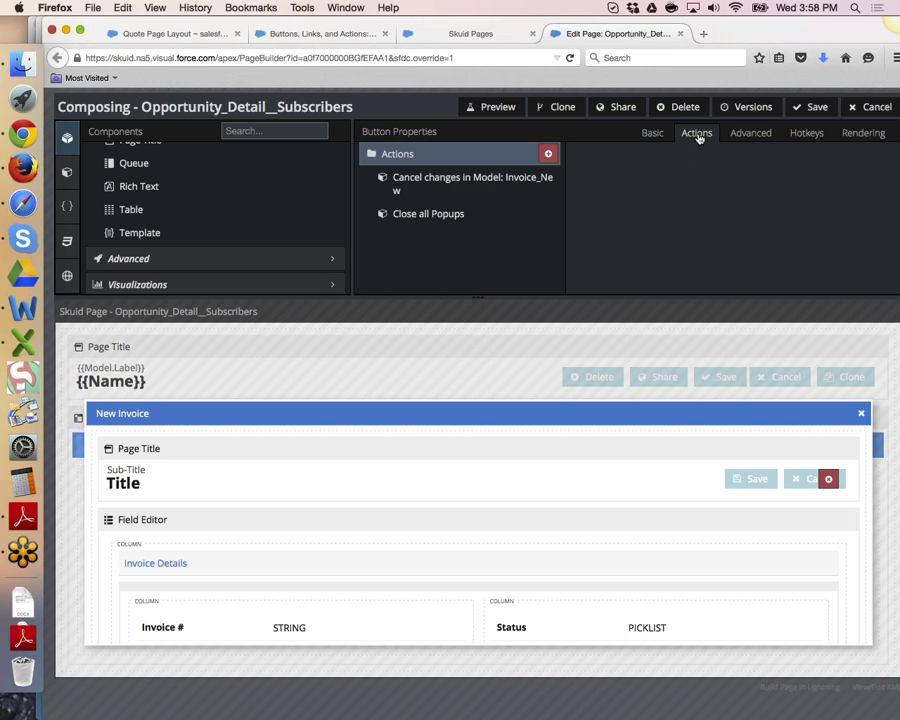
{"action": "left_click", "coordinate": [436, 174]}
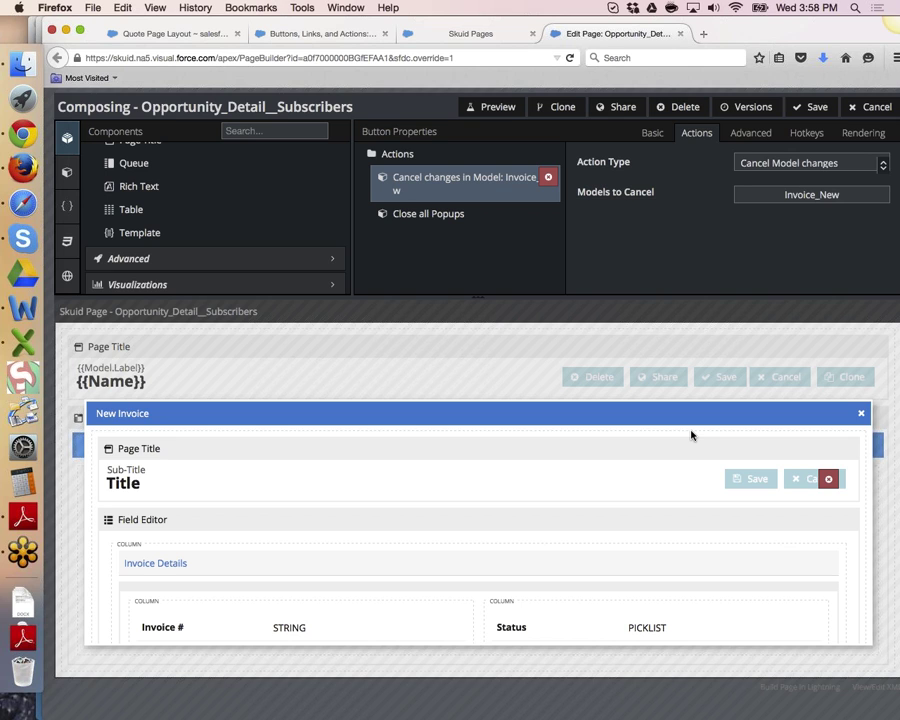
- Switch to Safari, view the New Lead form opened from the Leads list, and close it without saving
{"action": "left_click", "coordinate": [23, 203]}
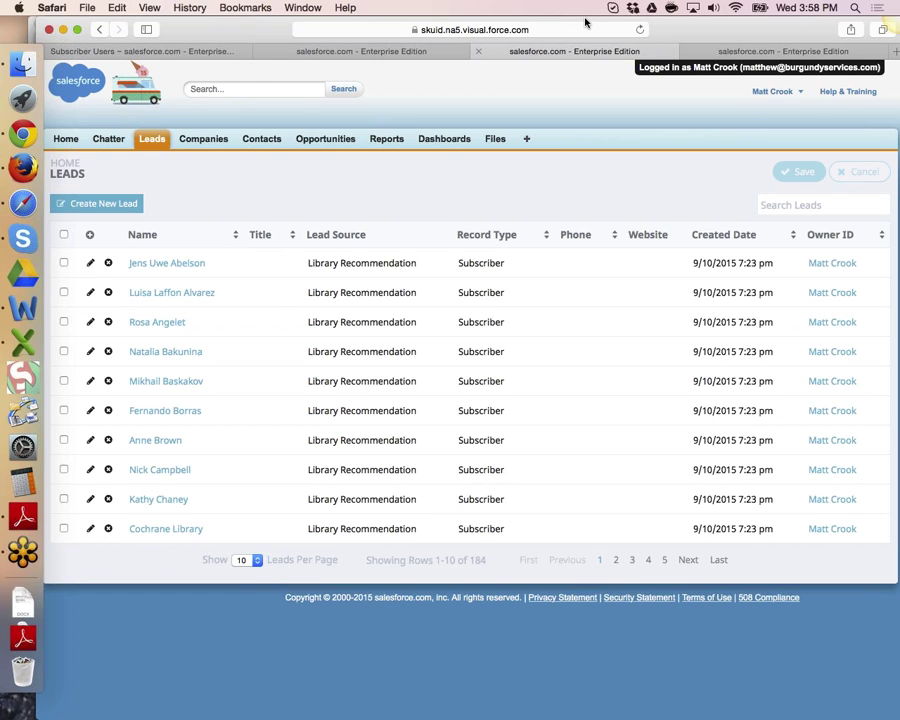
{"action": "left_click", "coordinate": [722, 52]}
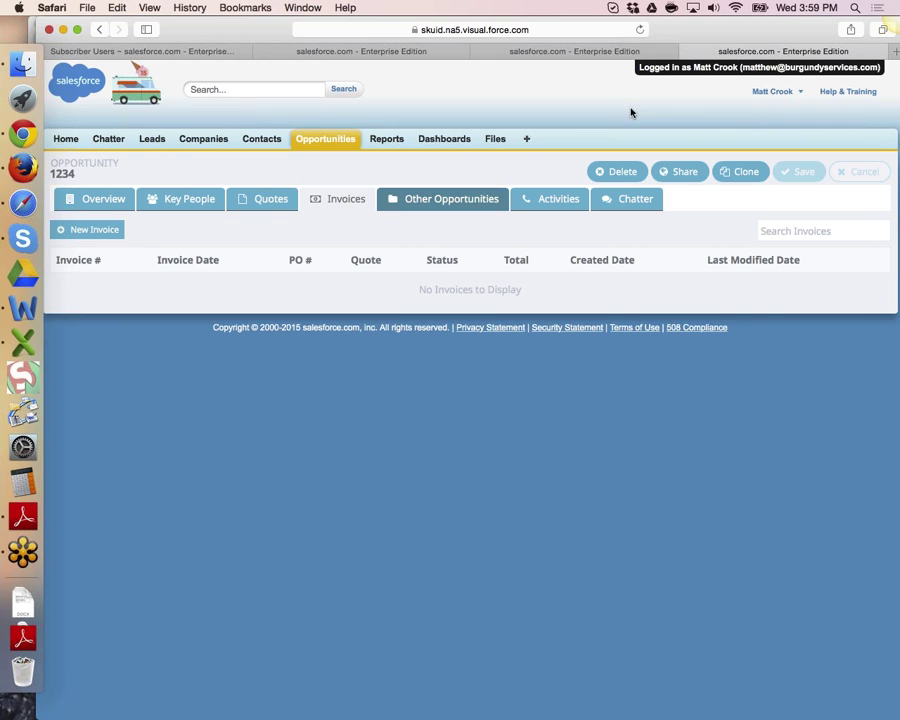
{"action": "left_click", "coordinate": [183, 52]}
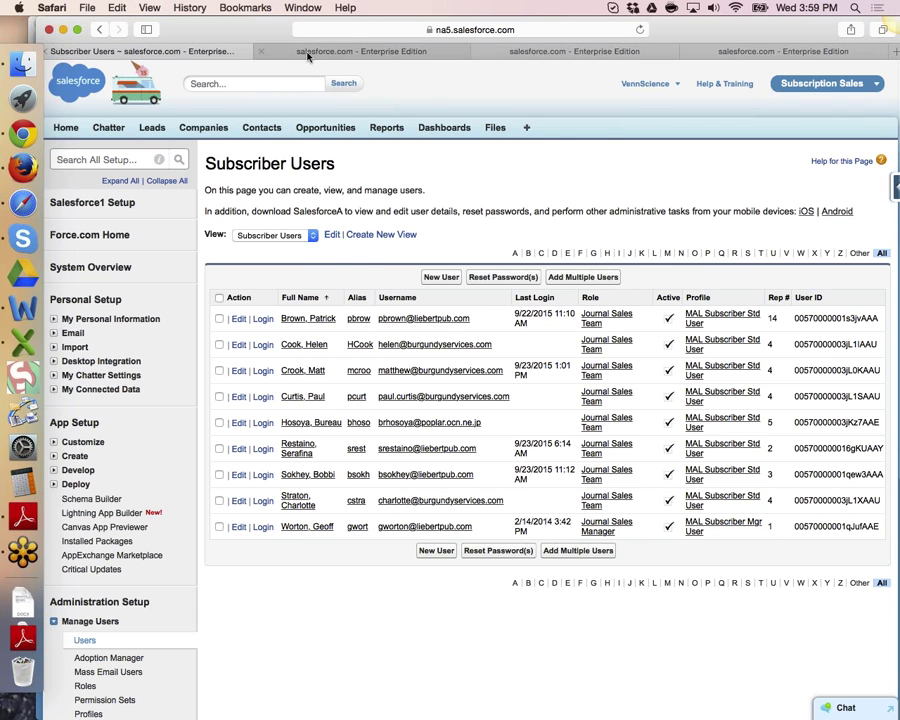
{"action": "left_click", "coordinate": [306, 52]}
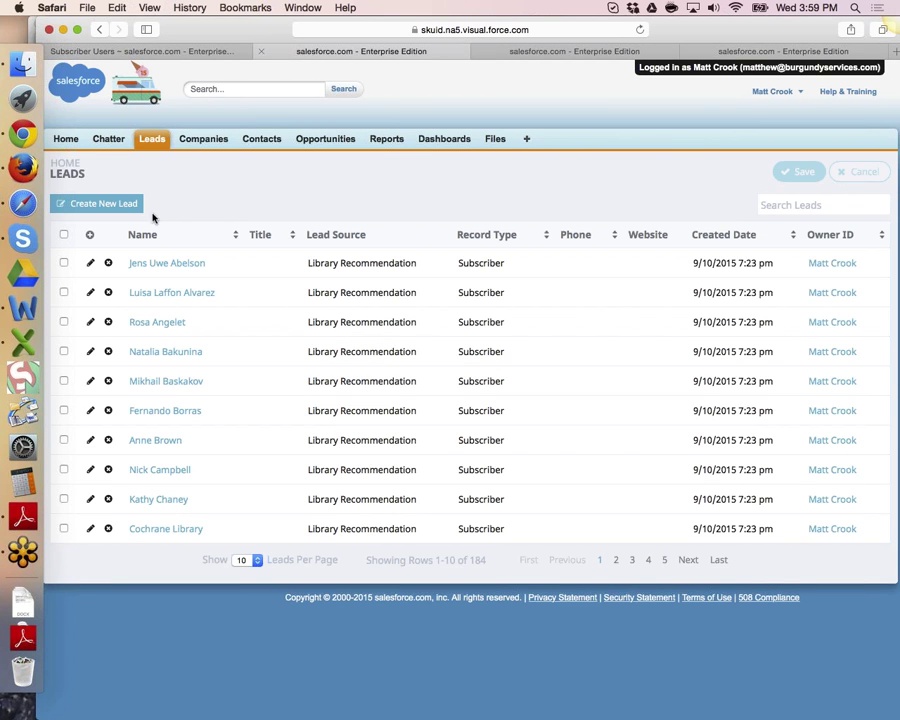
{"action": "left_click", "coordinate": [103, 205]}
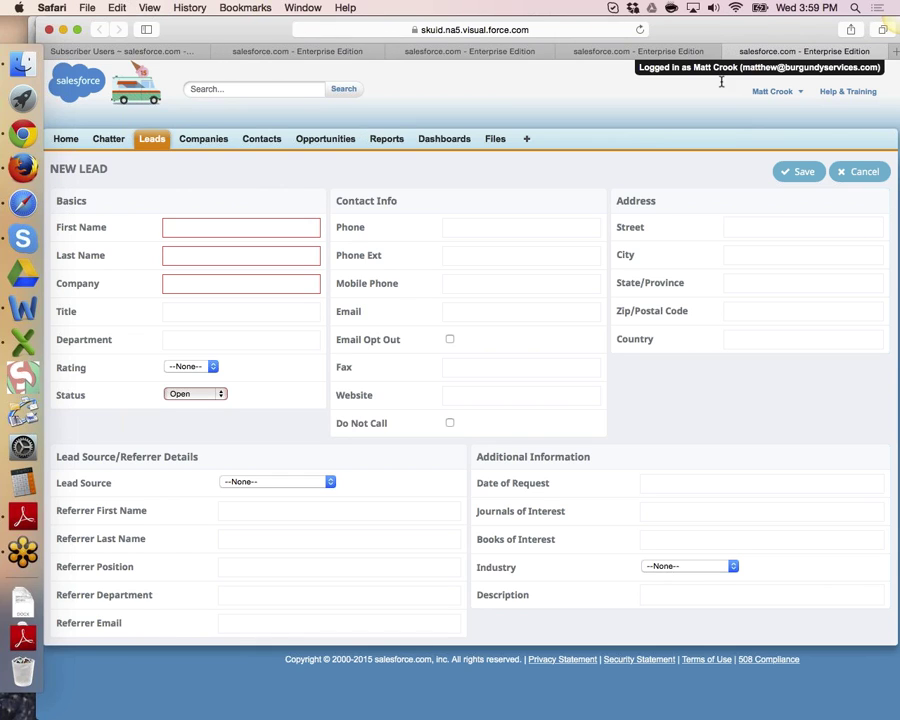
{"action": "left_click", "coordinate": [732, 51]}
{"action": "left_click", "coordinate": [545, 255]}
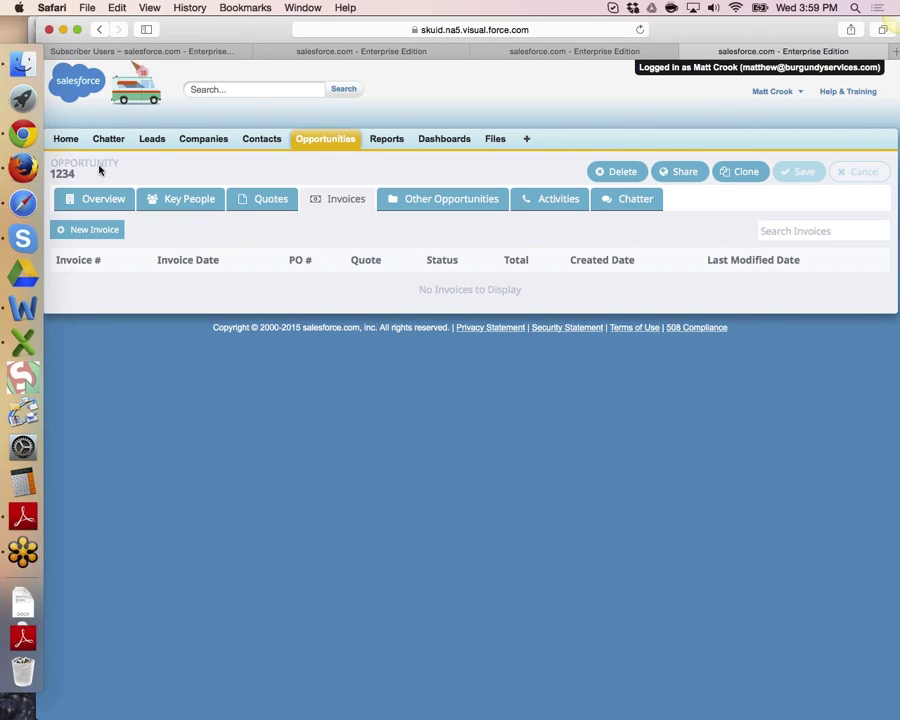
- Open the New Invoice popup twice from opportunity 1234, reviewing its prefilled invoice, billing and shipping fields and cancelling each time
{"action": "left_click", "coordinate": [93, 232]}
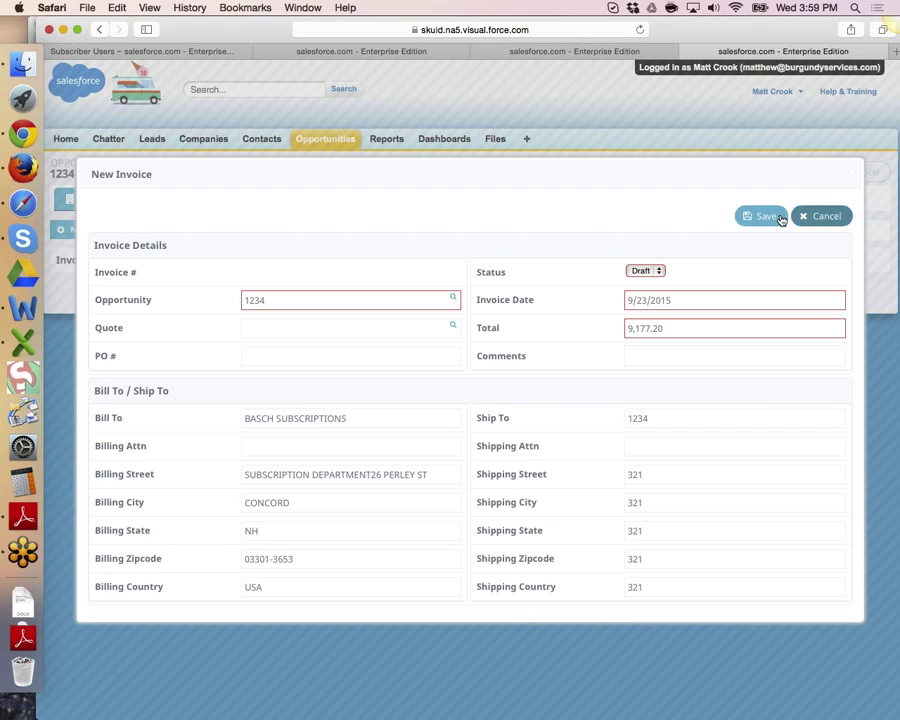
{"action": "left_click", "coordinate": [815, 218]}
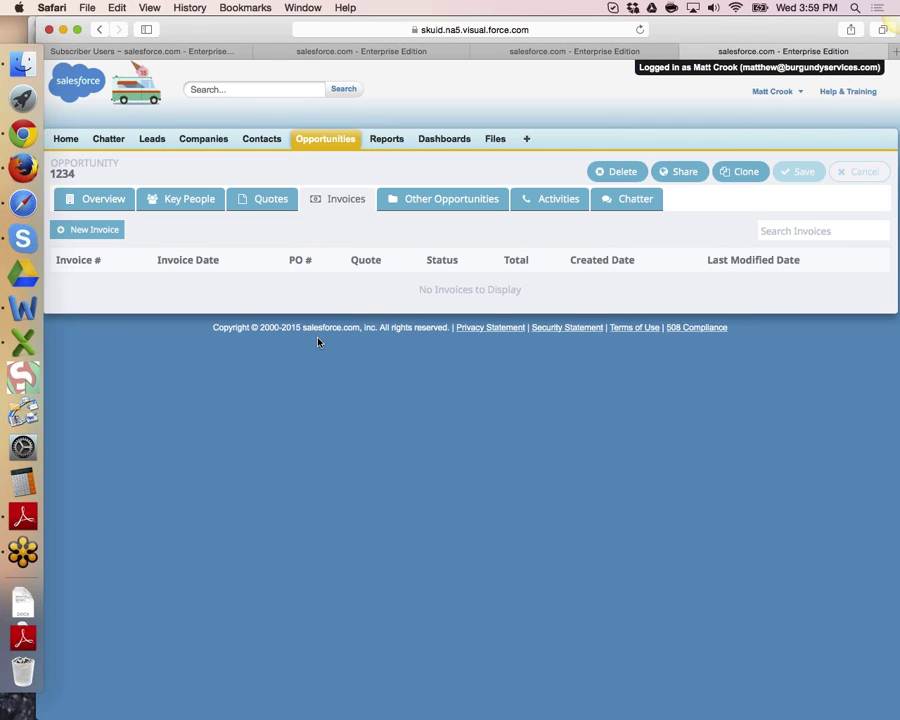
{"action": "left_click", "coordinate": [105, 234]}
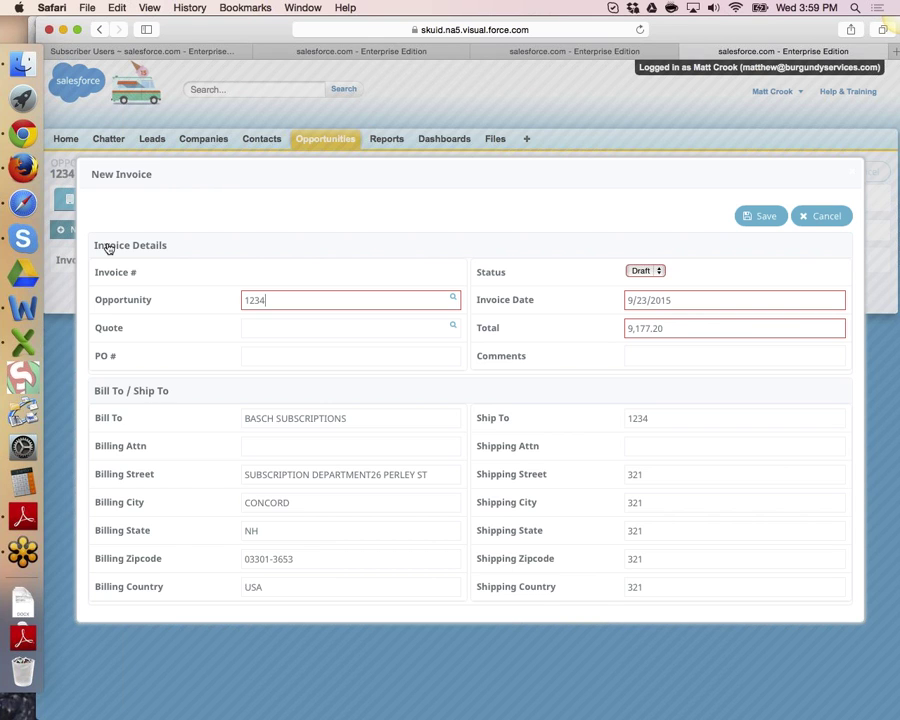
{"action": "left_click", "coordinate": [817, 210]}
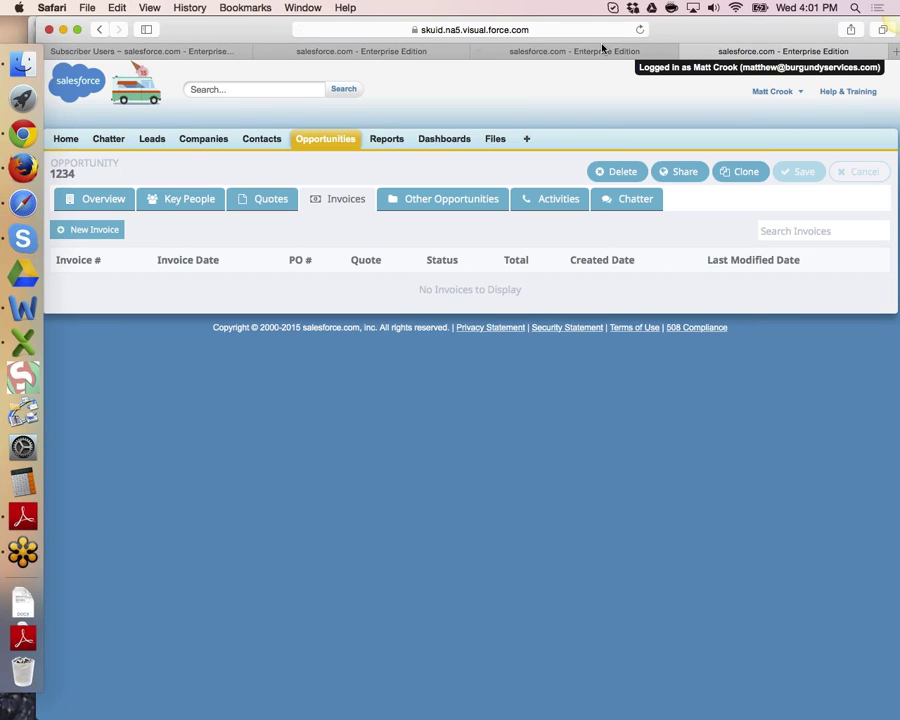
- Switch back to Firefox, close the New Invoice popup configuration, and view the Activities tab of the opportunity page
{"action": "left_click", "coordinate": [20, 165]}
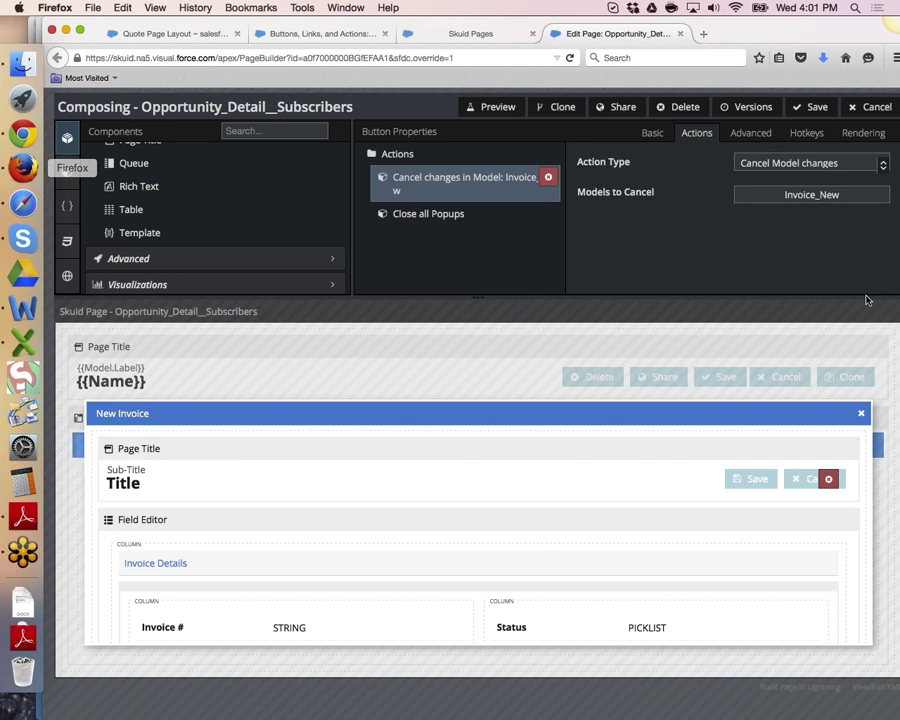
{"action": "left_click", "coordinate": [860, 416]}
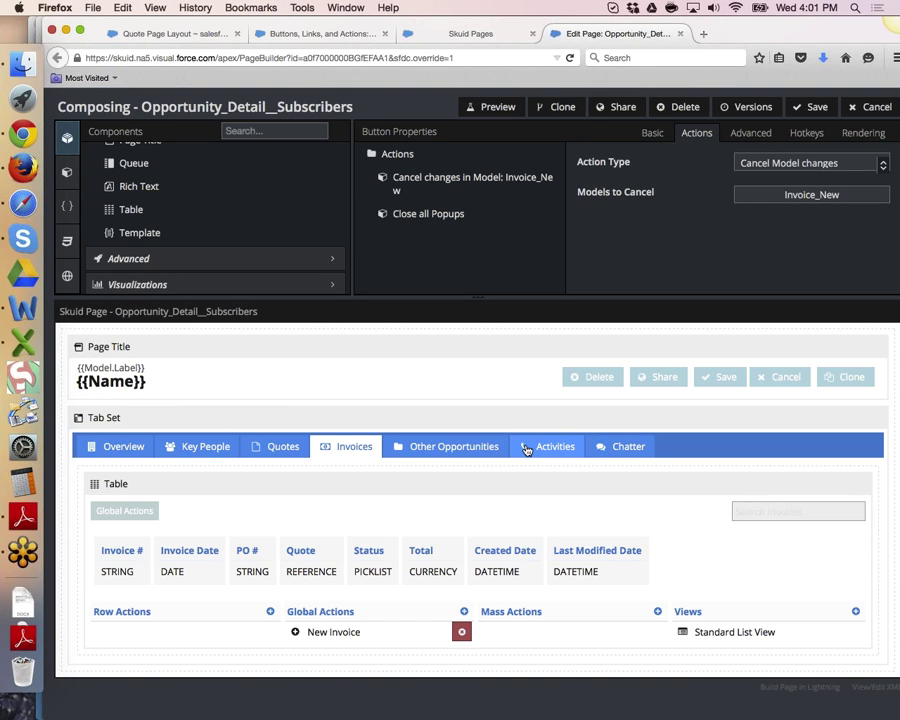
{"action": "left_click", "coordinate": [525, 447]}
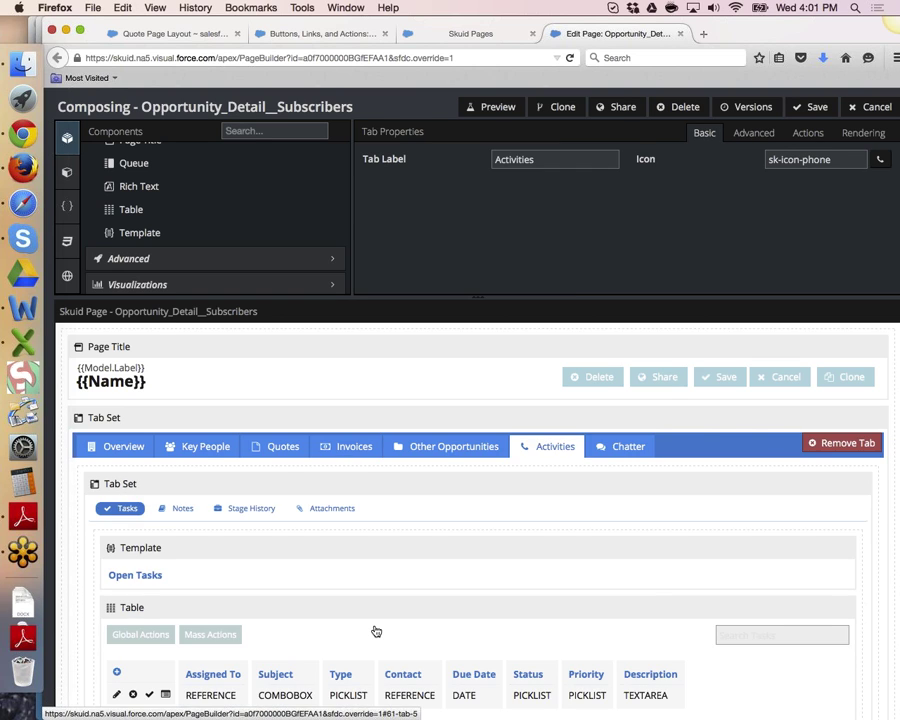
- Inspect the Open Tasks table's properties on the Activities tab and open the settings of its OpenTasks model
{"action": "scroll", "coordinate": [376, 631], "scroll_direction": "down", "scroll_amount": 5}
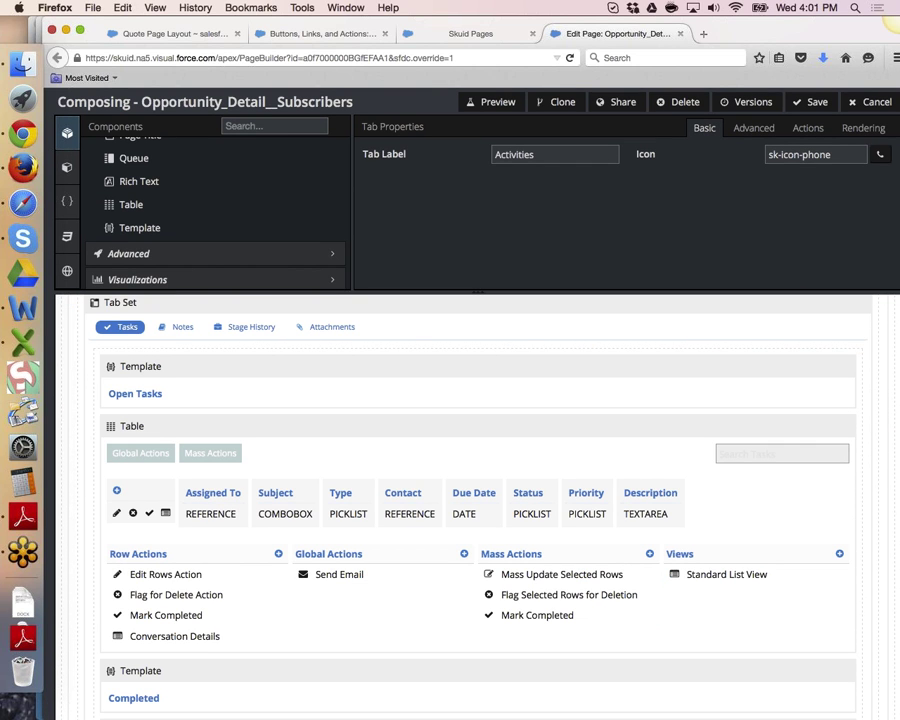
{"action": "left_click", "coordinate": [113, 493]}
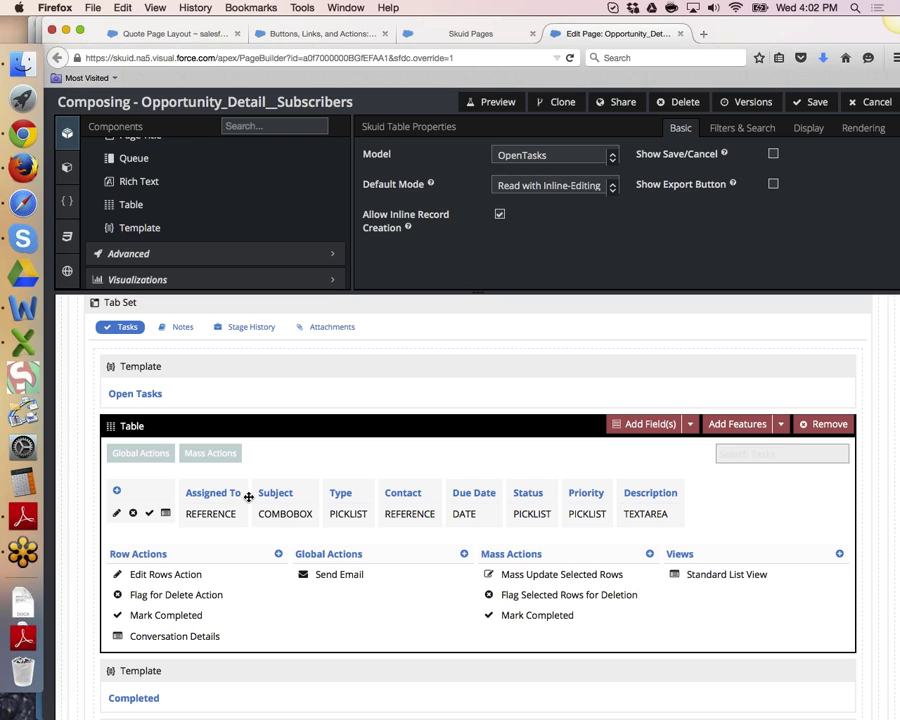
{"action": "left_click", "coordinate": [67, 167]}
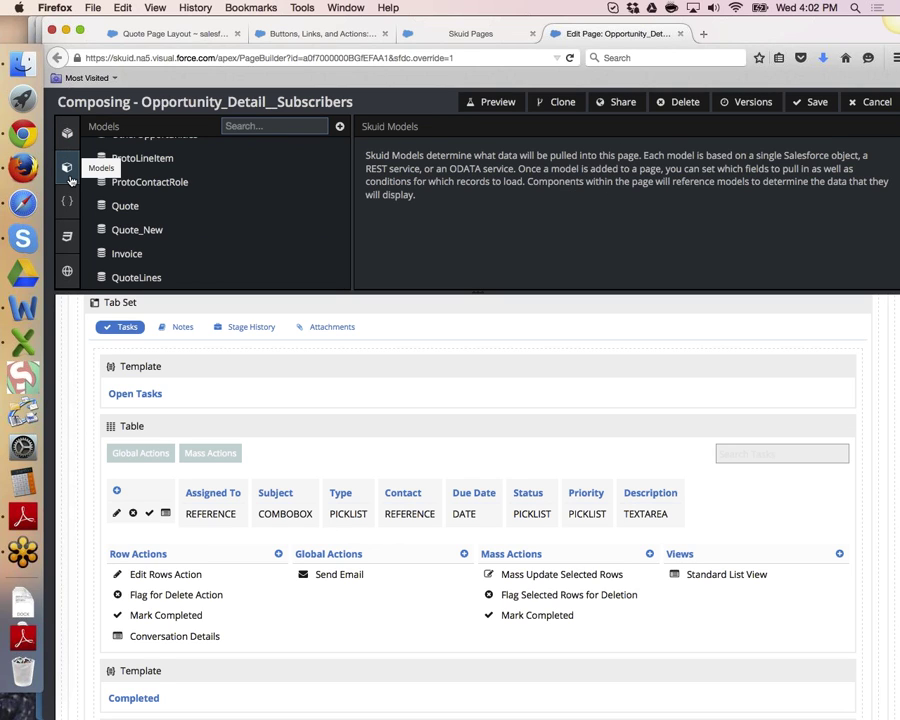
{"action": "scroll", "coordinate": [185, 195], "scroll_direction": "up", "scroll_amount": 10}
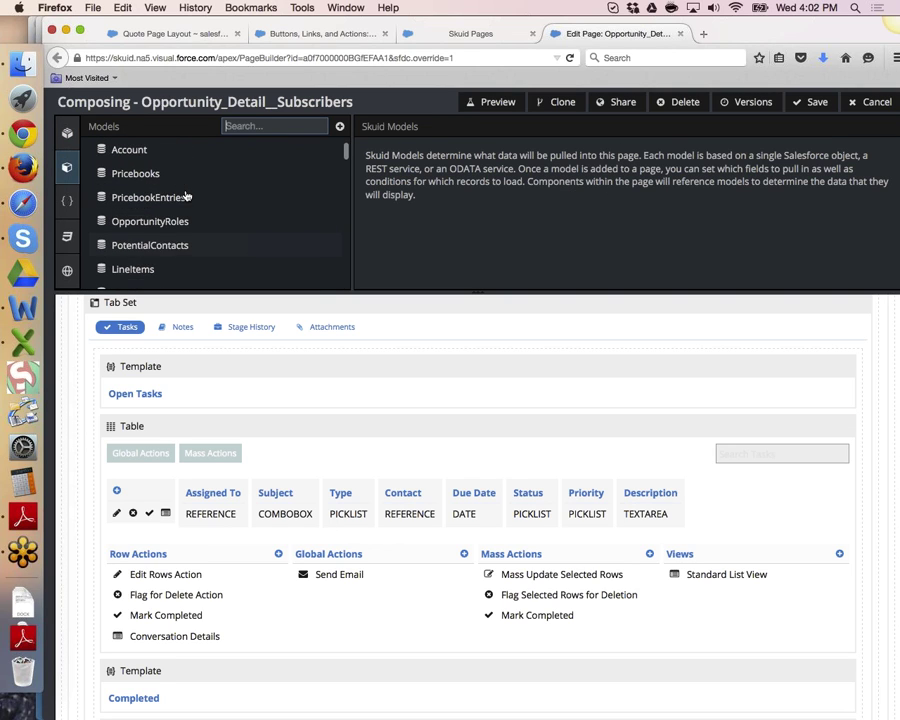
{"action": "scroll", "coordinate": [185, 195], "scroll_direction": "down", "scroll_amount": 6}
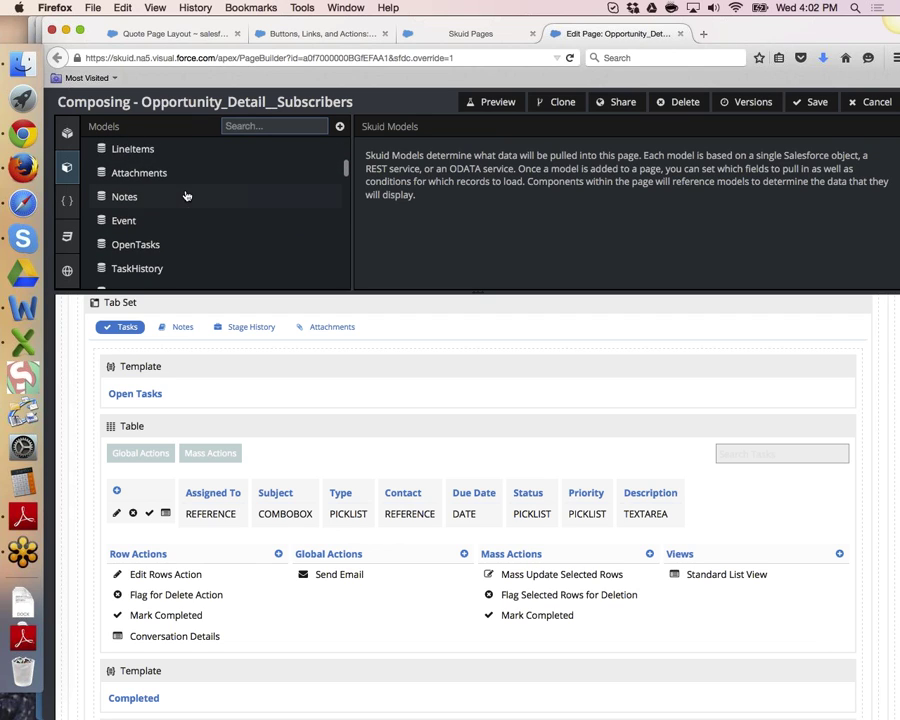
{"action": "left_click", "coordinate": [158, 221]}
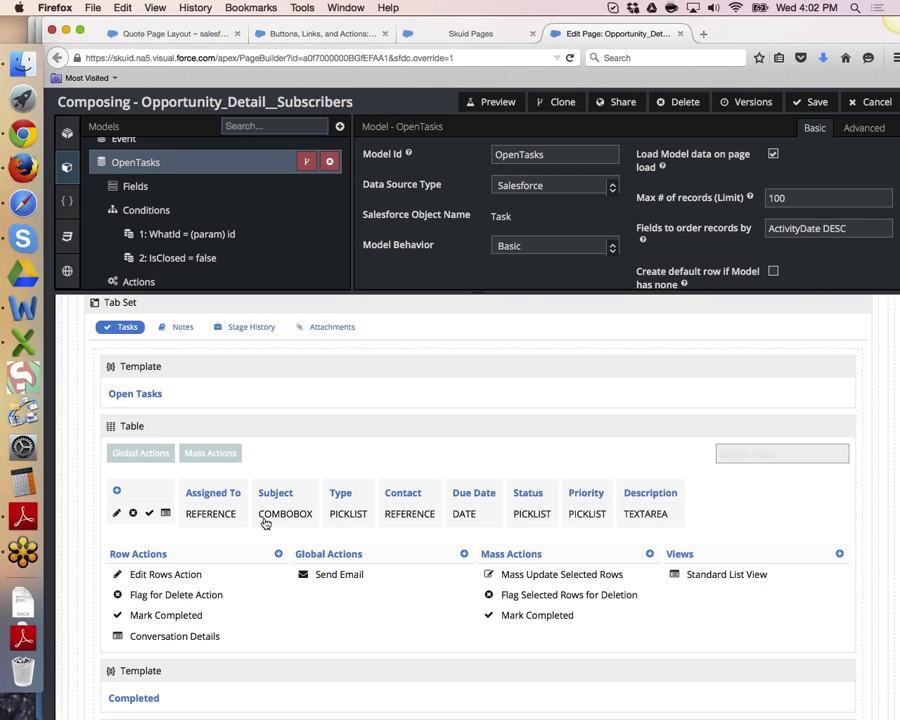
- Examine the OpenTasks model action for newly created rows, including its initiating event and OwnerId field update settings
{"action": "scroll", "coordinate": [265, 523], "scroll_direction": "up", "scroll_amount": 5}
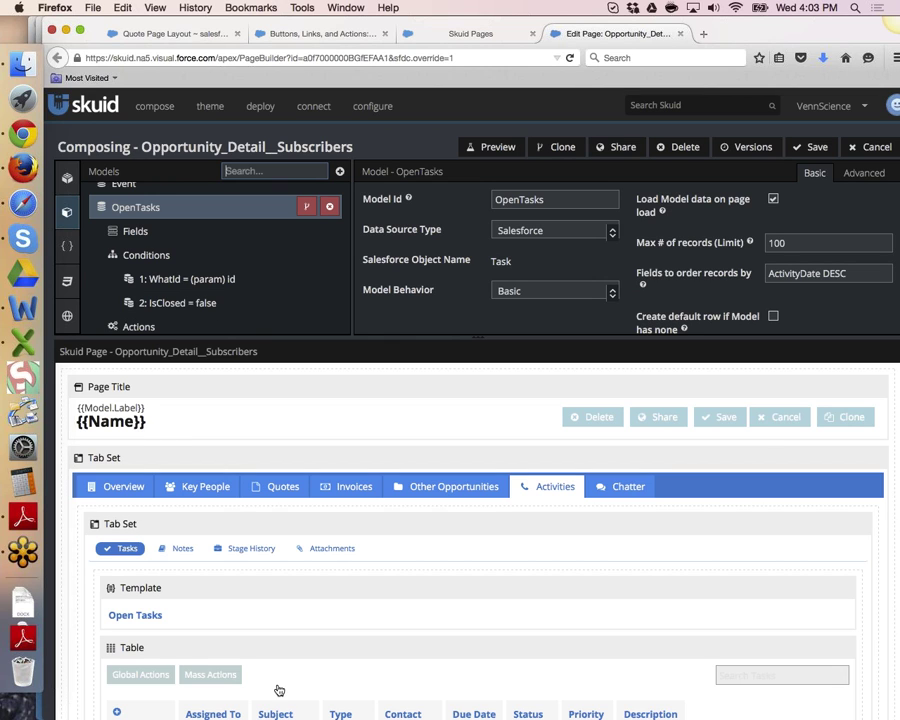
{"action": "scroll", "coordinate": [275, 681], "scroll_direction": "down", "scroll_amount": 3}
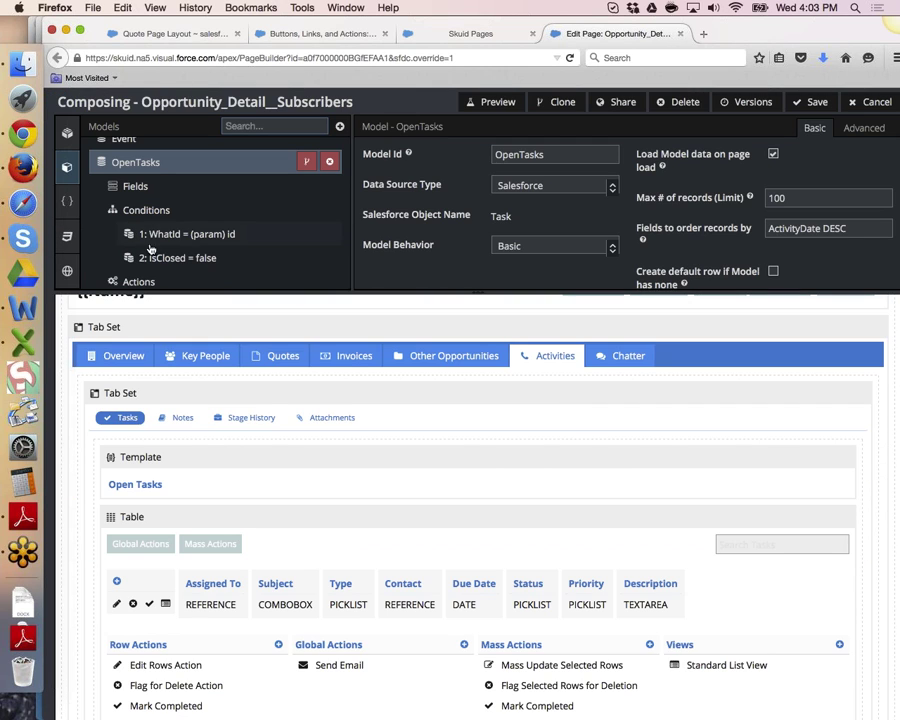
{"action": "scroll", "coordinate": [237, 249], "scroll_direction": "down", "scroll_amount": 2}
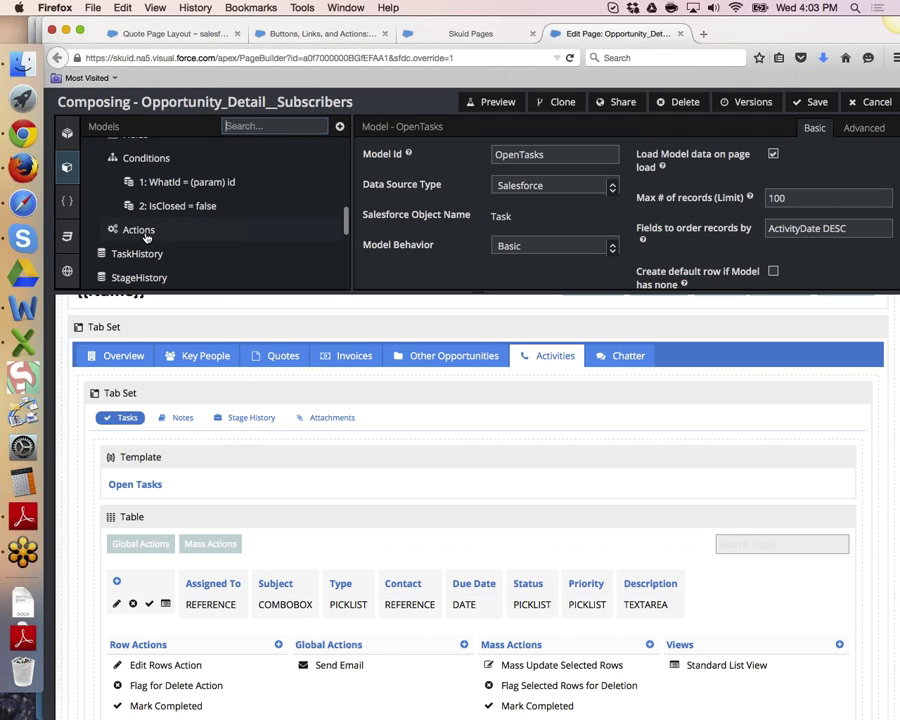
{"action": "left_click", "coordinate": [146, 234]}
{"action": "left_click", "coordinate": [176, 214]}
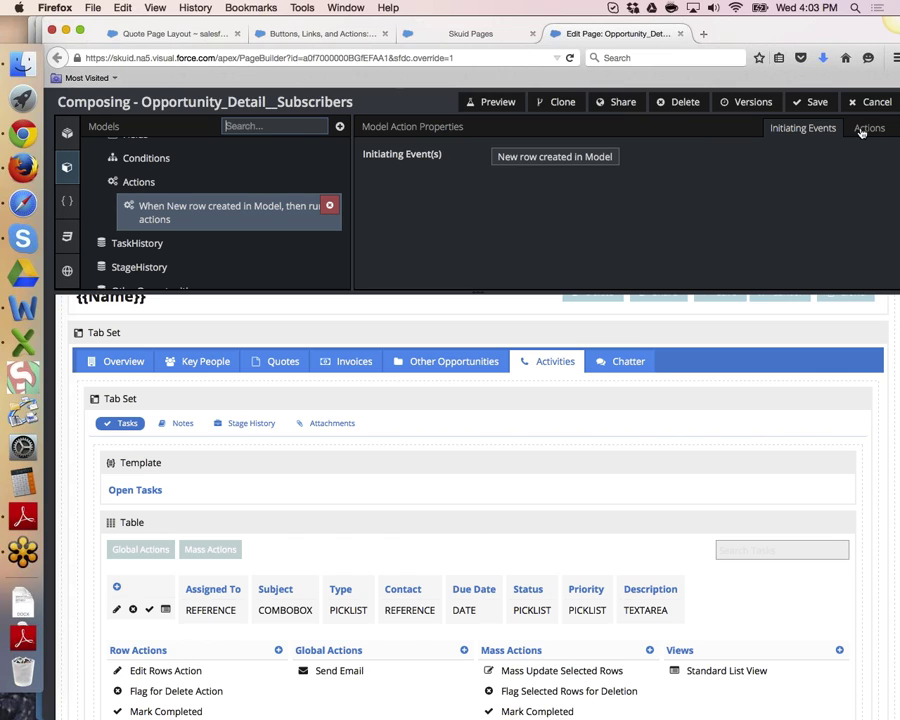
{"action": "left_click", "coordinate": [866, 128]}
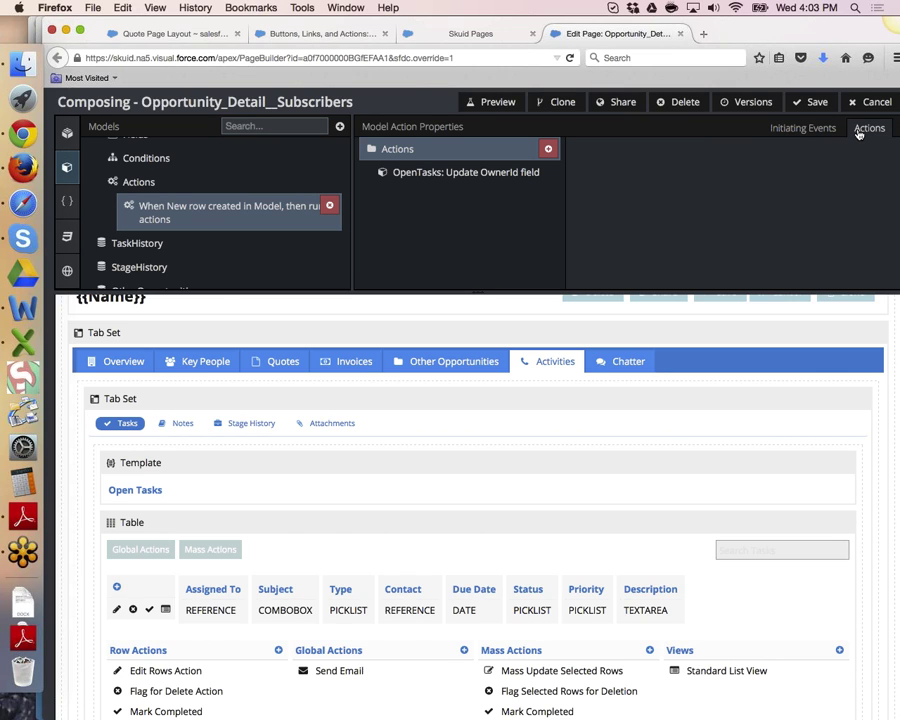
{"action": "left_click", "coordinate": [498, 177]}
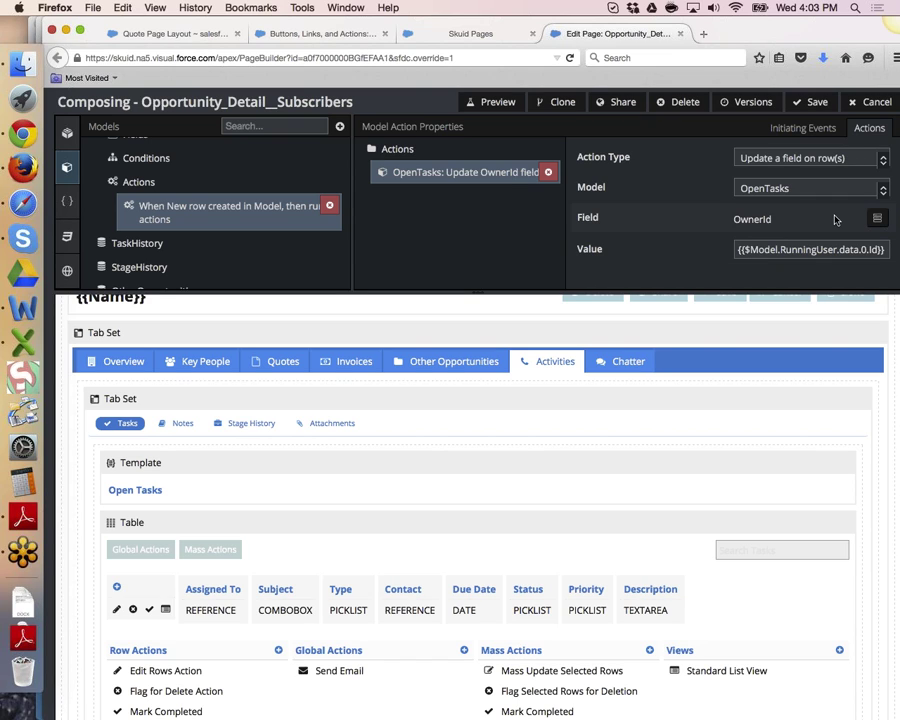
- Inspect the RunningUser model's basic settings, its User Id condition and its fields
{"action": "scroll", "coordinate": [157, 271], "scroll_direction": "down", "scroll_amount": 10}
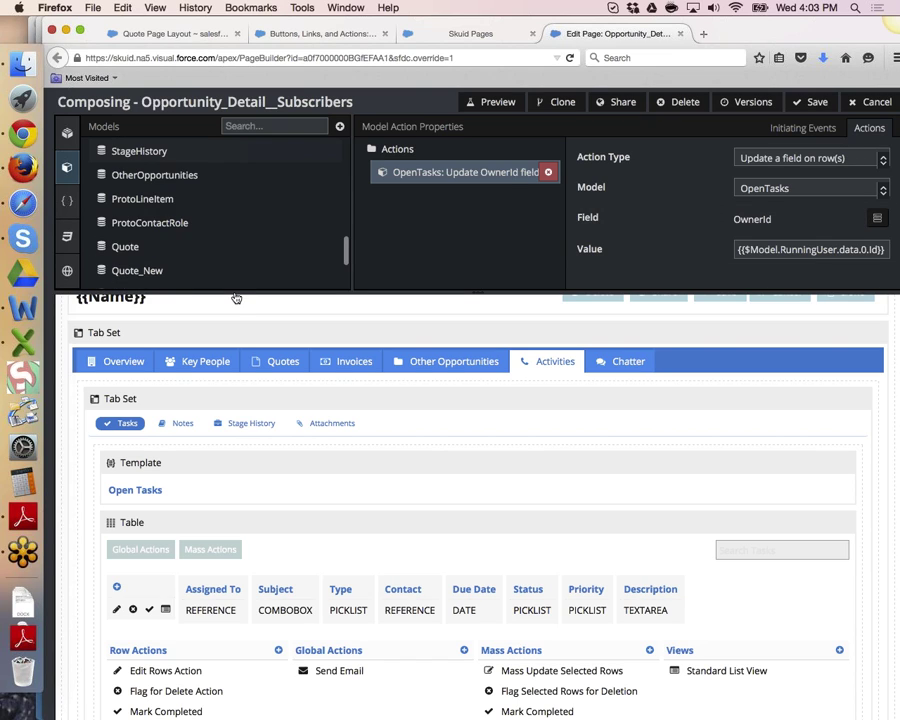
{"action": "left_click", "coordinate": [140, 273]}
{"action": "scroll", "coordinate": [157, 272], "scroll_direction": "down", "scroll_amount": 2}
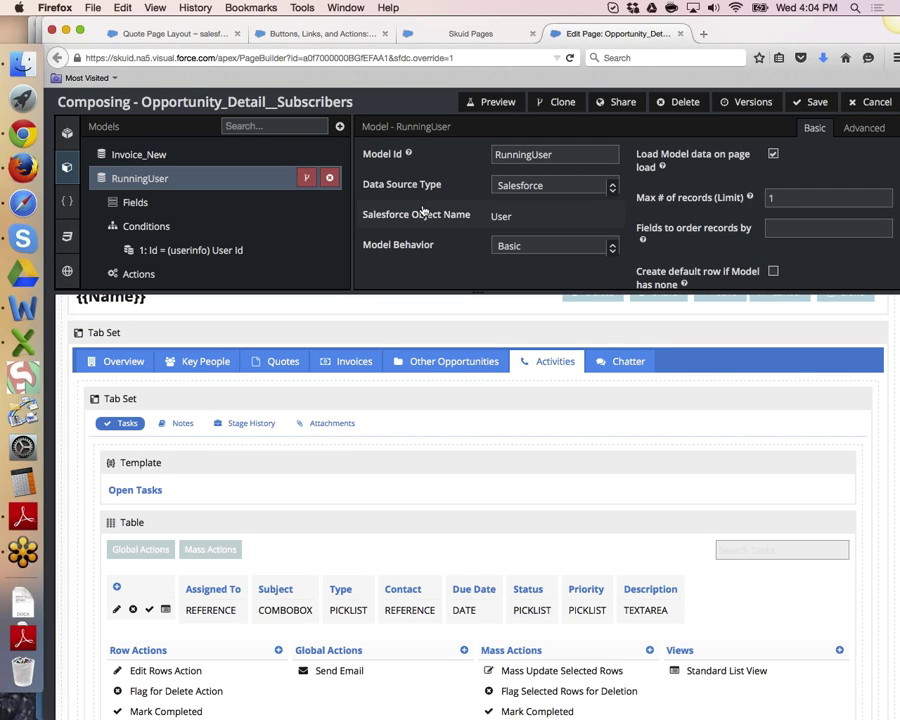
{"action": "left_click", "coordinate": [190, 250]}
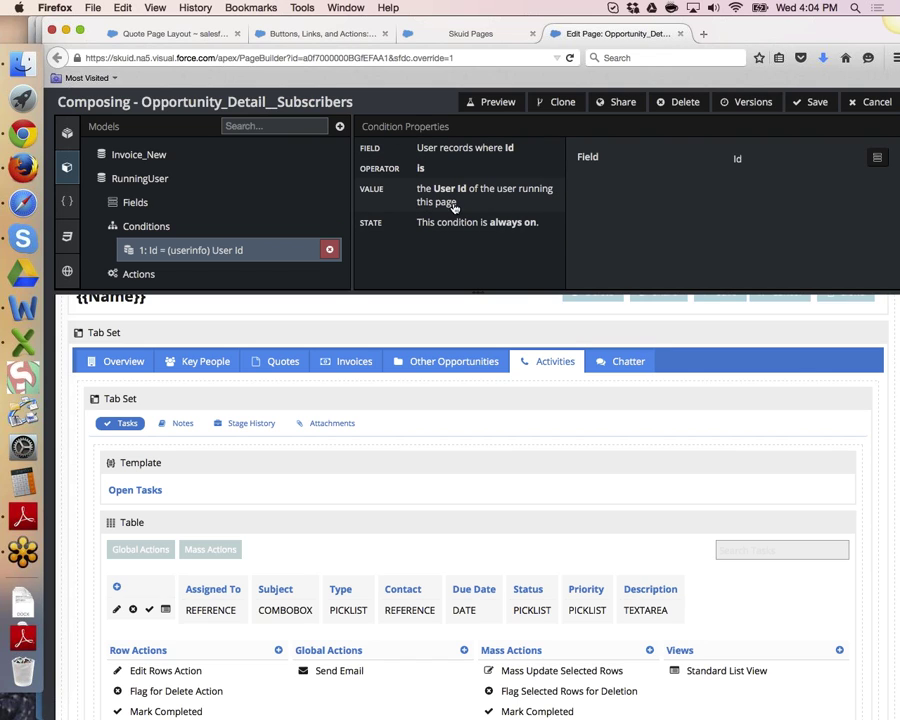
{"action": "left_click", "coordinate": [170, 209]}
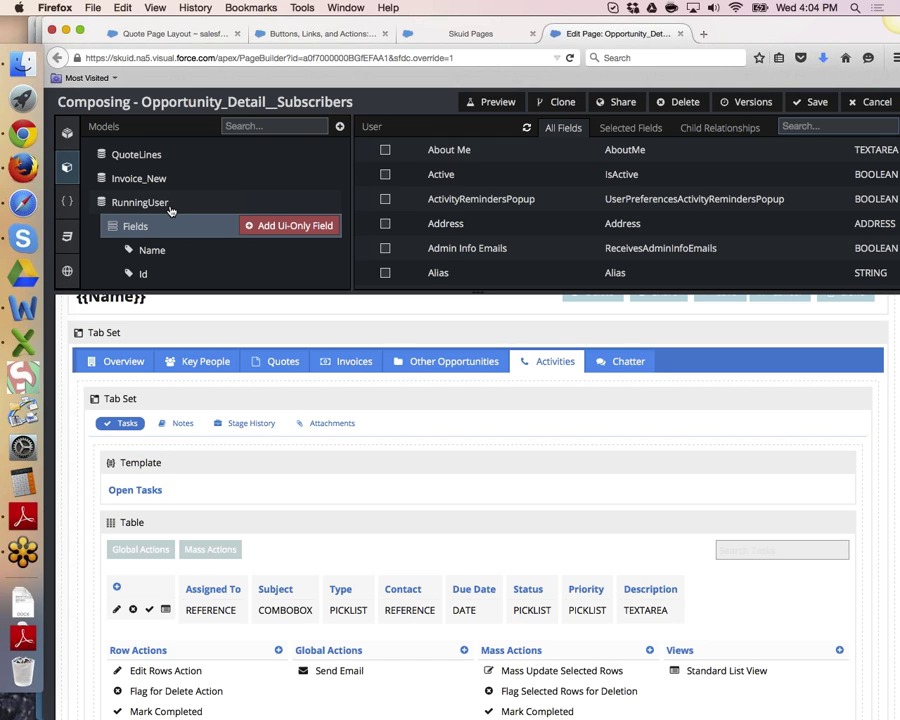
- Return to the OpenTasks model's new-row action and examine the value expression used to update the OwnerId field
{"action": "scroll", "coordinate": [140, 225], "scroll_direction": "up", "scroll_amount": 5}
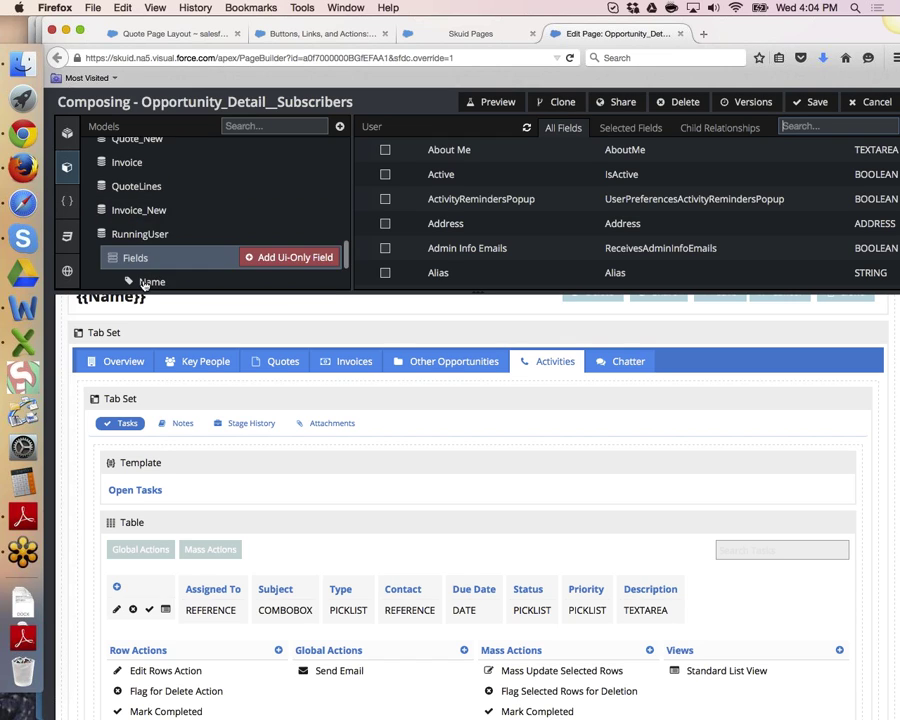
{"action": "scroll", "coordinate": [144, 286], "scroll_direction": "down", "scroll_amount": 5}
{"action": "scroll", "coordinate": [144, 287], "scroll_direction": "up", "scroll_amount": 8}
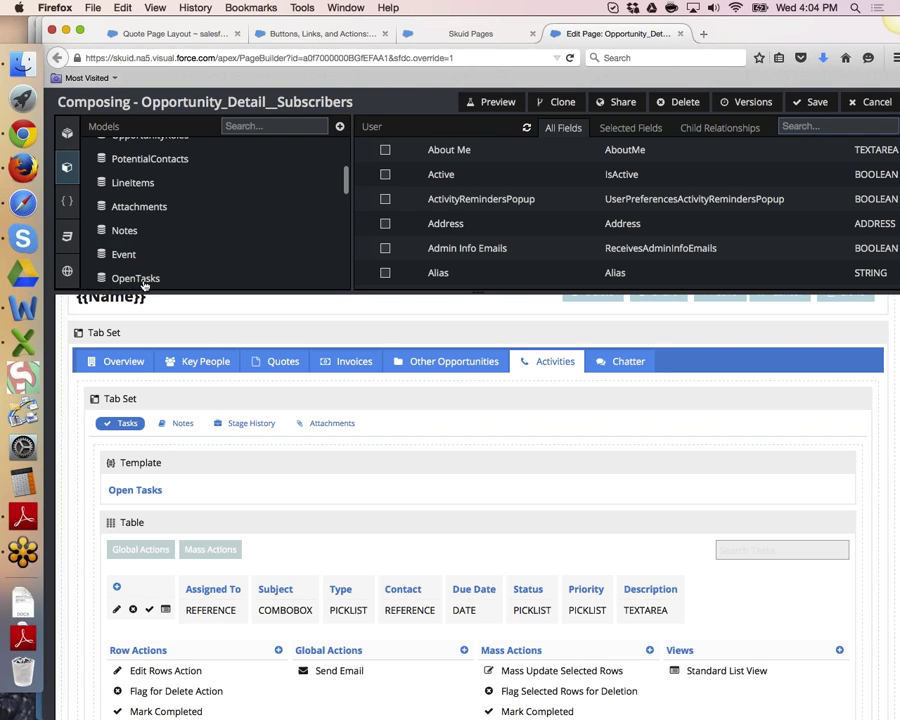
{"action": "scroll", "coordinate": [144, 200], "scroll_direction": "up", "scroll_amount": 3}
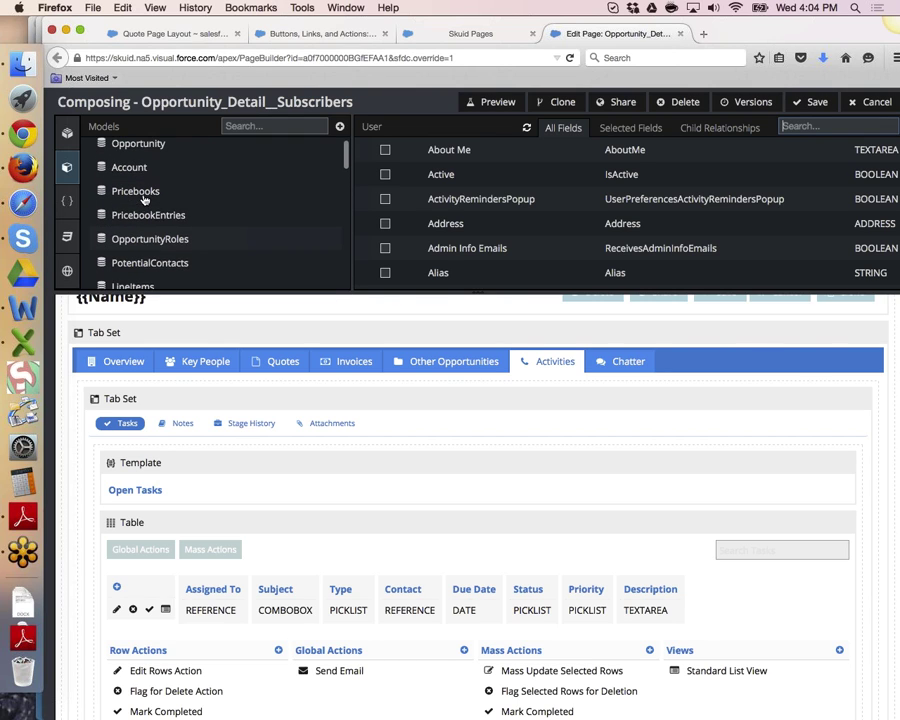
{"action": "scroll", "coordinate": [144, 200], "scroll_direction": "down", "scroll_amount": 3}
{"action": "scroll", "coordinate": [144, 200], "scroll_direction": "down", "scroll_amount": 3}
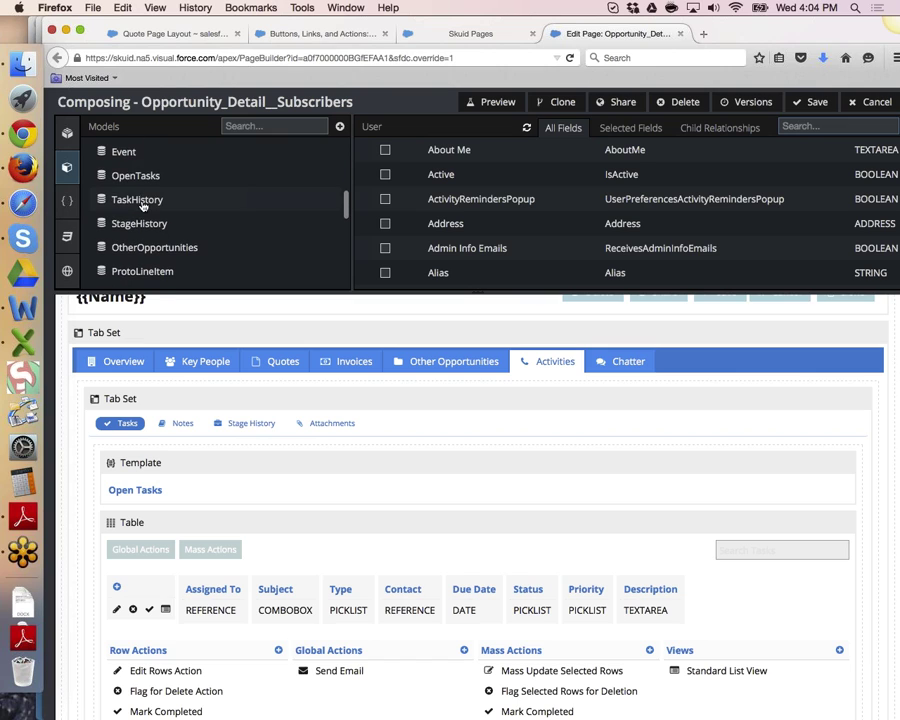
{"action": "left_click", "coordinate": [136, 182]}
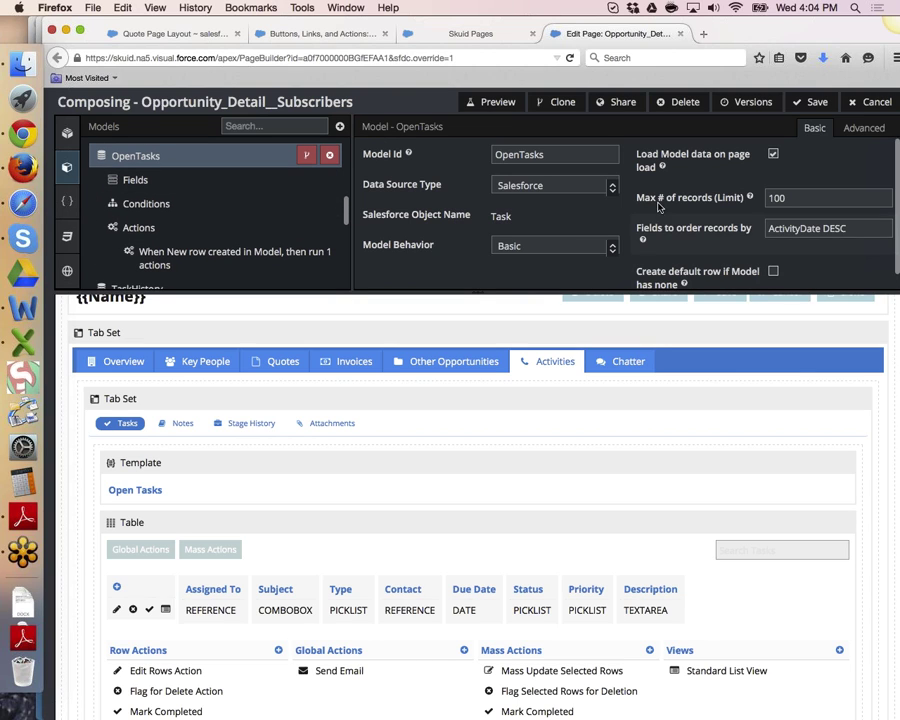
{"action": "left_click", "coordinate": [253, 256]}
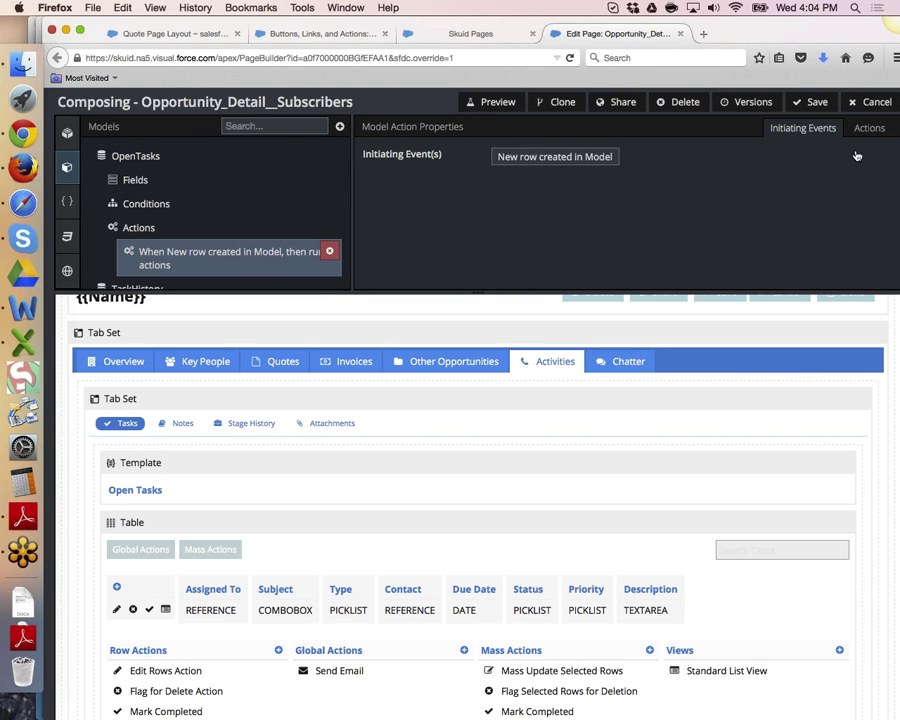
{"action": "left_click", "coordinate": [868, 128]}
{"action": "left_click", "coordinate": [538, 176]}
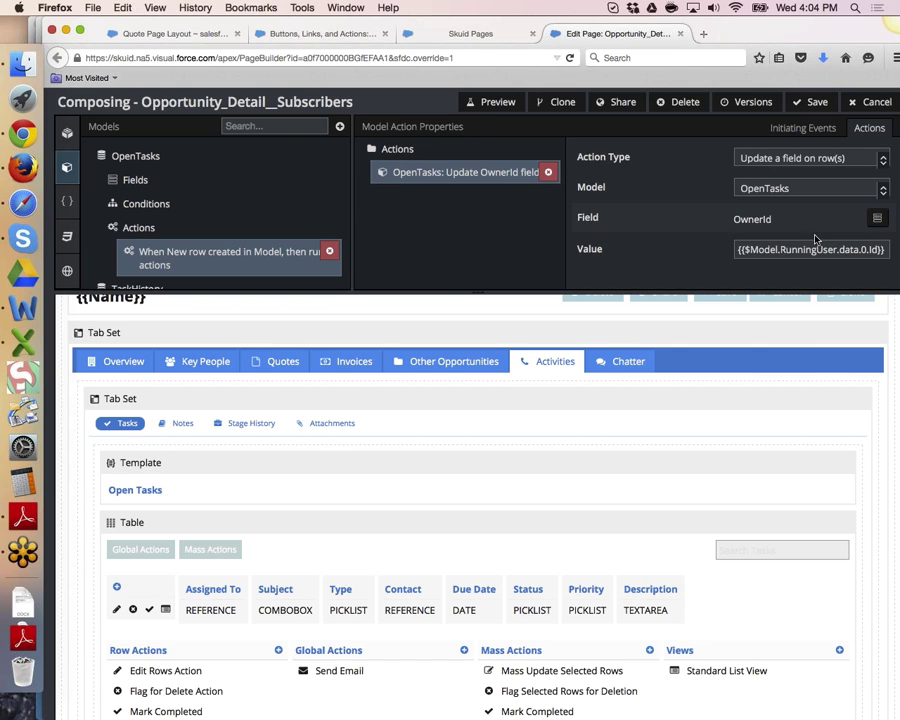
{"action": "left_click_drag", "start_coordinate": [739, 250], "coordinate": [887, 250]}
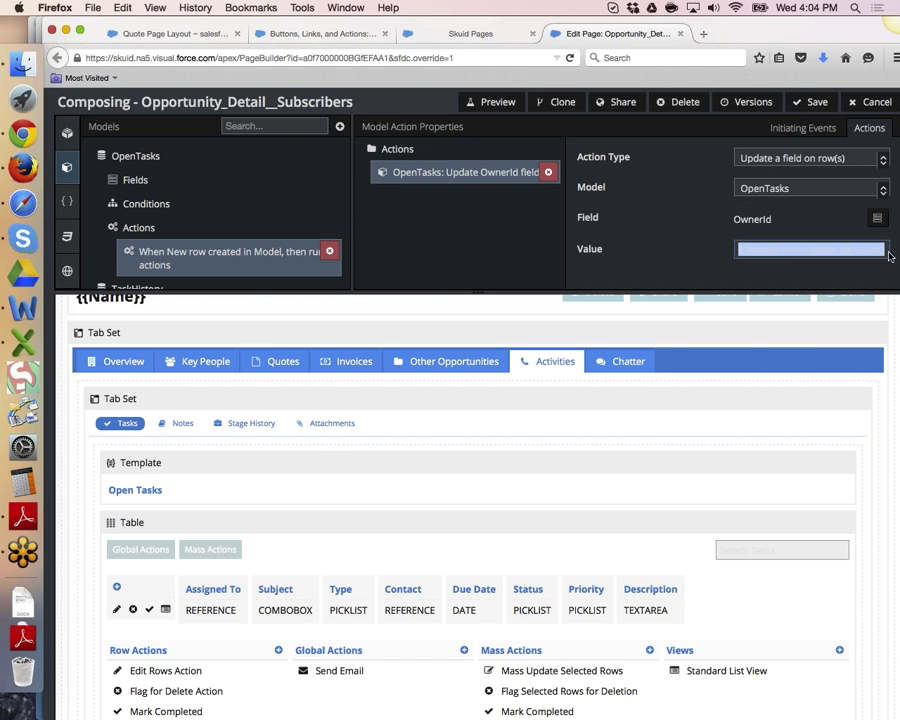
{"action": "left_click", "coordinate": [763, 273]}
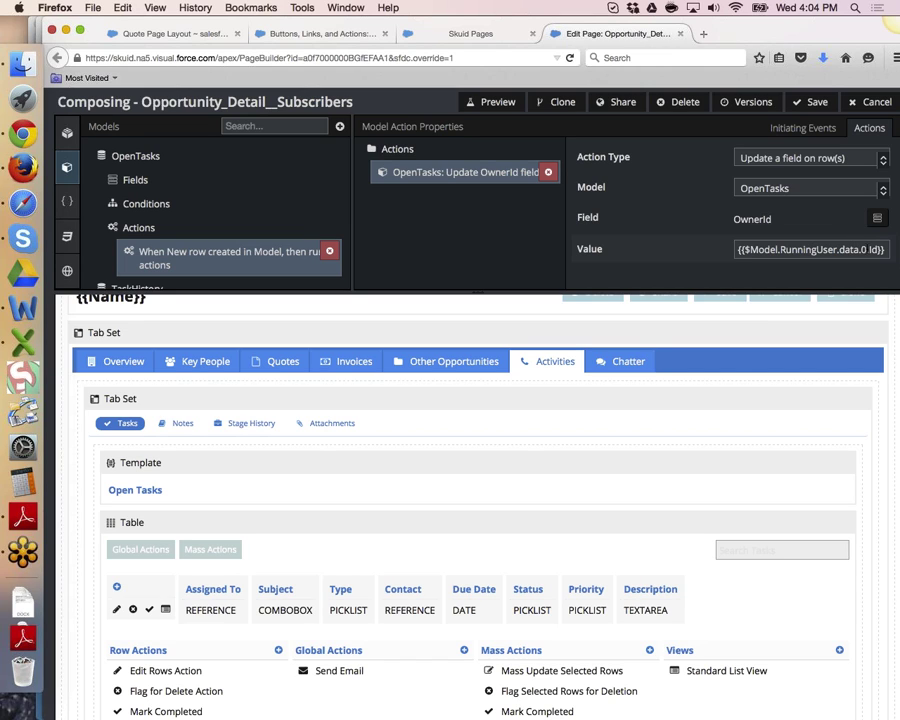
{"action": "triple_click", "coordinate": [867, 249]}
{"action": "left_click", "coordinate": [862, 268]}
- Review the OpenTasks model's Actions description, the new-row action's initiating event and the Open Tasks table's layout
{"action": "left_click", "coordinate": [250, 227]}
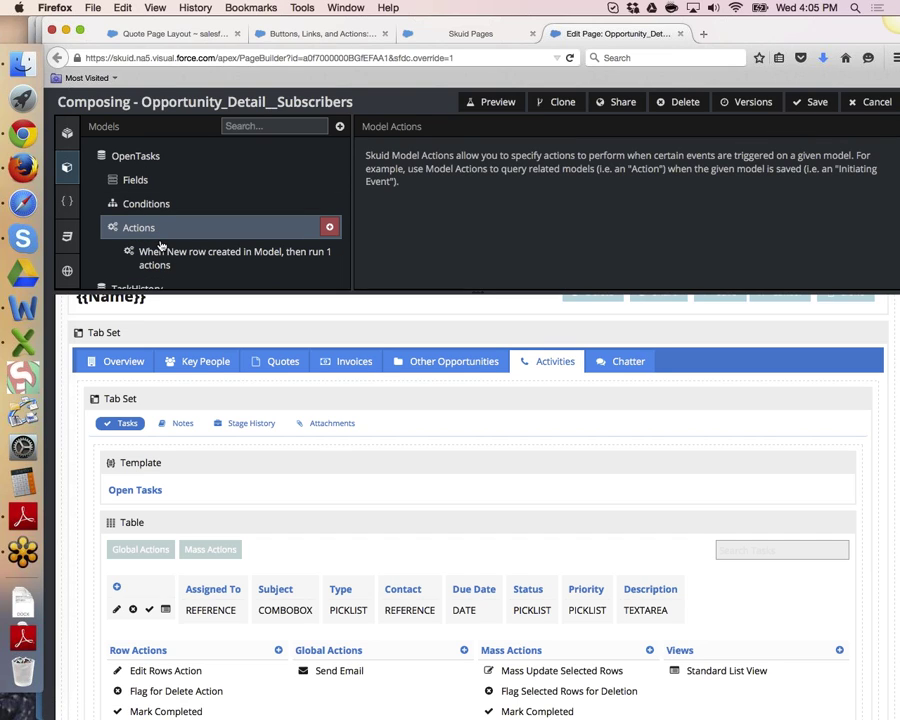
{"action": "left_click", "coordinate": [165, 266]}
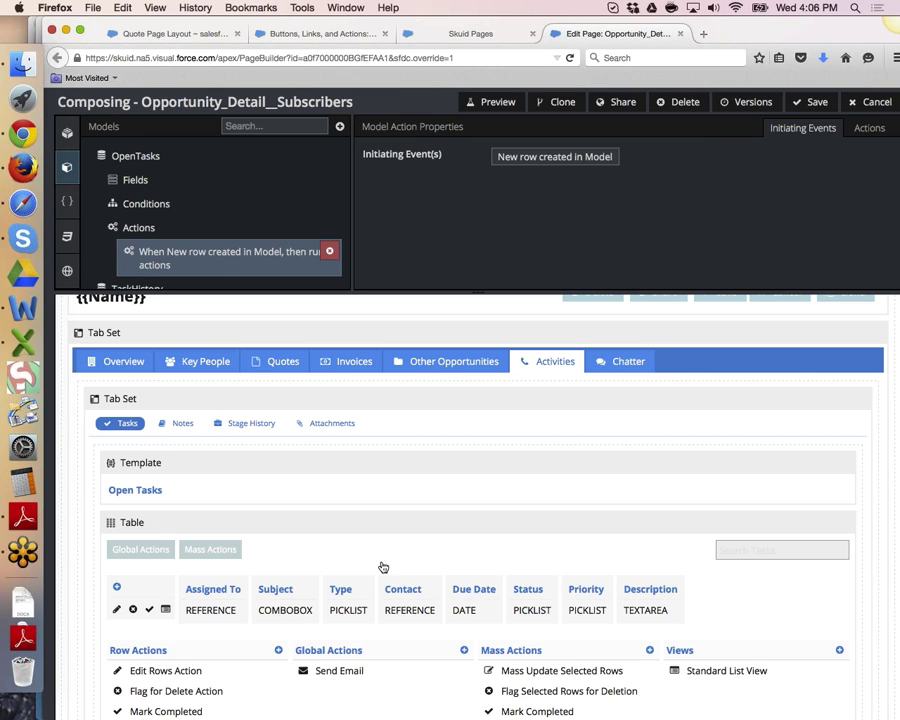
{"action": "scroll", "coordinate": [383, 567], "scroll_direction": "down", "scroll_amount": 3}
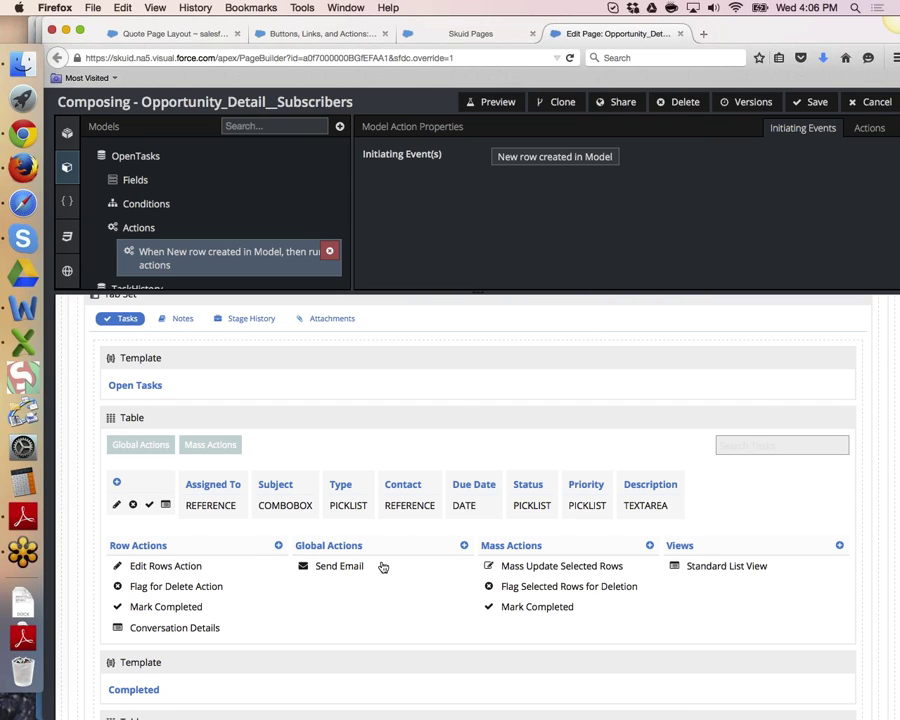
{"action": "scroll", "coordinate": [382, 567], "scroll_direction": "up", "scroll_amount": 5}
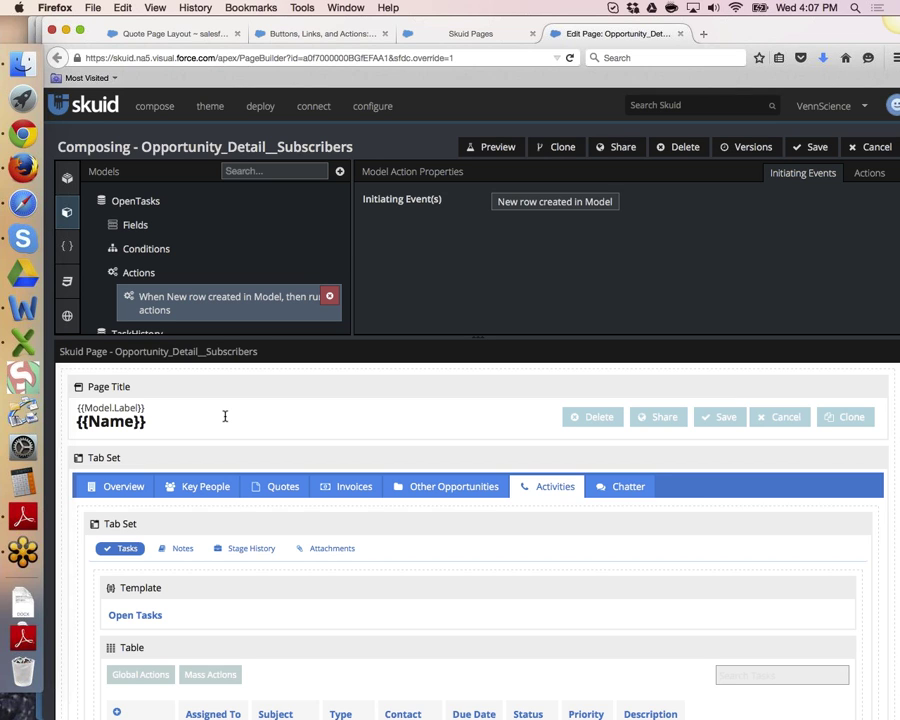
- View the Quote buttons and links and the Quote page layouts in setup, check Safari briefly, and return to Firefox
{"action": "left_click", "coordinate": [320, 34]}
{"action": "left_click", "coordinate": [553, 38]}
{"action": "left_click", "coordinate": [466, 34]}
{"action": "left_click", "coordinate": [322, 34]}
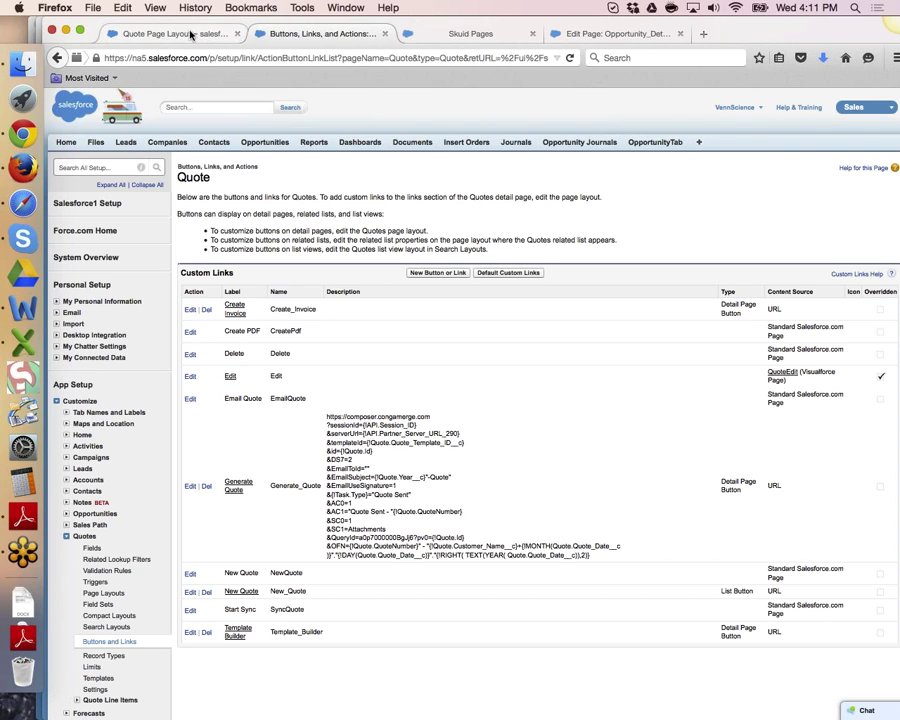
{"action": "left_click", "coordinate": [190, 35]}
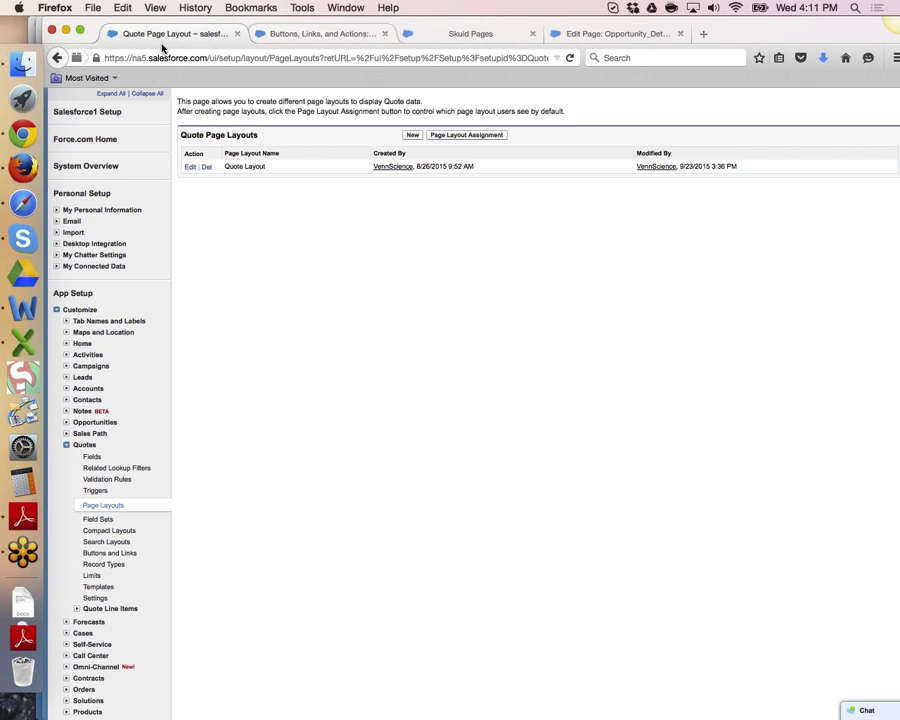
{"action": "left_click", "coordinate": [21, 217]}
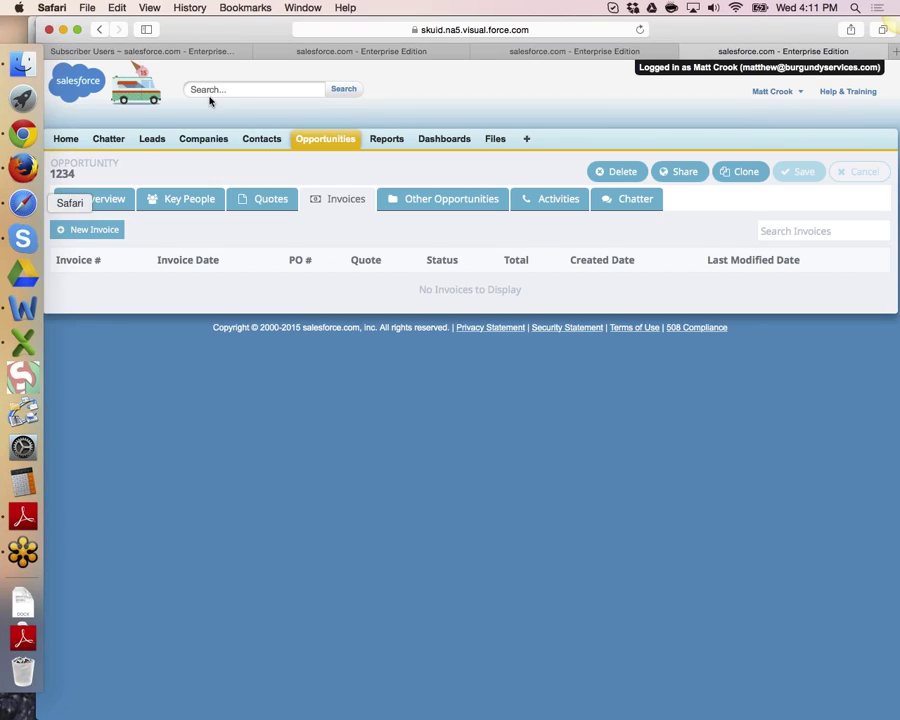
{"action": "left_click", "coordinate": [22, 168]}
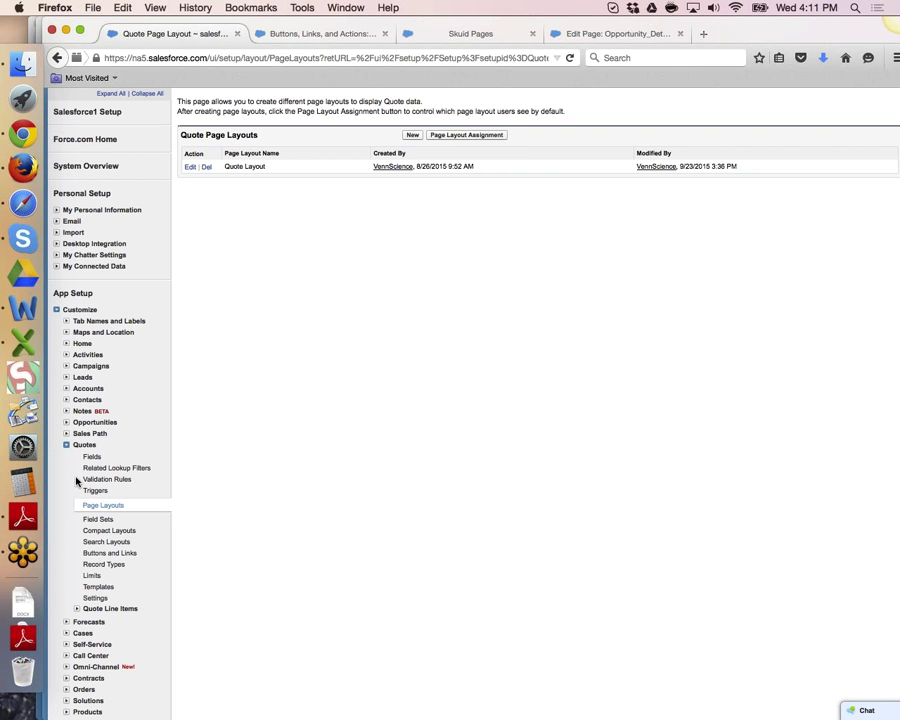
- Open the opportunity "2015 NA Resident program-may" from the recent opportunities list
{"action": "left_click", "coordinate": [310, 34]}
{"action": "left_click", "coordinate": [264, 143]}
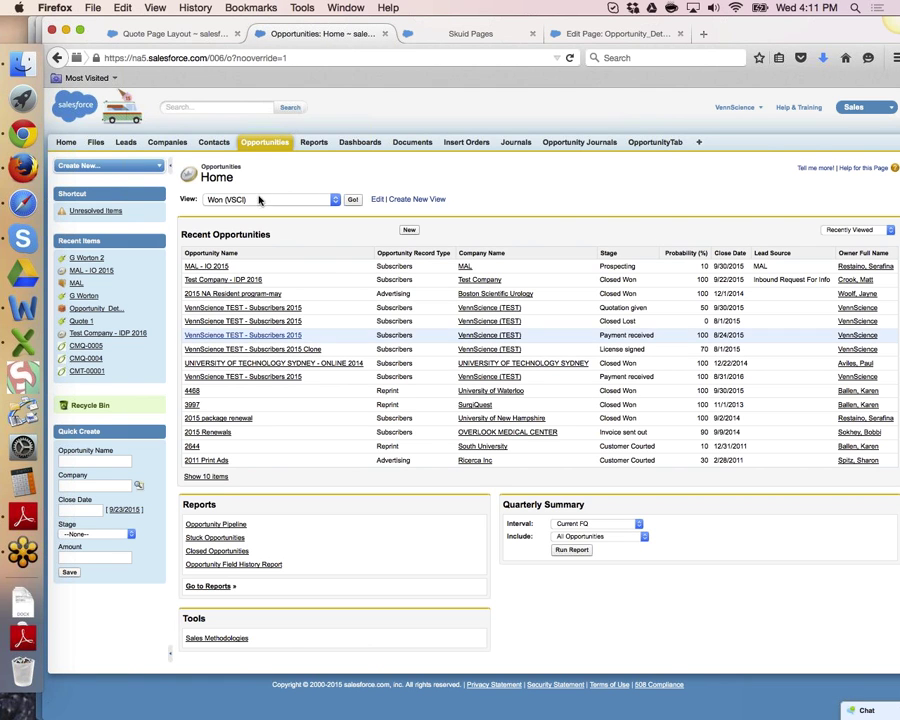
{"action": "left_click", "coordinate": [247, 296]}
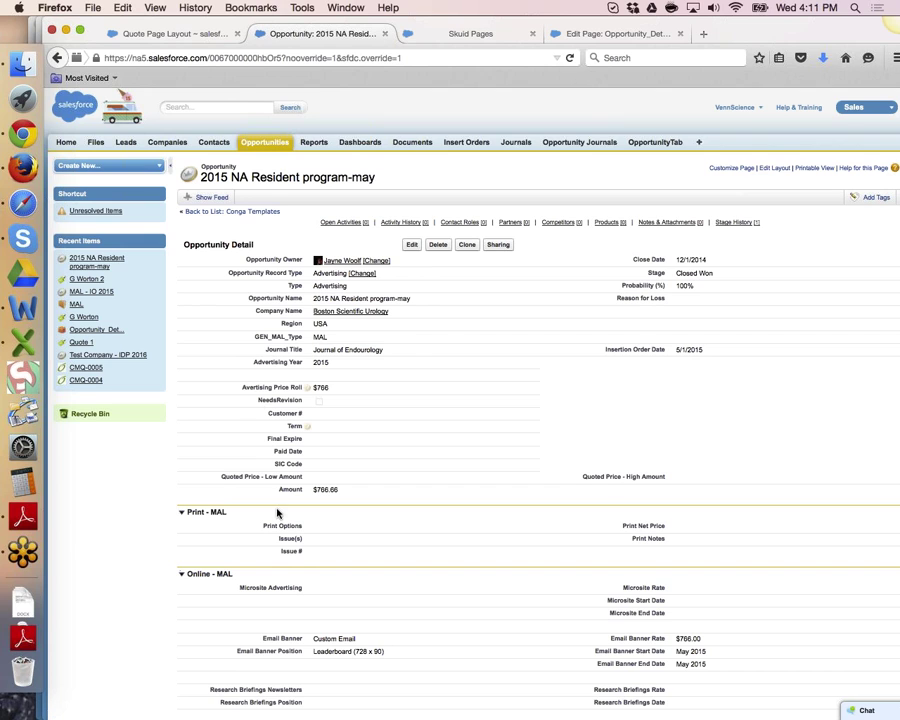
- Review the opportunity's MAL and GEN detail sections and open the record for editing
{"action": "scroll", "coordinate": [278, 510], "scroll_direction": "down", "scroll_amount": 5}
{"action": "scroll", "coordinate": [278, 512], "scroll_direction": "down", "scroll_amount": 3}
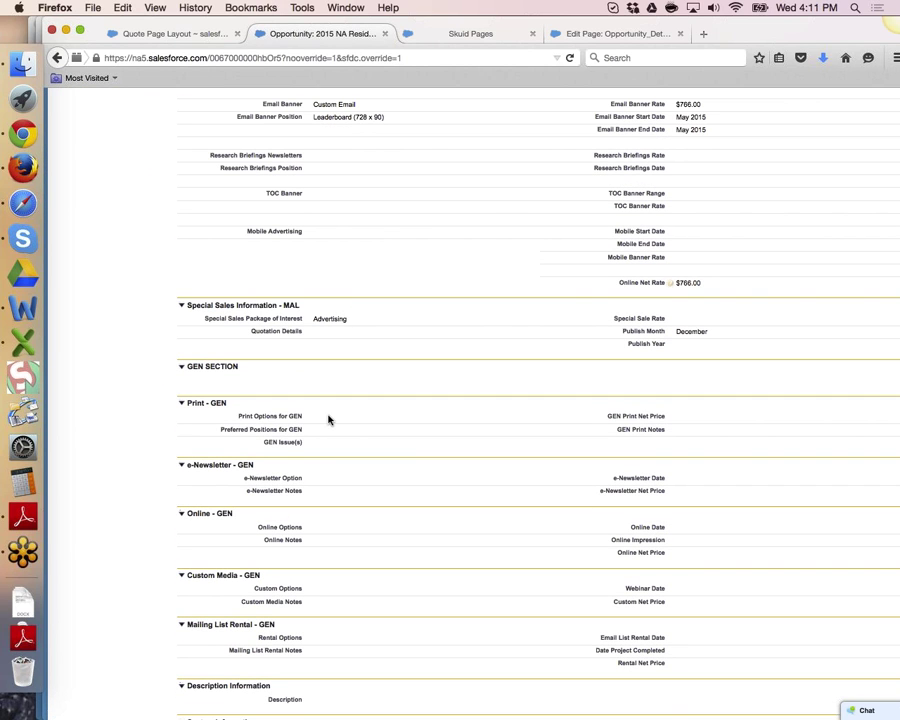
{"action": "scroll", "coordinate": [352, 422], "scroll_direction": "up", "scroll_amount": 8}
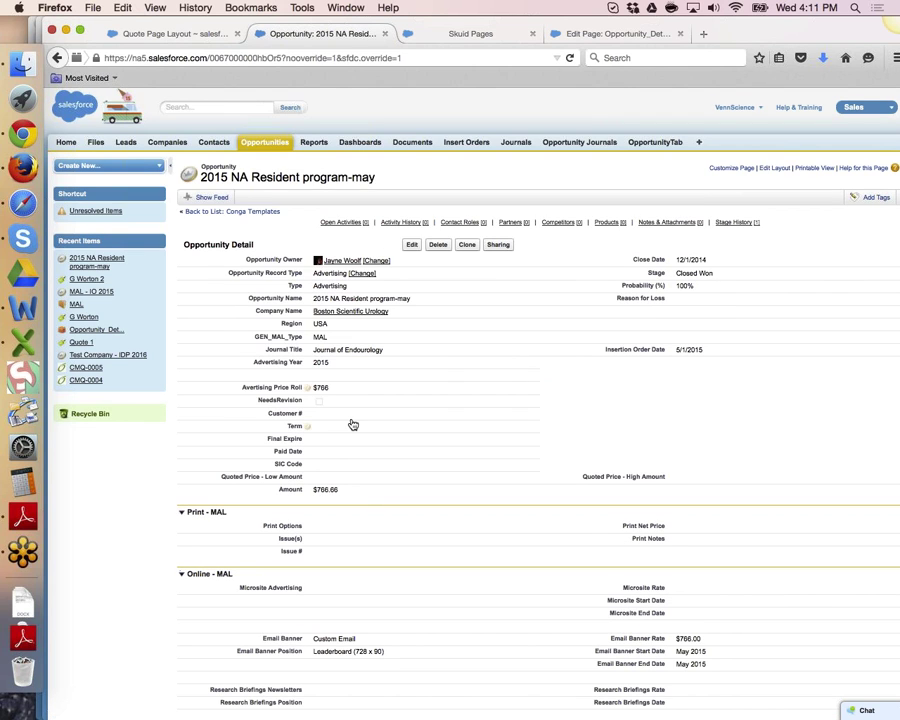
{"action": "left_click", "coordinate": [412, 245]}
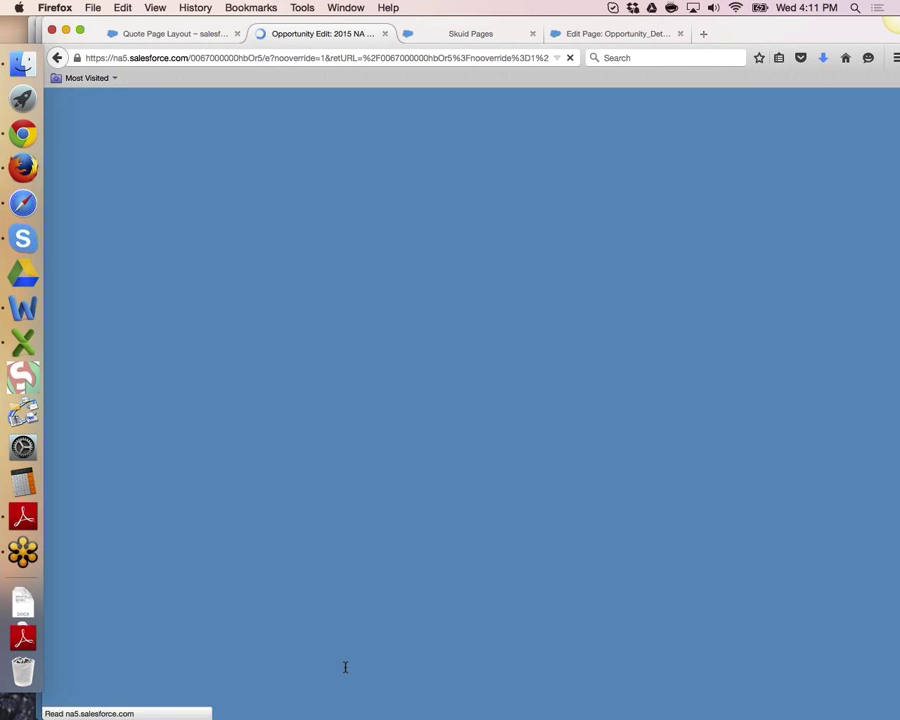
{"action": "scroll", "coordinate": [345, 670], "scroll_direction": "down", "scroll_amount": 8}
{"action": "scroll", "coordinate": [345, 670], "scroll_direction": "up", "scroll_amount": 3}
{"action": "scroll", "coordinate": [344, 666], "scroll_direction": "down", "scroll_amount": 3}
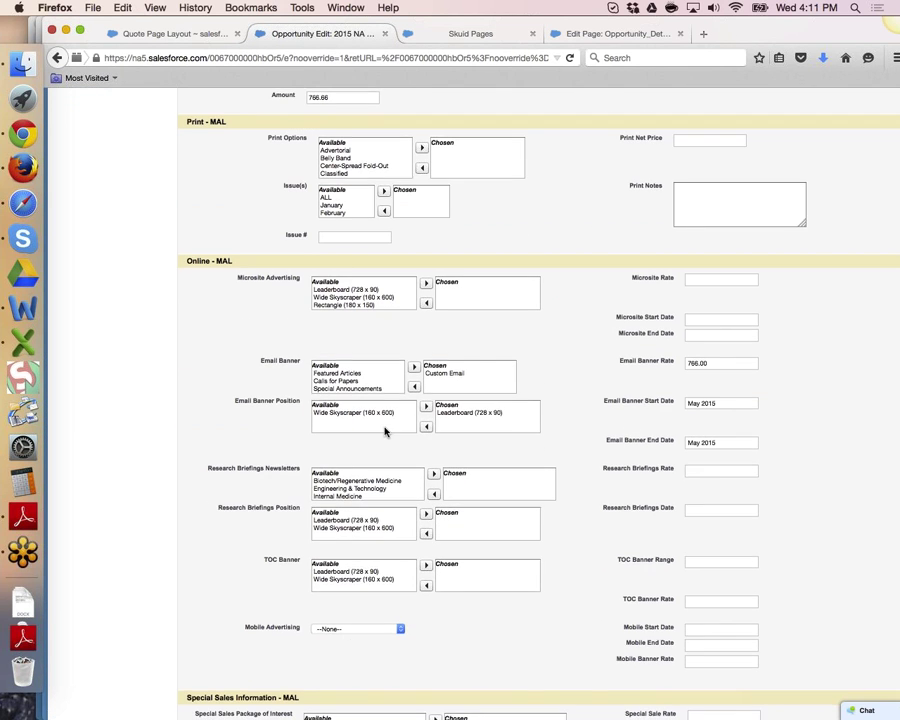
- Examine the available Microsite Advertising and Email Banner options in the Online - MAL section
{"action": "left_click", "coordinate": [355, 297]}
{"action": "scroll", "coordinate": [352, 345], "scroll_direction": "down", "scroll_amount": 1}
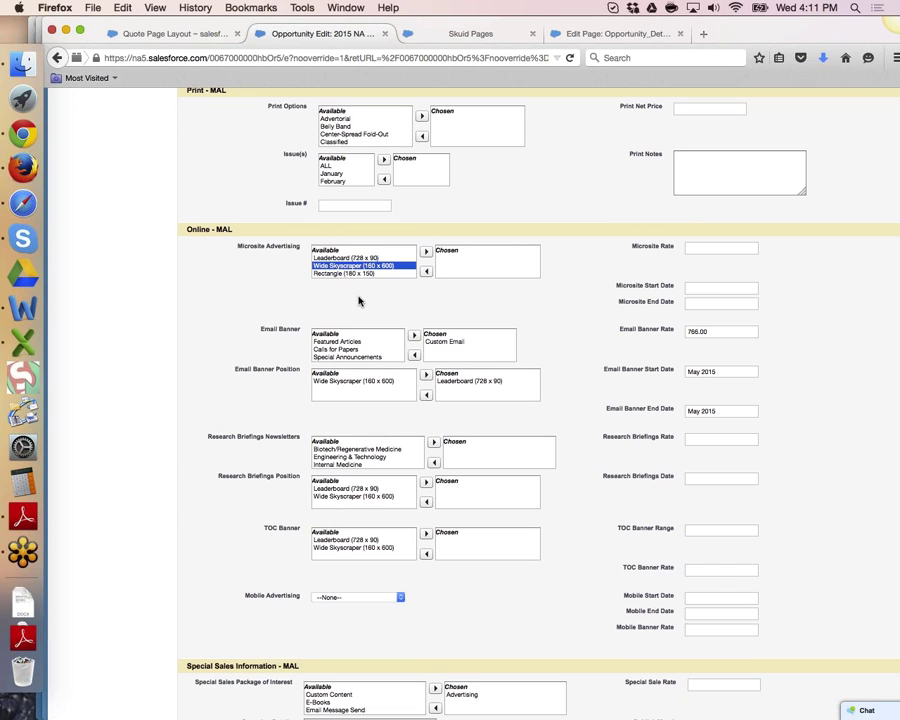
{"action": "left_click", "coordinate": [344, 343]}
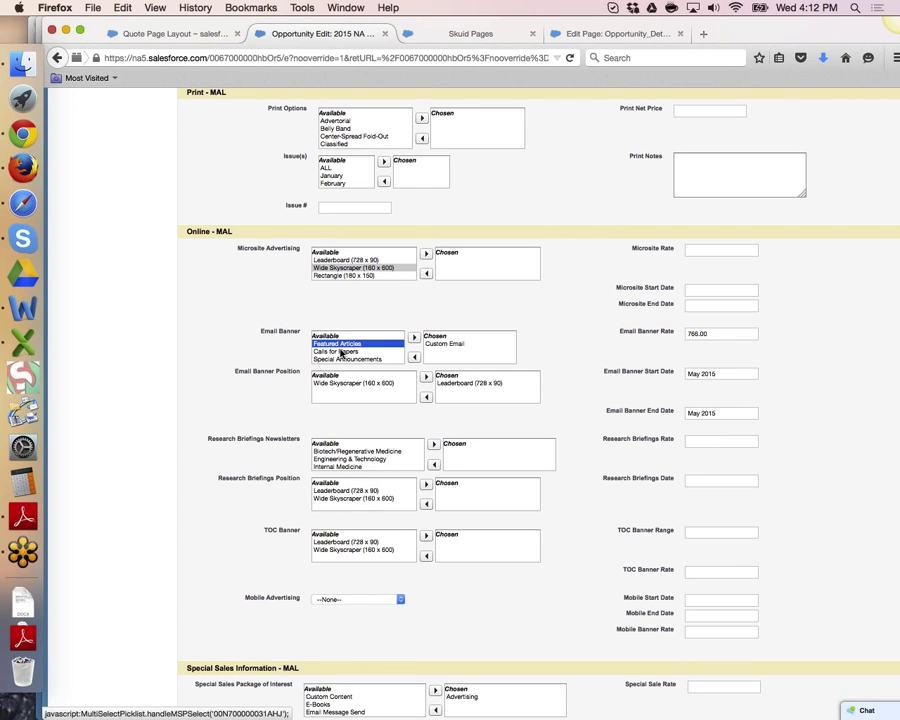
{"action": "scroll", "coordinate": [336, 262], "scroll_direction": "up", "scroll_amount": 5}
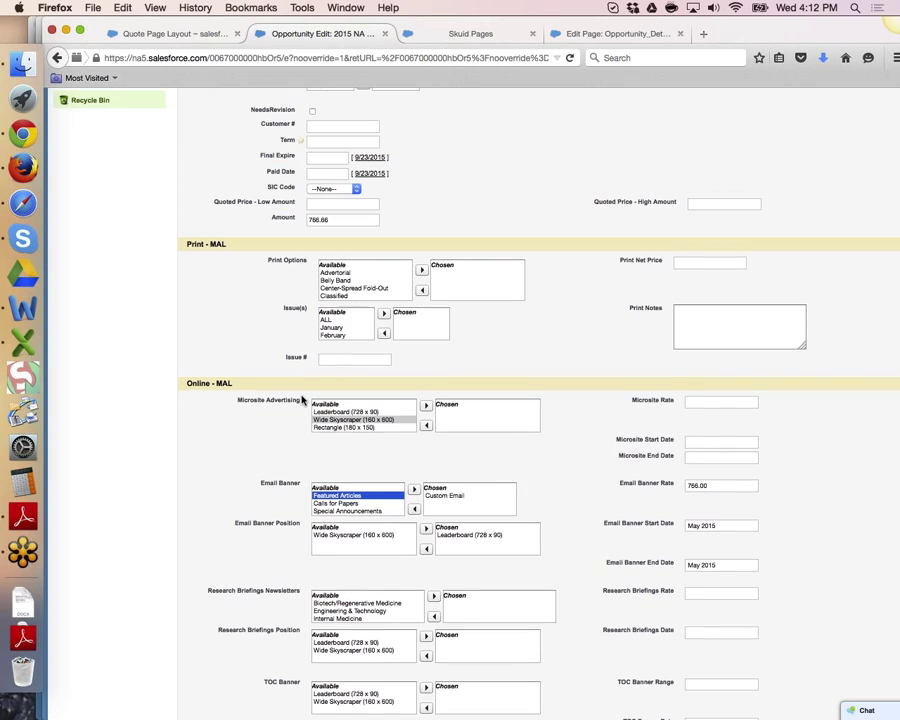
{"action": "triple_click", "coordinate": [243, 406]}
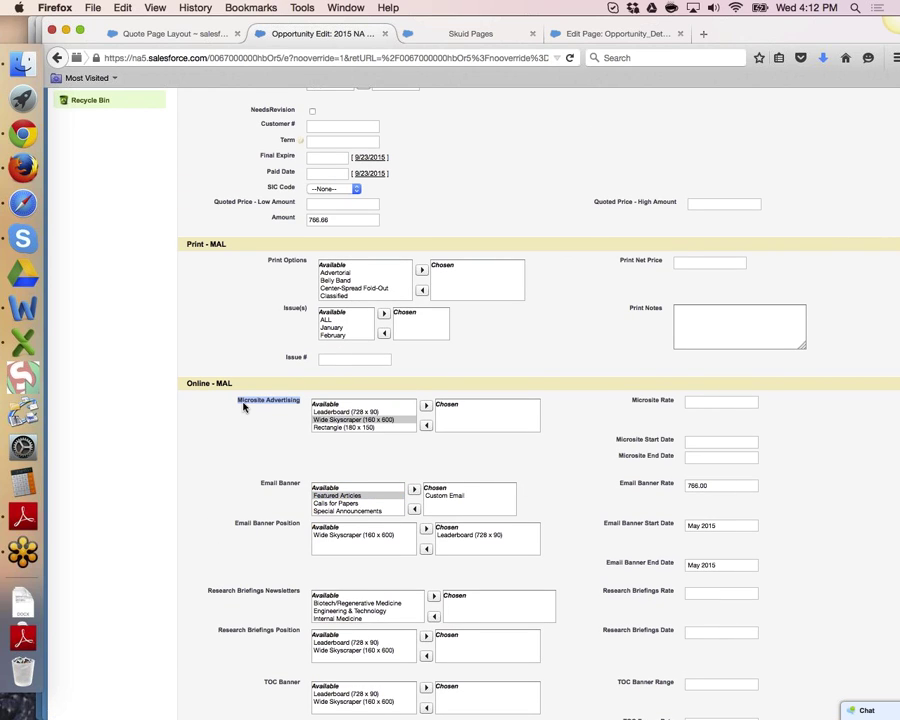
- Try adding Leaderboard (728 x 90) to the chosen Microsite Advertising options, and take it back out
{"action": "left_click", "coordinate": [350, 412]}
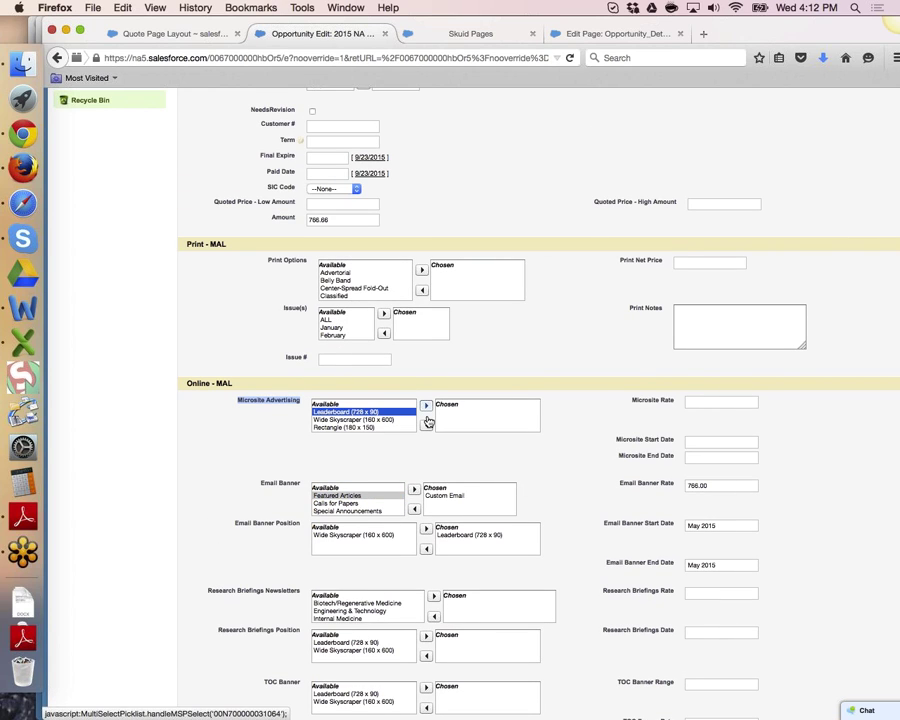
{"action": "left_click", "coordinate": [374, 420]}
{"action": "left_click", "coordinate": [372, 427]}
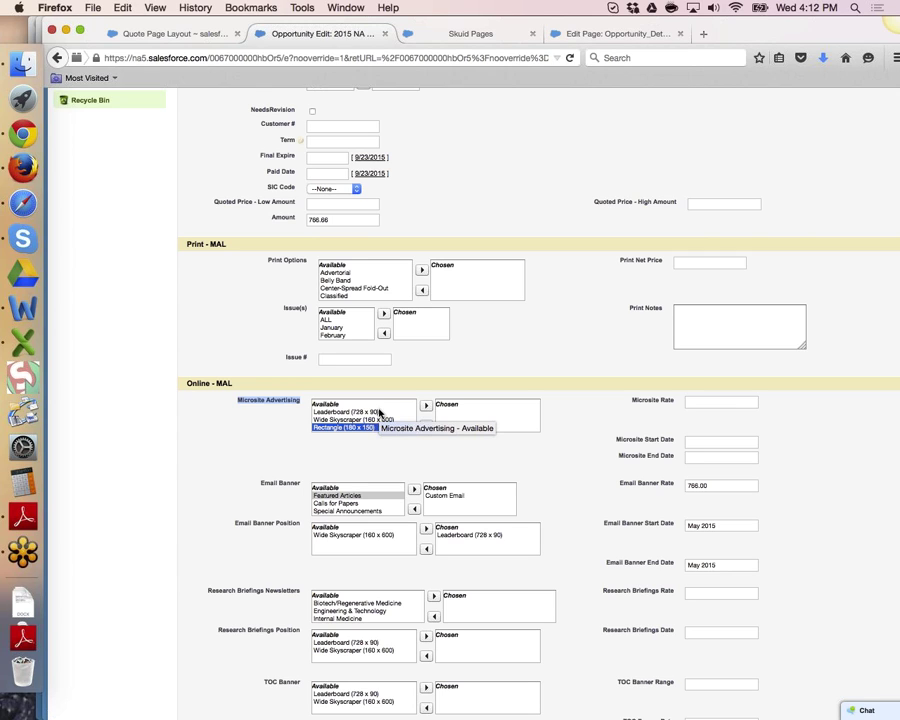
{"action": "left_click", "coordinate": [379, 412]}
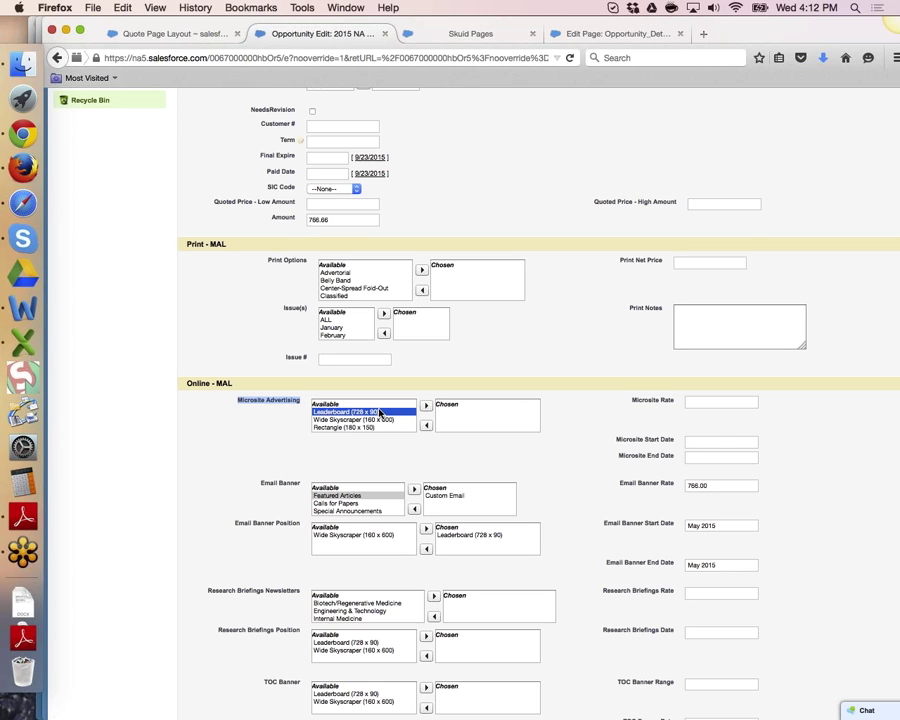
{"action": "left_click", "coordinate": [425, 405]}
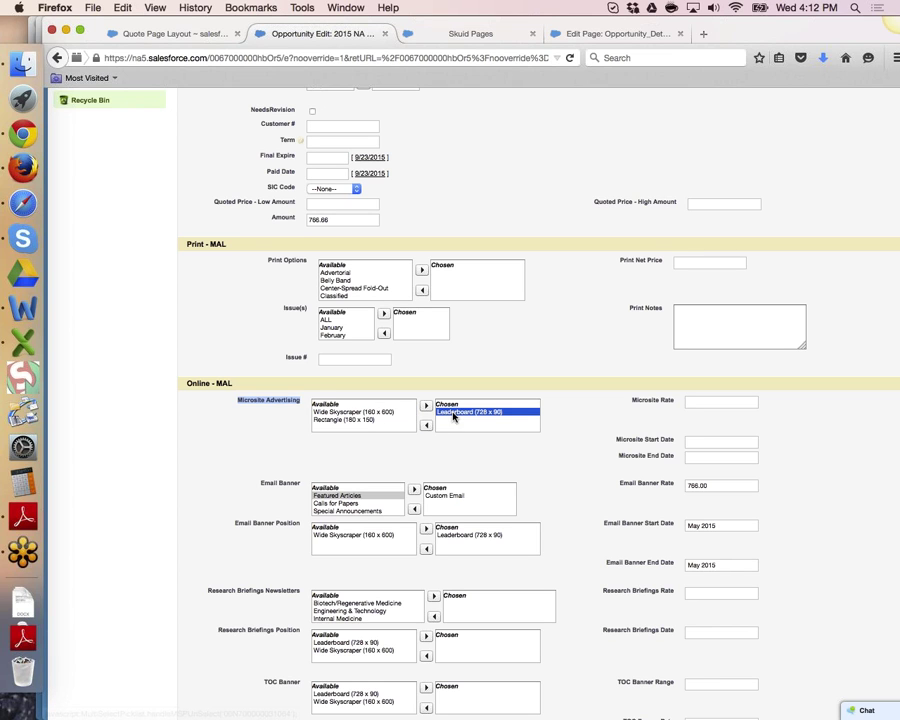
{"action": "left_click", "coordinate": [425, 424]}
- Compare the Email Banner, Email Banner Position and Microsite Advertising fields in the Online - MAL section
{"action": "scroll", "coordinate": [420, 541], "scroll_direction": "down", "scroll_amount": 5}
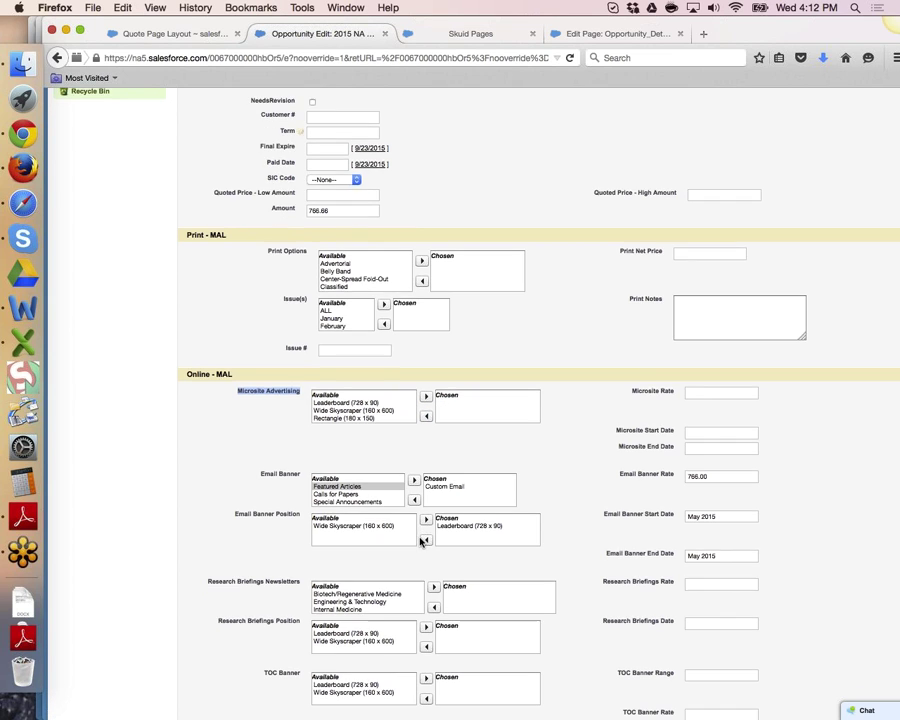
{"action": "scroll", "coordinate": [380, 530], "scroll_direction": "up", "scroll_amount": 7}
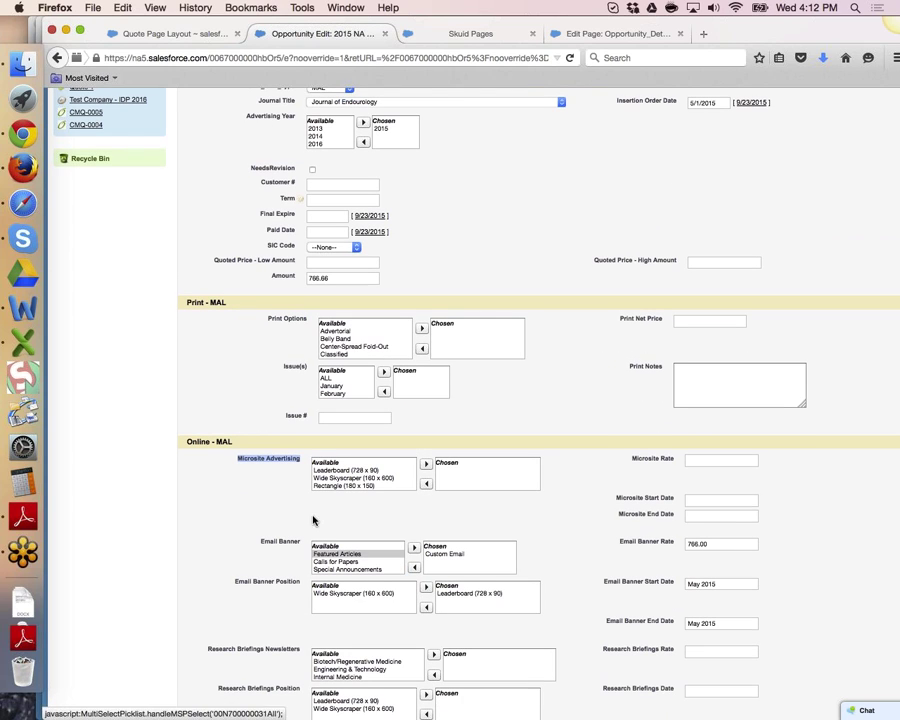
{"action": "triple_click", "coordinate": [263, 543]}
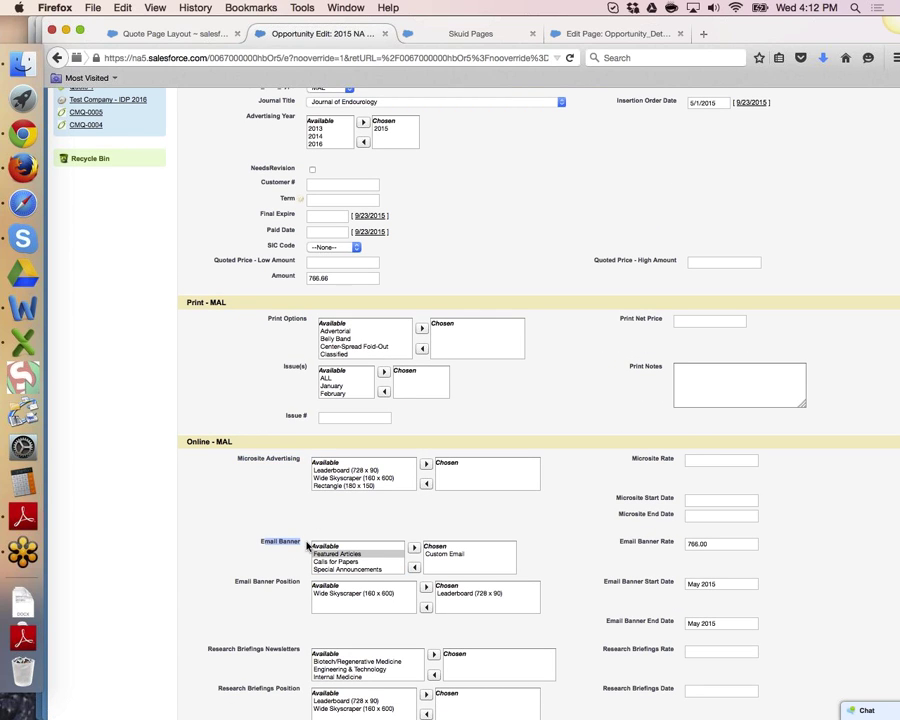
{"action": "triple_click", "coordinate": [238, 580]}
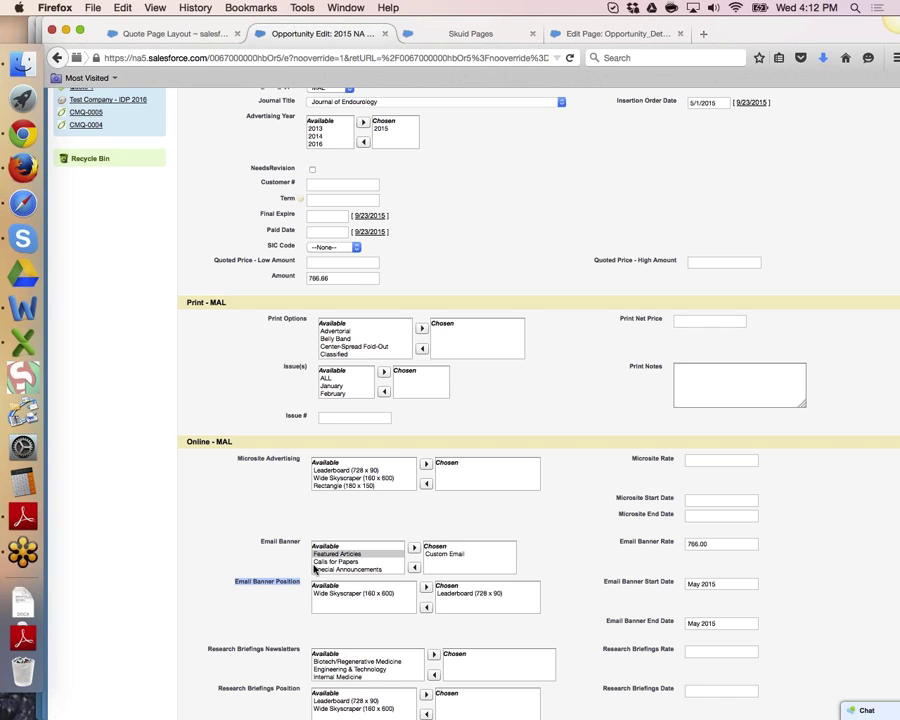
{"action": "left_click", "coordinate": [345, 470]}
{"action": "left_click_drag", "start_coordinate": [236, 460], "coordinate": [300, 459]}
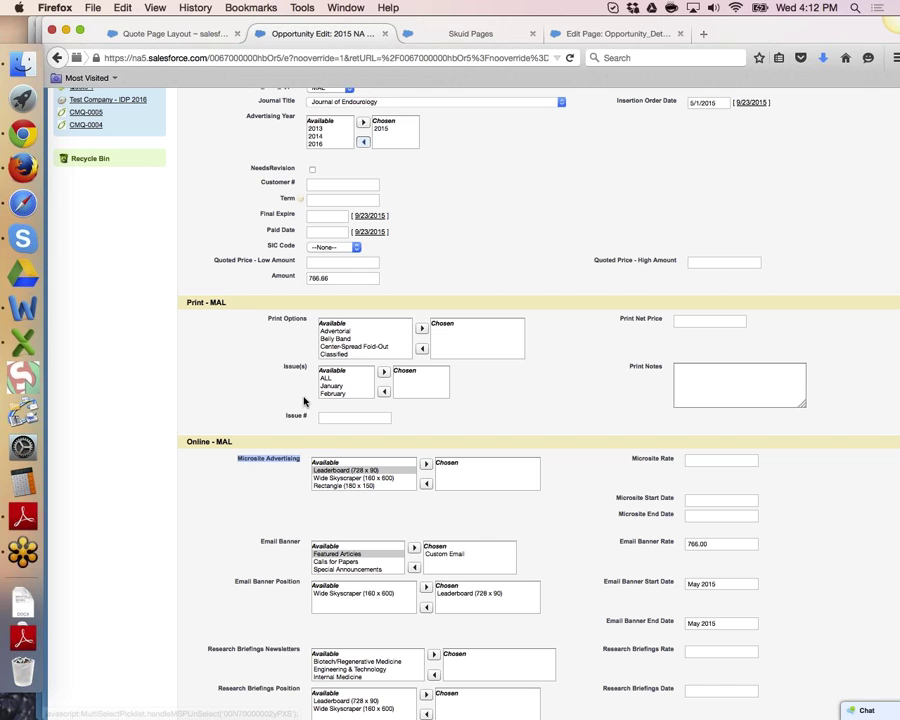
- Return to Salesforce setup and open the Product Family picklist from the Product fields
{"action": "left_click", "coordinate": [163, 37]}
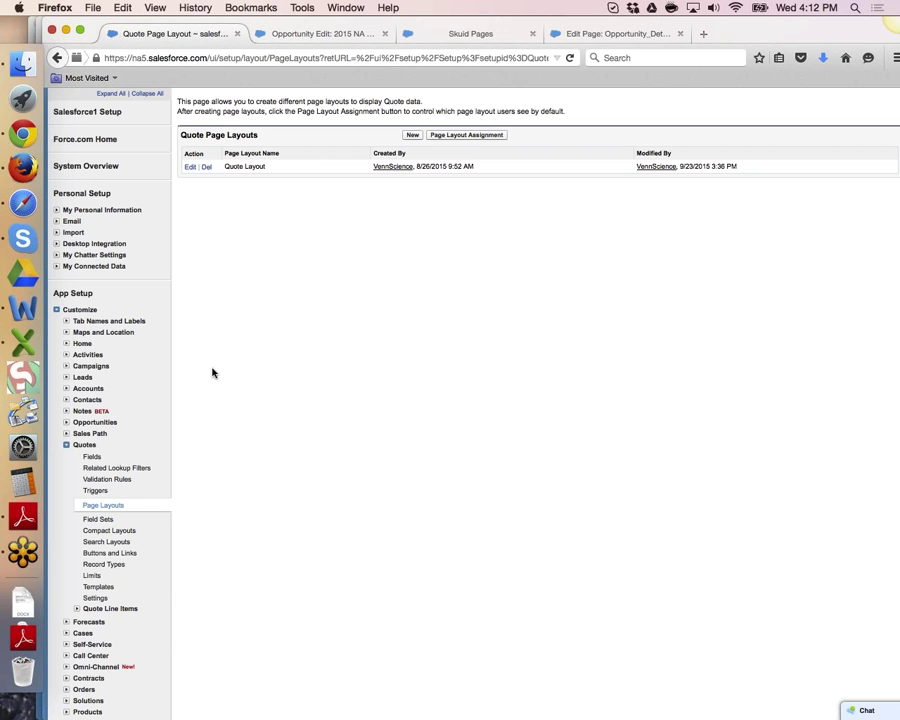
{"action": "left_click", "coordinate": [66, 448]}
{"action": "left_click", "coordinate": [66, 546]}
{"action": "left_click", "coordinate": [96, 559]}
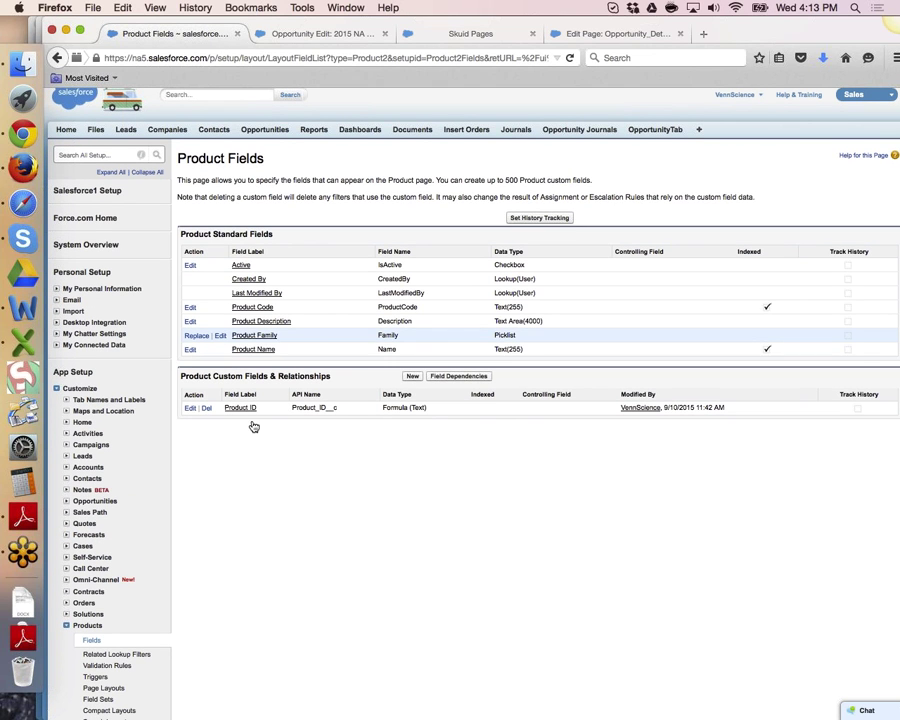
{"action": "left_click", "coordinate": [245, 336]}
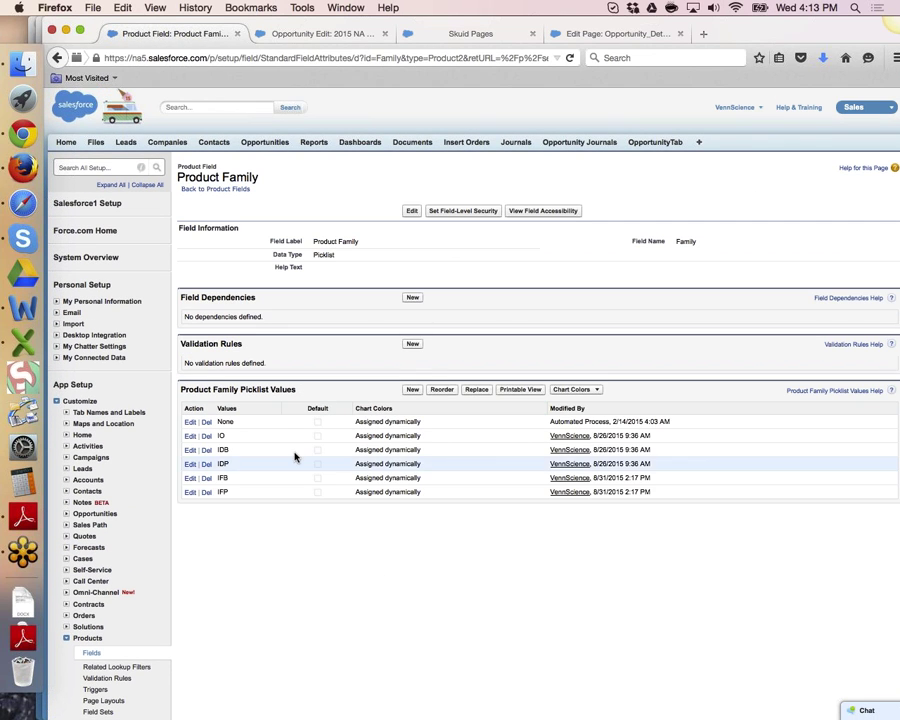
- Delete the IO value from the Product Family picklist, replacing it with the existing value None
{"action": "left_click_drag", "start_coordinate": [219, 436], "coordinate": [238, 488]}
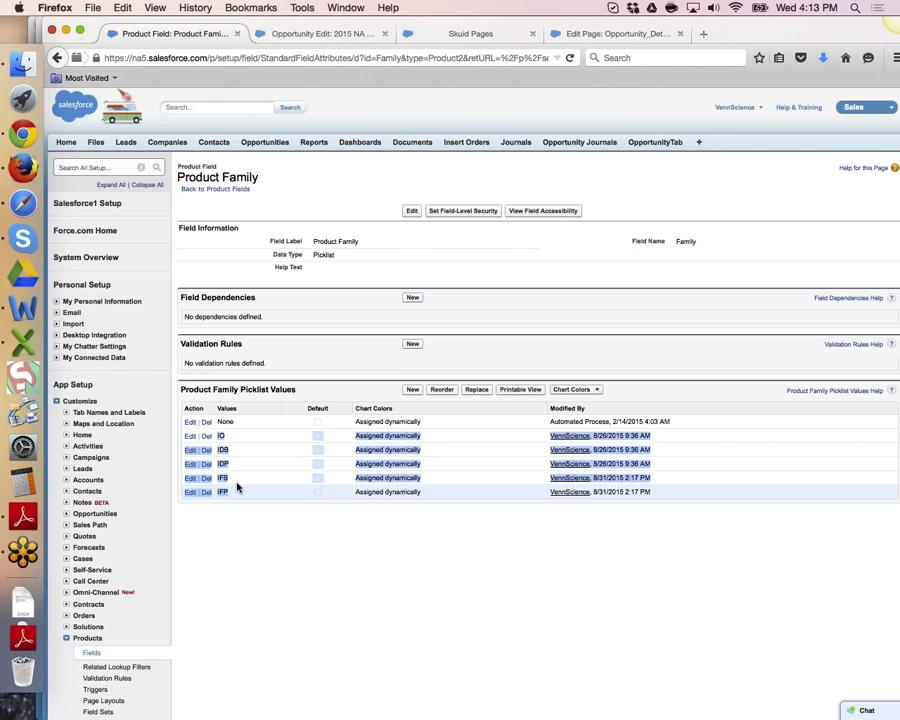
{"action": "left_click", "coordinate": [206, 436]}
{"action": "left_click", "coordinate": [521, 347]}
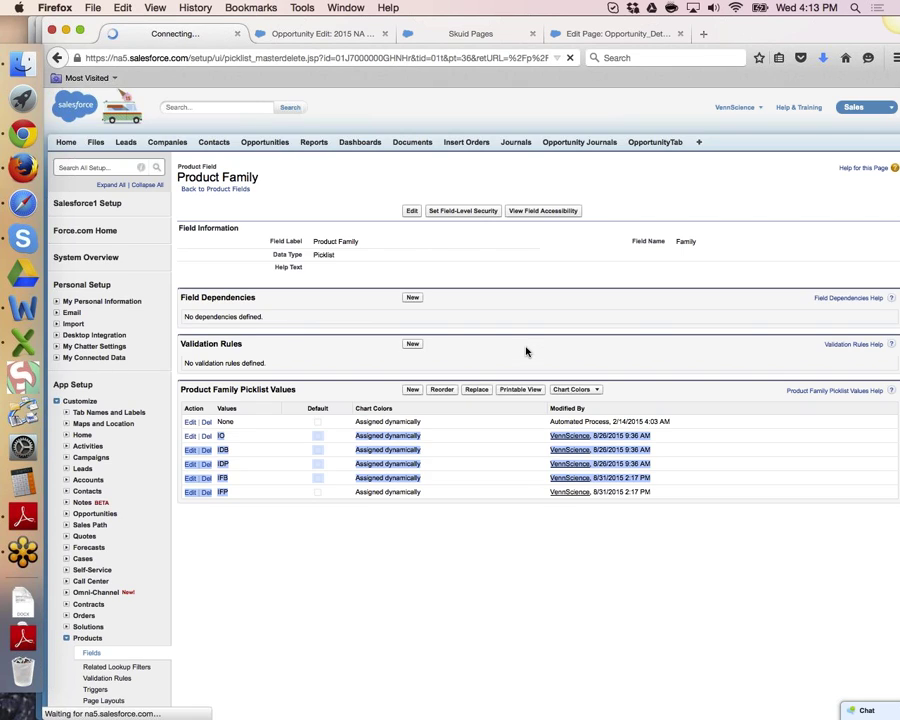
{"action": "left_click", "coordinate": [350, 253]}
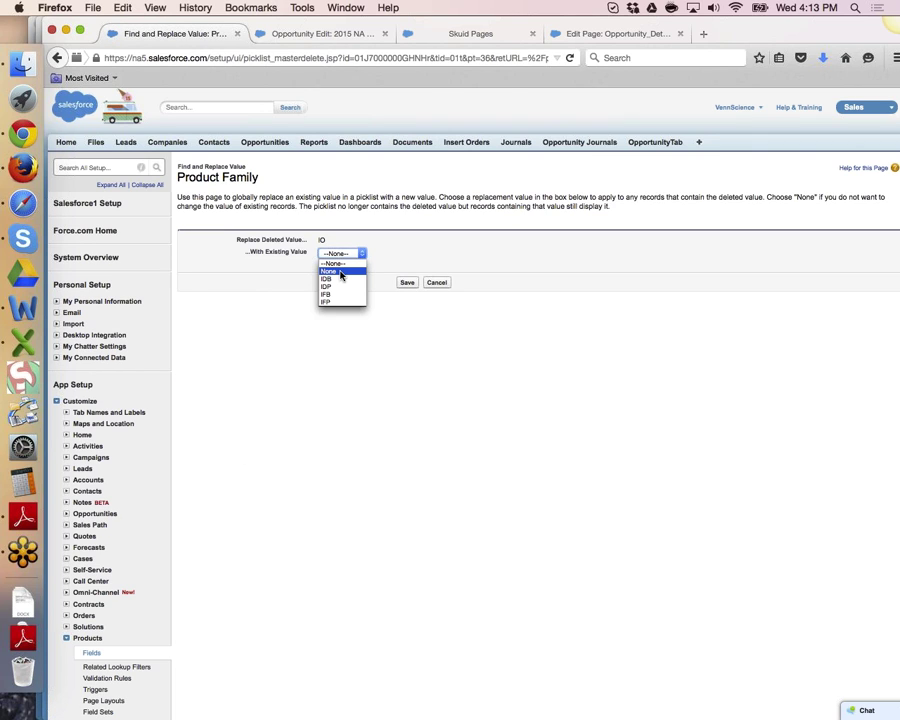
{"action": "left_click", "coordinate": [346, 273]}
{"action": "left_click", "coordinate": [412, 282]}
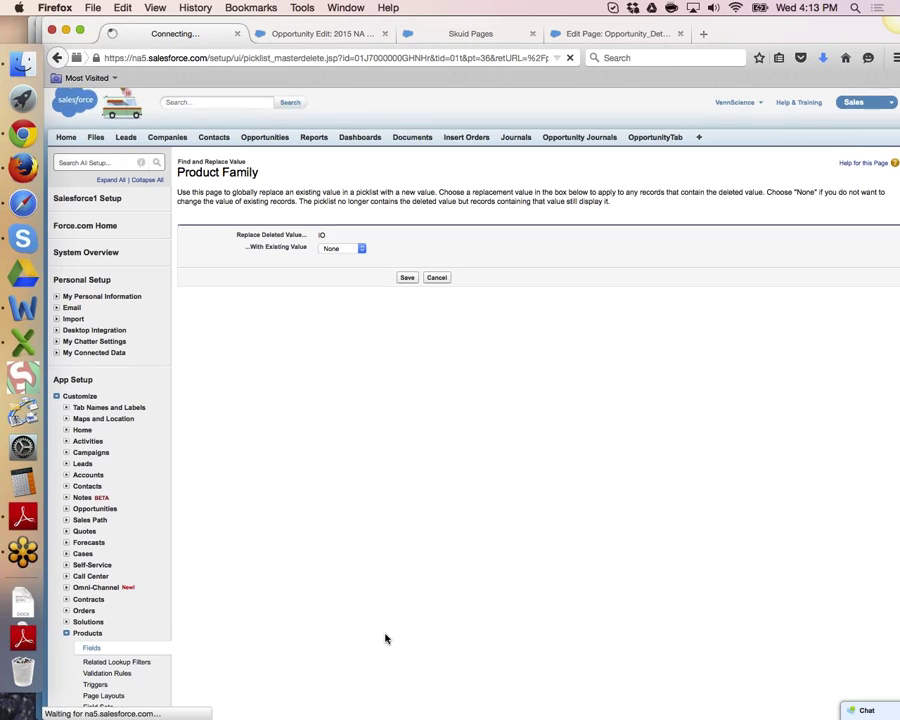
{"action": "scroll", "coordinate": [386, 638], "scroll_direction": "down", "scroll_amount": 2}
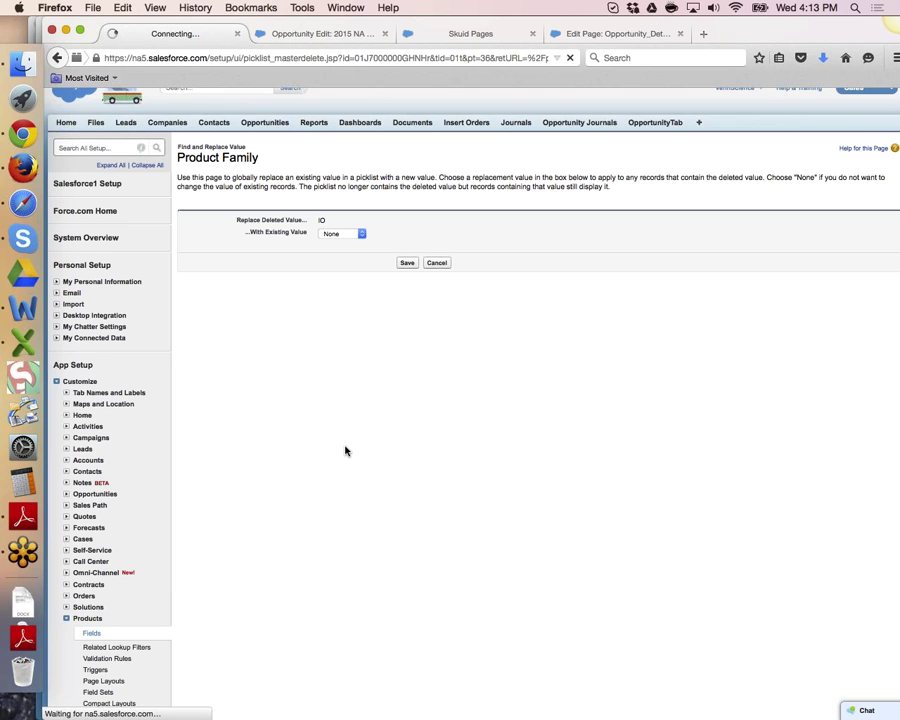
{"action": "scroll", "coordinate": [345, 451], "scroll_direction": "down", "scroll_amount": 1}
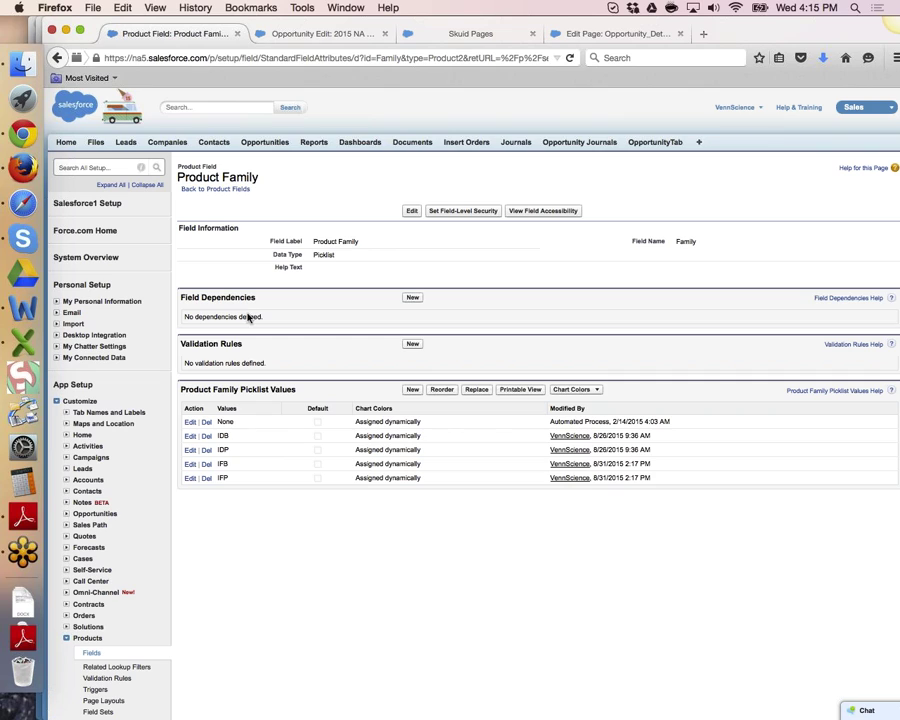
- Return to the opportunity being edited and examine its Print, Online, Special Sales and GEN section fields
{"action": "left_click", "coordinate": [282, 35]}
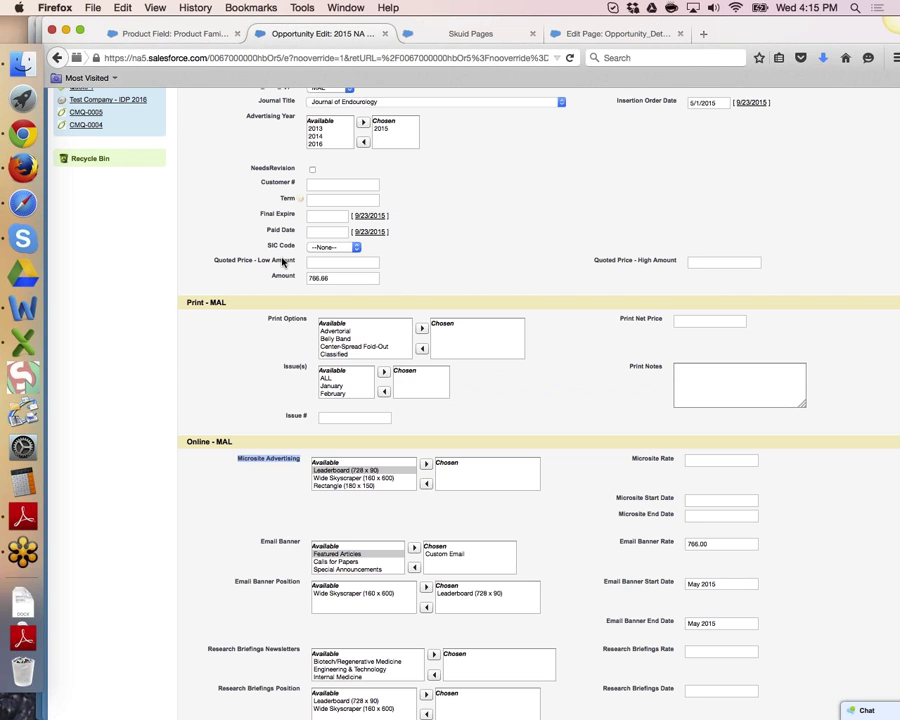
{"action": "left_click_drag", "start_coordinate": [266, 318], "coordinate": [308, 367]}
{"action": "scroll", "coordinate": [282, 590], "scroll_direction": "down", "scroll_amount": 5}
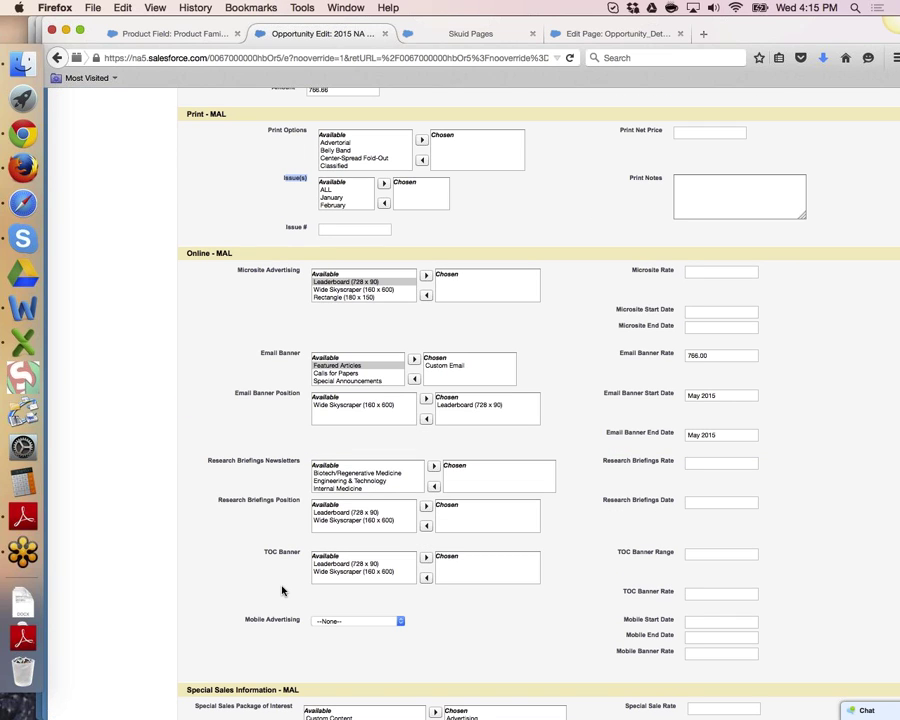
{"action": "scroll", "coordinate": [282, 590], "scroll_direction": "down", "scroll_amount": 20}
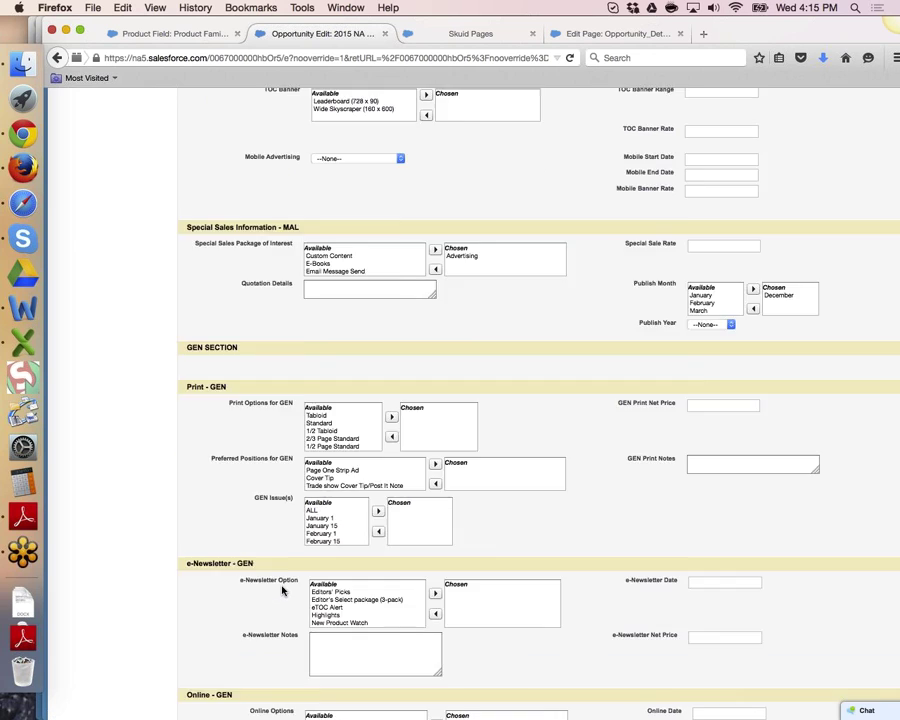
{"action": "scroll", "coordinate": [282, 590], "scroll_direction": "up", "scroll_amount": 20}
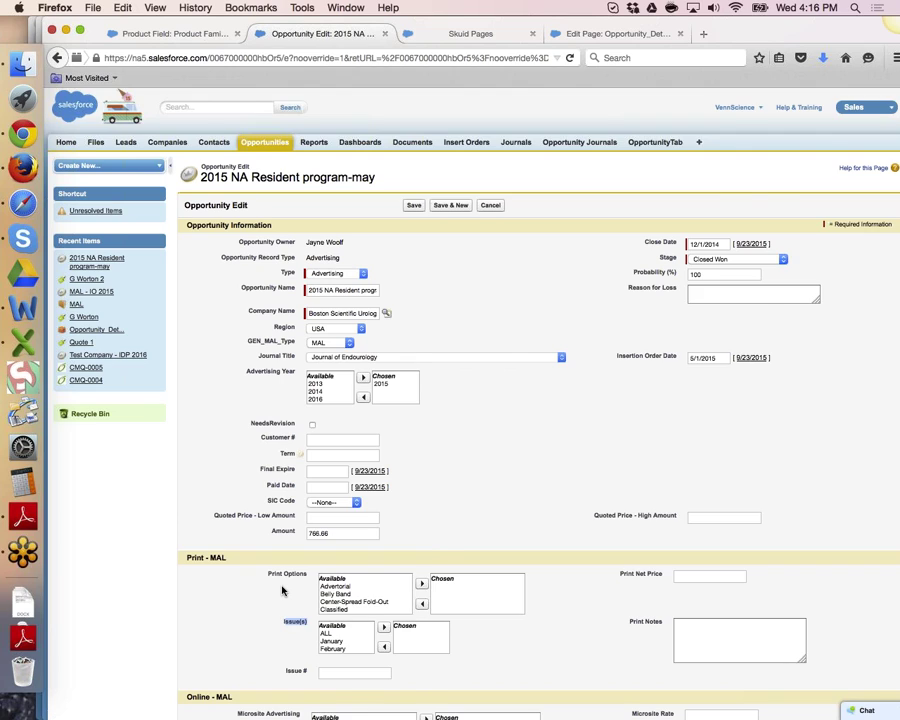
{"action": "scroll", "coordinate": [282, 591], "scroll_direction": "down", "scroll_amount": 2}
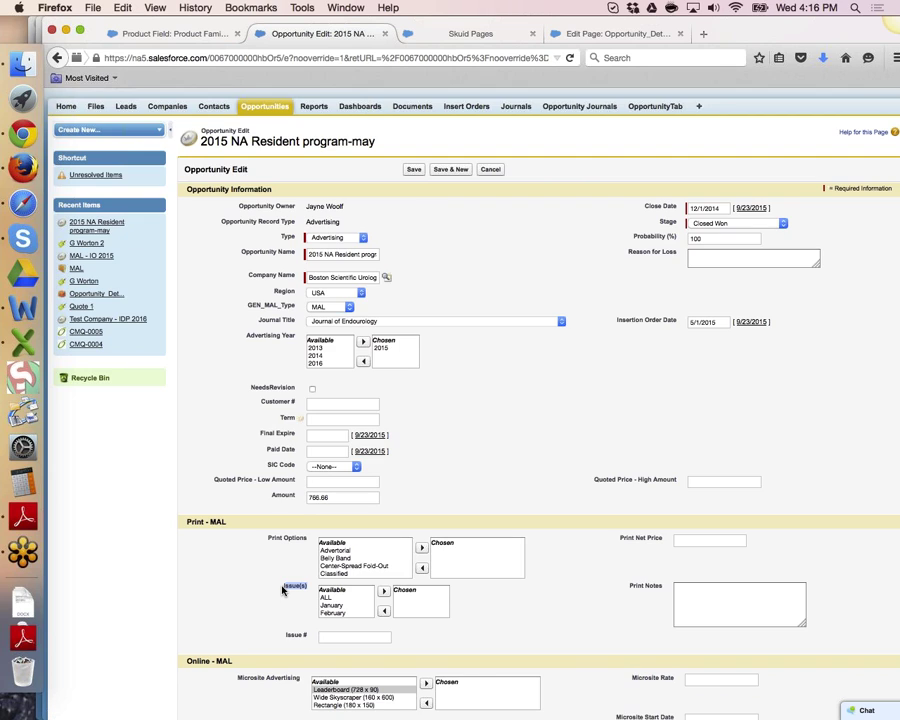
{"action": "scroll", "coordinate": [283, 600], "scroll_direction": "down", "scroll_amount": 15}
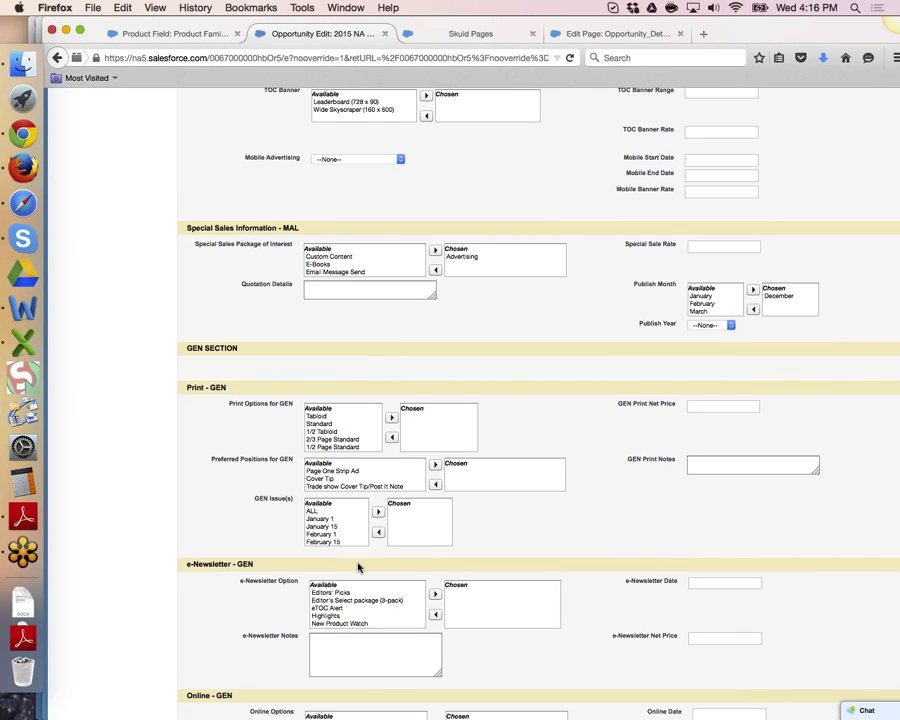
{"action": "scroll", "coordinate": [358, 567], "scroll_direction": "down", "scroll_amount": 10}
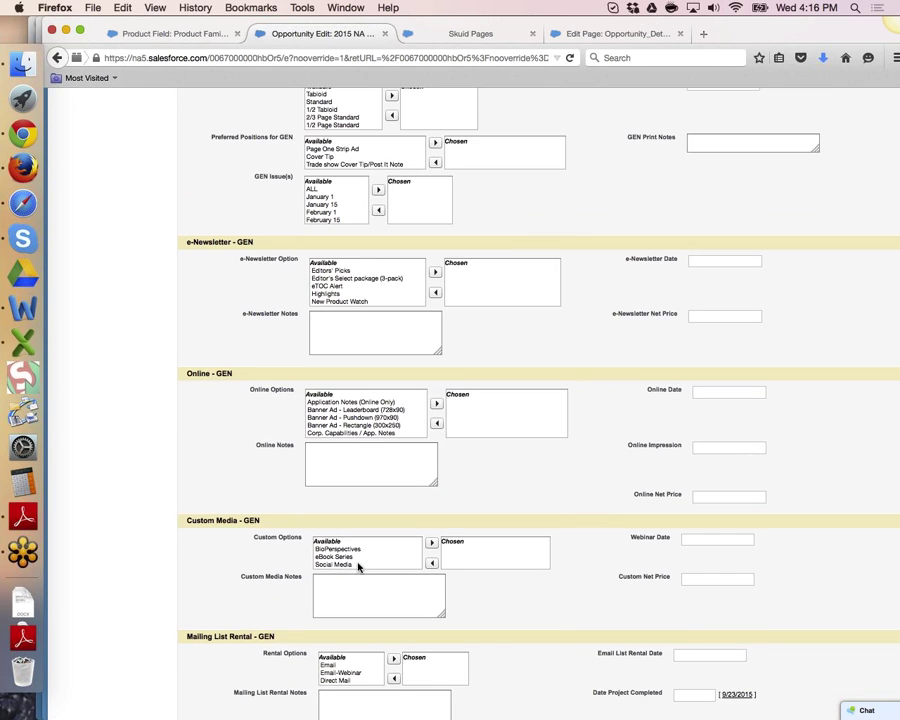
{"action": "scroll", "coordinate": [358, 567], "scroll_direction": "down", "scroll_amount": 3}
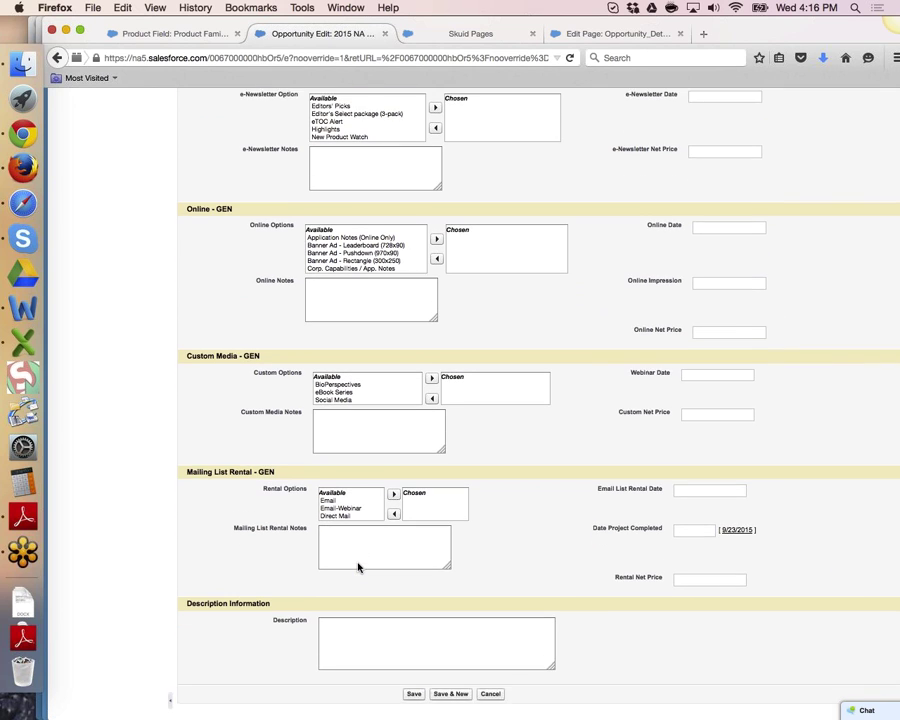